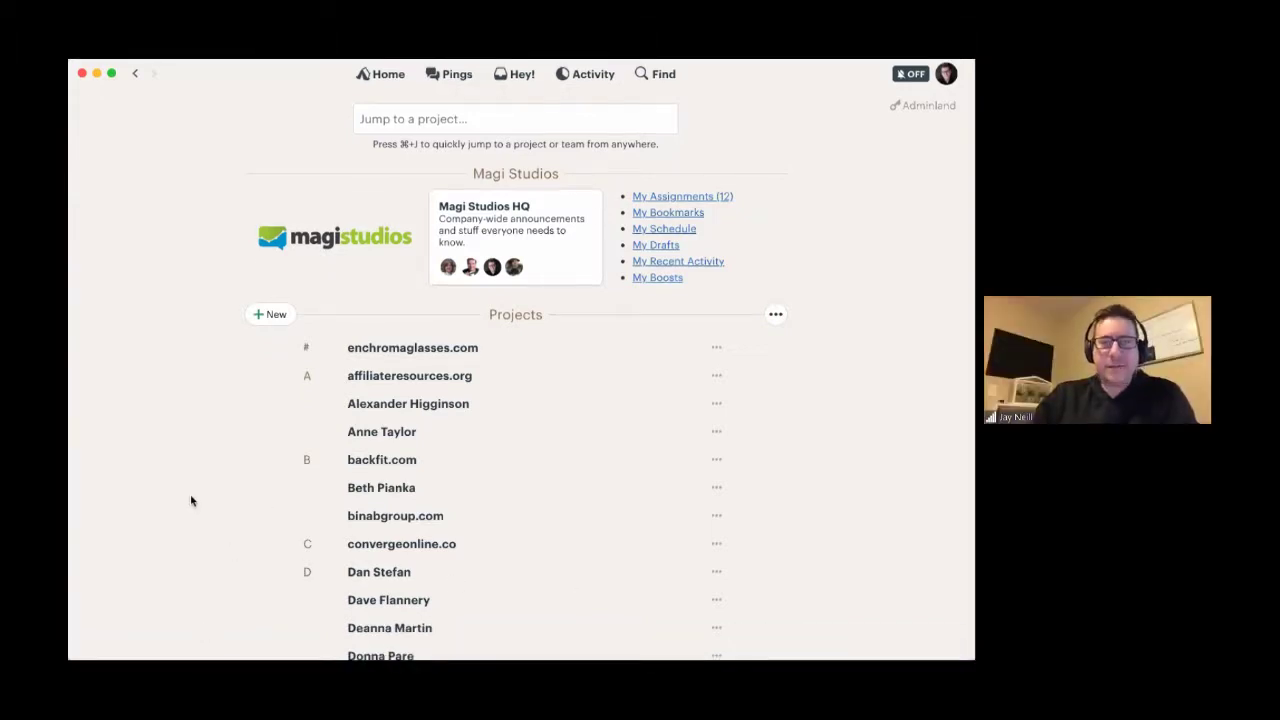
# - Switch the Projects view to 'Show projects as cards' and dismiss the Jump to a project box
pyautogui.click(776, 318)
pyautogui.click(700, 342)
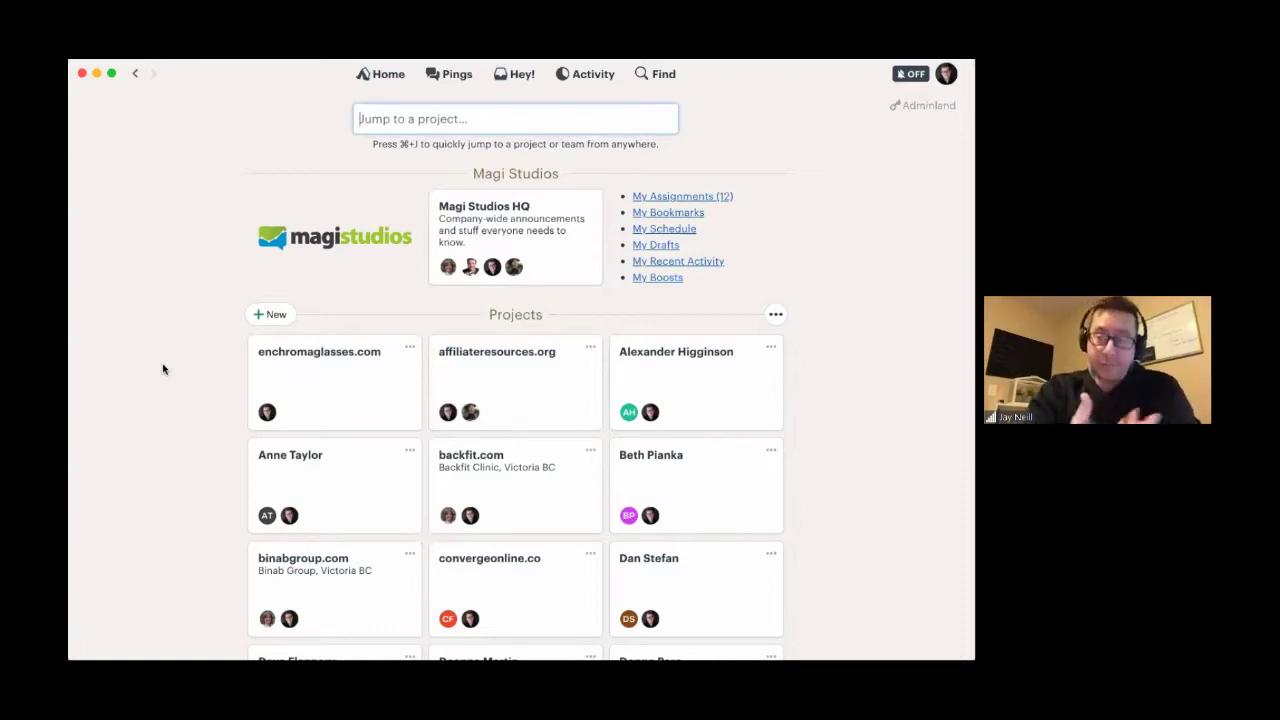
pyautogui.click(166, 373)
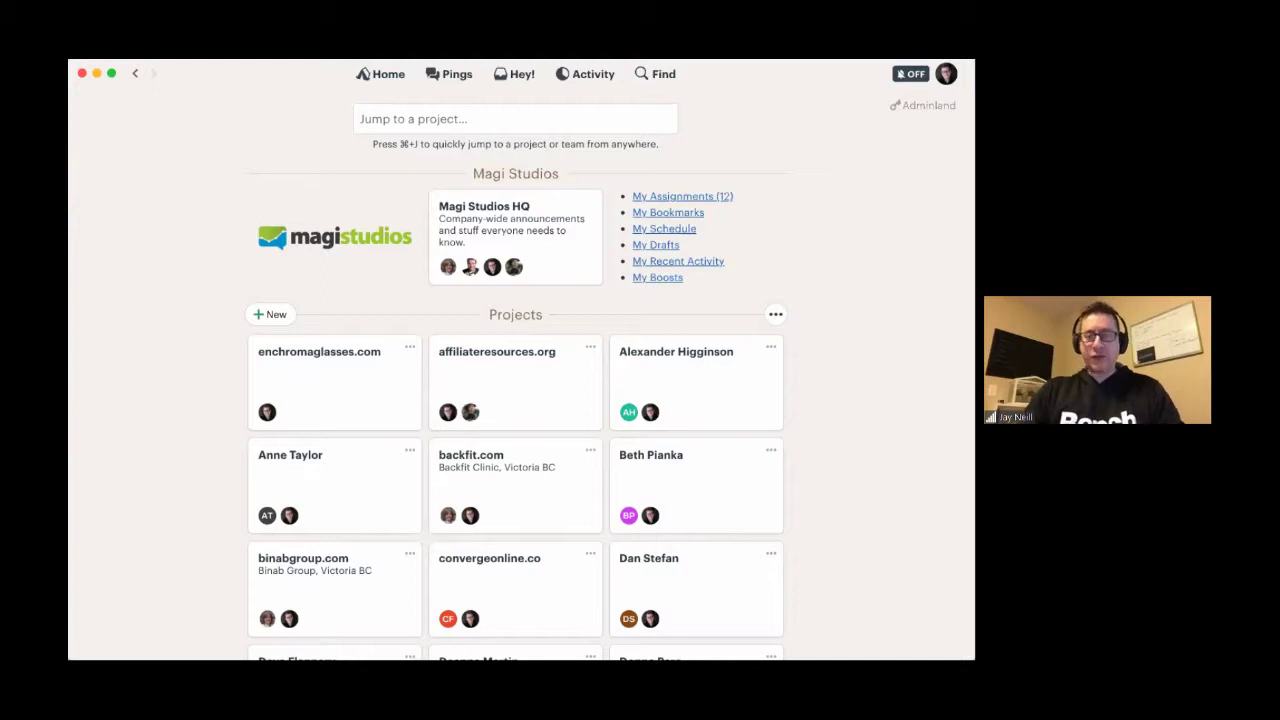
# - Scroll through all the project cards down to the last one and back to the top
pyautogui.scroll(-5, 906, 371)
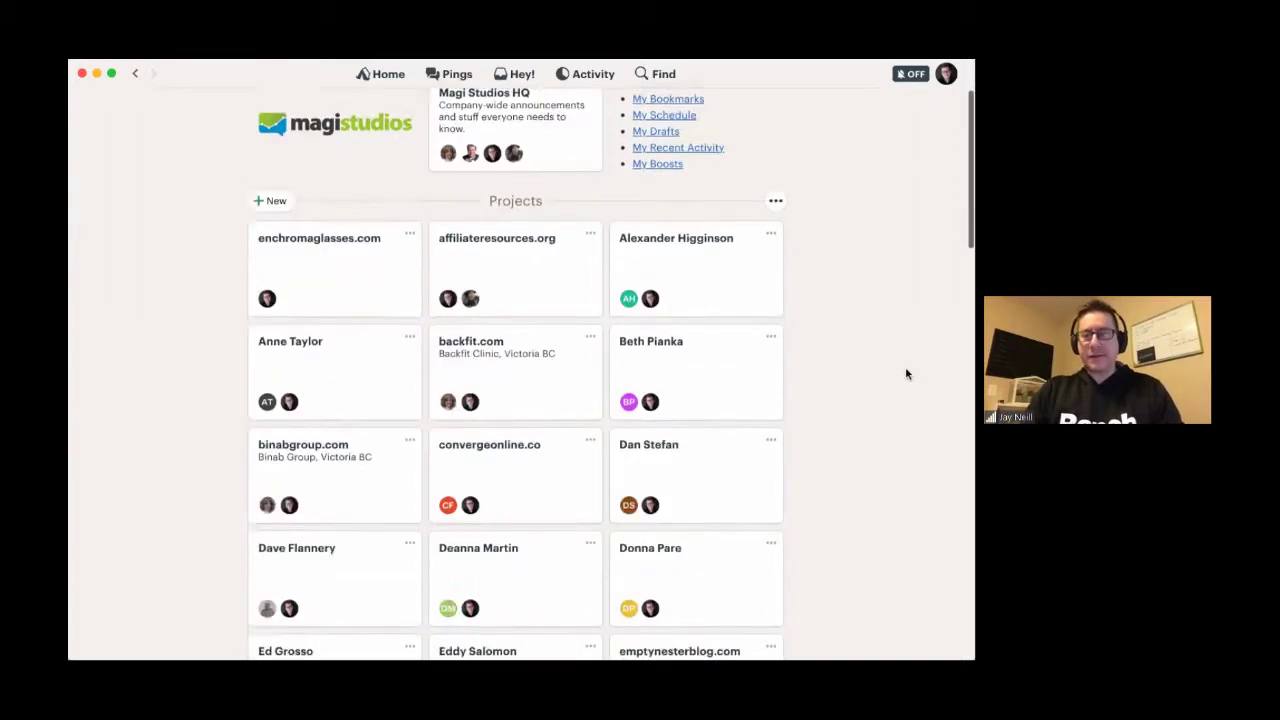
pyautogui.scroll(-6, 906, 371)
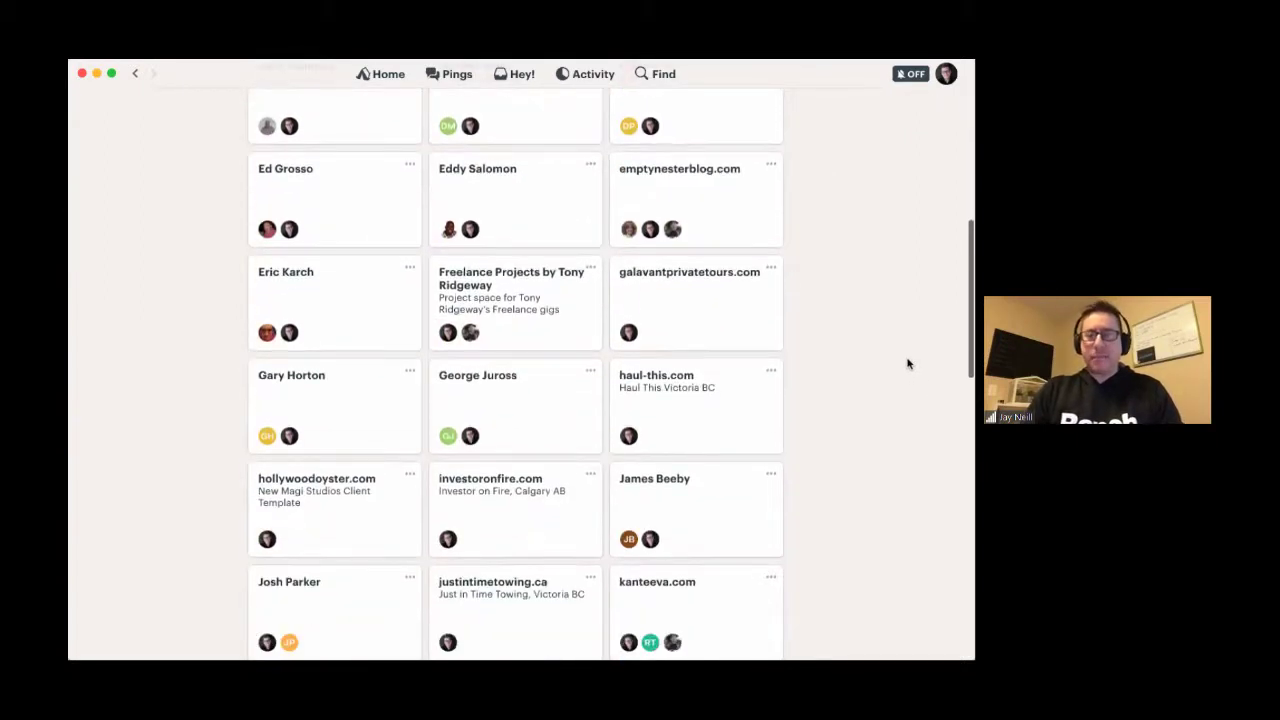
pyautogui.scroll(-8, 908, 364)
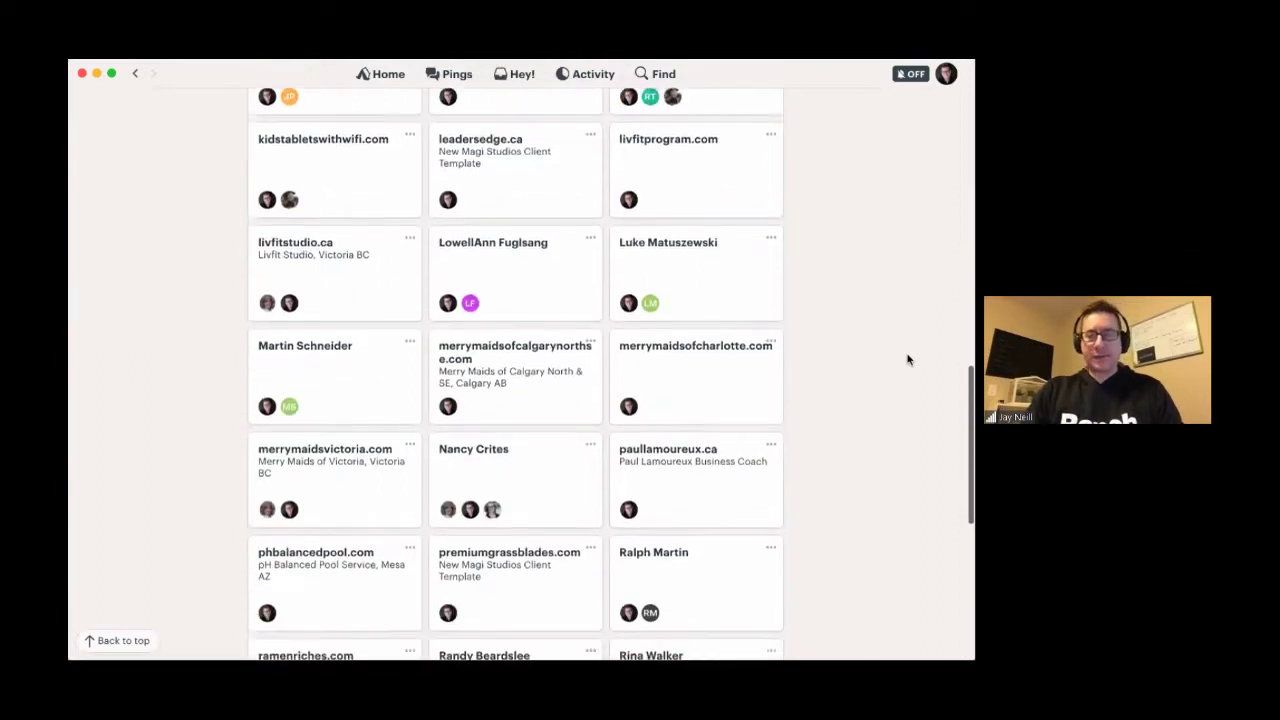
pyautogui.scroll(-6, 911, 377)
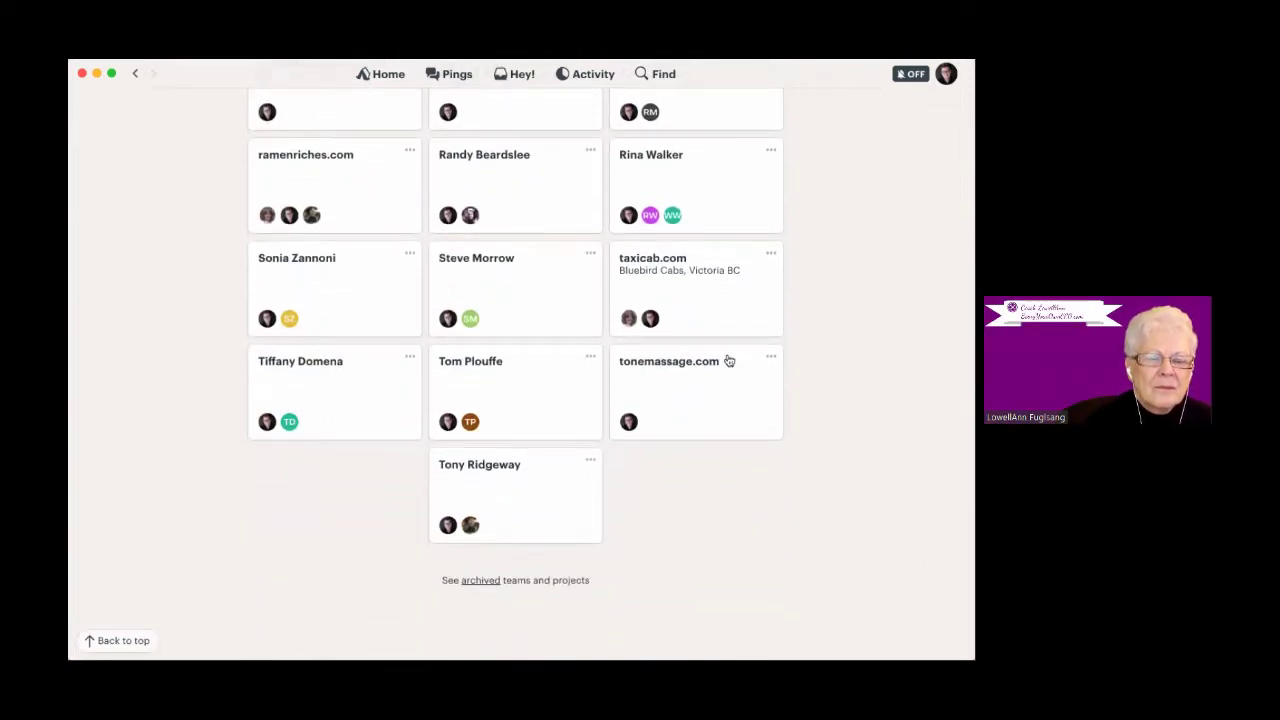
pyautogui.scroll(15, 200, 357)
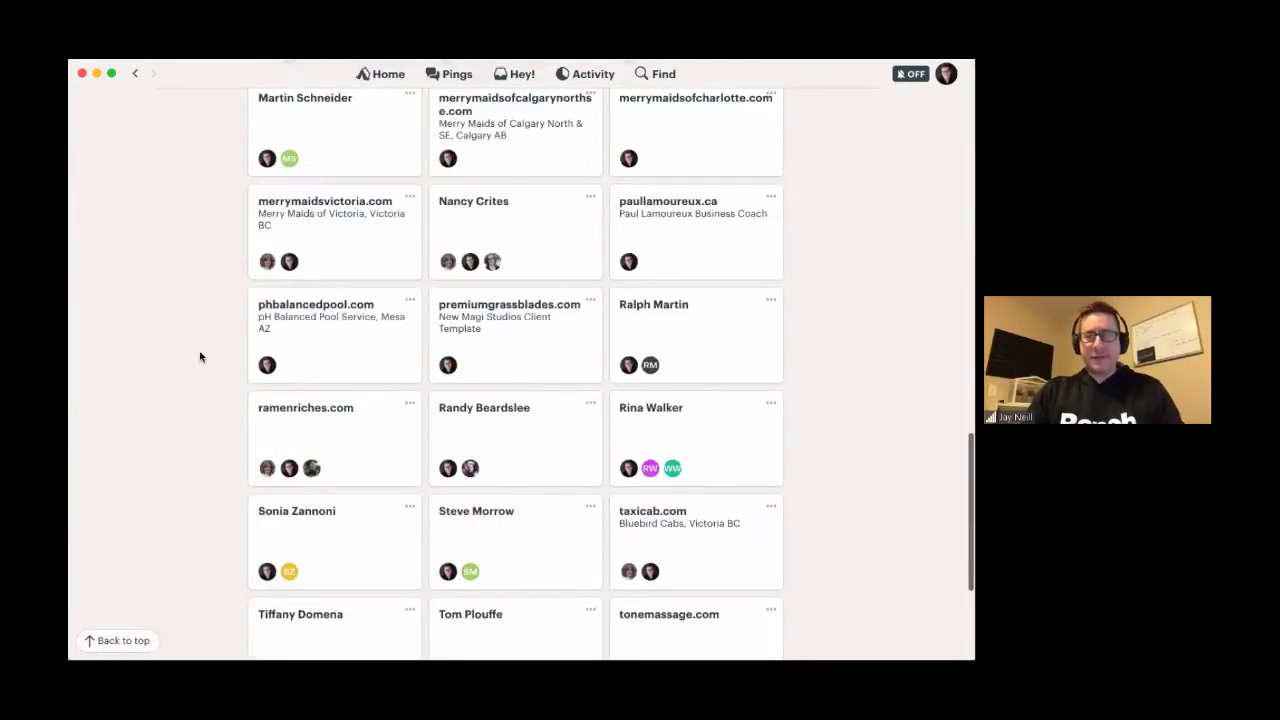
pyautogui.scroll(2, 200, 357)
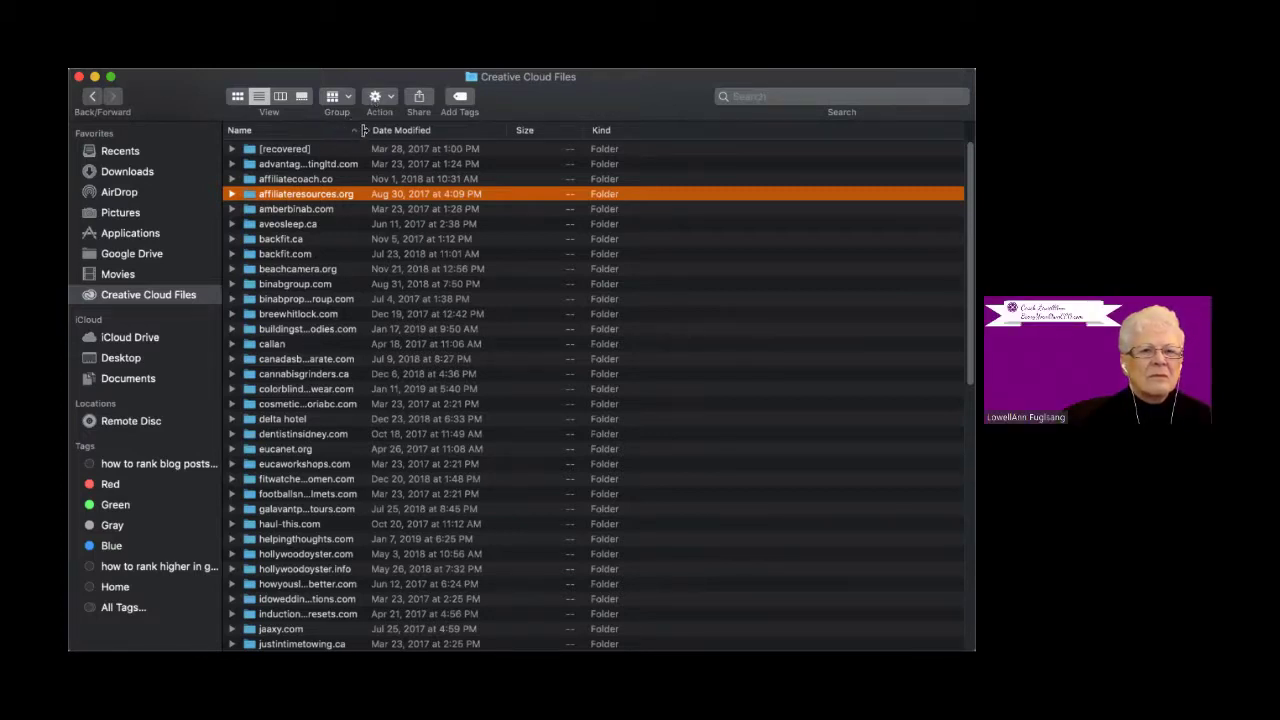
# - Widen Finder's Name column, then open affiliateresources.org and its GRAPHICS folder
pyautogui.moveTo(366, 131); pyautogui.dragTo(483, 130)
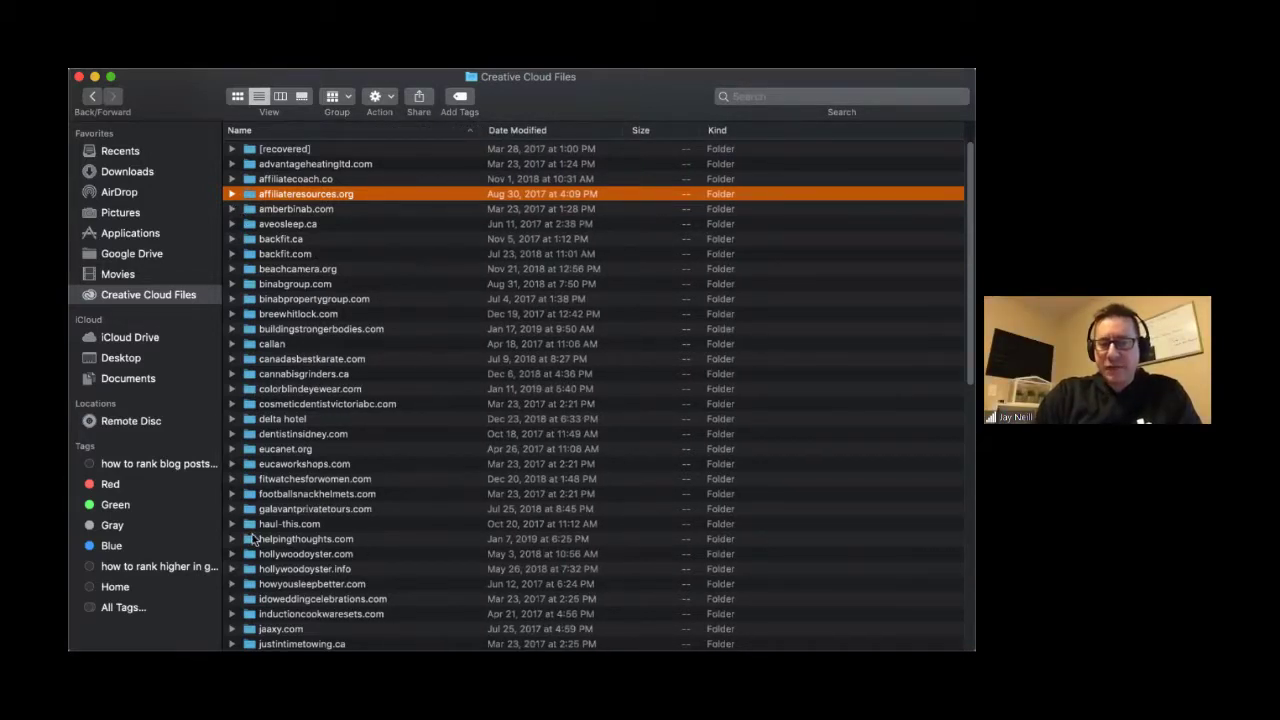
pyautogui.scroll(-1, 262, 300)
pyautogui.scroll(1, 262, 196)
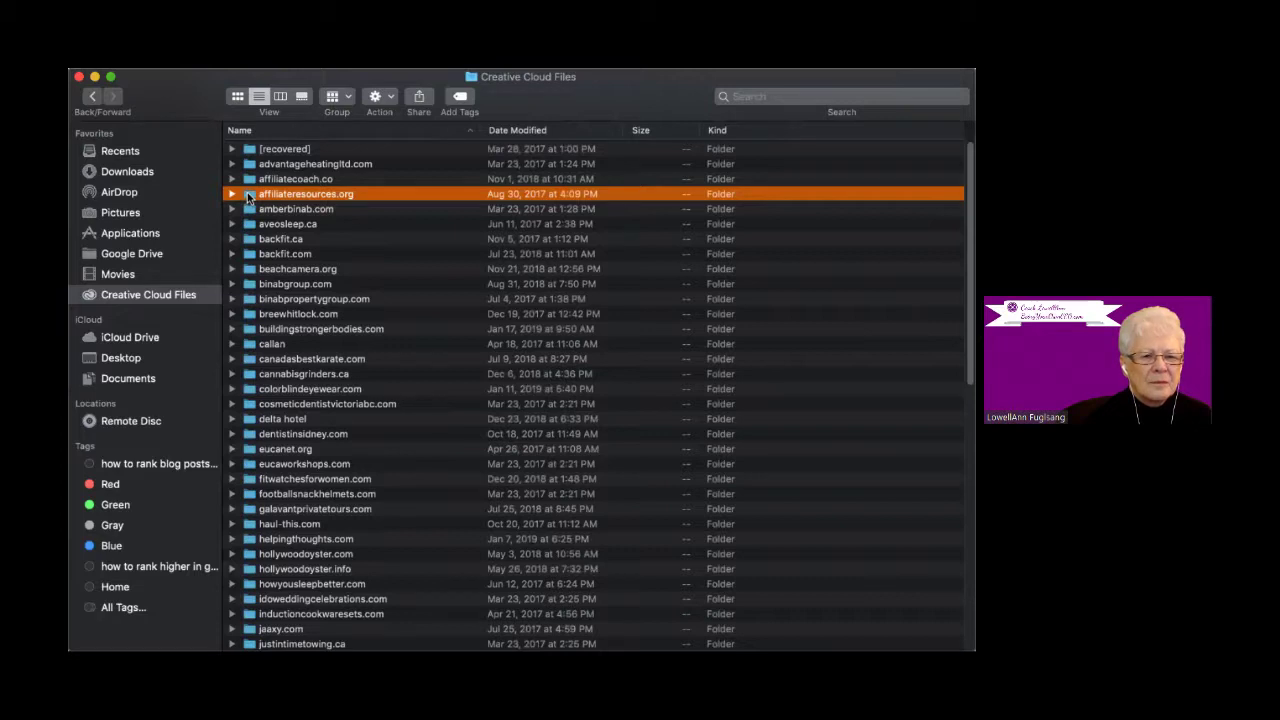
pyautogui.doubleClick(248, 192)
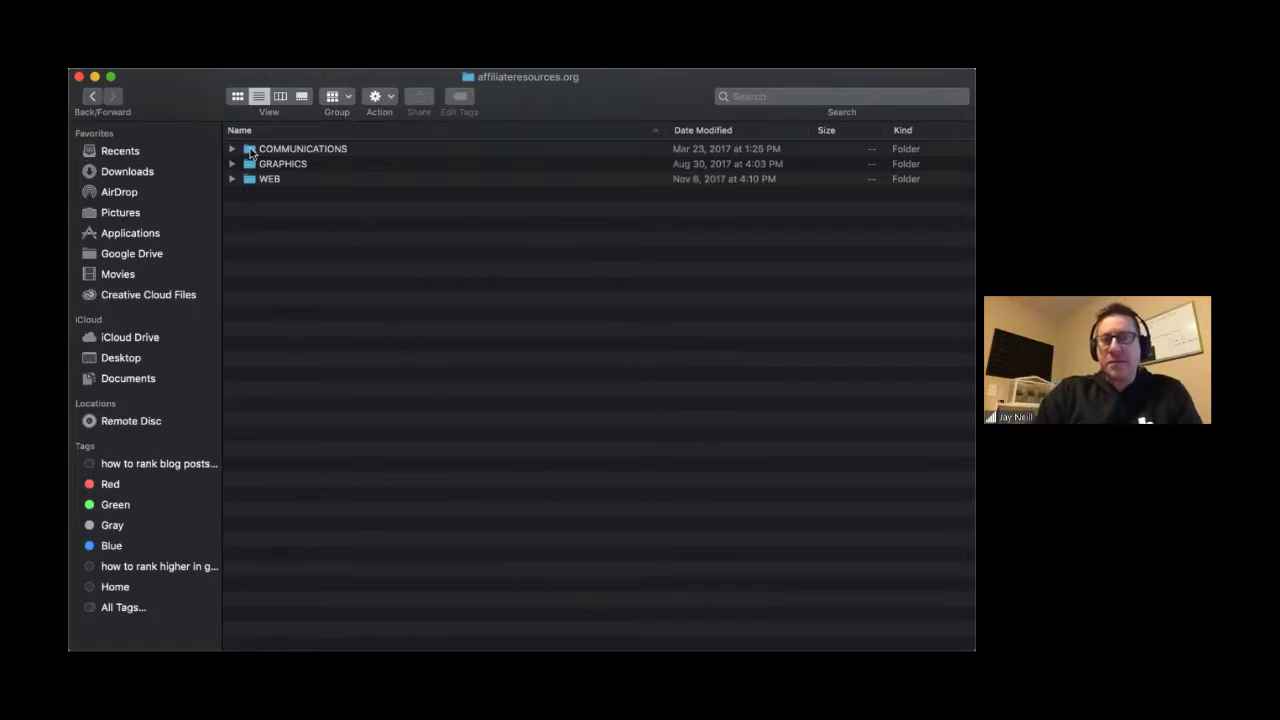
pyautogui.click(251, 151)
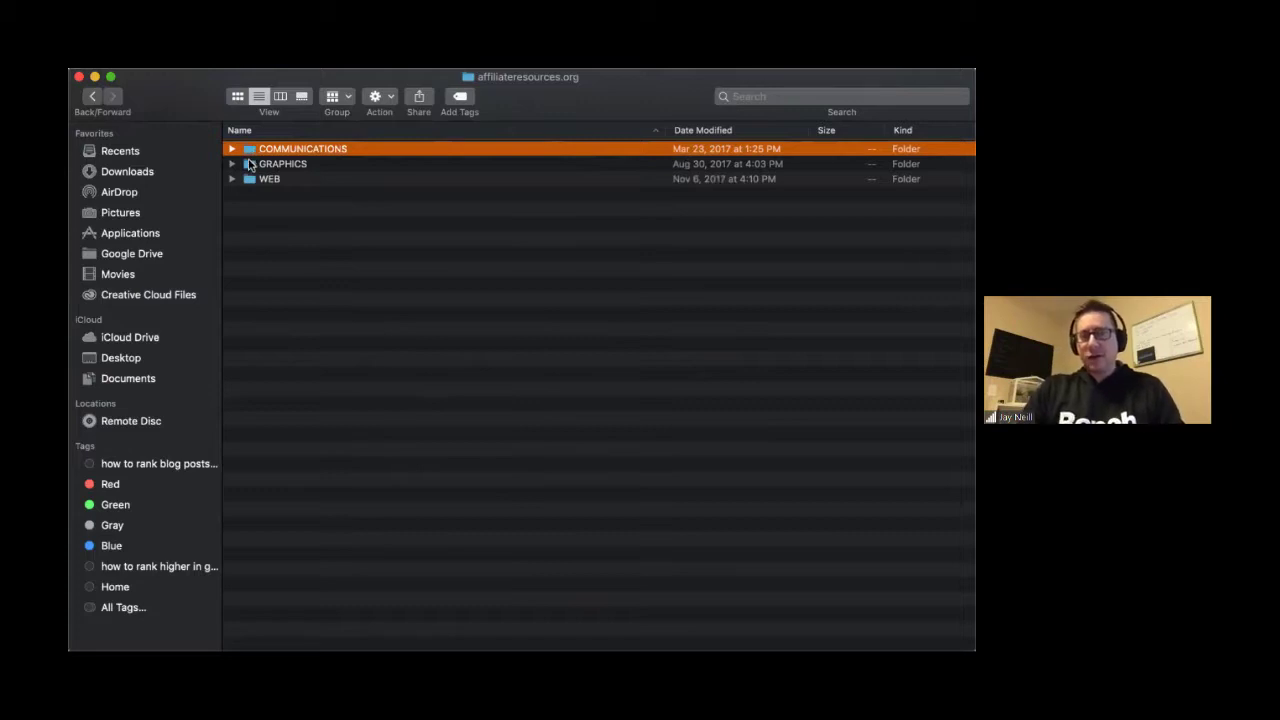
pyautogui.click(251, 166)
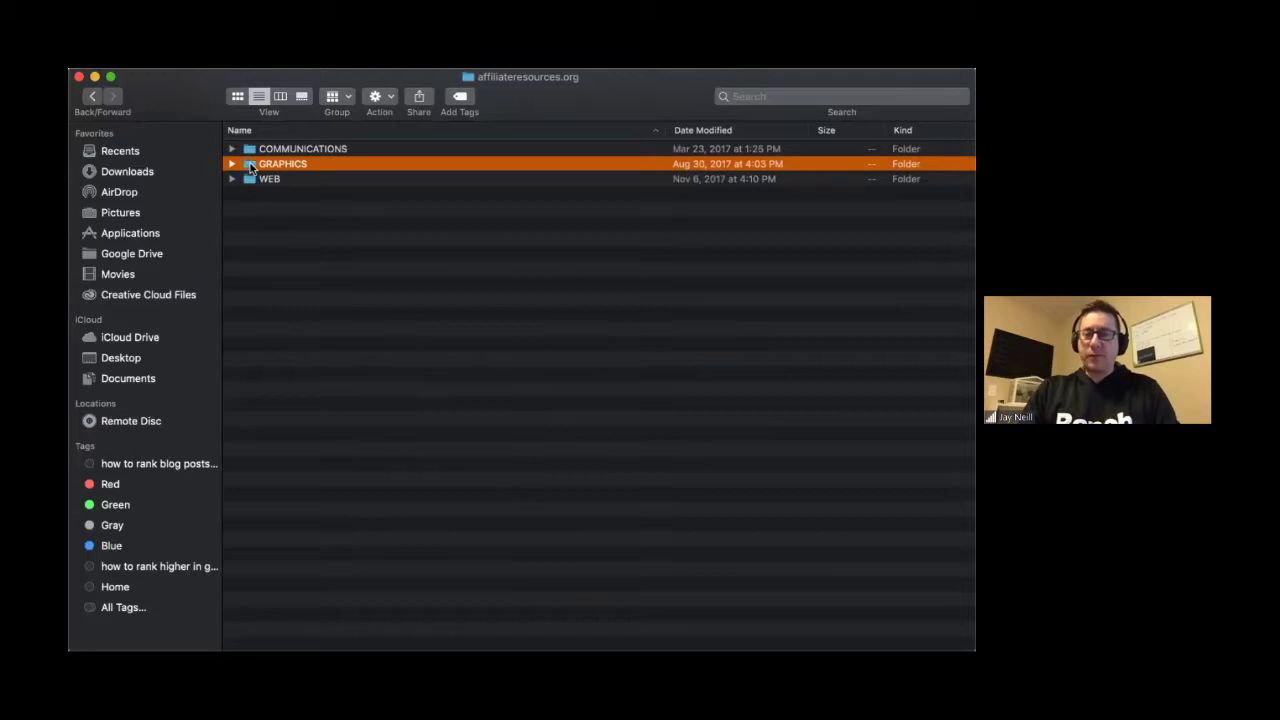
pyautogui.doubleClick(251, 166)
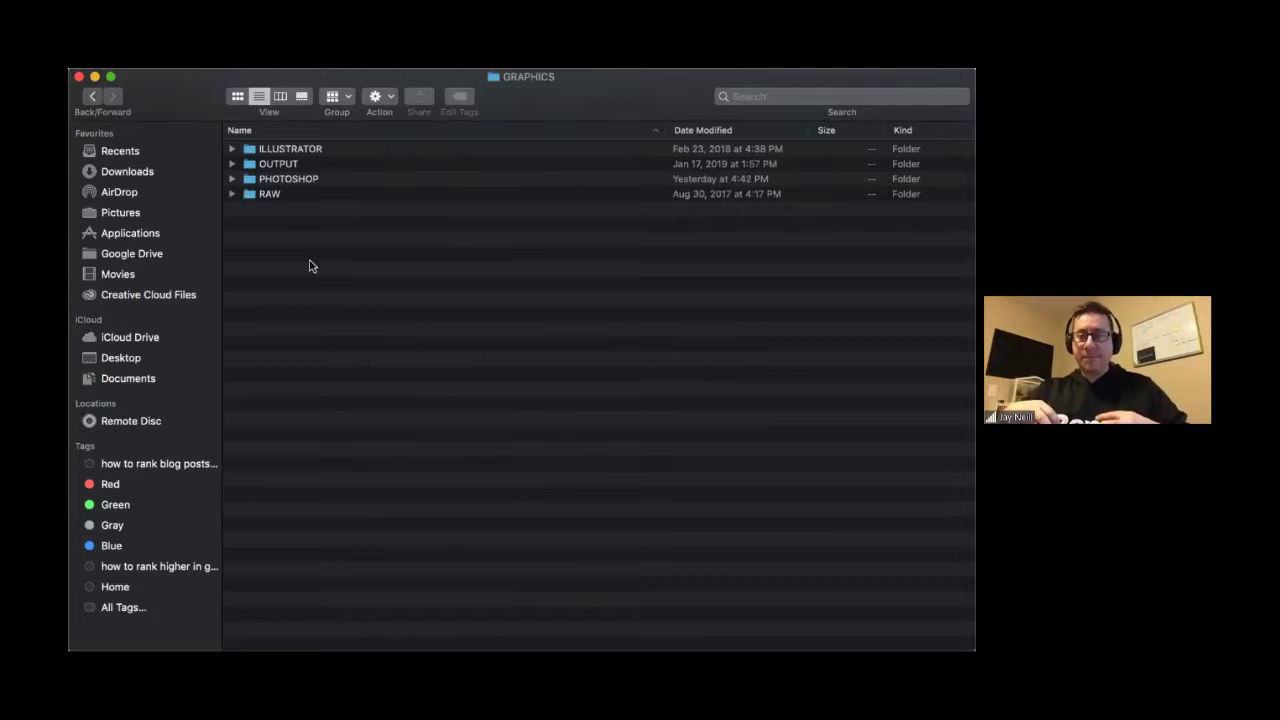
# - Look inside the PHOTOSHOP and ILLUSTRATOR folders, returning to GRAPHICS after each
pyautogui.click(253, 196)
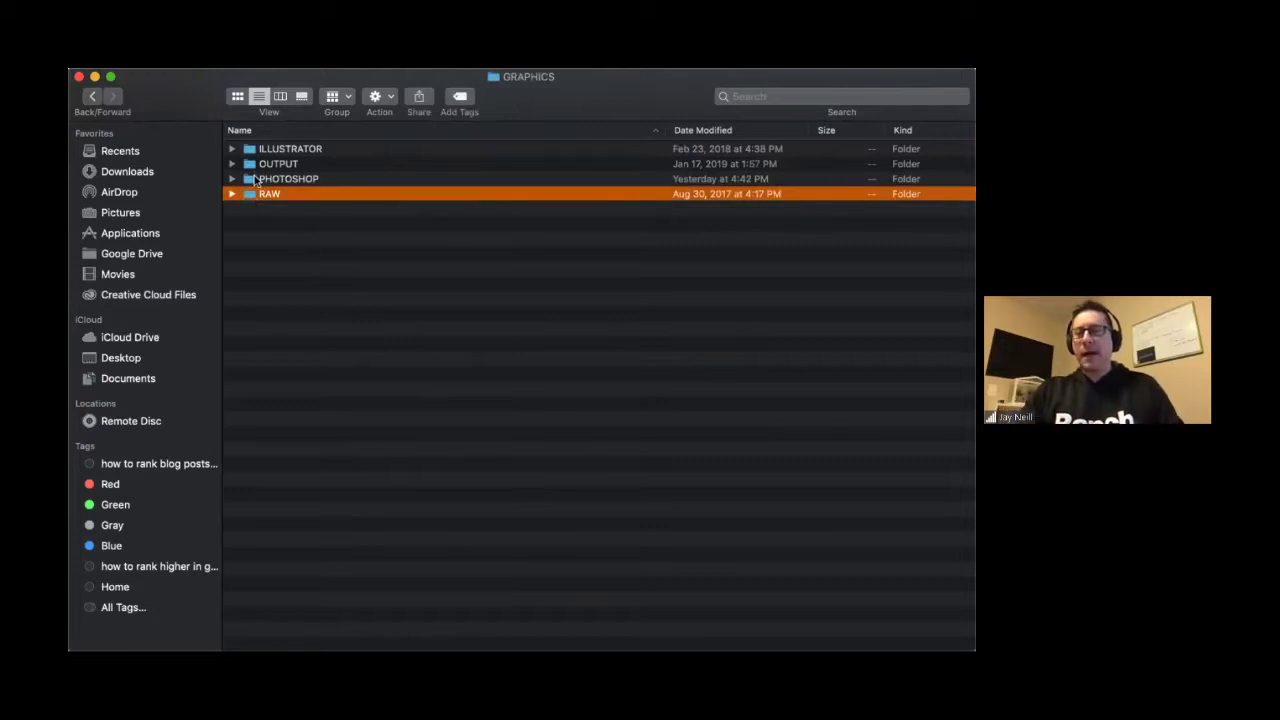
pyautogui.click(258, 180)
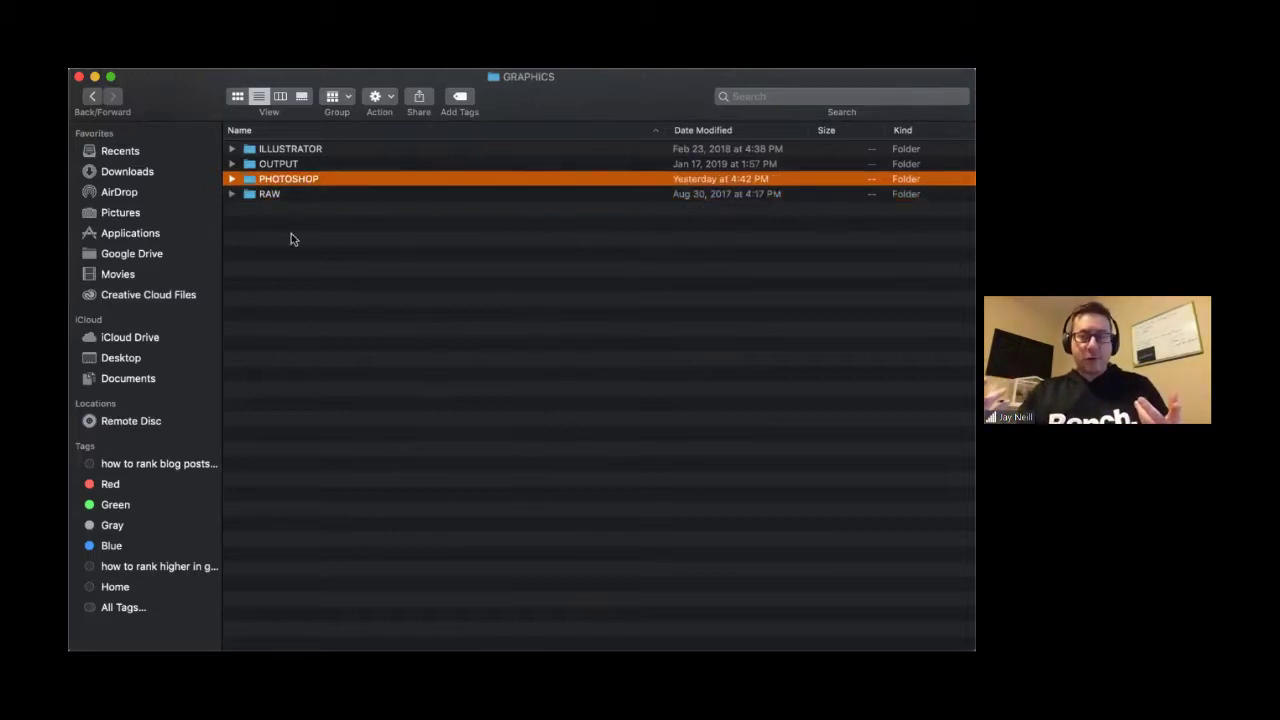
pyautogui.doubleClick(252, 181)
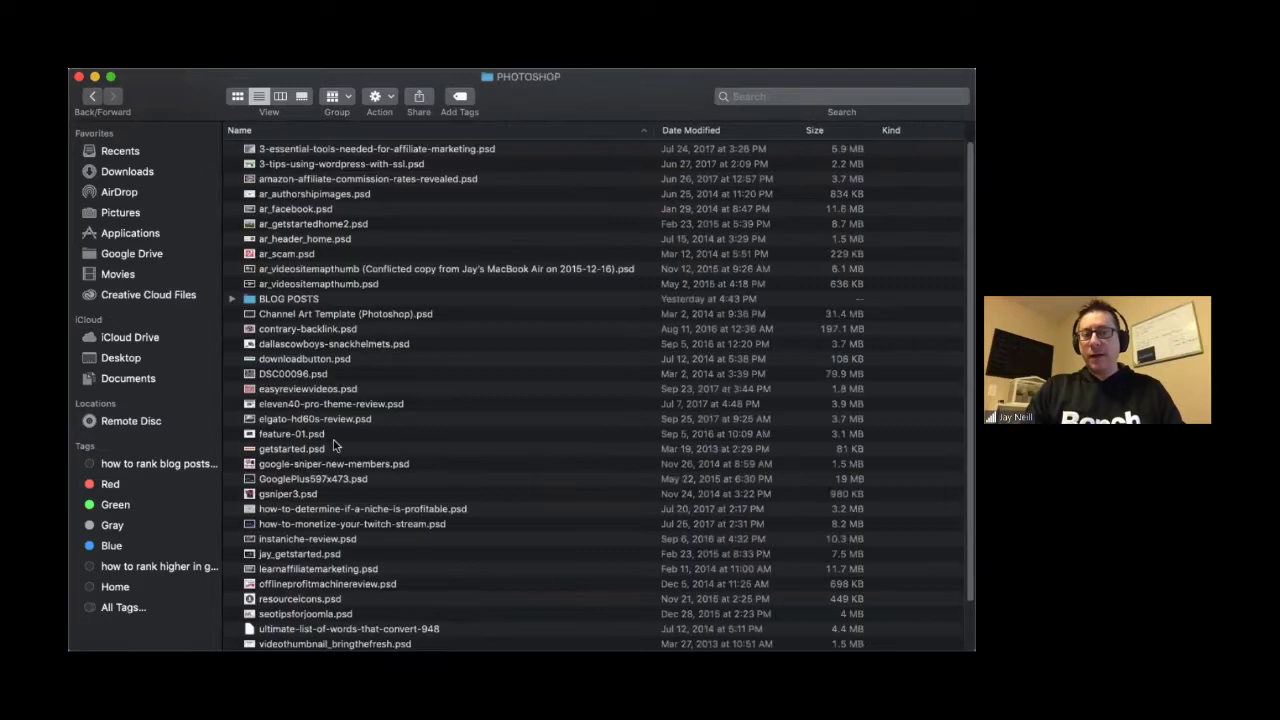
pyautogui.click(91, 97)
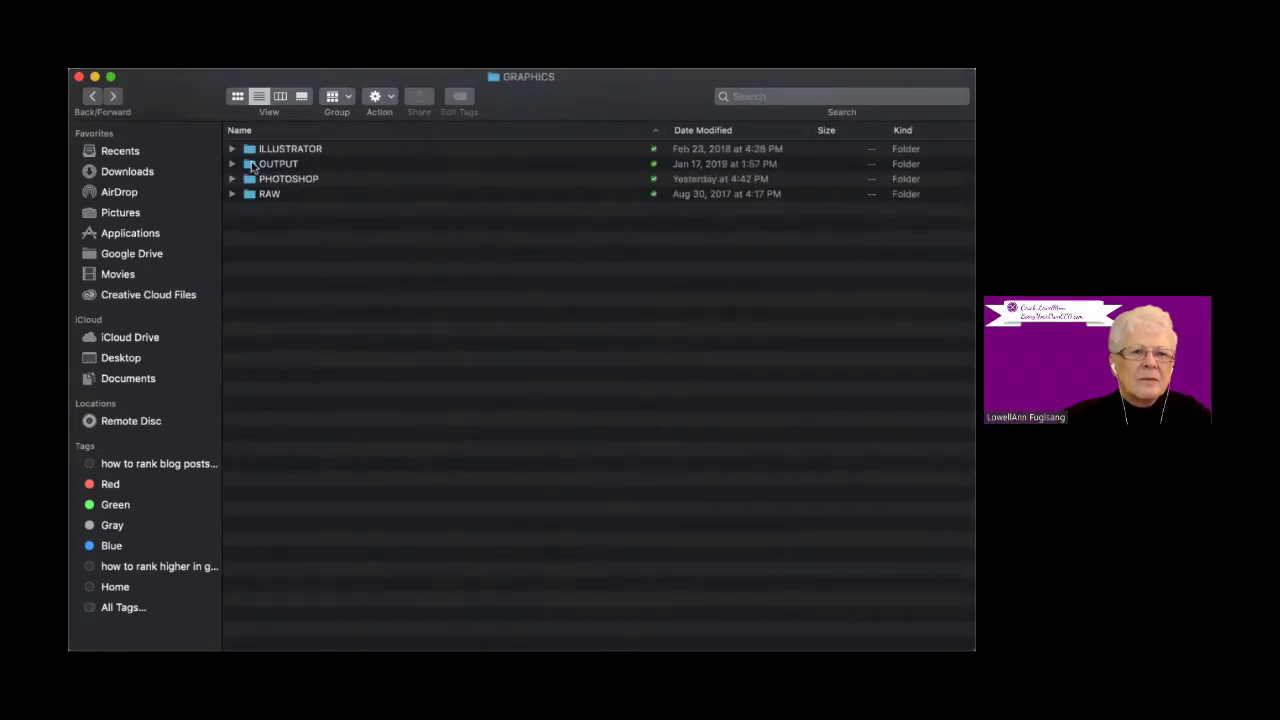
pyautogui.doubleClick(249, 147)
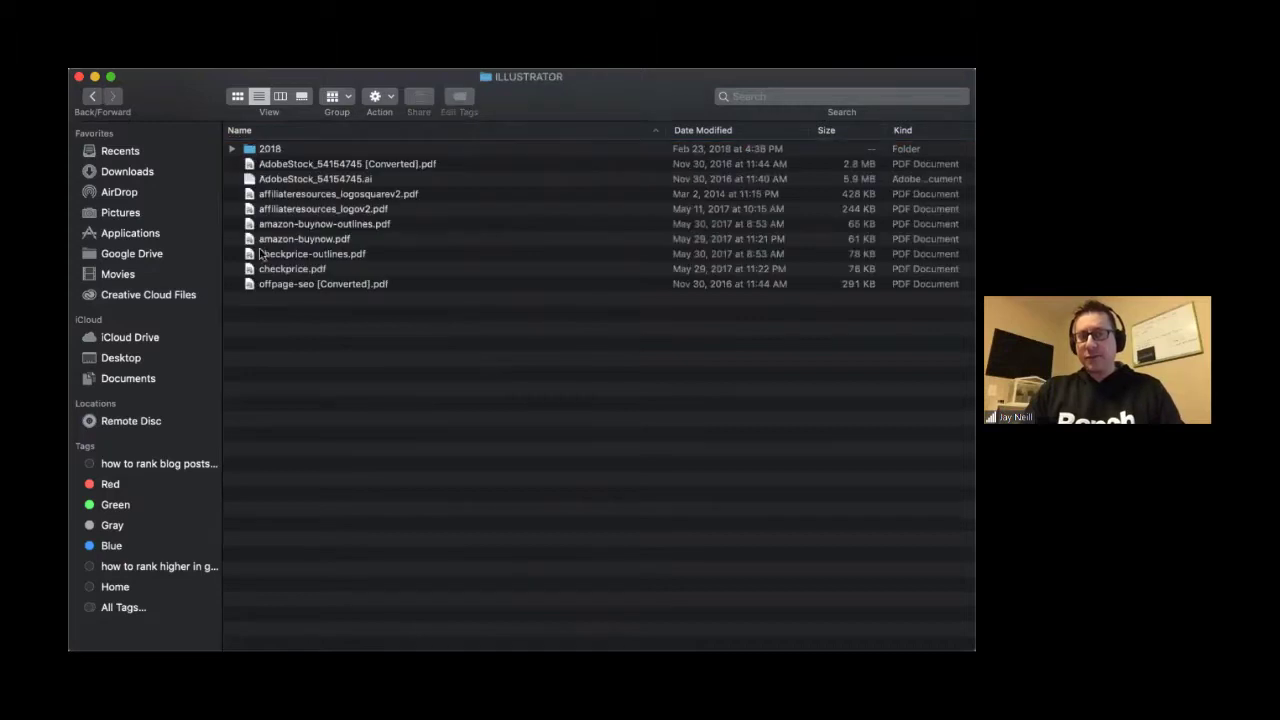
pyautogui.click(88, 97)
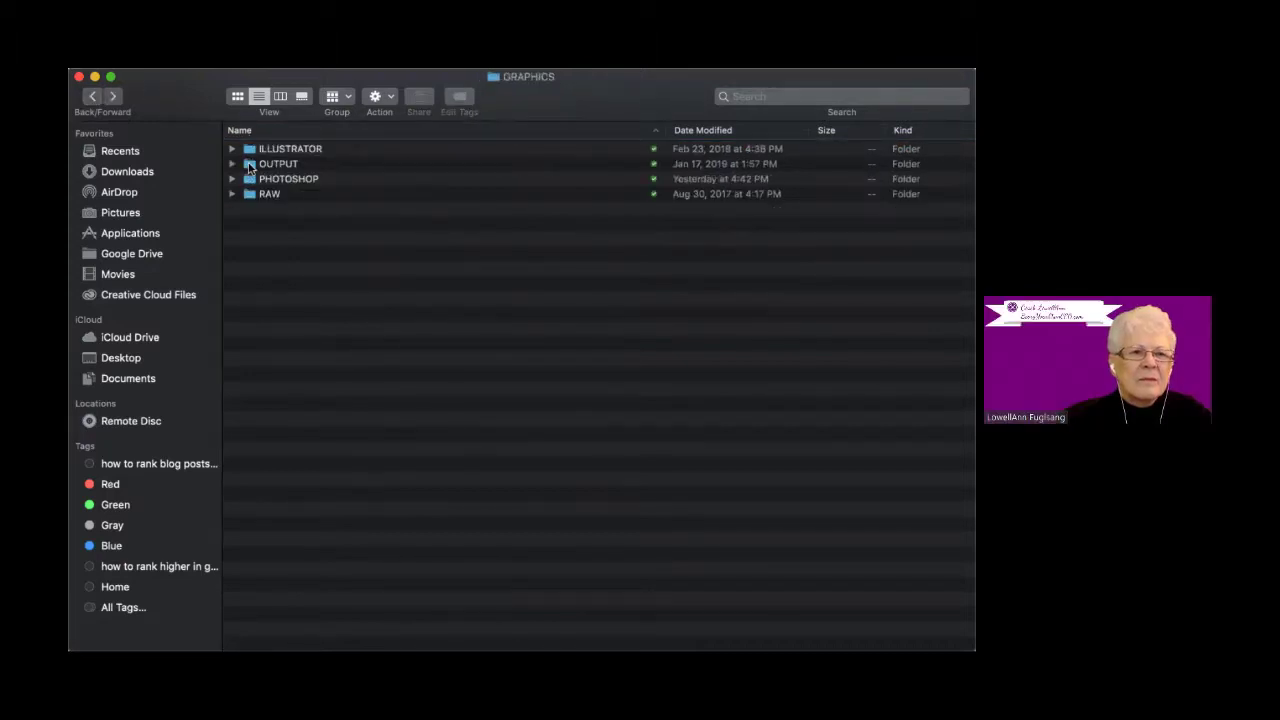
# - Check the OUTPUT folder, go back to GRAPHICS, and switch to the Basecamp window
pyautogui.click(249, 165)
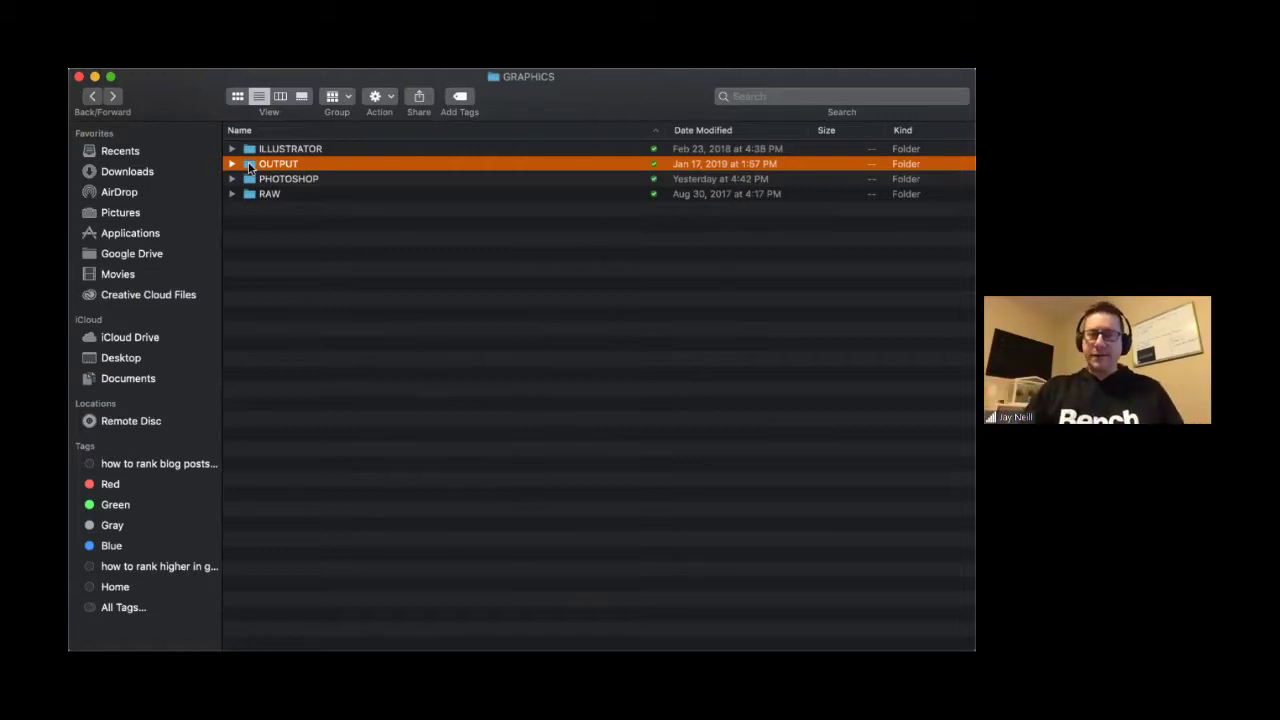
pyautogui.doubleClick(250, 165)
pyautogui.scroll(-6, 462, 424)
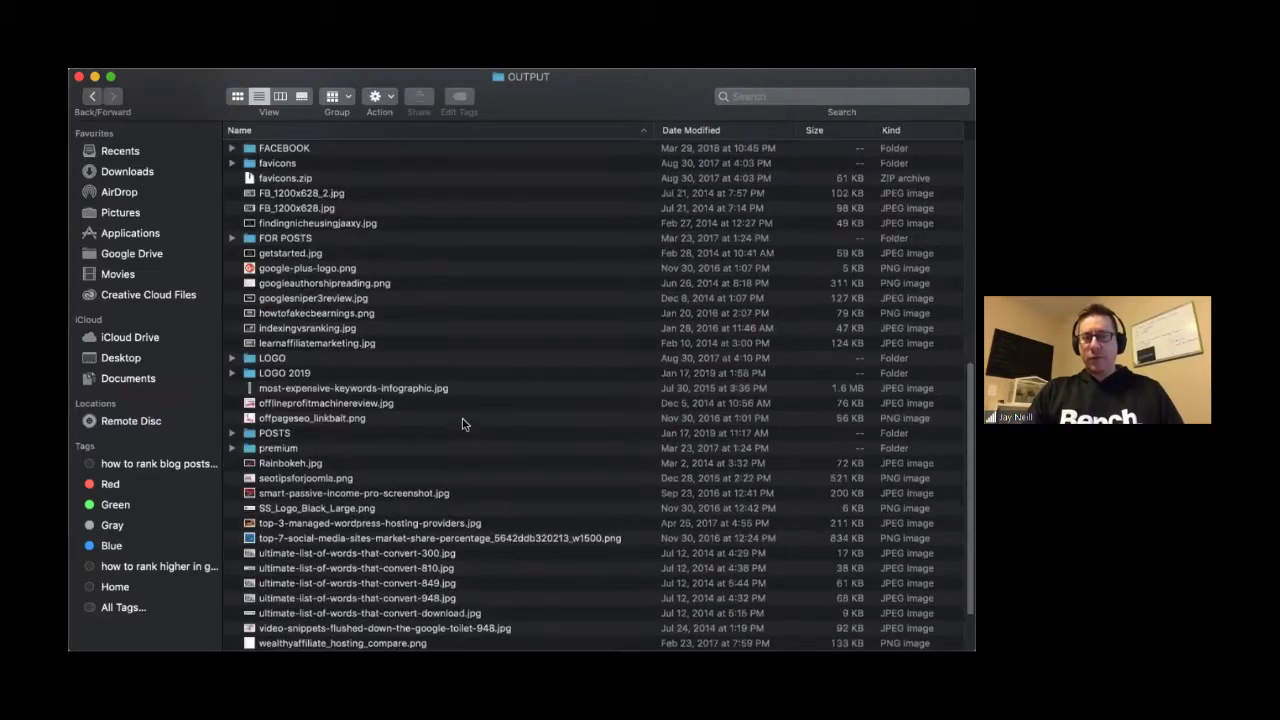
pyautogui.scroll(8, 401, 148)
pyautogui.press('super+bracketleft')
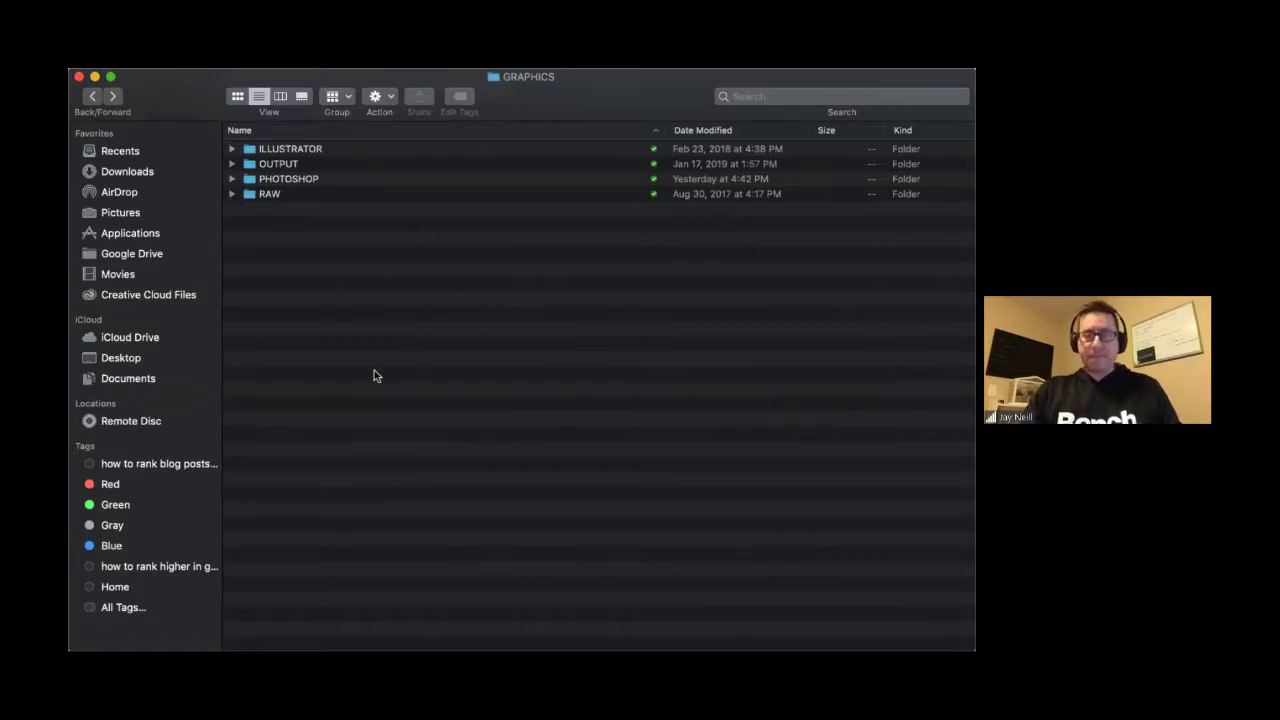
pyautogui.press('super+Tab')
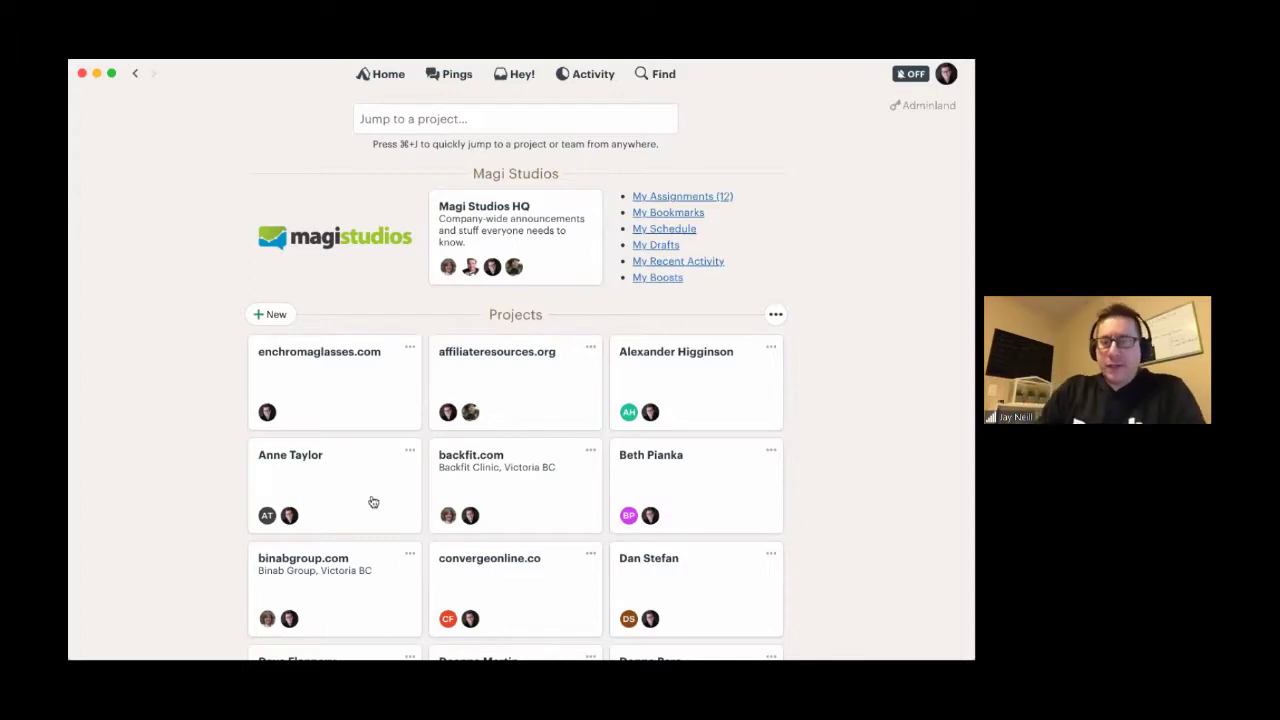
# - Switch projects to 'Show a list of projects' and open the Magi Studios HQ project
pyautogui.scroll(-3, 403, 588)
pyautogui.scroll(2, 403, 588)
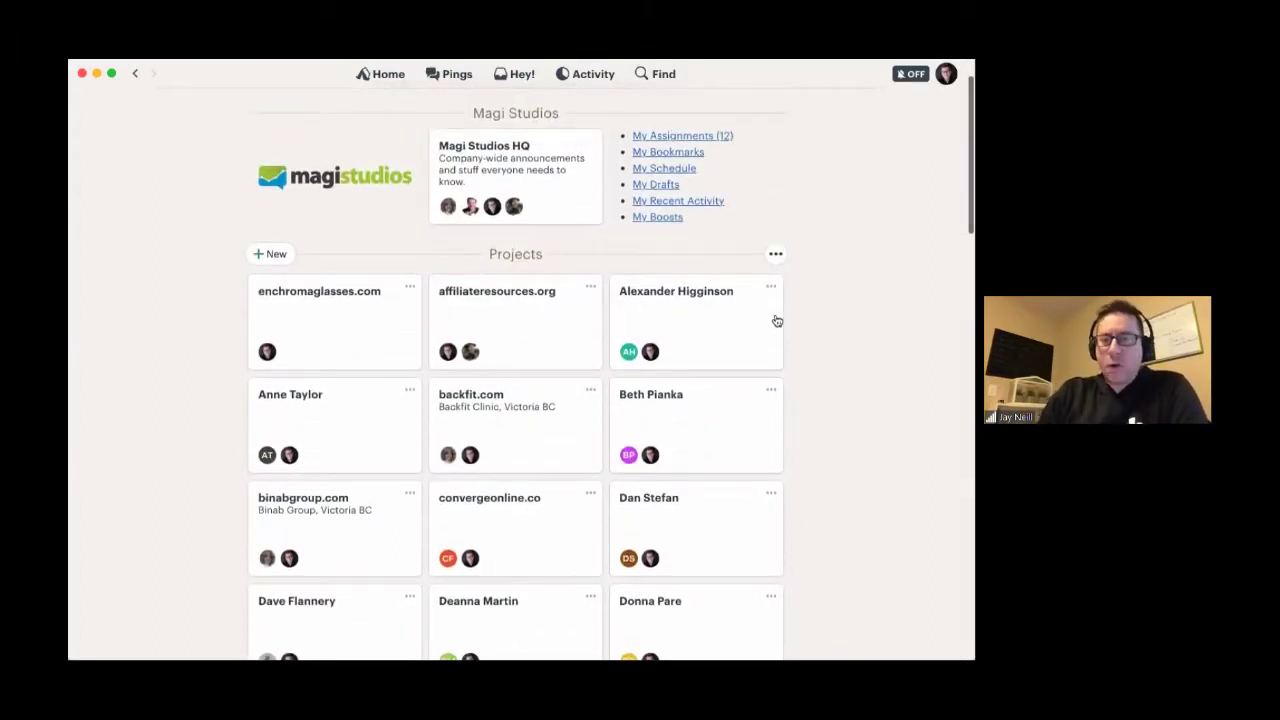
pyautogui.click(774, 254)
pyautogui.click(695, 306)
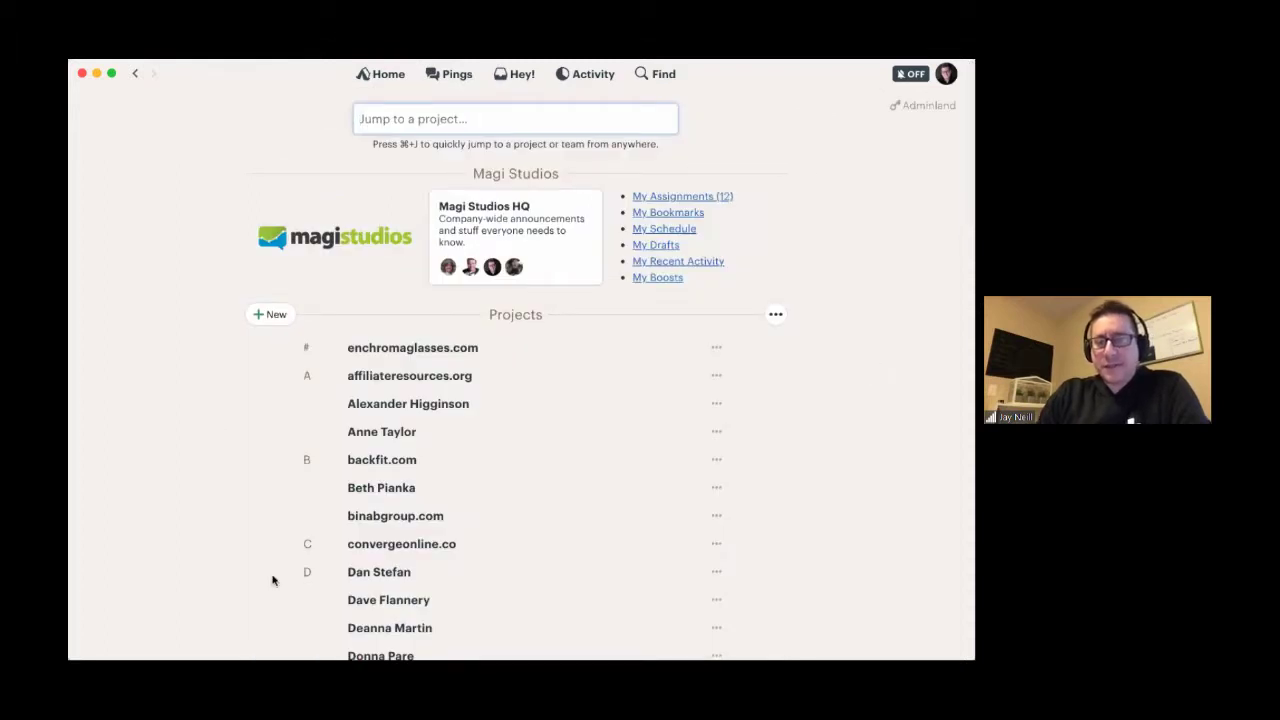
pyautogui.scroll(-2, 272, 580)
pyautogui.scroll(2, 272, 580)
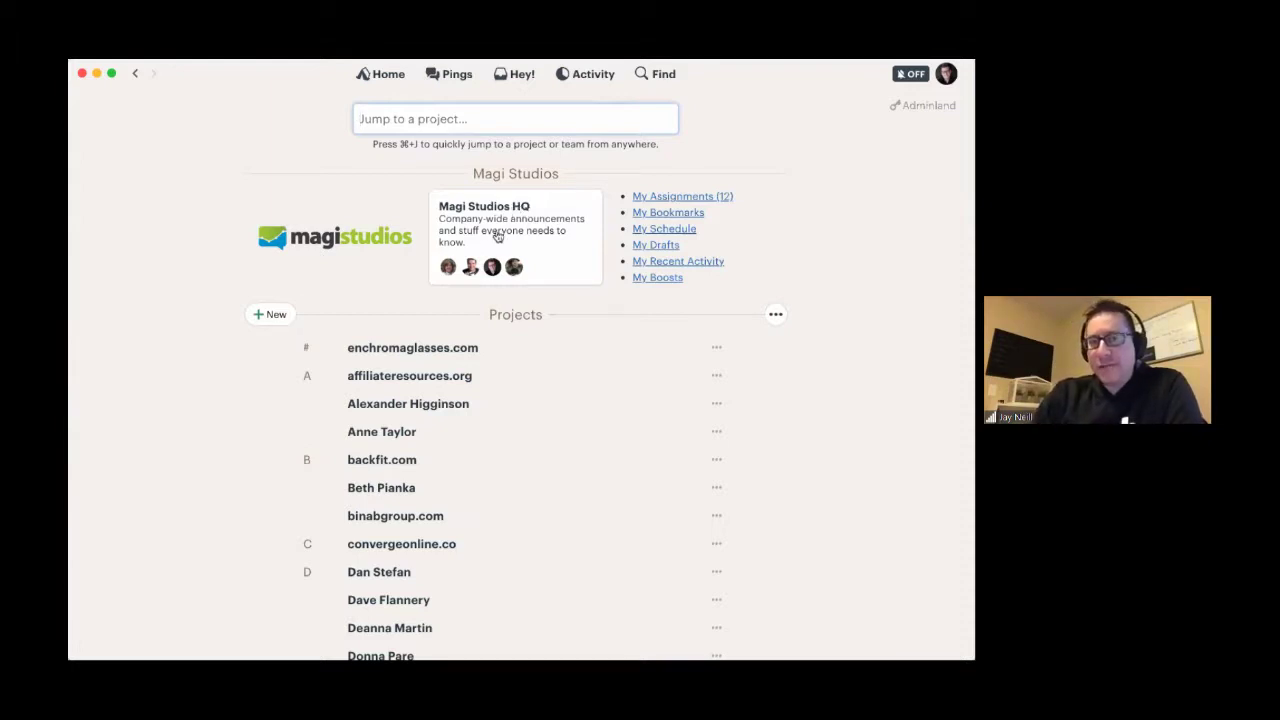
pyautogui.click(500, 232)
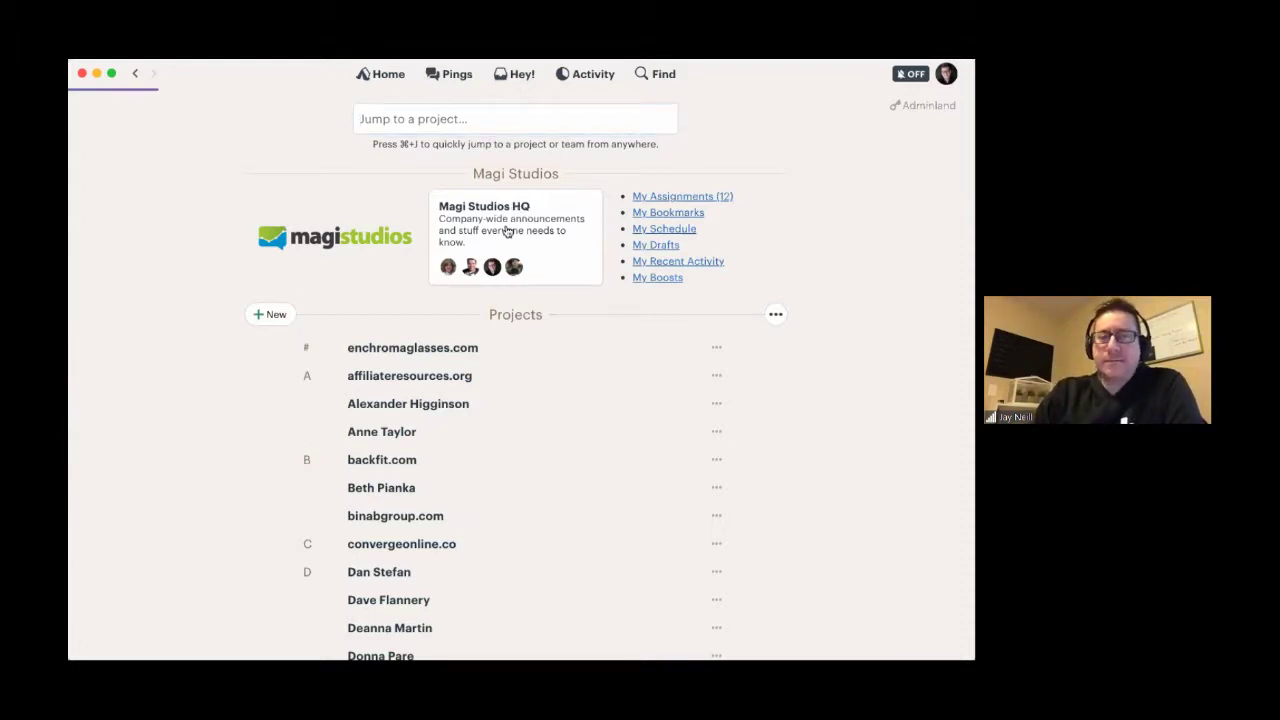
# - Browse HQ's Docs & Files, viewing the Business Planning And Financials folder and List of Services document
pyautogui.scroll(-5, 185, 461)
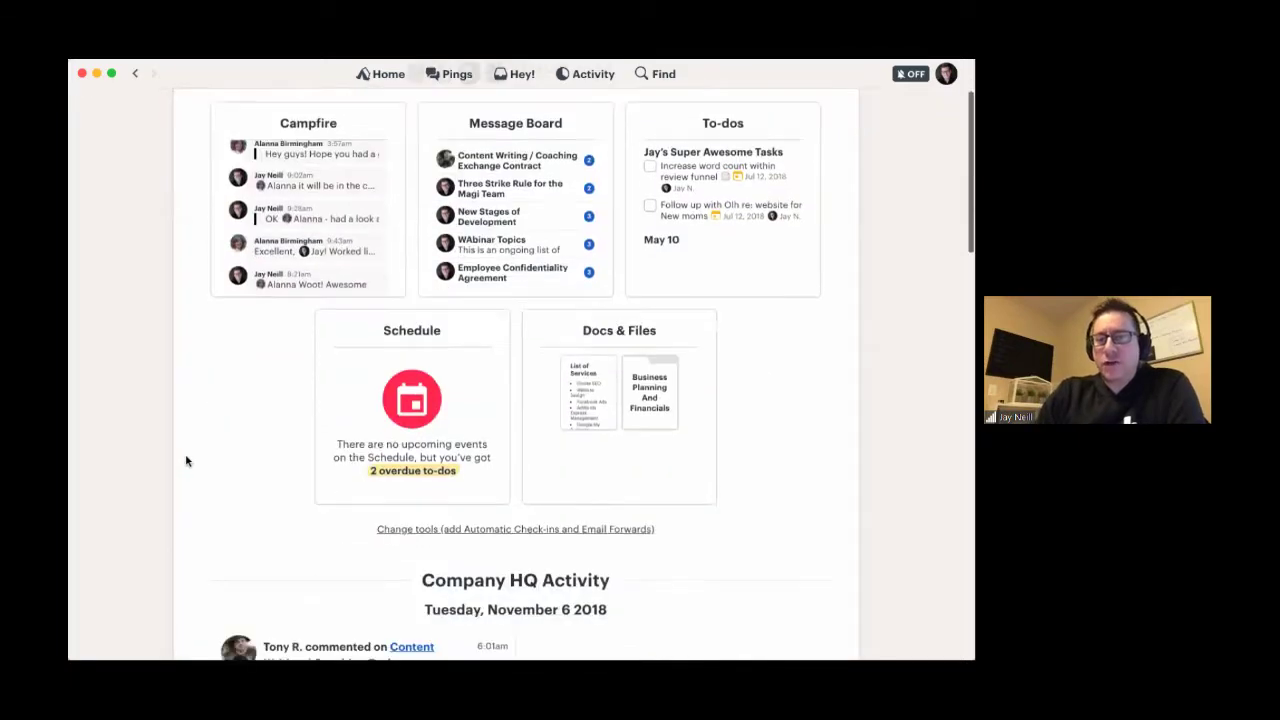
pyautogui.scroll(5, 185, 461)
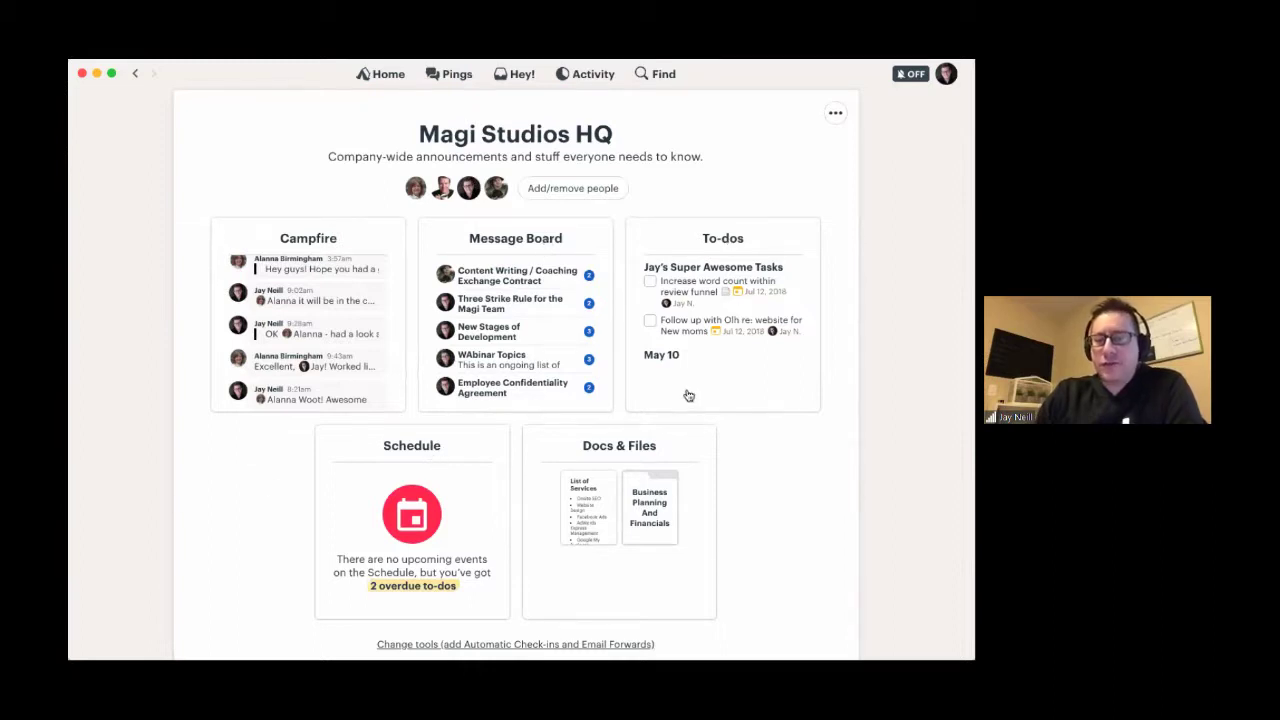
pyautogui.scroll(-1, 833, 549)
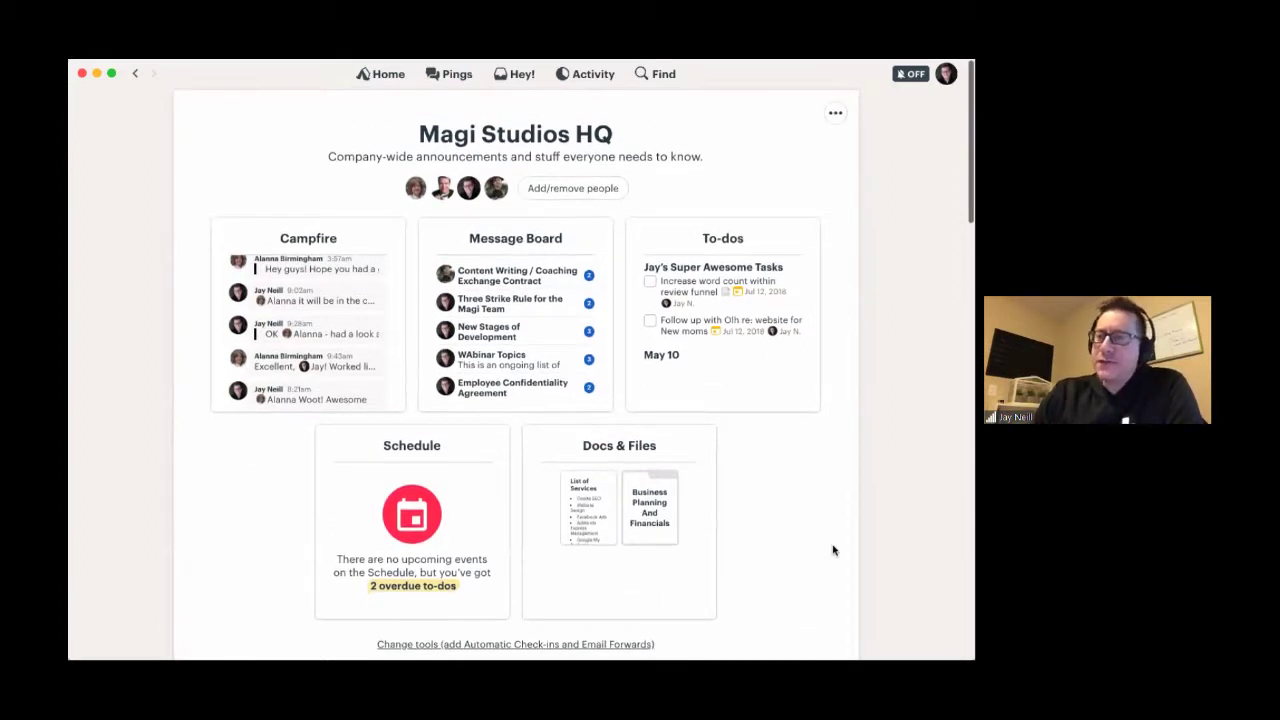
pyautogui.click(628, 461)
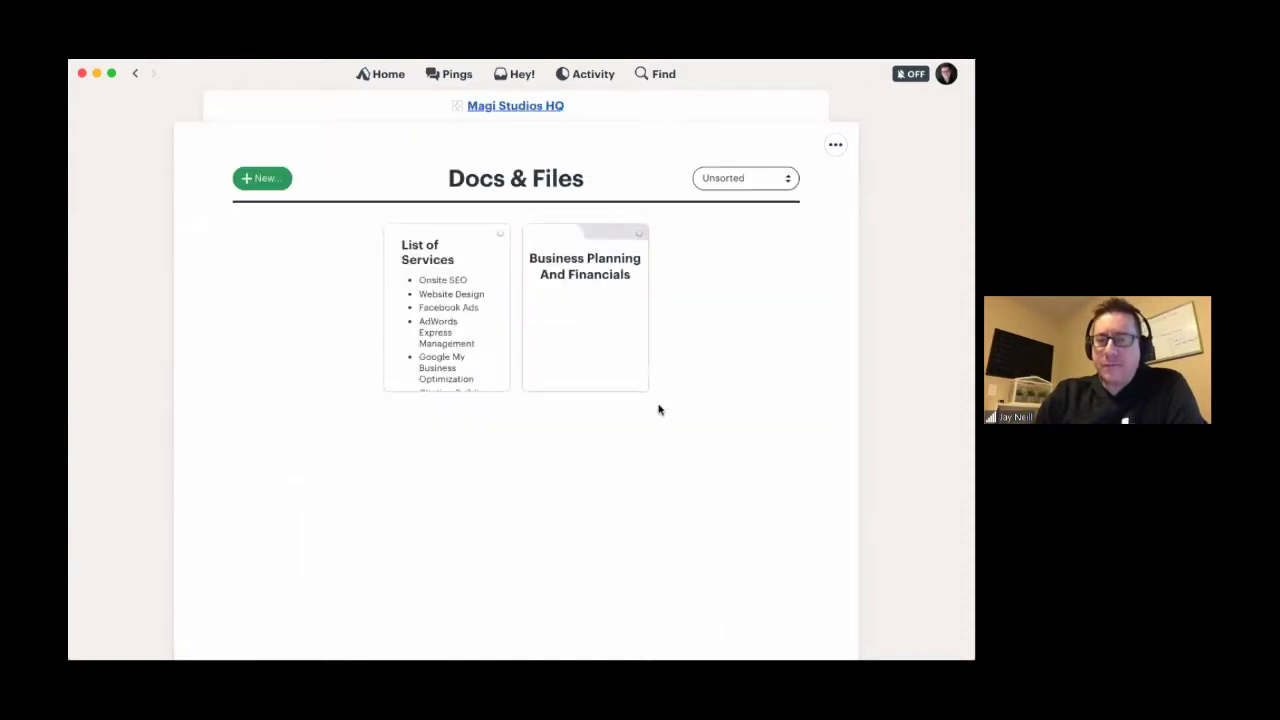
pyautogui.click(621, 281)
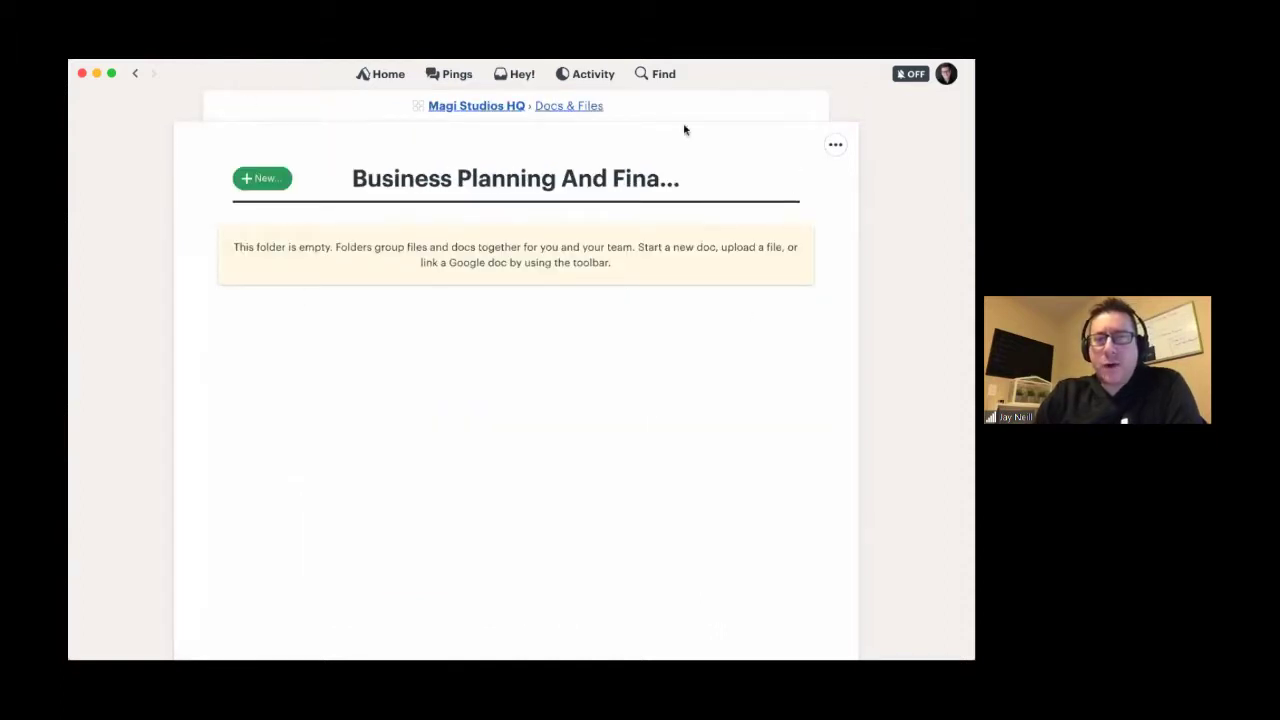
pyautogui.click(584, 106)
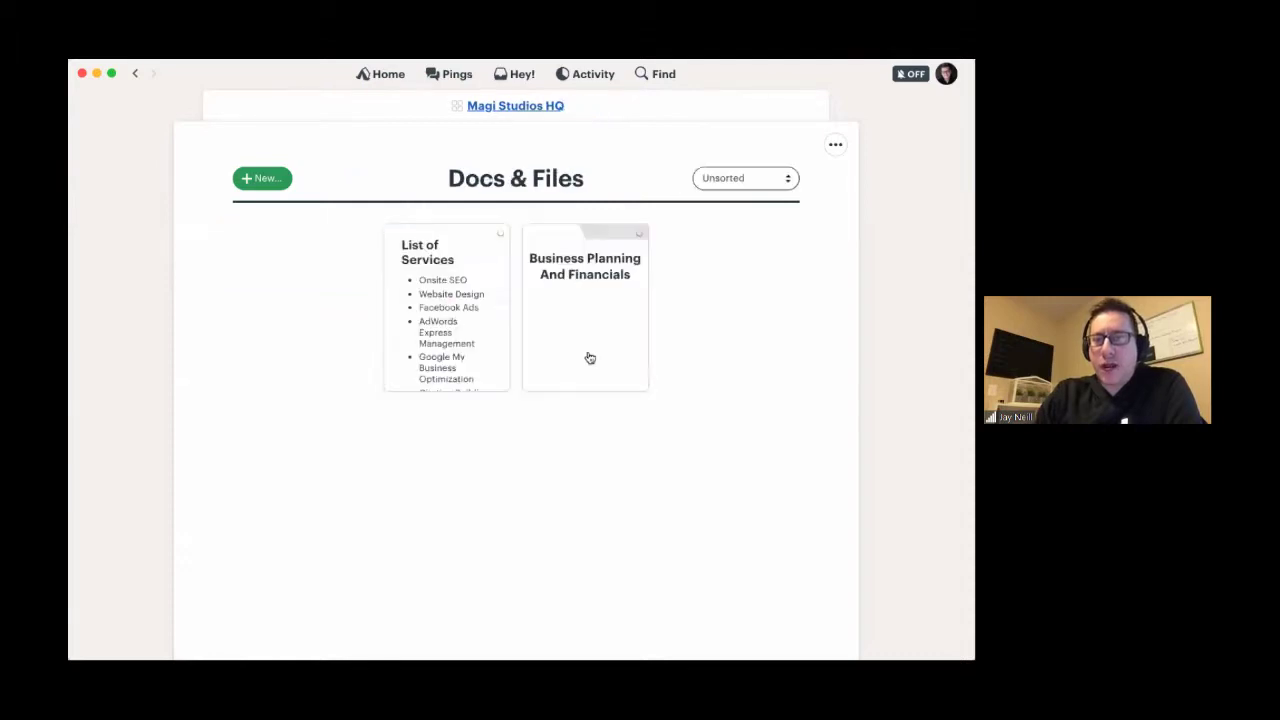
pyautogui.click(430, 263)
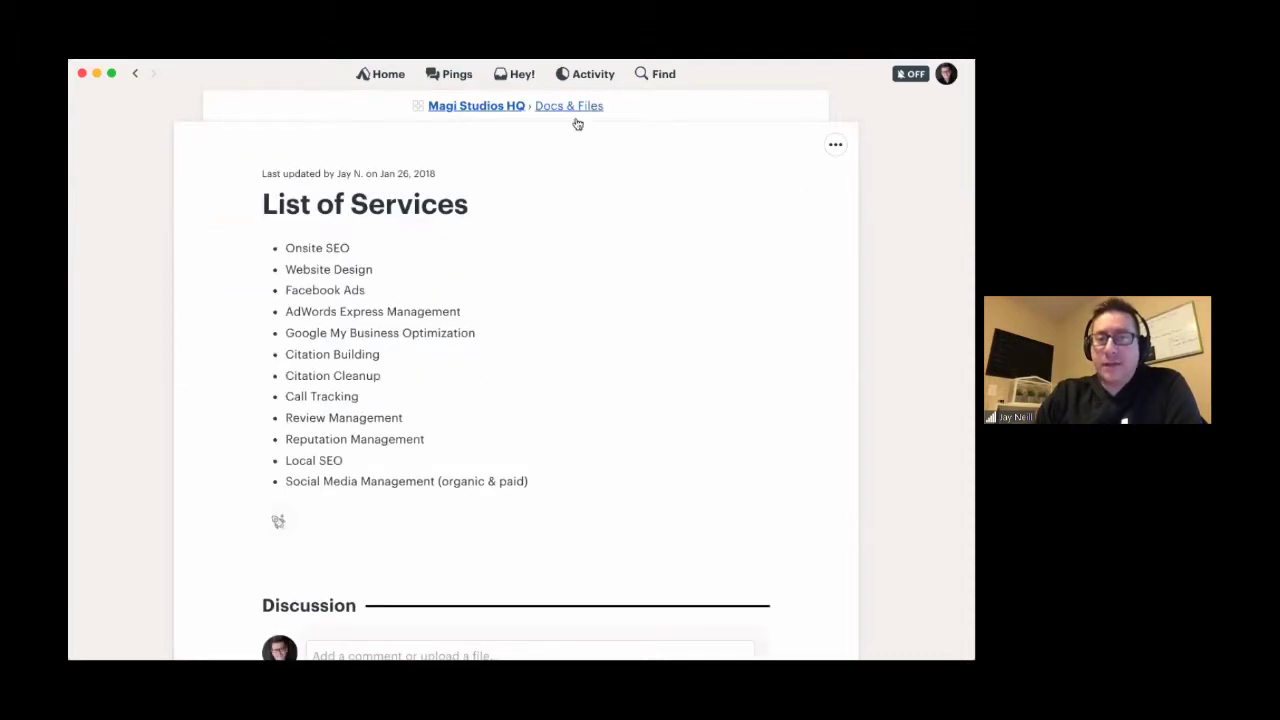
pyautogui.click(510, 109)
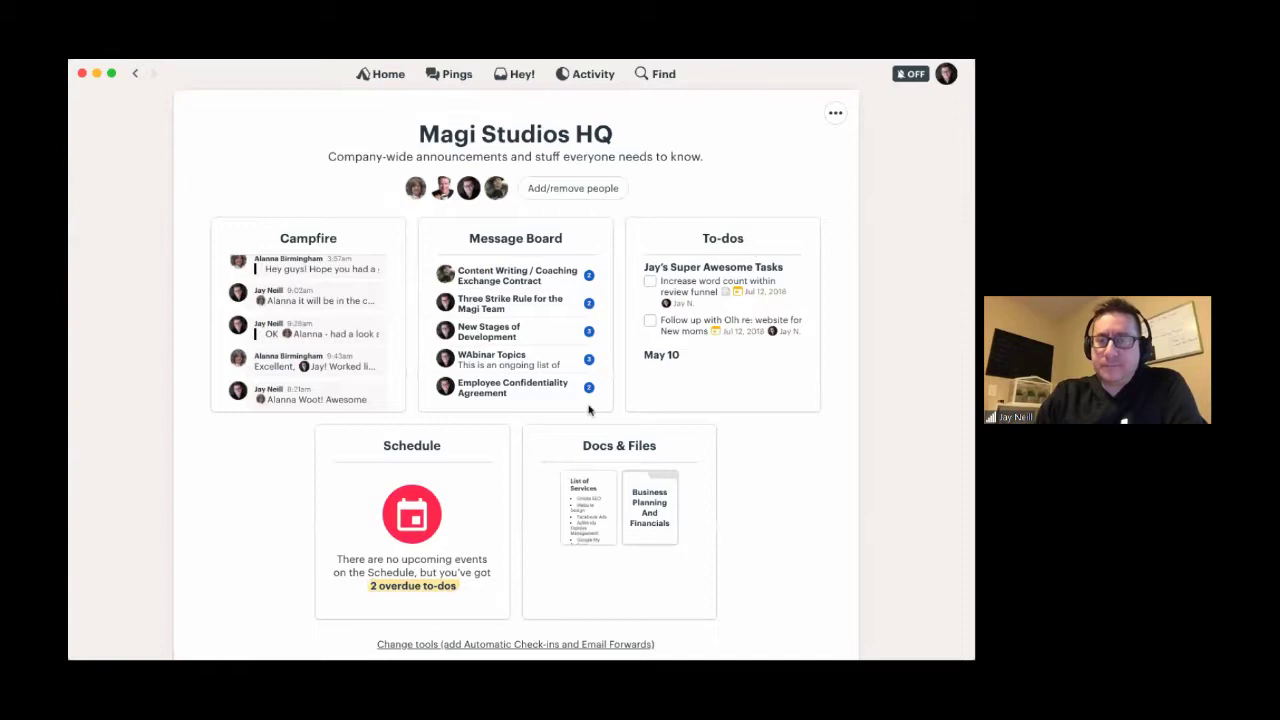
# - Scroll through the HQ overview's activity, then return to the Home project list
pyautogui.scroll(-1, 452, 610)
pyautogui.scroll(-3, 263, 537)
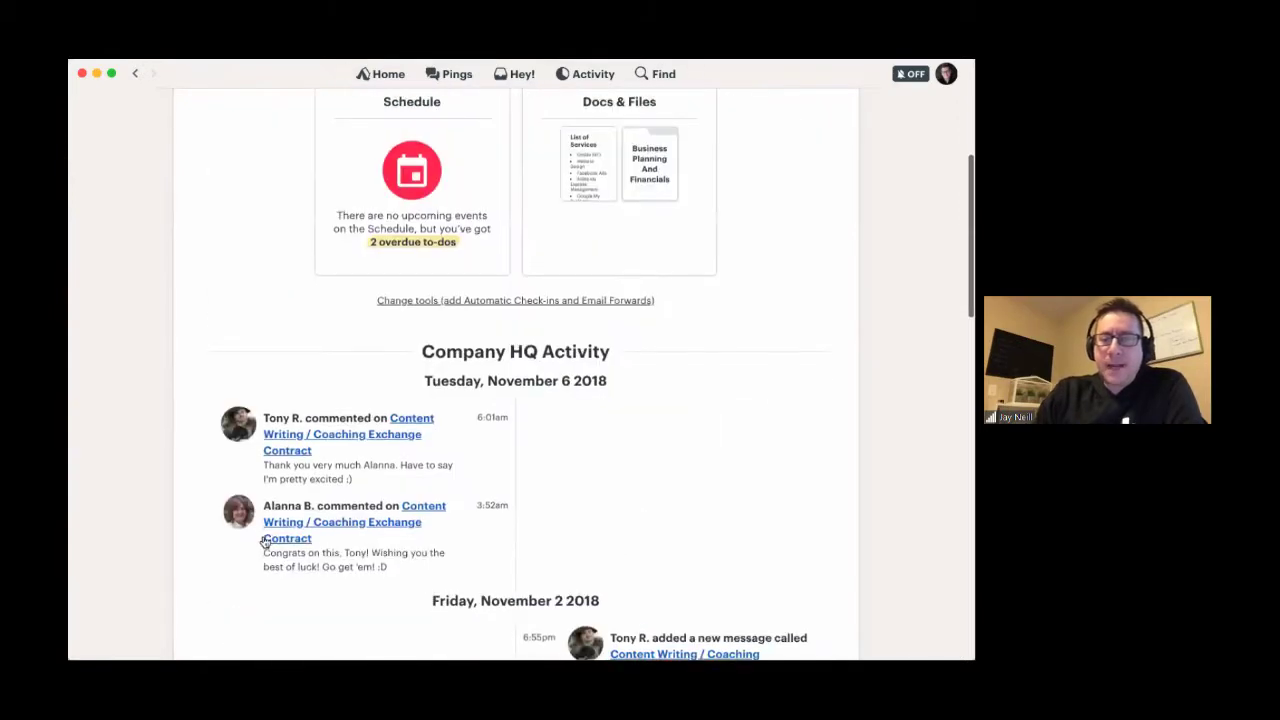
pyautogui.scroll(4, 263, 540)
pyautogui.scroll(-1, 263, 543)
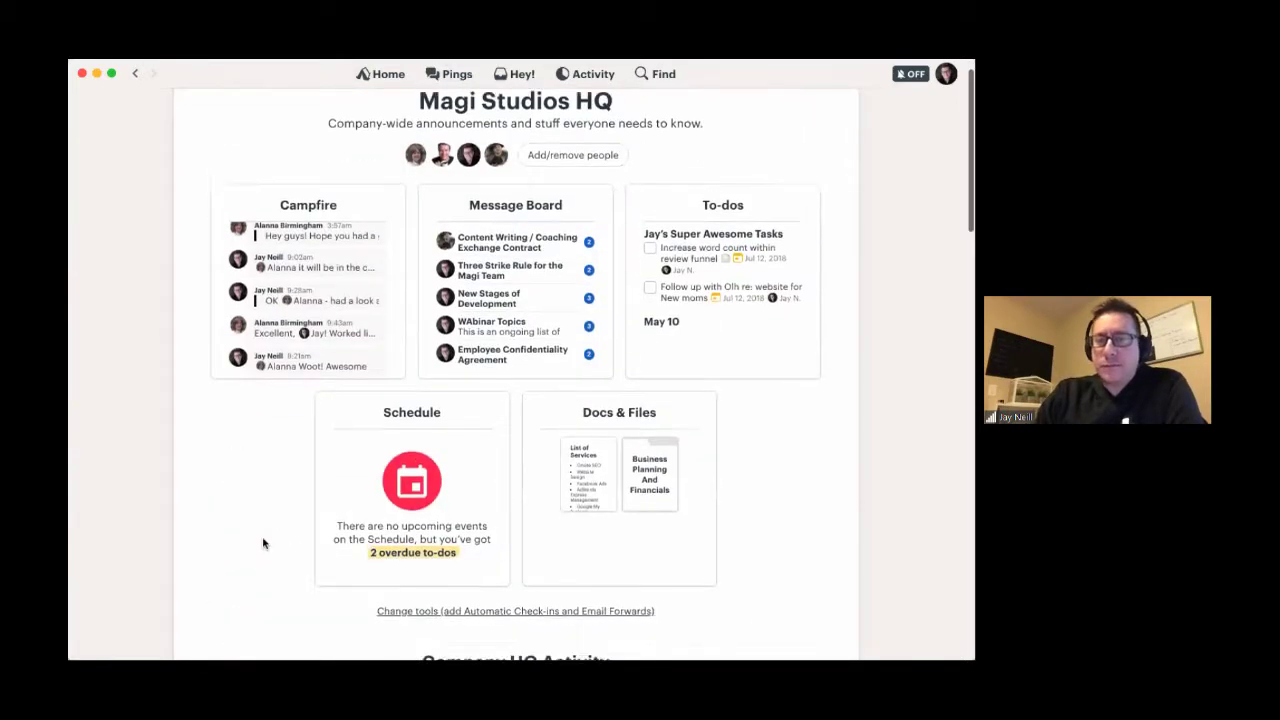
pyautogui.scroll(1, 263, 543)
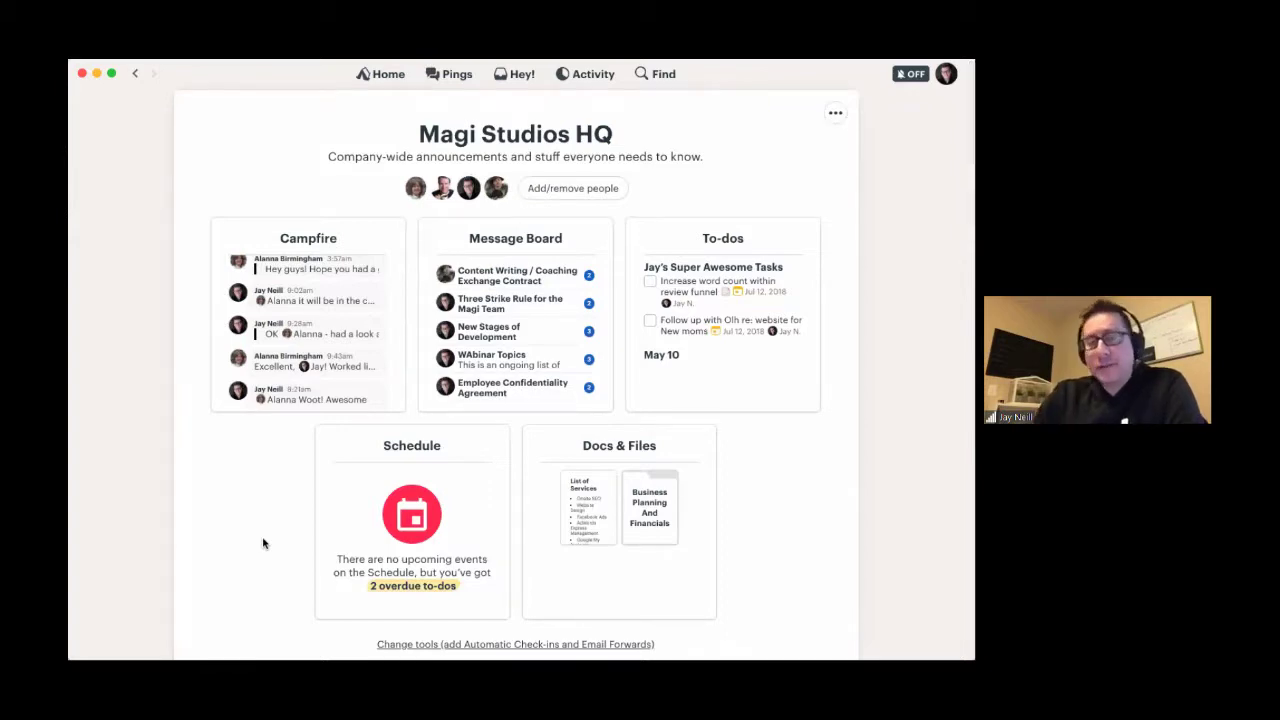
pyautogui.scroll(-3, 263, 543)
pyautogui.scroll(-2, 263, 543)
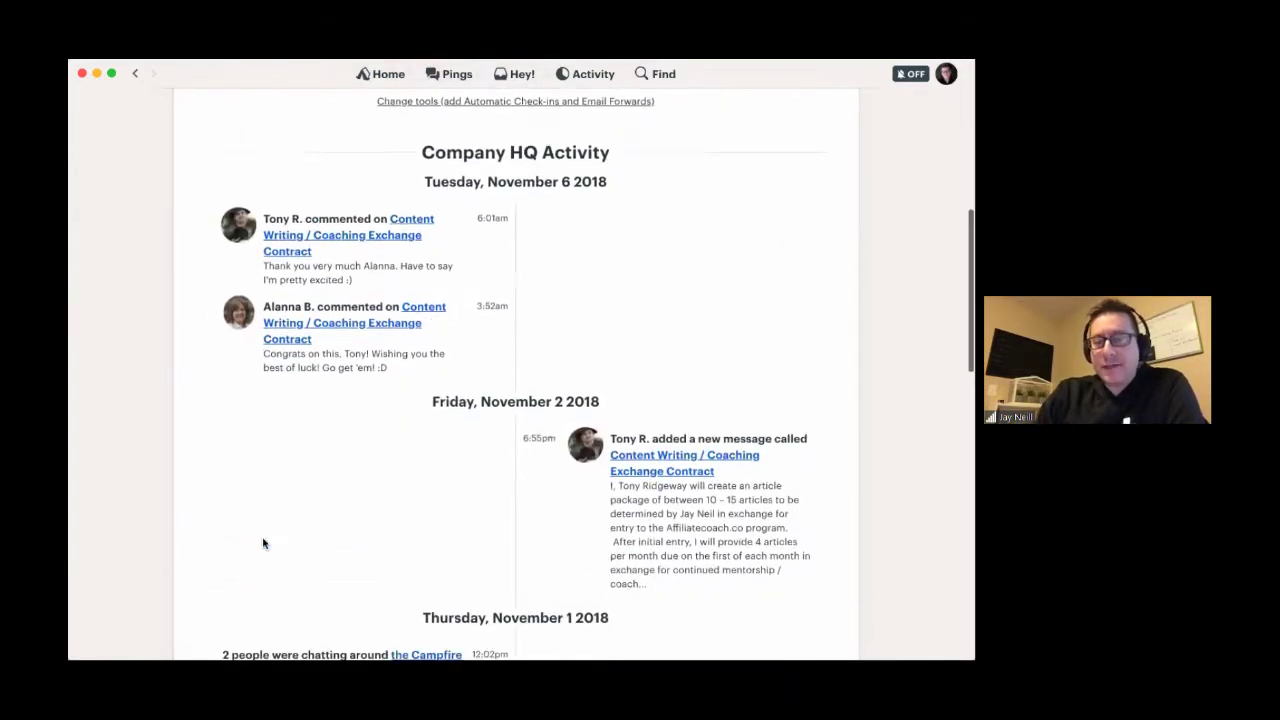
pyautogui.scroll(-4, 263, 543)
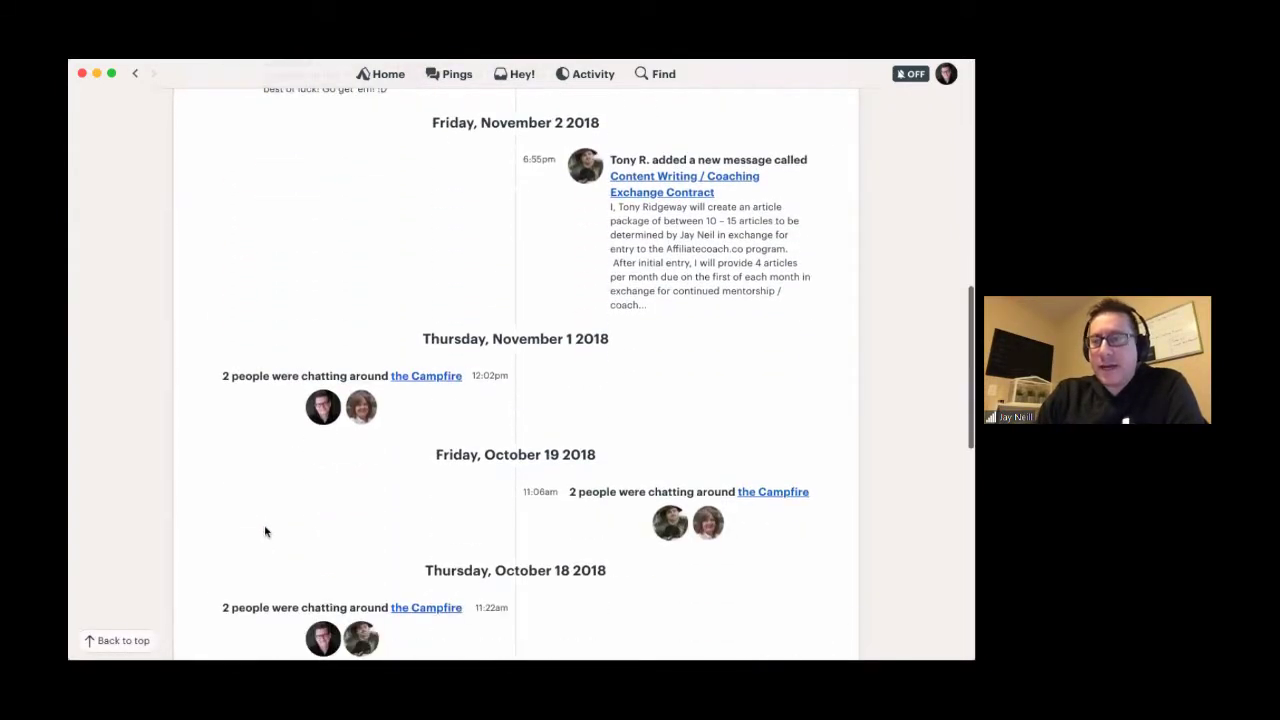
pyautogui.scroll(-8, 265, 531)
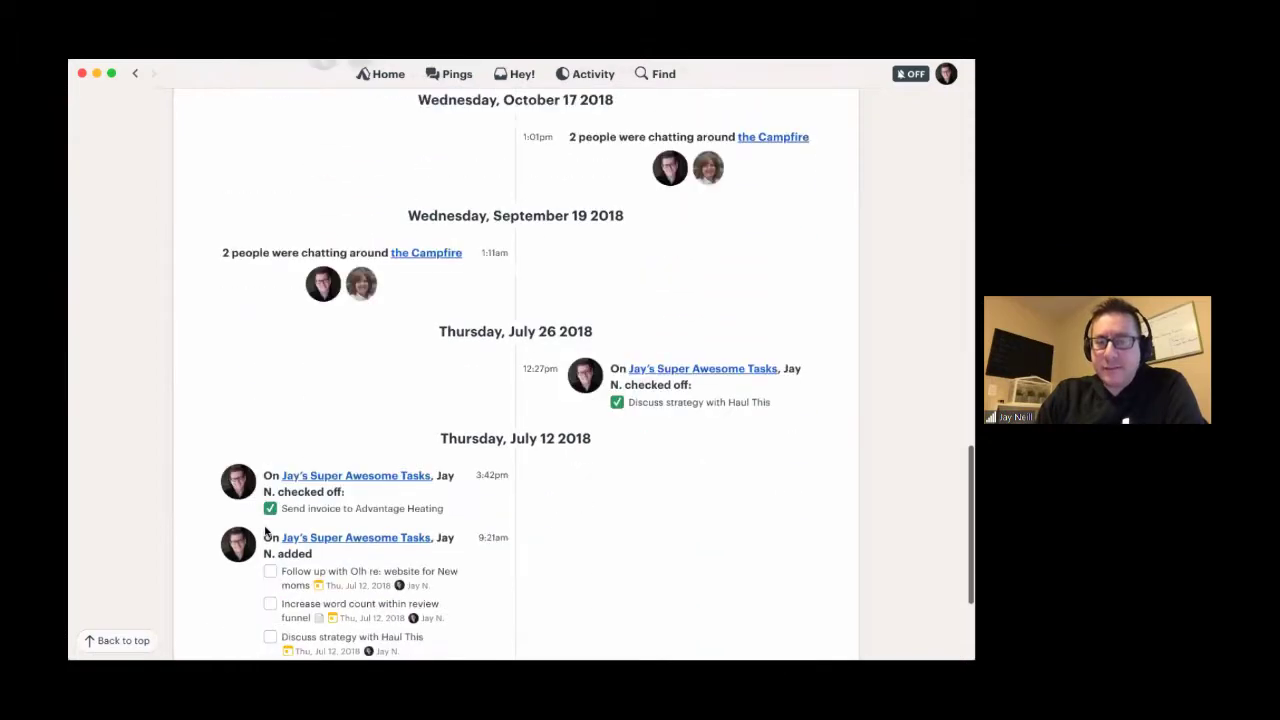
pyautogui.scroll(-4, 265, 531)
pyautogui.press('super+bracketleft')
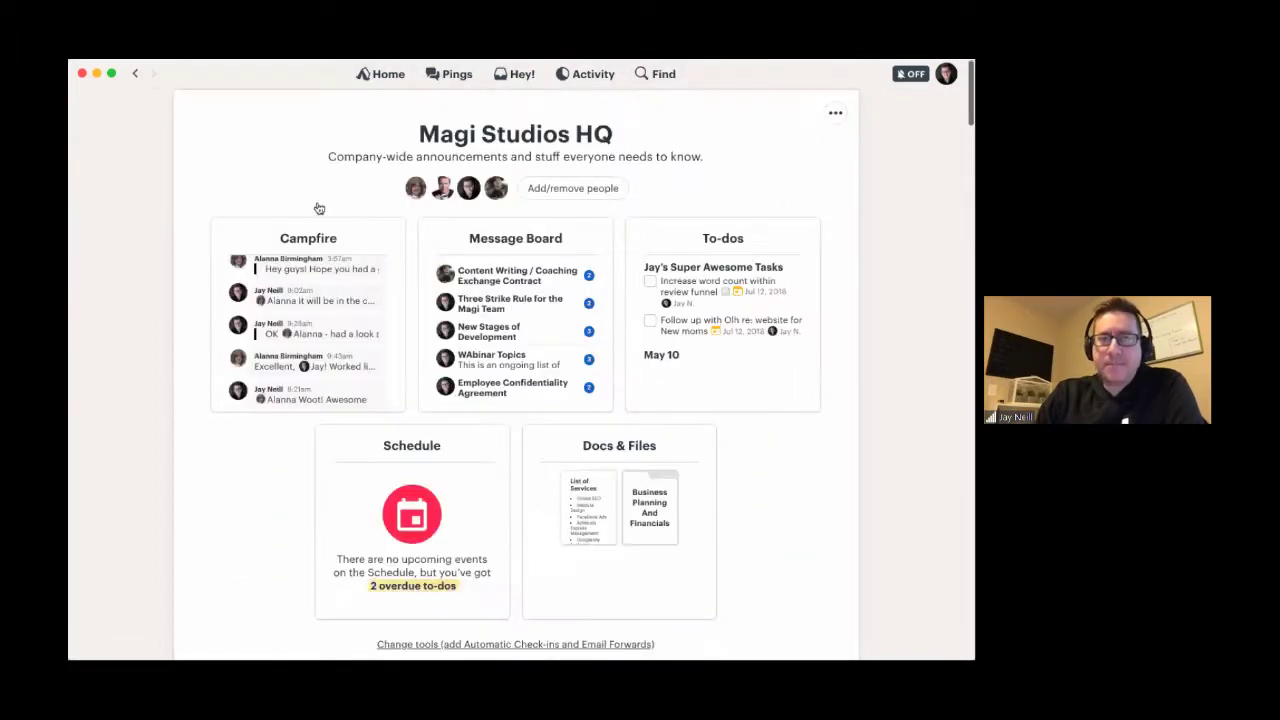
pyautogui.click(384, 73)
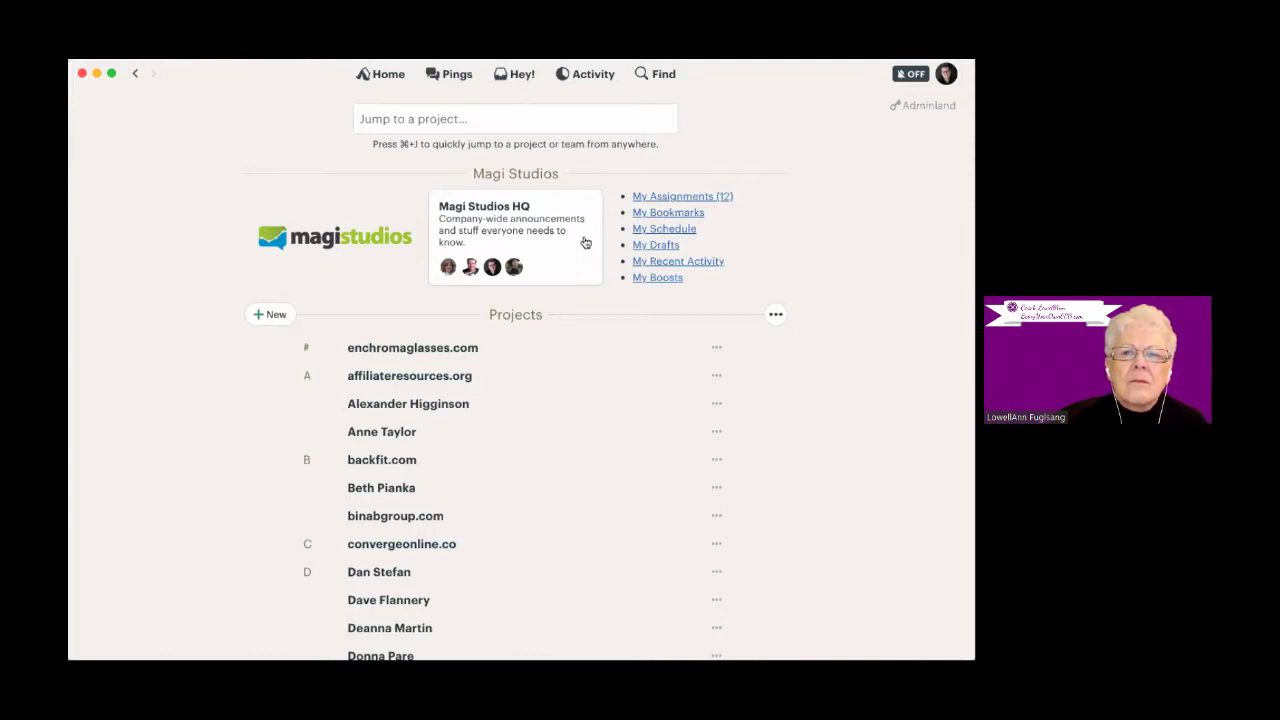
# - Find affiliateresources.org by entering 'af' in Jump to a project and open it
pyautogui.click(380, 125)
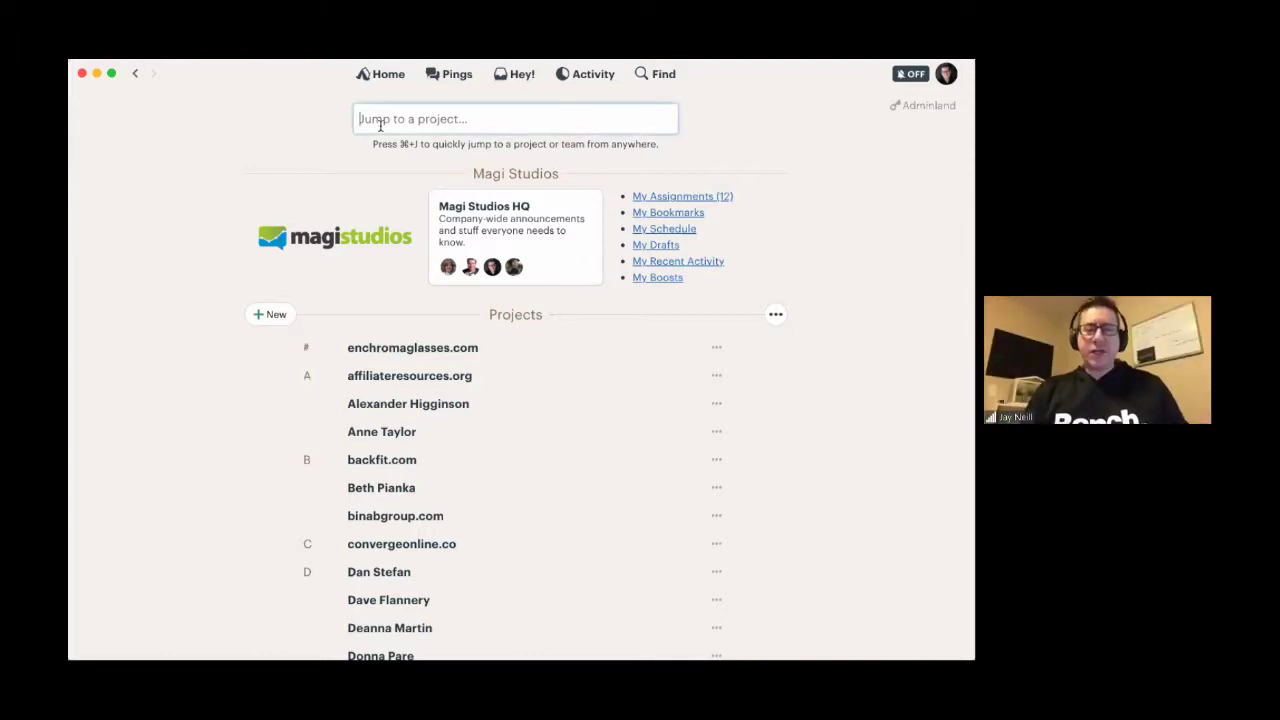
pyautogui.write('aff')
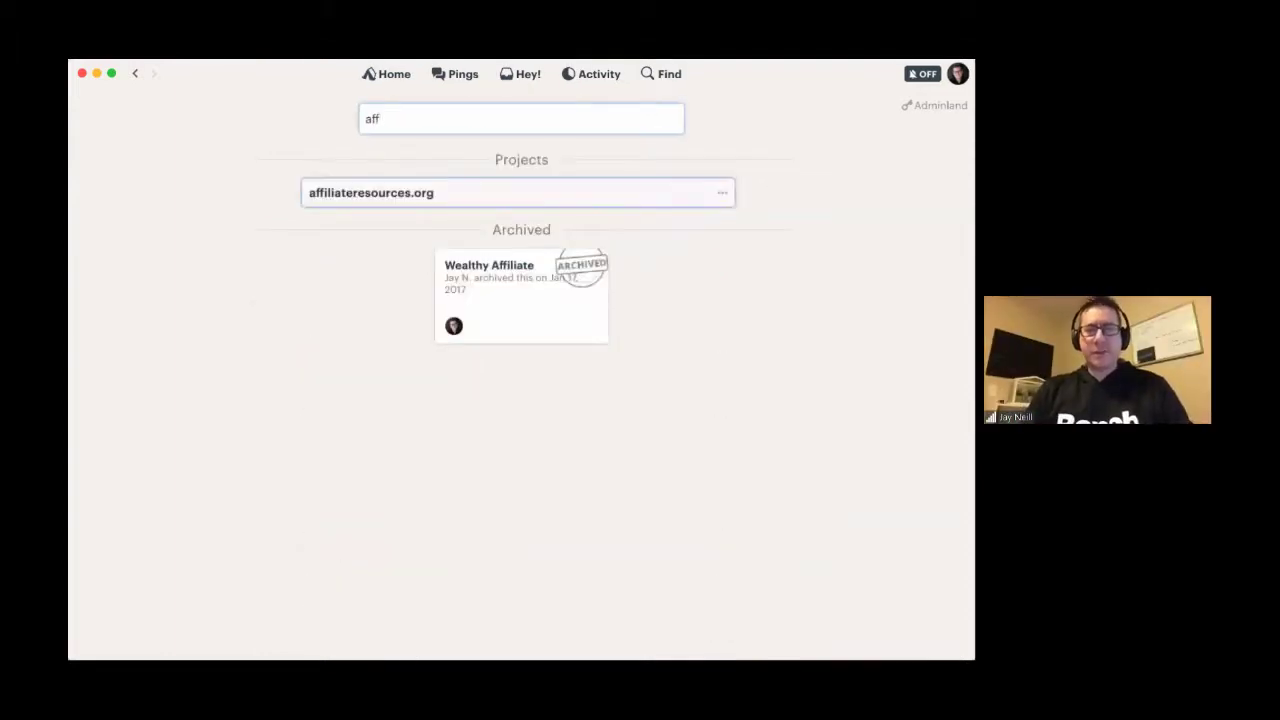
pyautogui.press('BackSpace')
pyautogui.press('BackSpace')
pyautogui.press('BackSpace')
pyautogui.write('af')
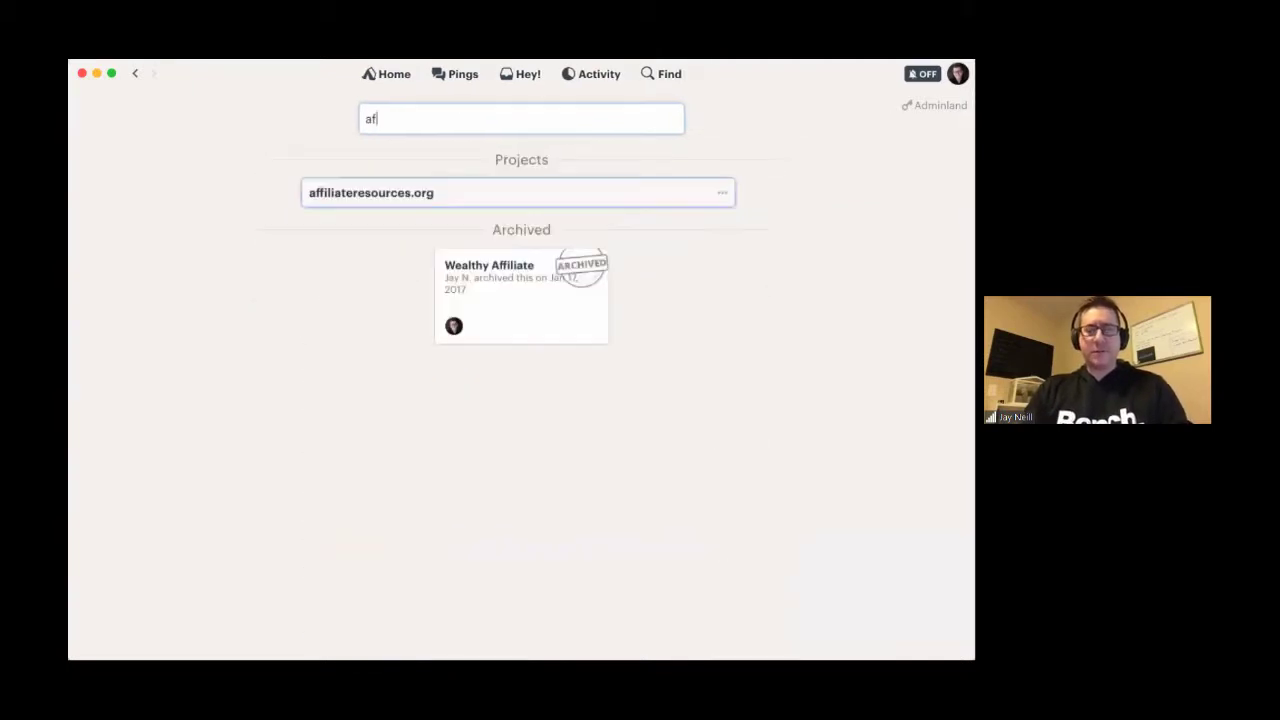
pyautogui.click(377, 193)
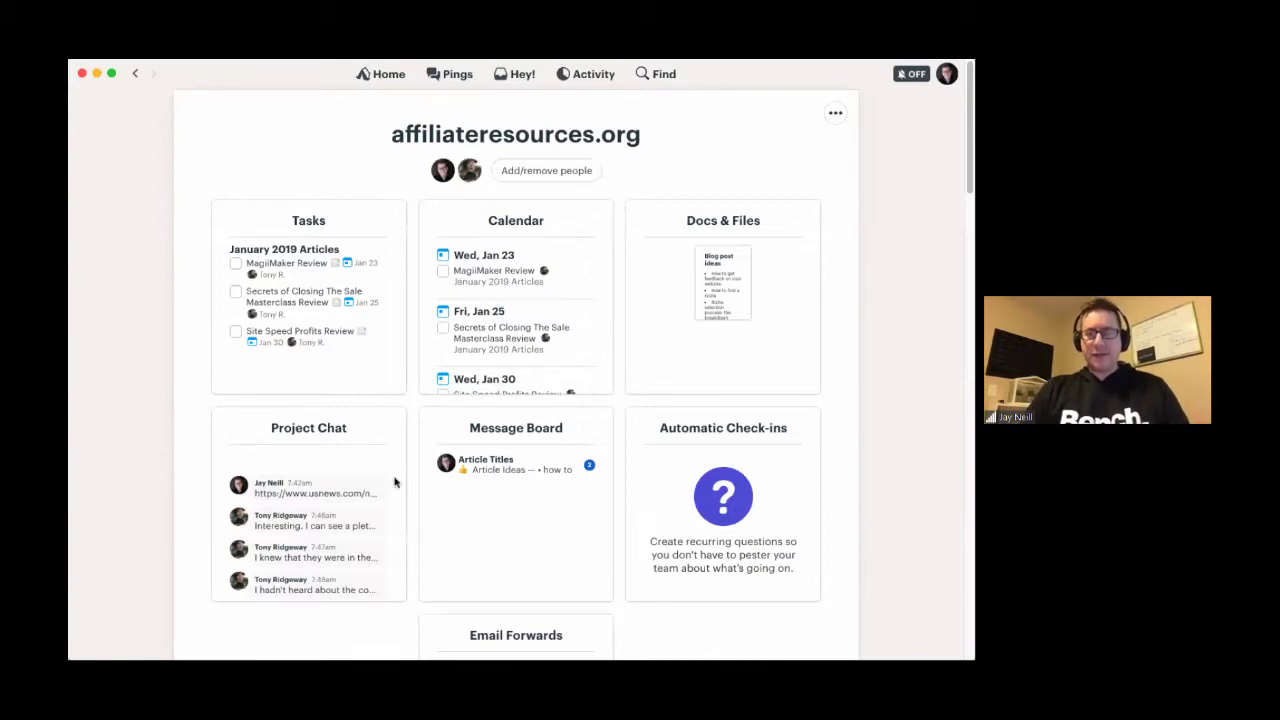
pyautogui.scroll(-4, 408, 526)
pyautogui.scroll(4, 408, 526)
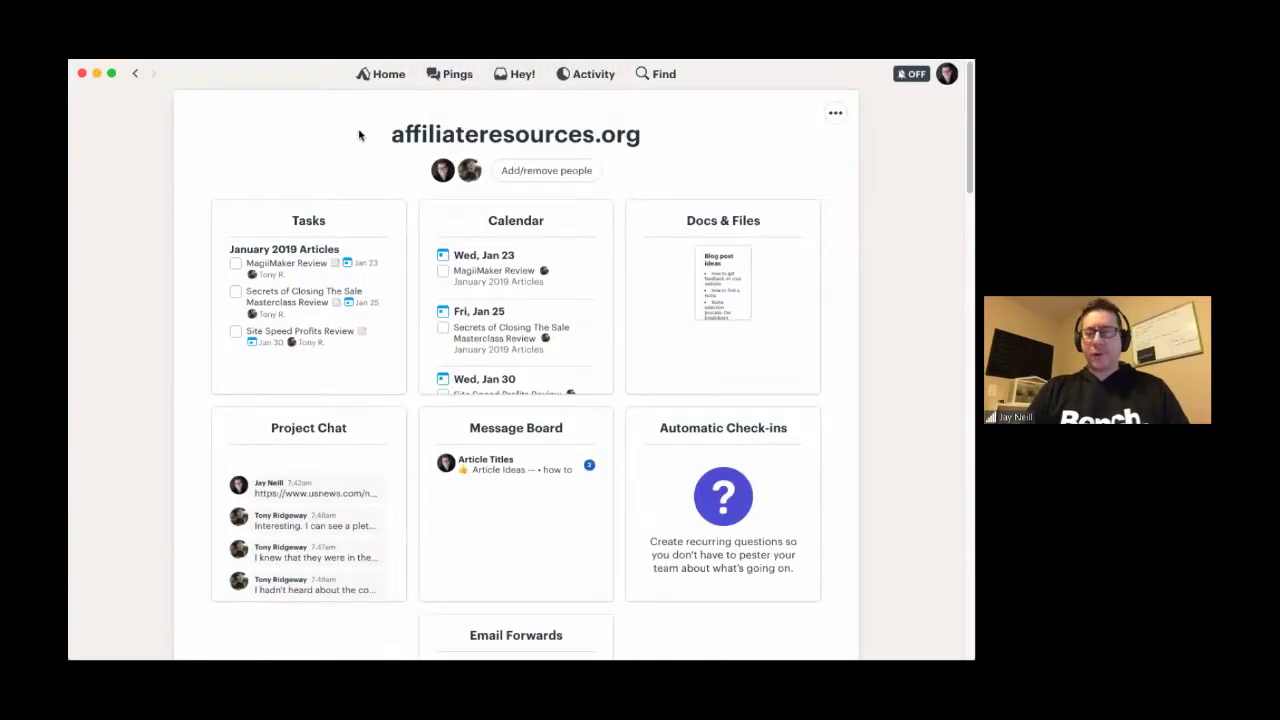
# - Go back Home, reopen affiliateresources.org, and scroll through its tools and activity feed
pyautogui.click(386, 77)
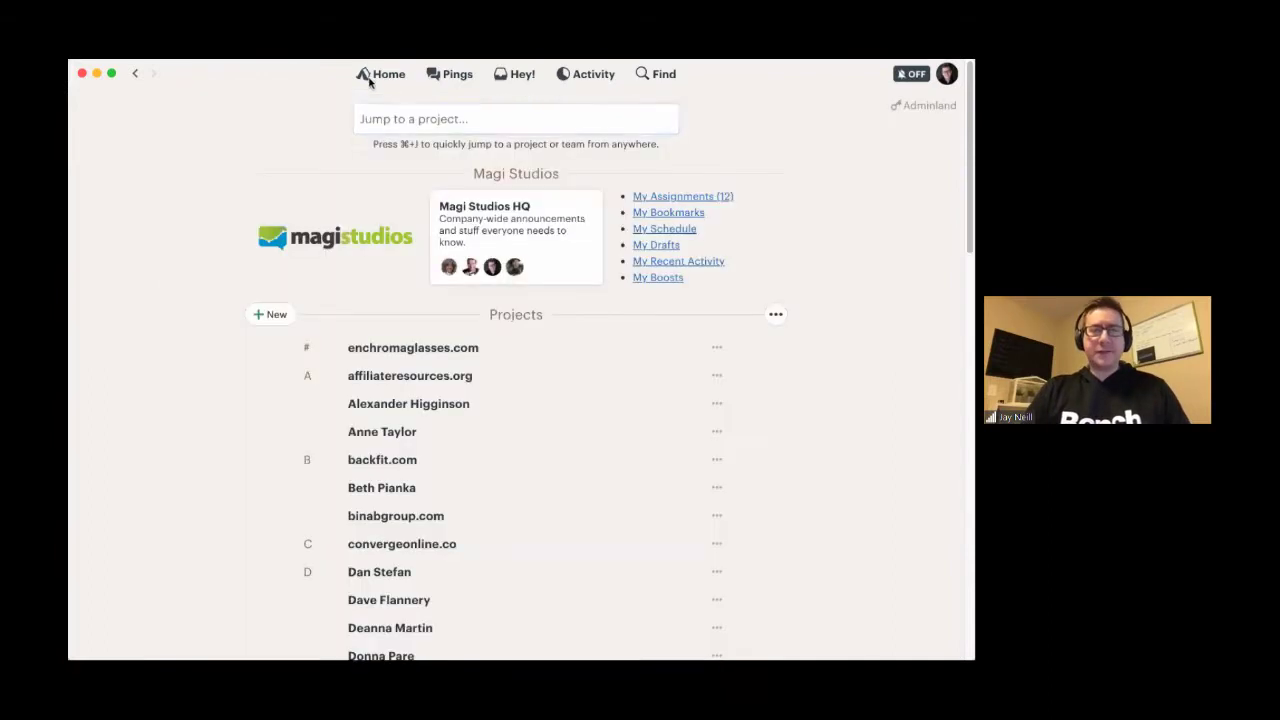
pyautogui.click(437, 377)
pyautogui.scroll(-5, 437, 380)
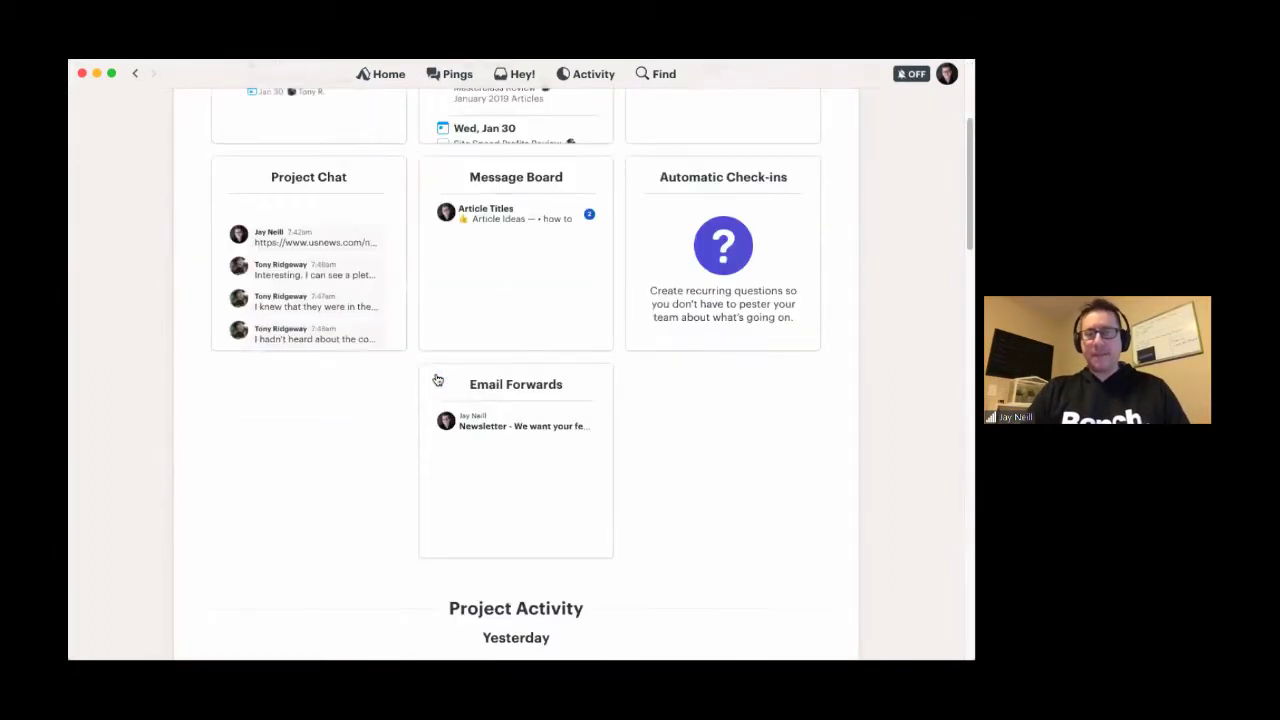
pyautogui.scroll(-3, 437, 380)
pyautogui.scroll(8, 437, 380)
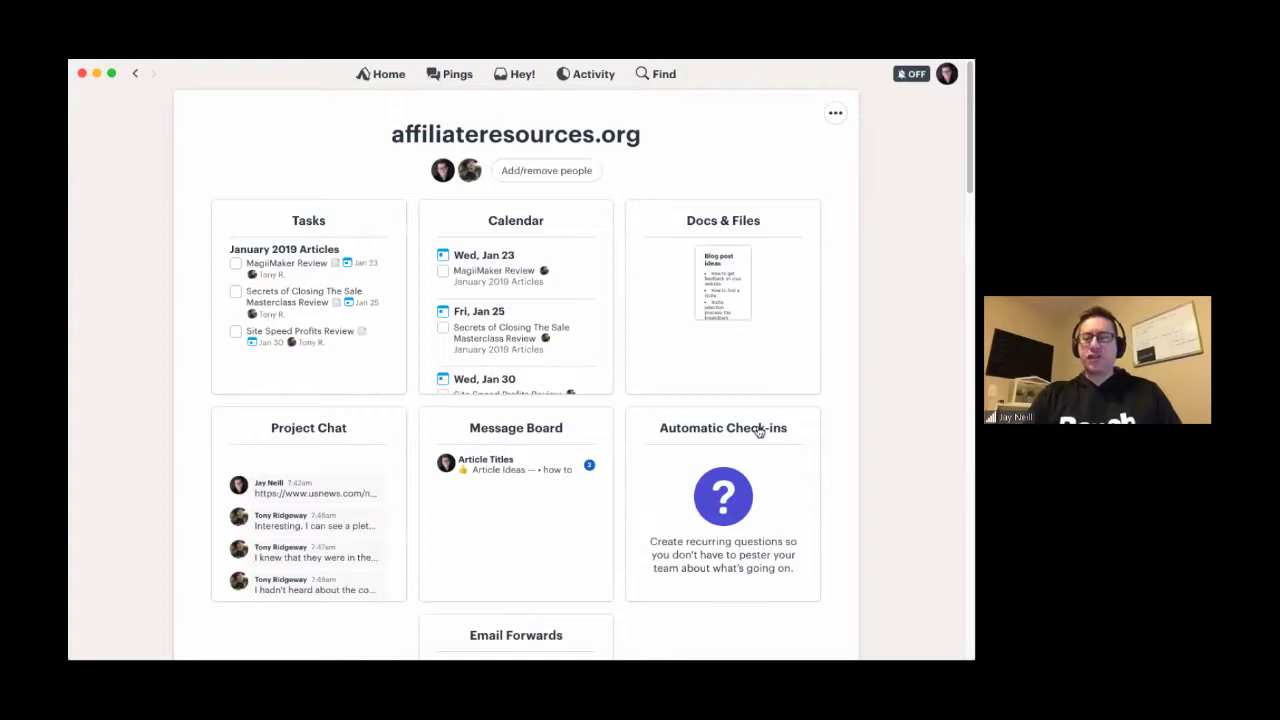
pyautogui.scroll(-5, 786, 427)
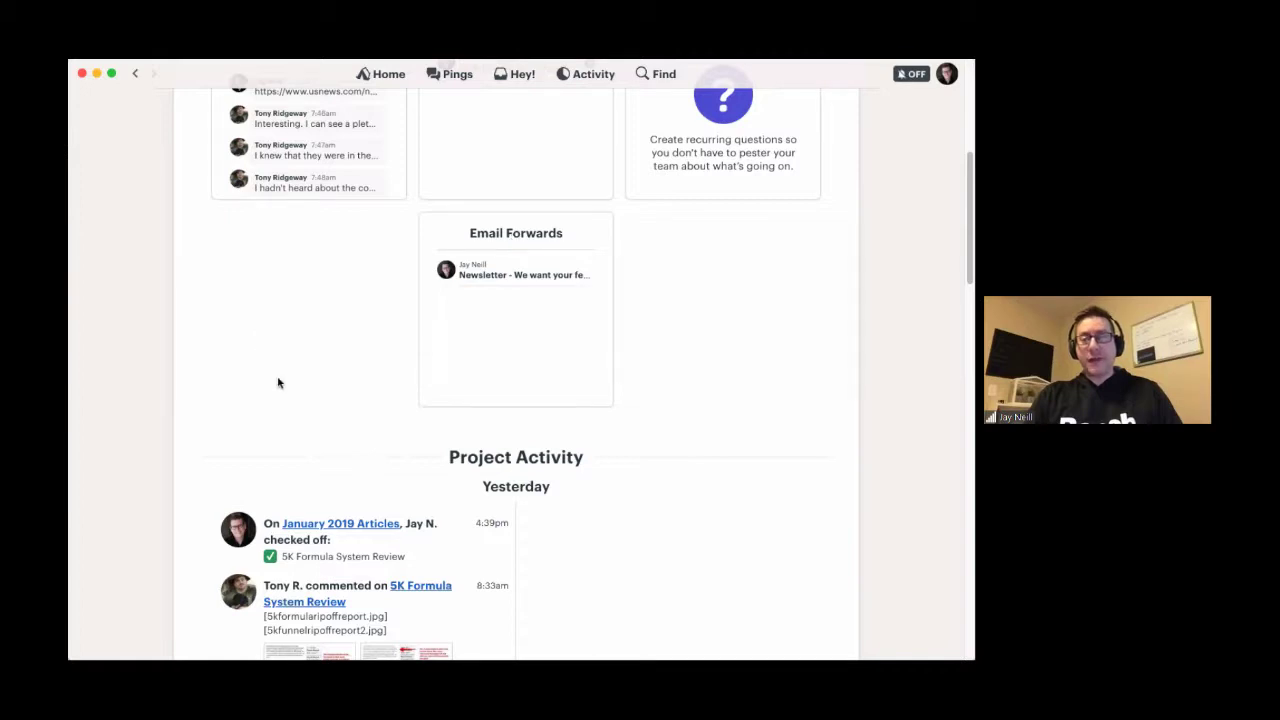
pyautogui.scroll(2, 278, 383)
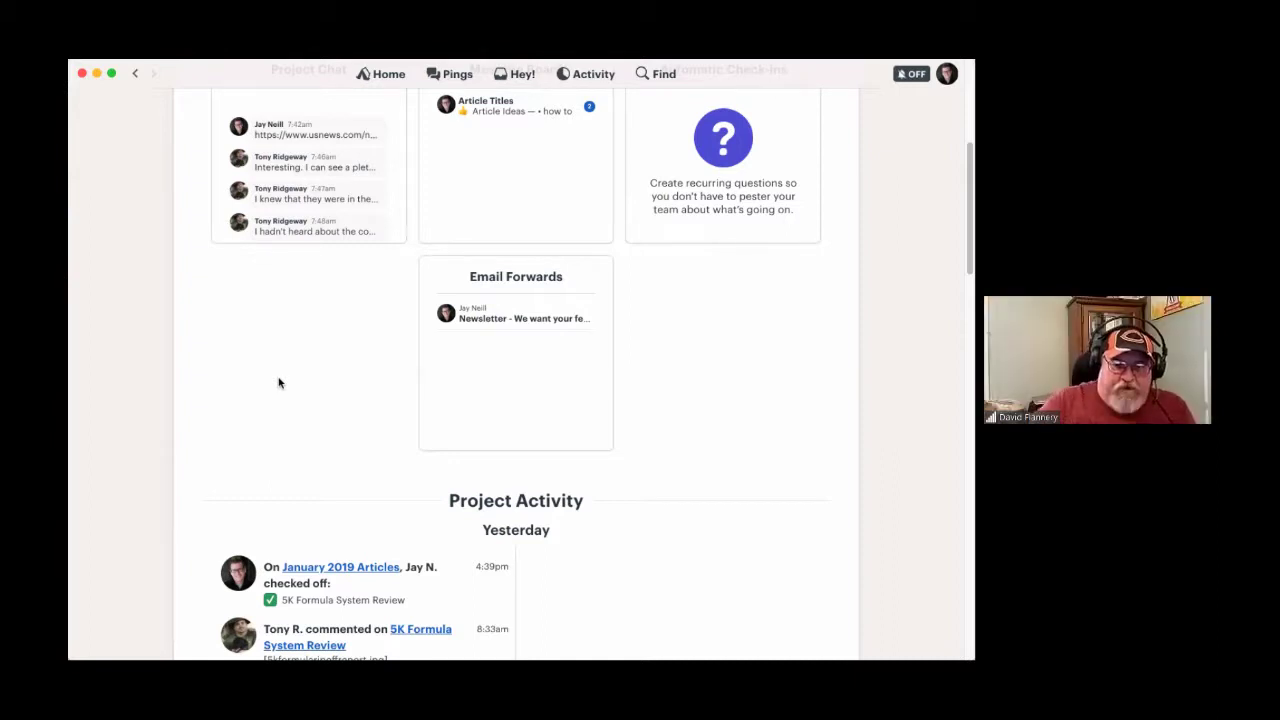
pyautogui.click(514, 279)
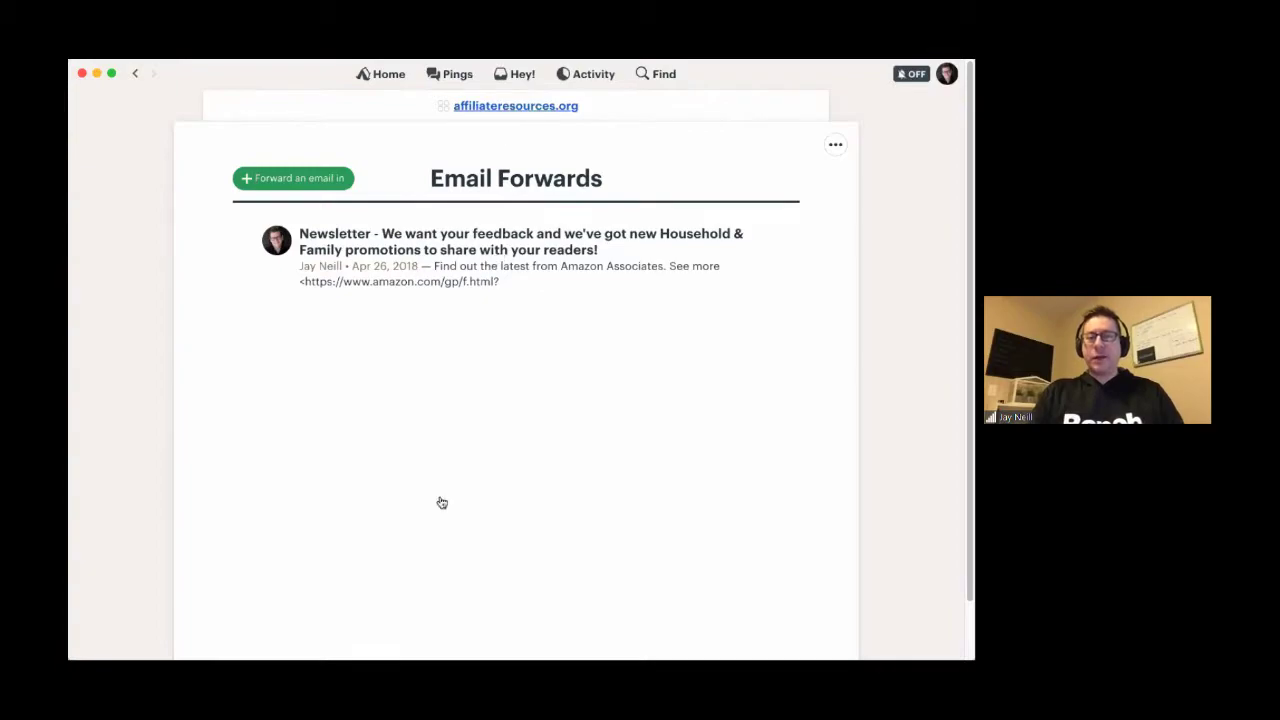
pyautogui.scroll(-10, 438, 525)
pyautogui.scroll(-20, 438, 525)
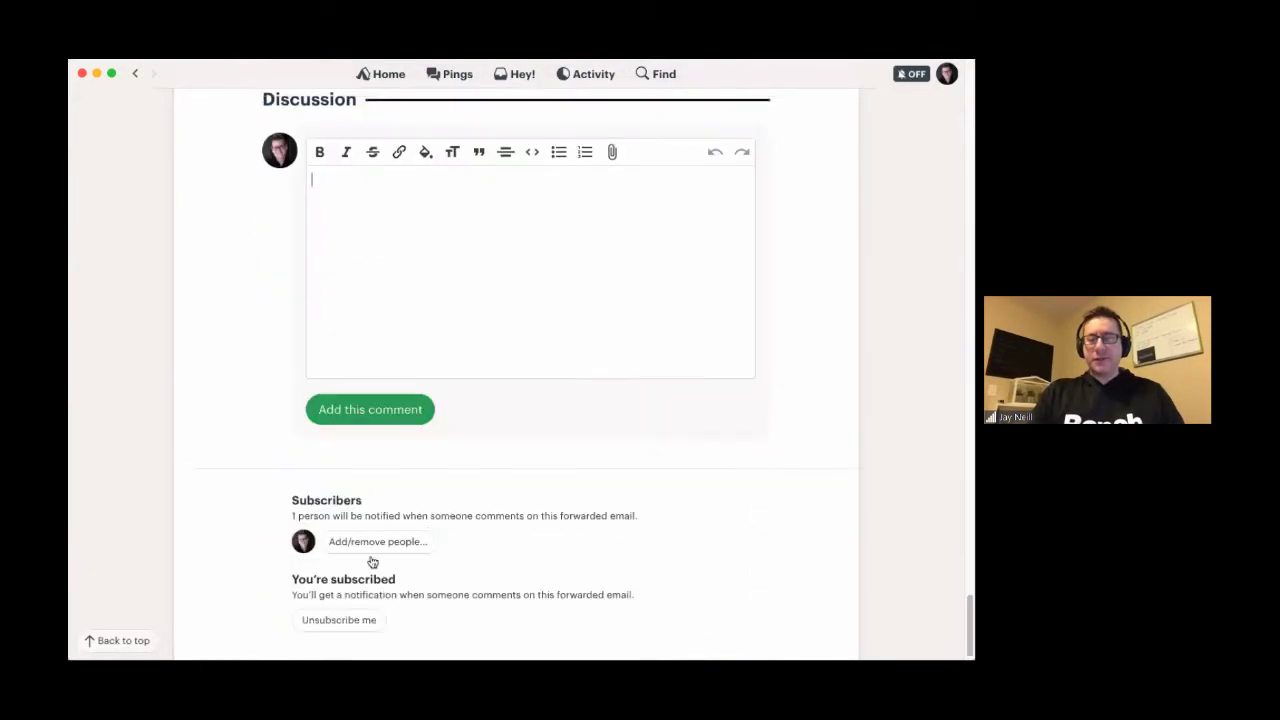
pyautogui.scroll(20, 420, 194)
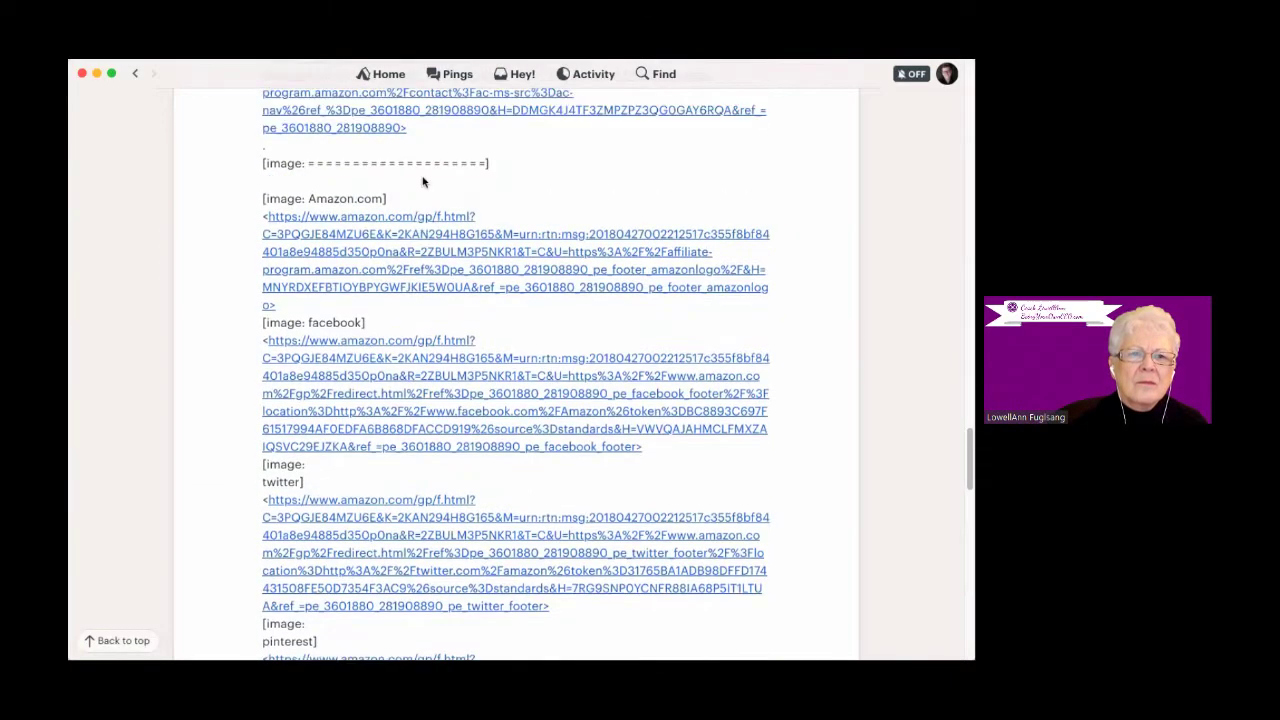
pyautogui.click(135, 75)
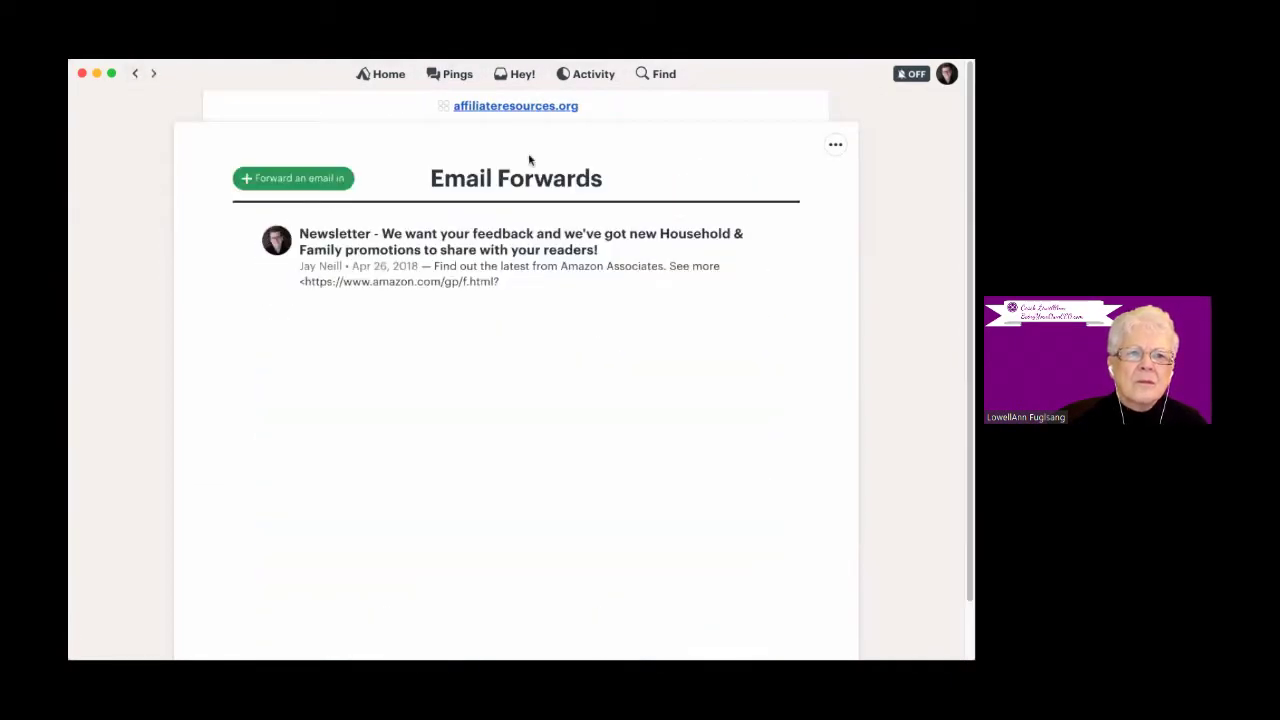
pyautogui.click(509, 108)
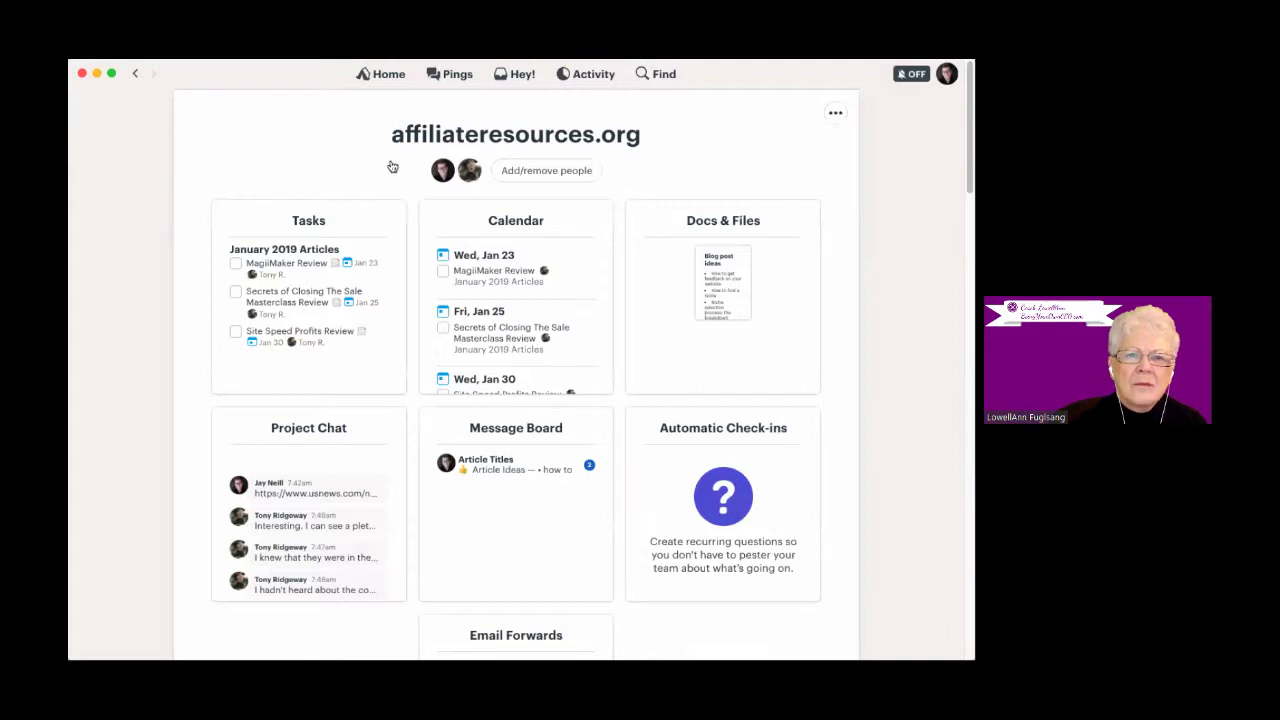
pyautogui.click(554, 170)
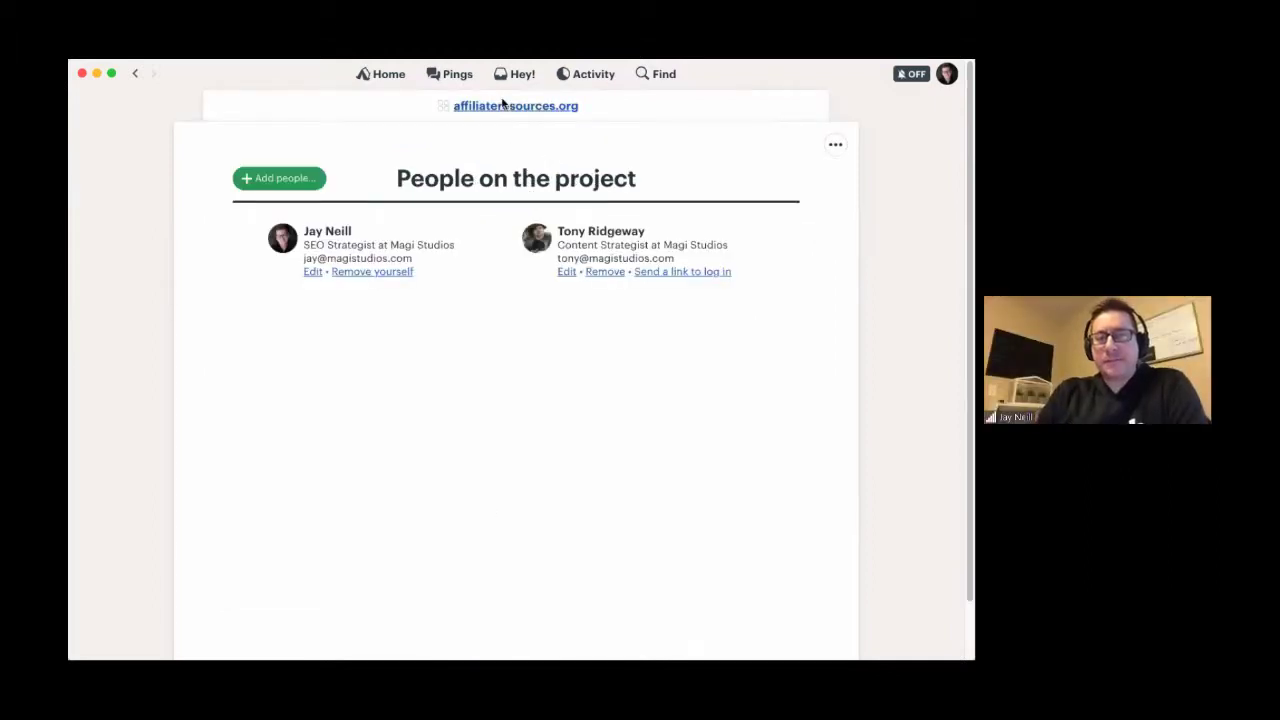
pyautogui.click(505, 106)
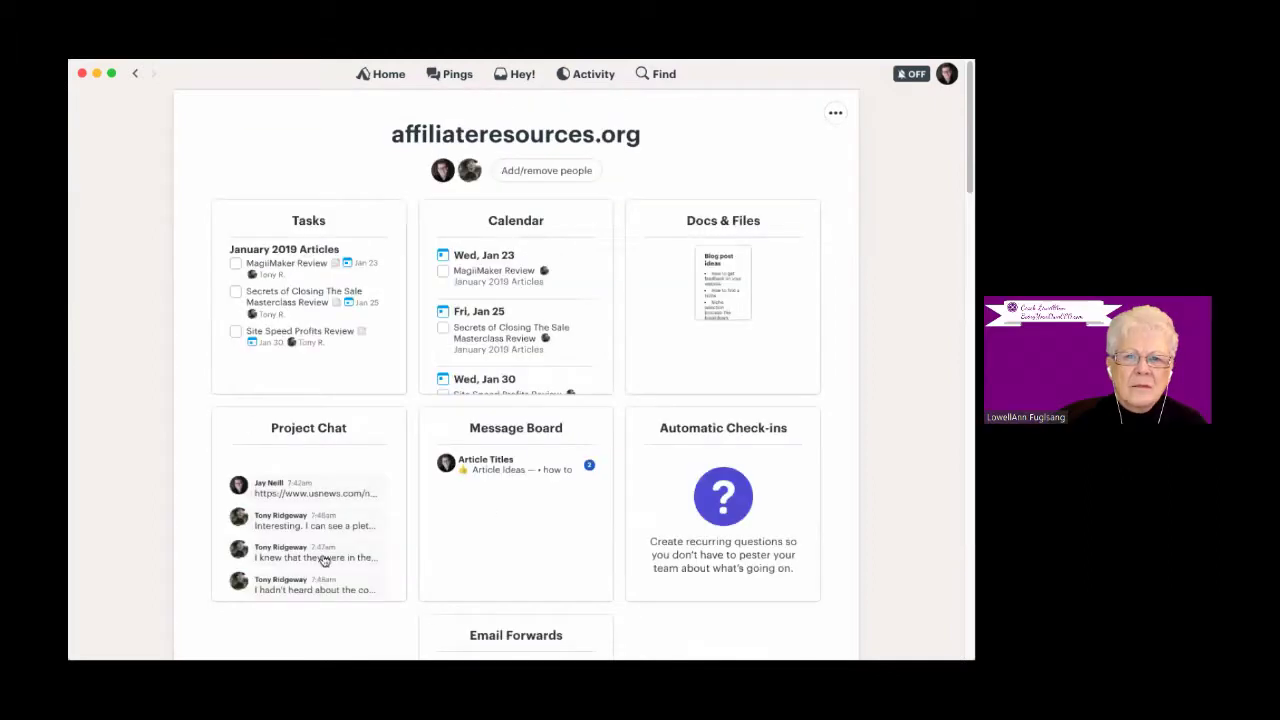
# - View the January 2019 Articles to-do list, then go back via affiliateresources.org to Home
pyautogui.click(314, 202)
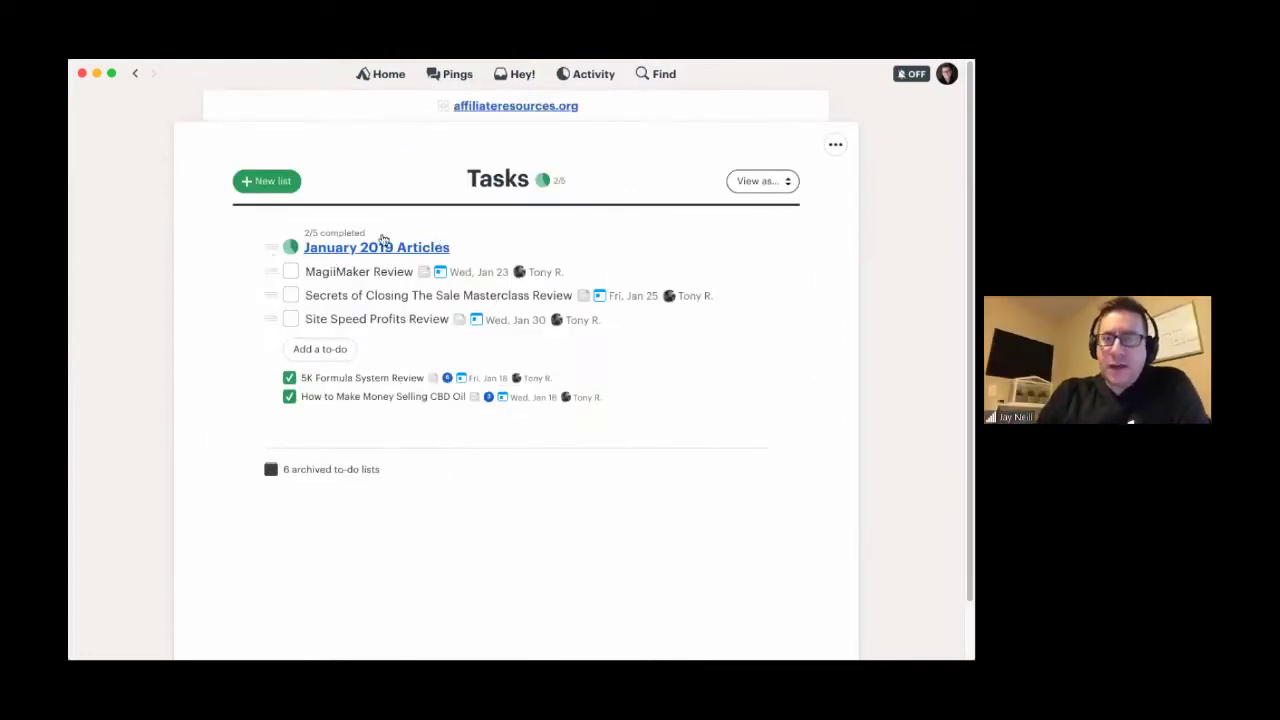
pyautogui.moveTo(451, 249); pyautogui.dragTo(329, 257)
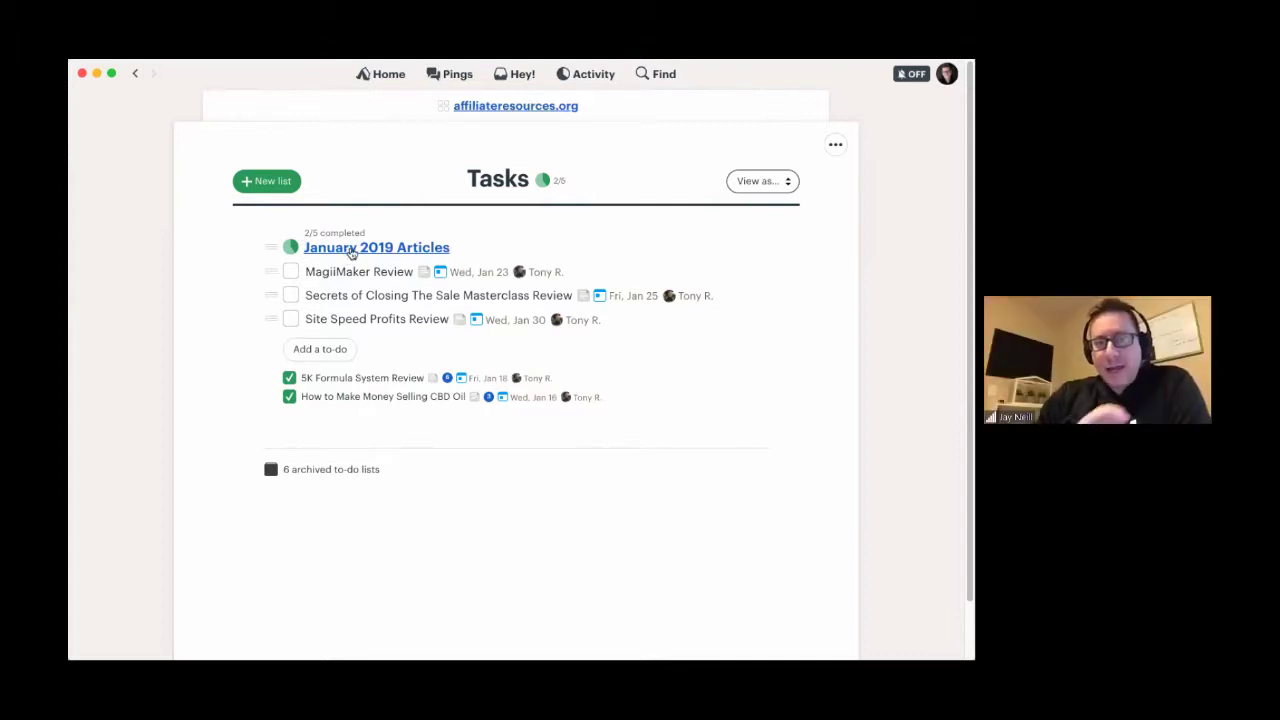
pyautogui.click(350, 255)
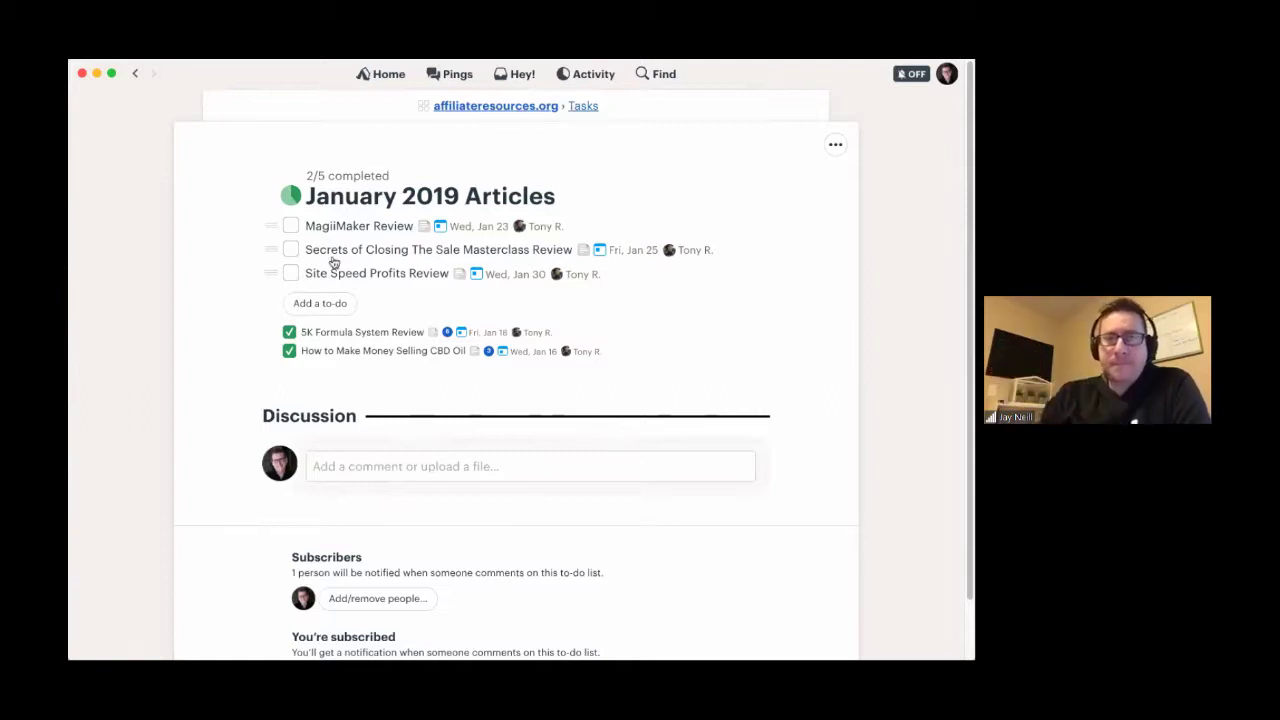
pyautogui.click(452, 106)
pyautogui.click(389, 74)
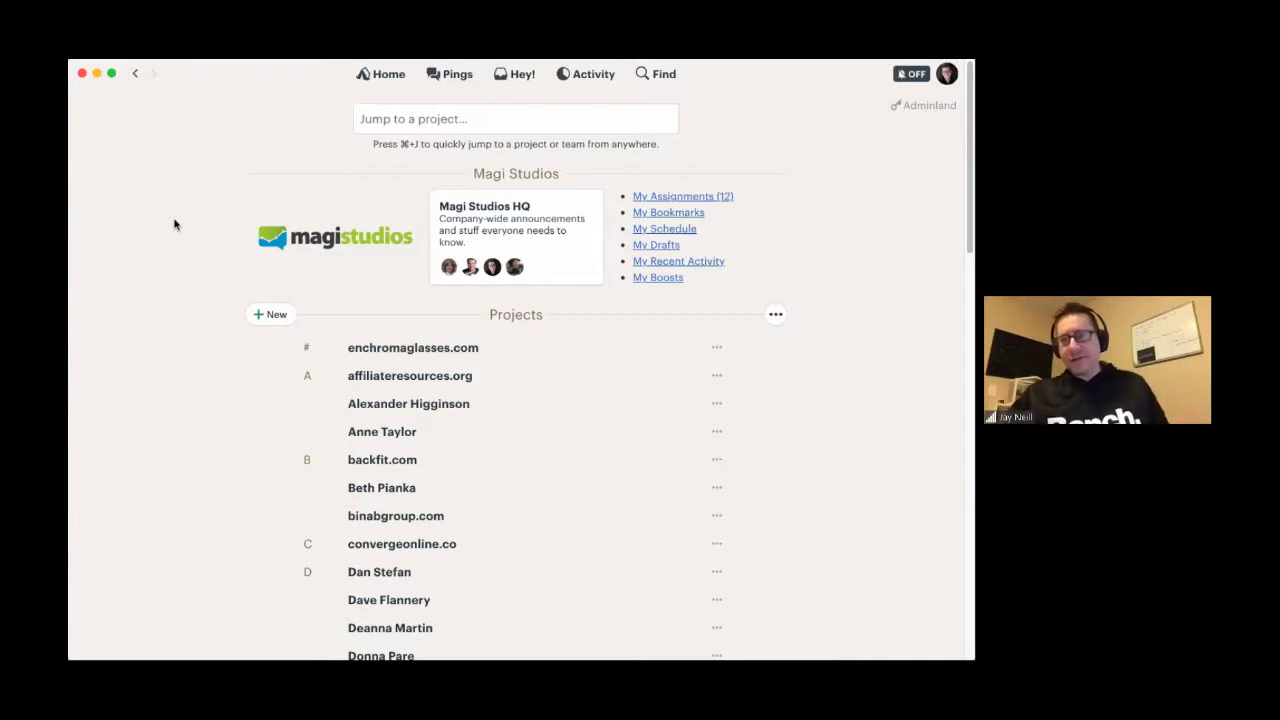
pyautogui.click(274, 316)
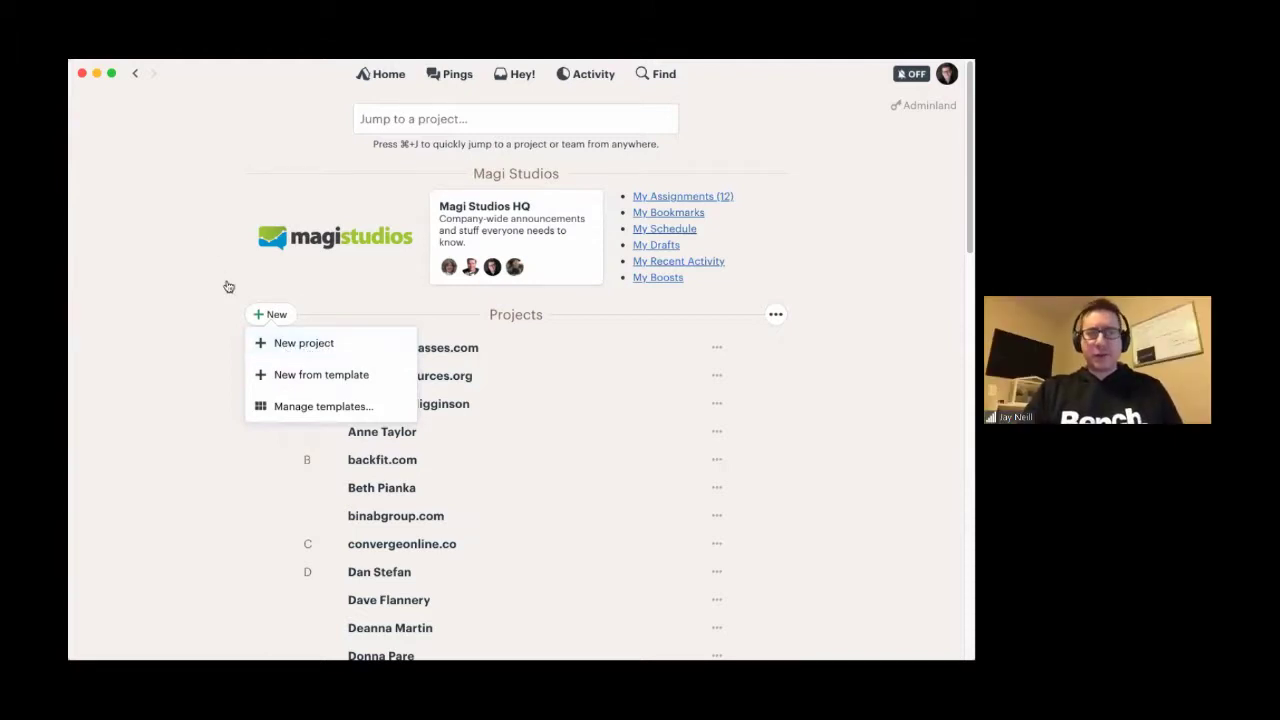
pyautogui.click(315, 344)
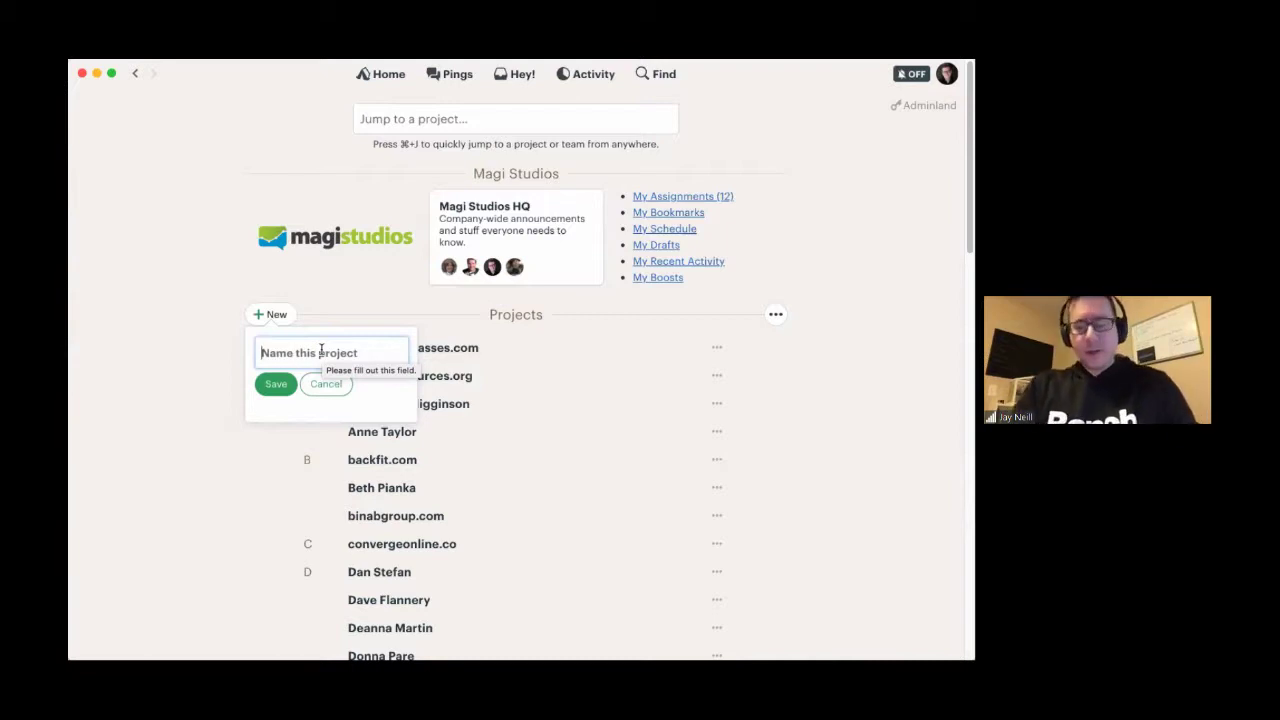
pyautogui.write('Jay')
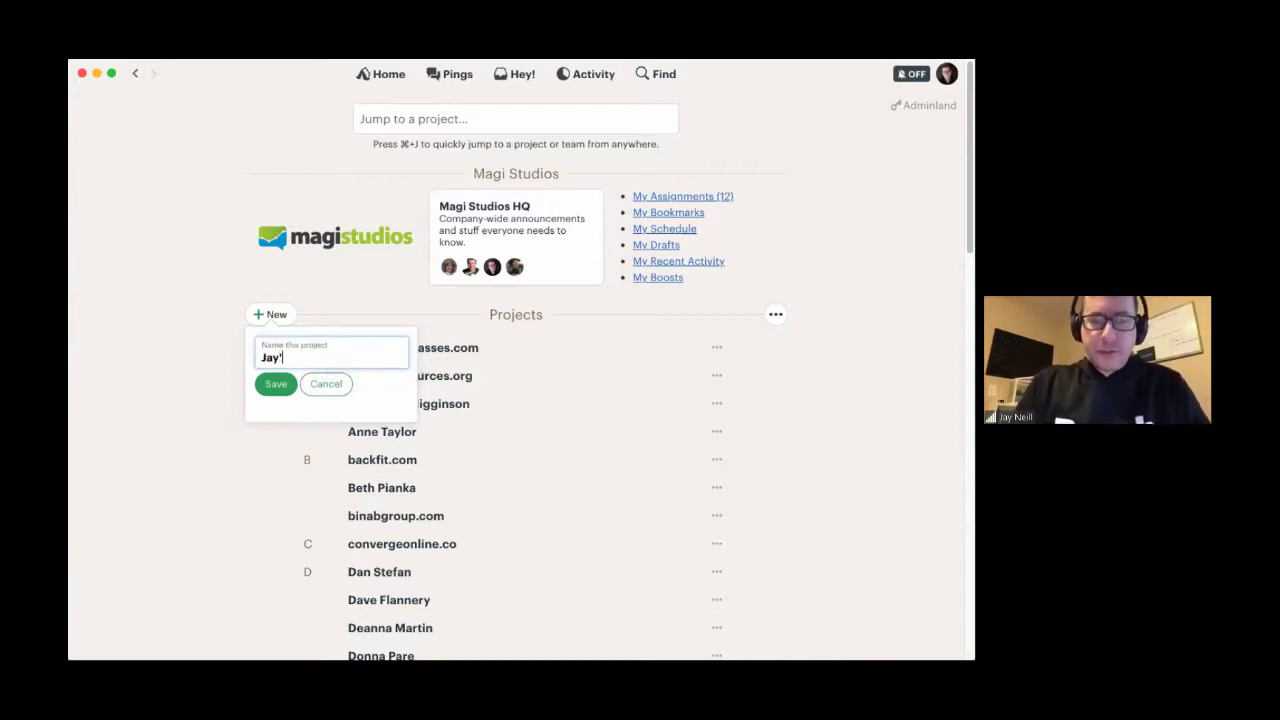
pyautogui.write("'s A")
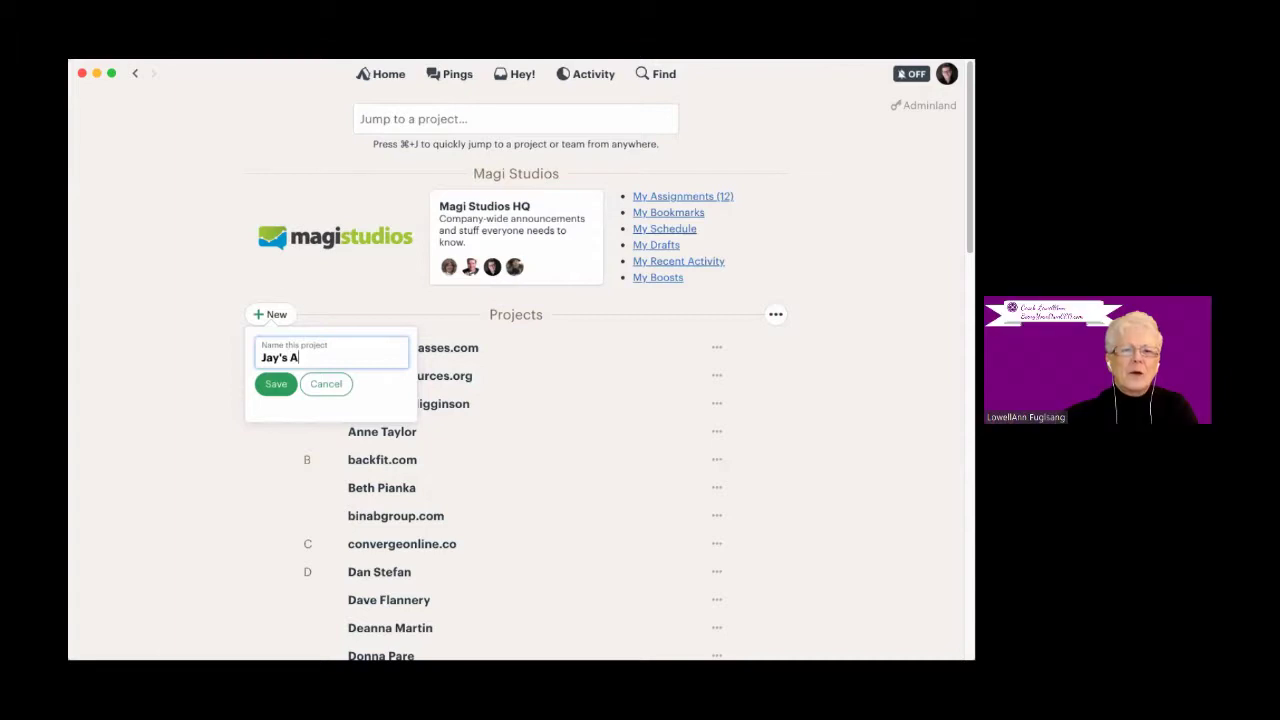
pyautogui.write('eill.or')
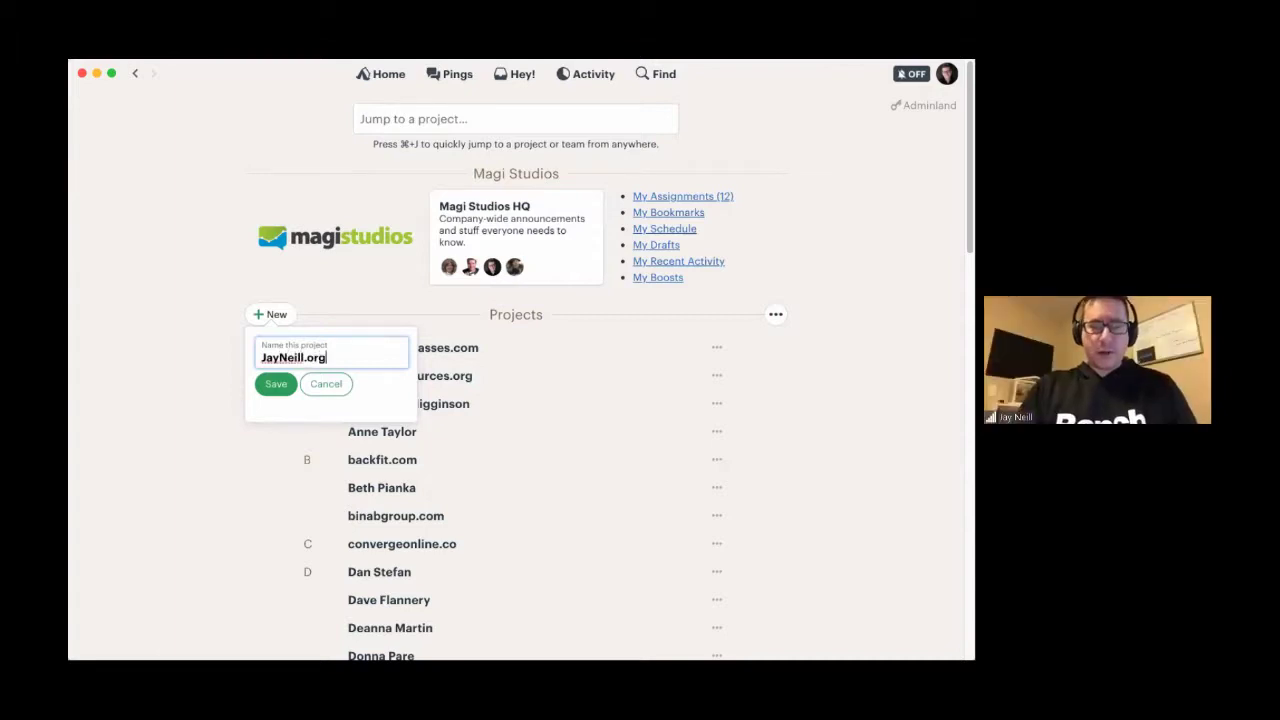
pyautogui.write('g')
pyautogui.click(258, 357)
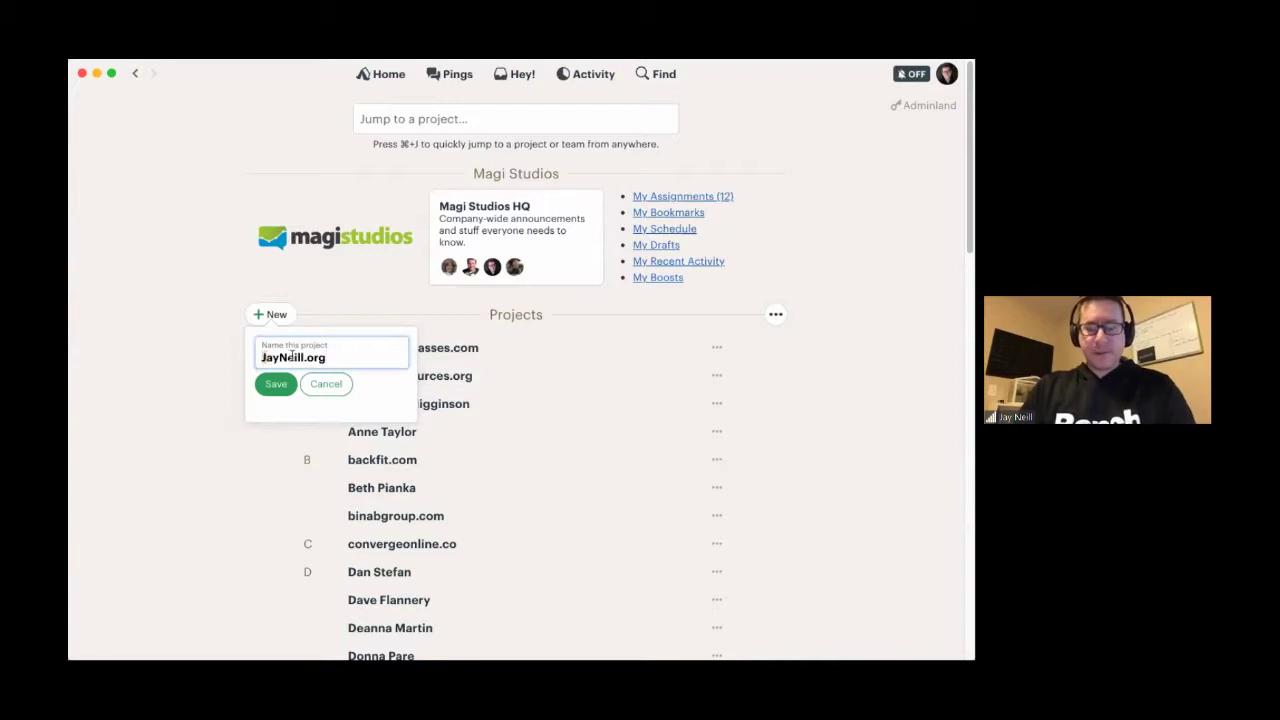
pyautogui.press('Delete')
pyautogui.write('n')
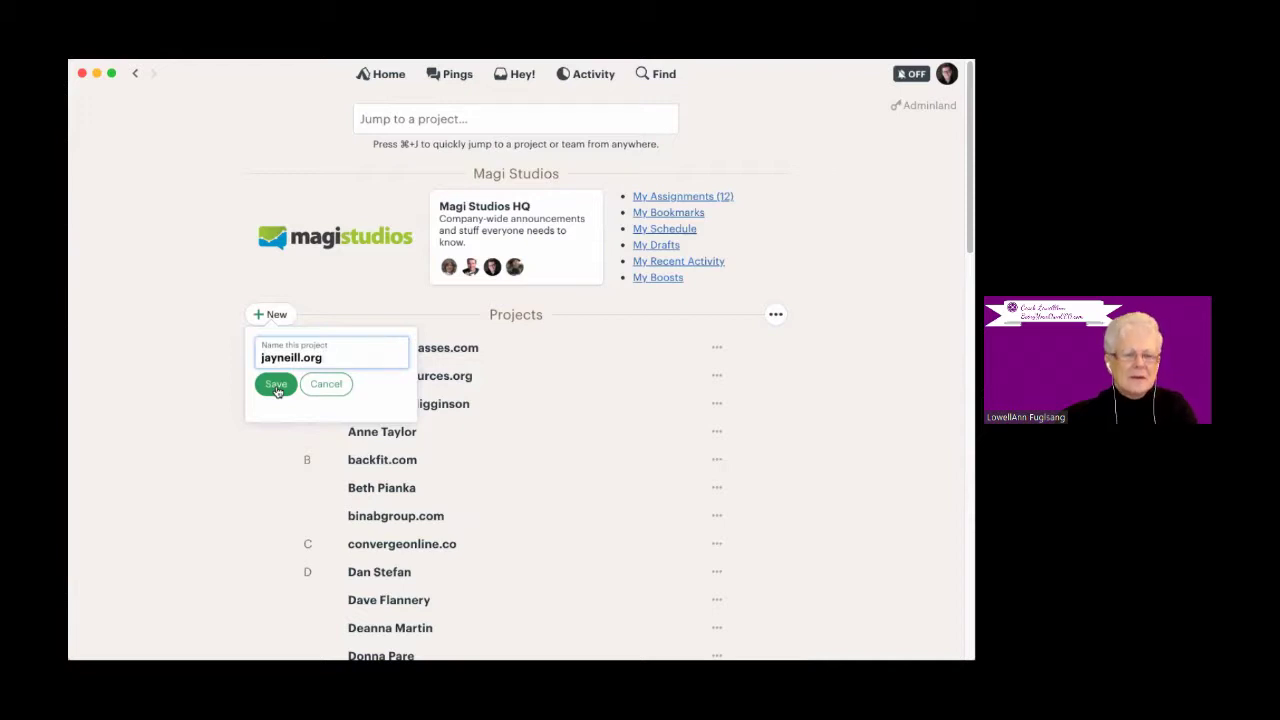
pyautogui.click(277, 390)
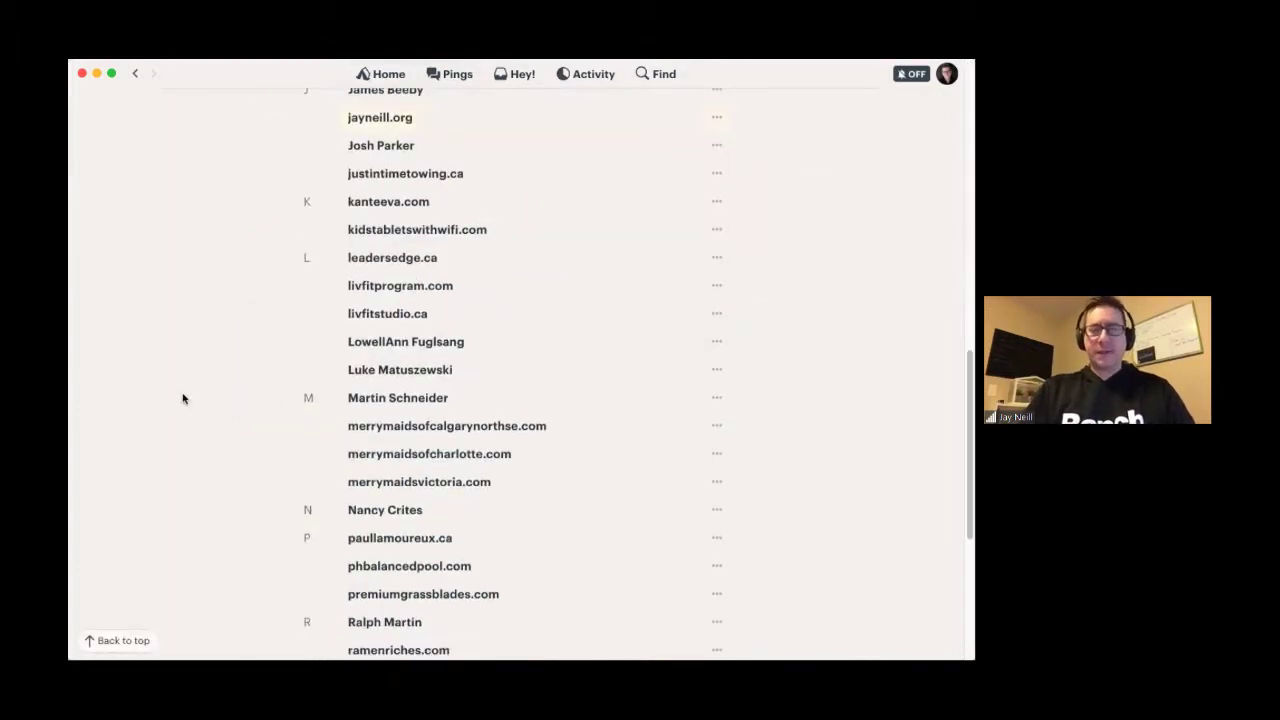
pyautogui.scroll(1, 185, 390)
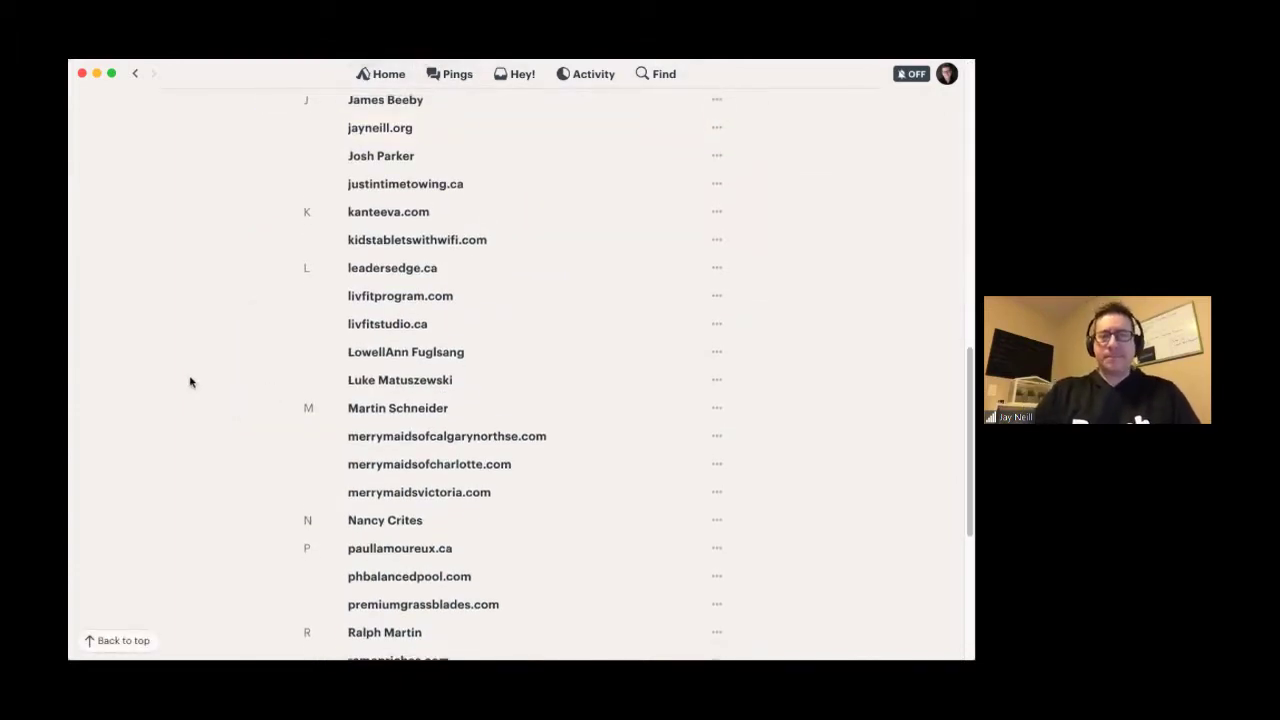
pyautogui.click(370, 138)
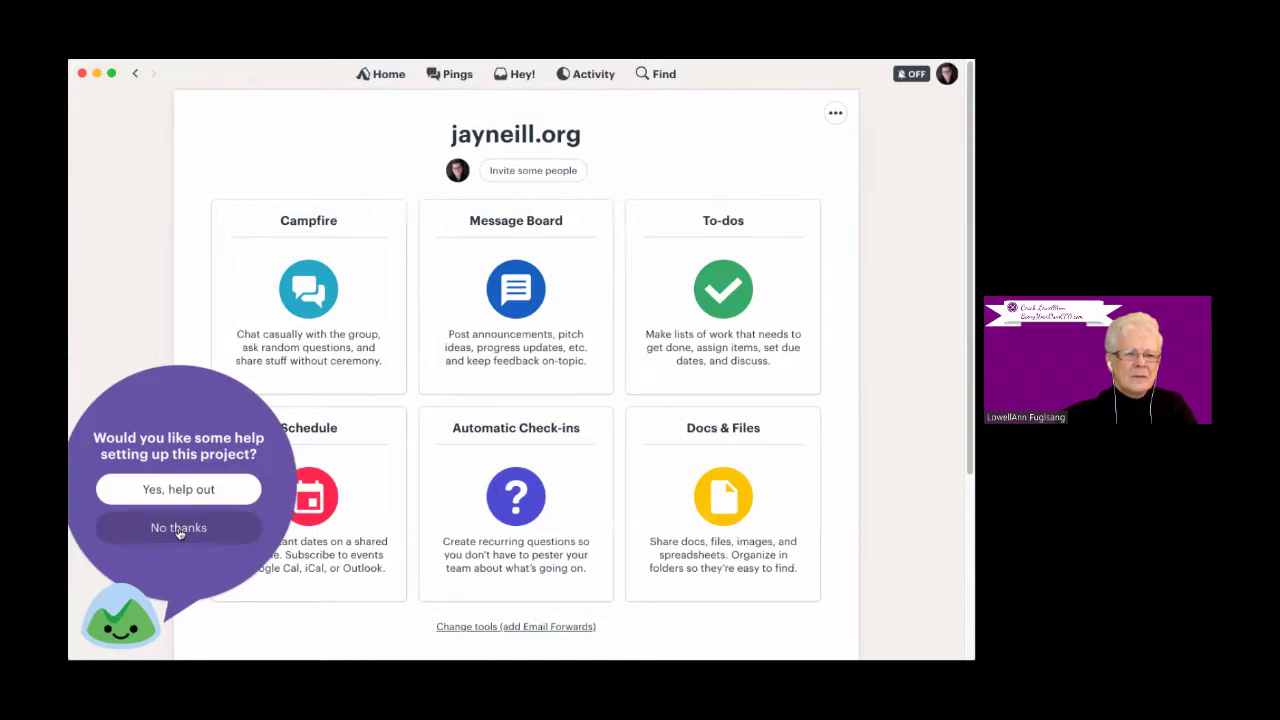
# - Decline setup help, review the project's tool toggles with Email Forwards off, and return to the project page
pyautogui.click(180, 530)
pyautogui.scroll(-1, 183, 543)
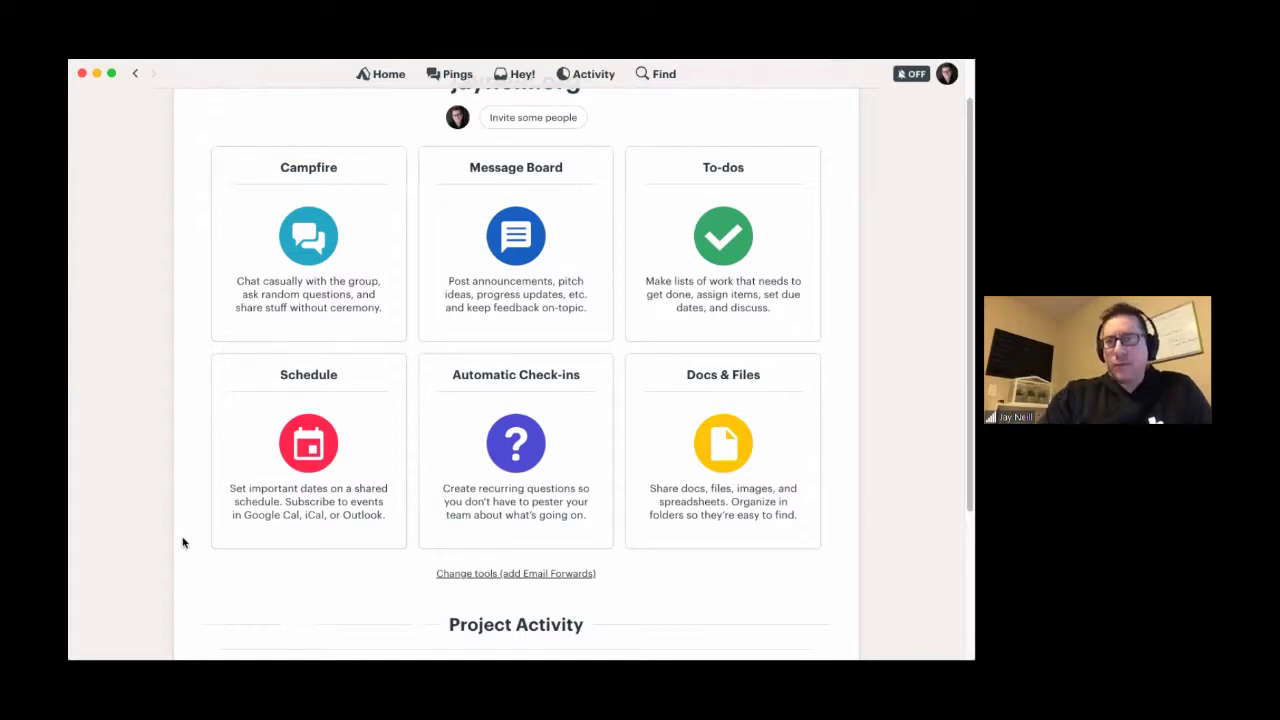
pyautogui.scroll(-1, 532, 578)
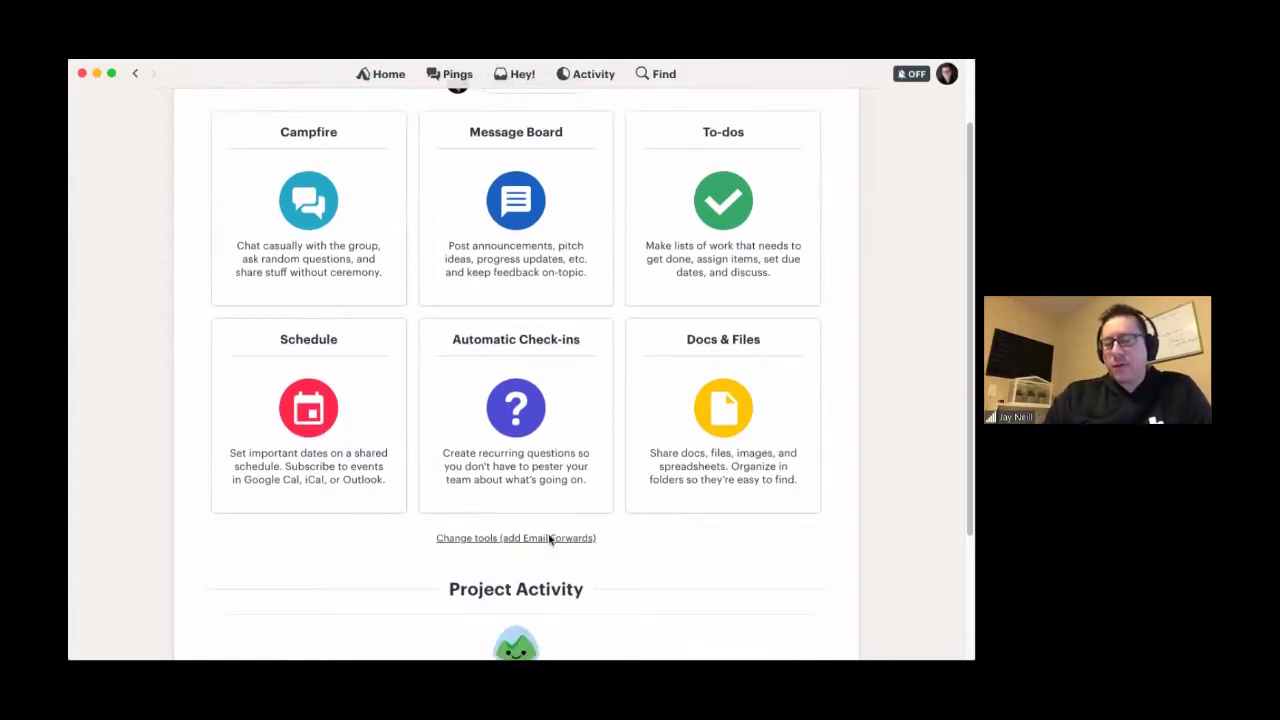
pyautogui.click(549, 538)
pyautogui.scroll(-5, 509, 426)
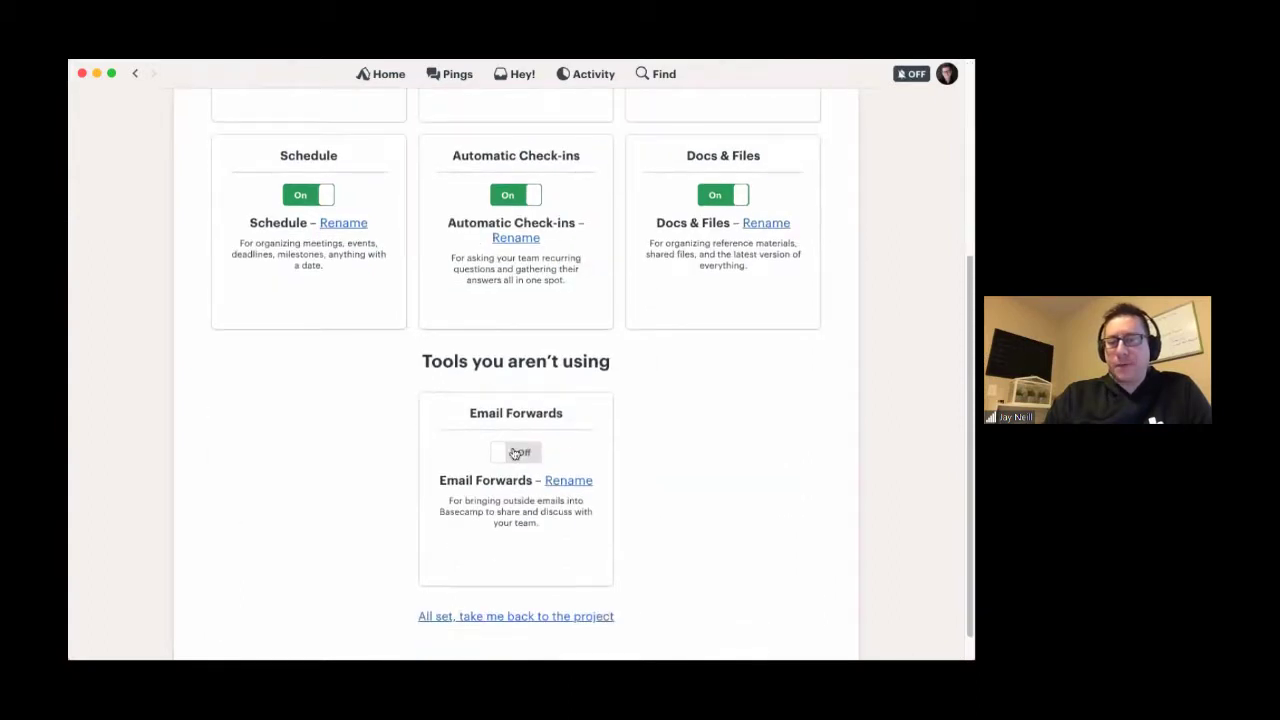
pyautogui.scroll(7, 314, 443)
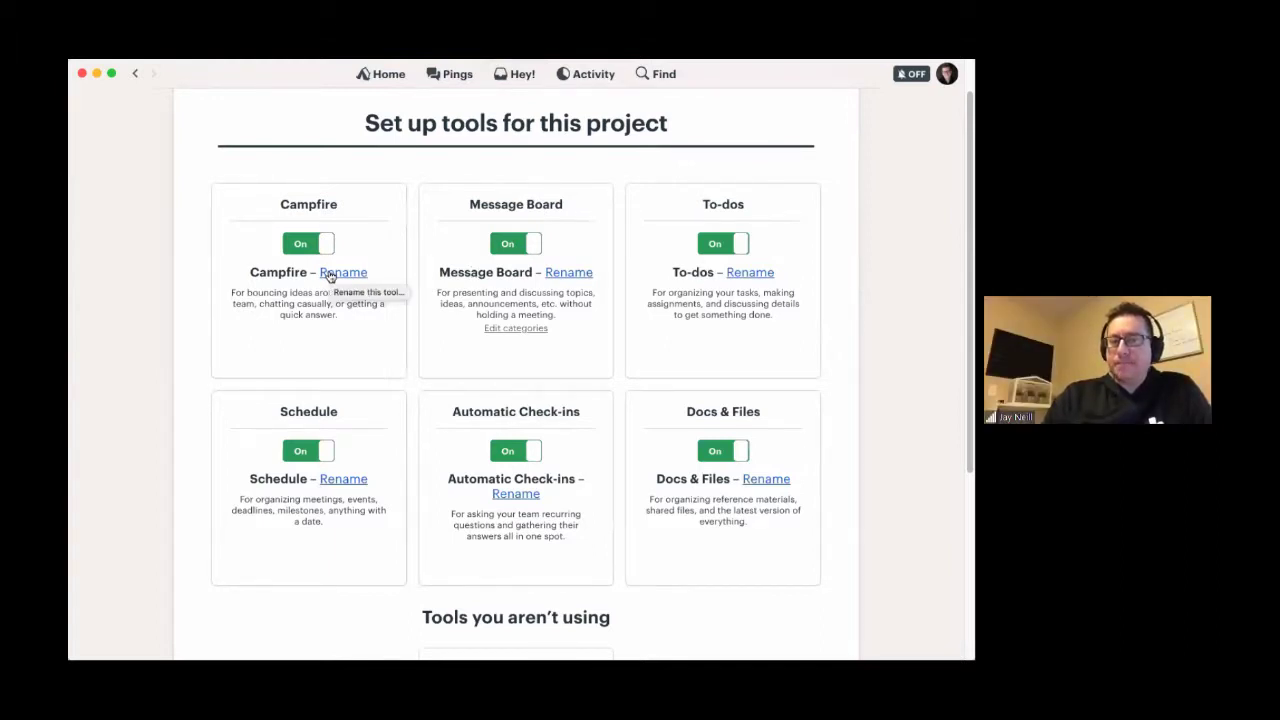
pyautogui.scroll(1, 330, 276)
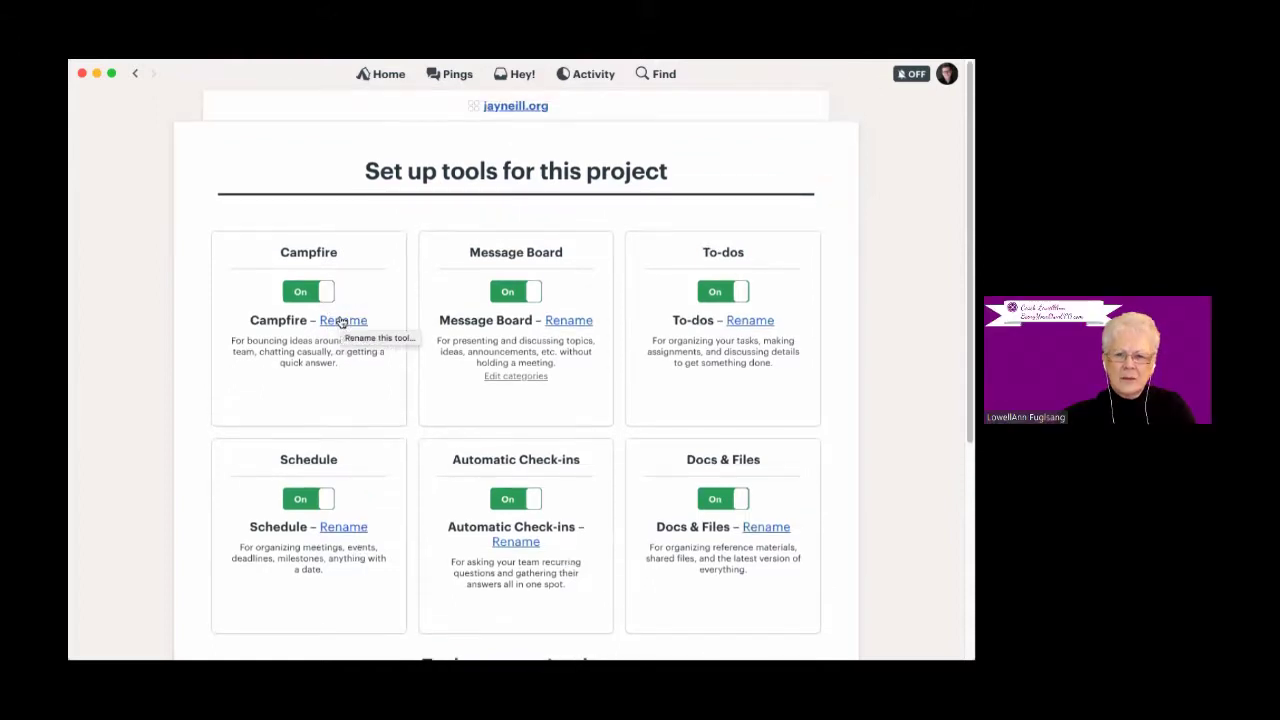
pyautogui.scroll(-5, 339, 404)
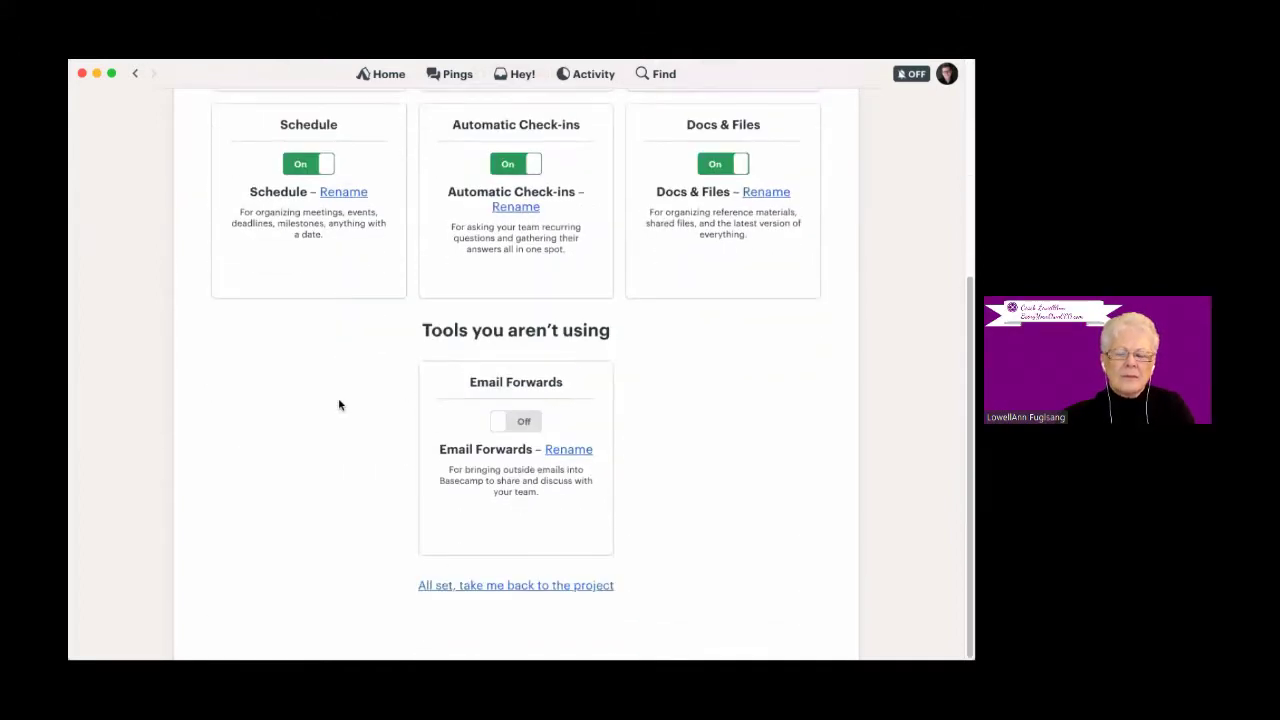
pyautogui.scroll(6, 337, 343)
pyautogui.click(513, 107)
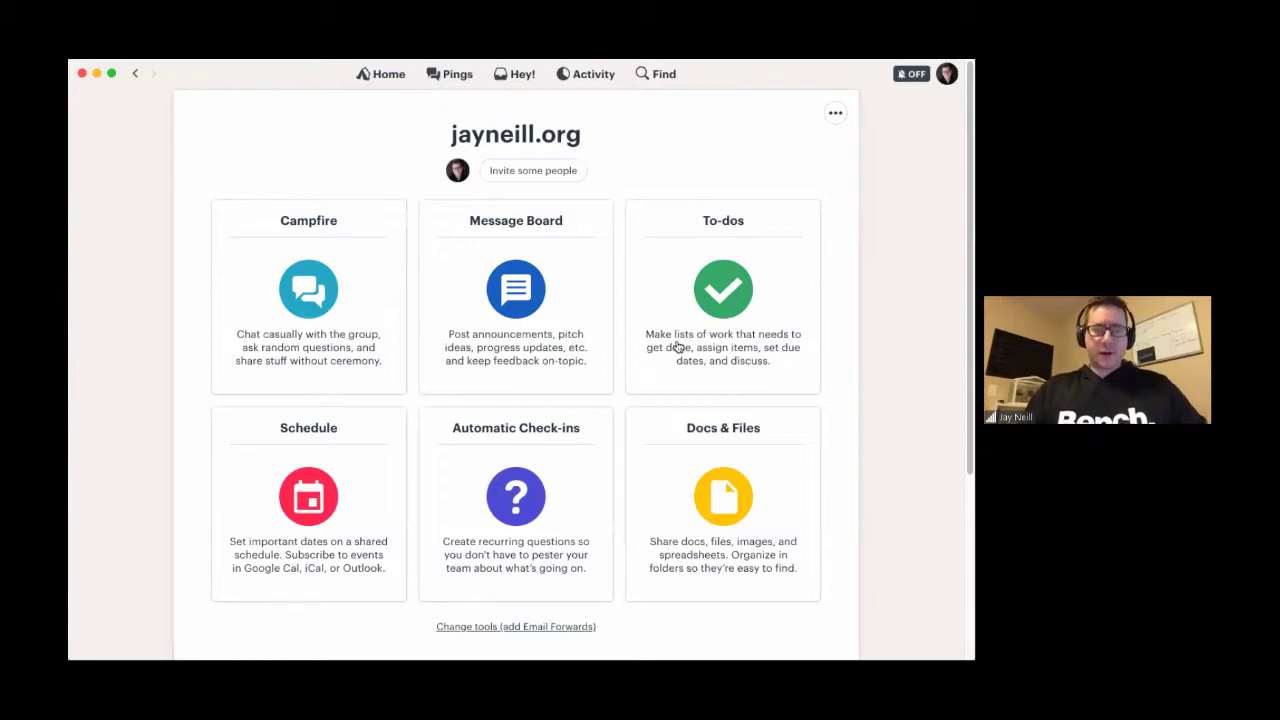
pyautogui.click(312, 222)
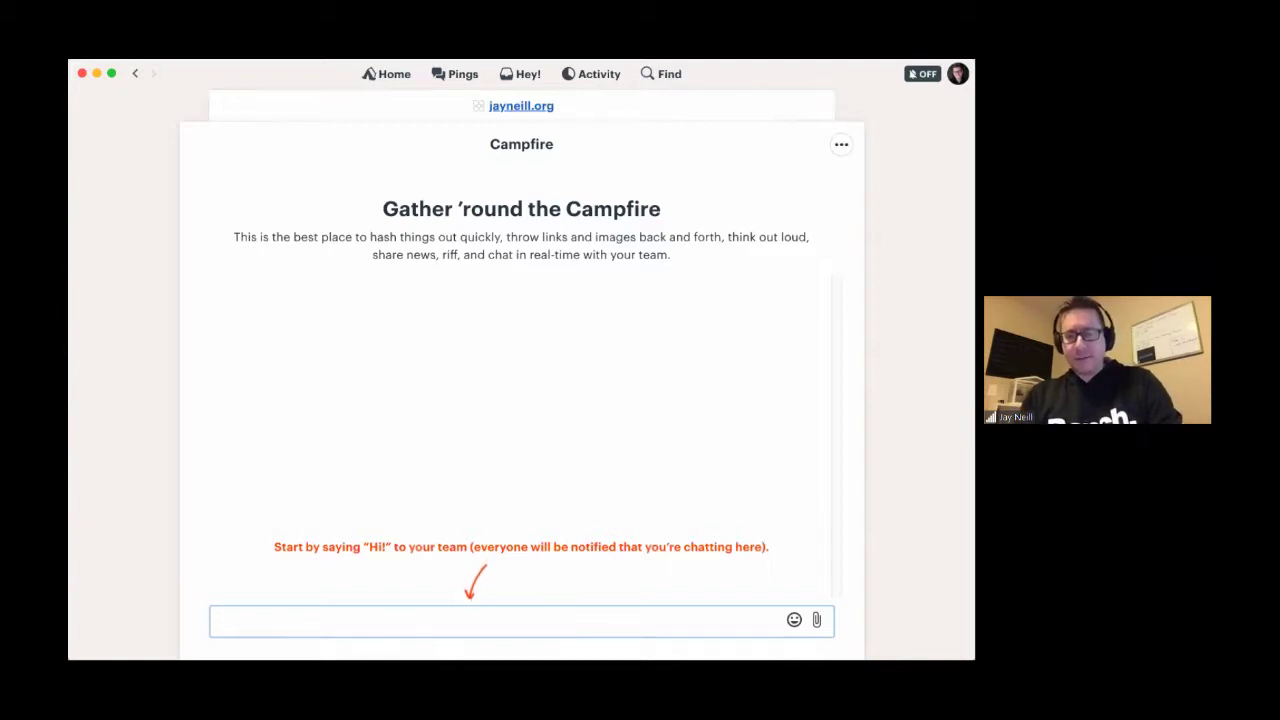
pyautogui.write('@')
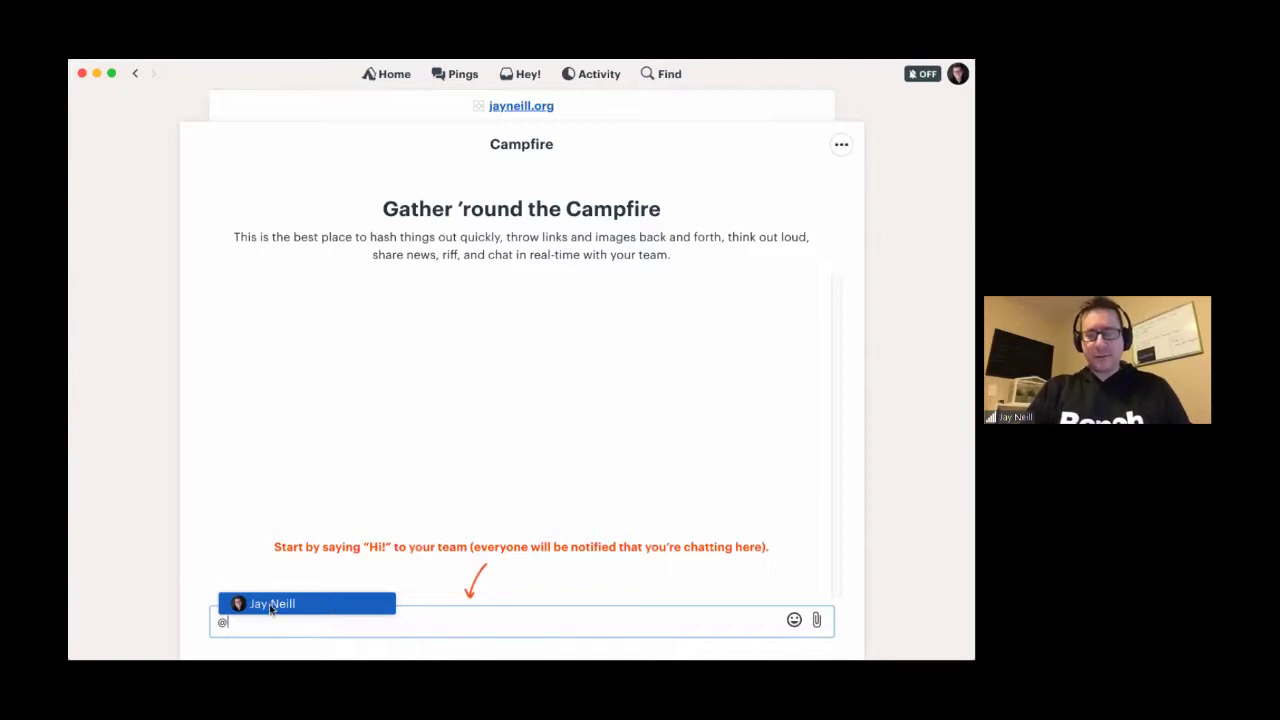
pyautogui.click(360, 608)
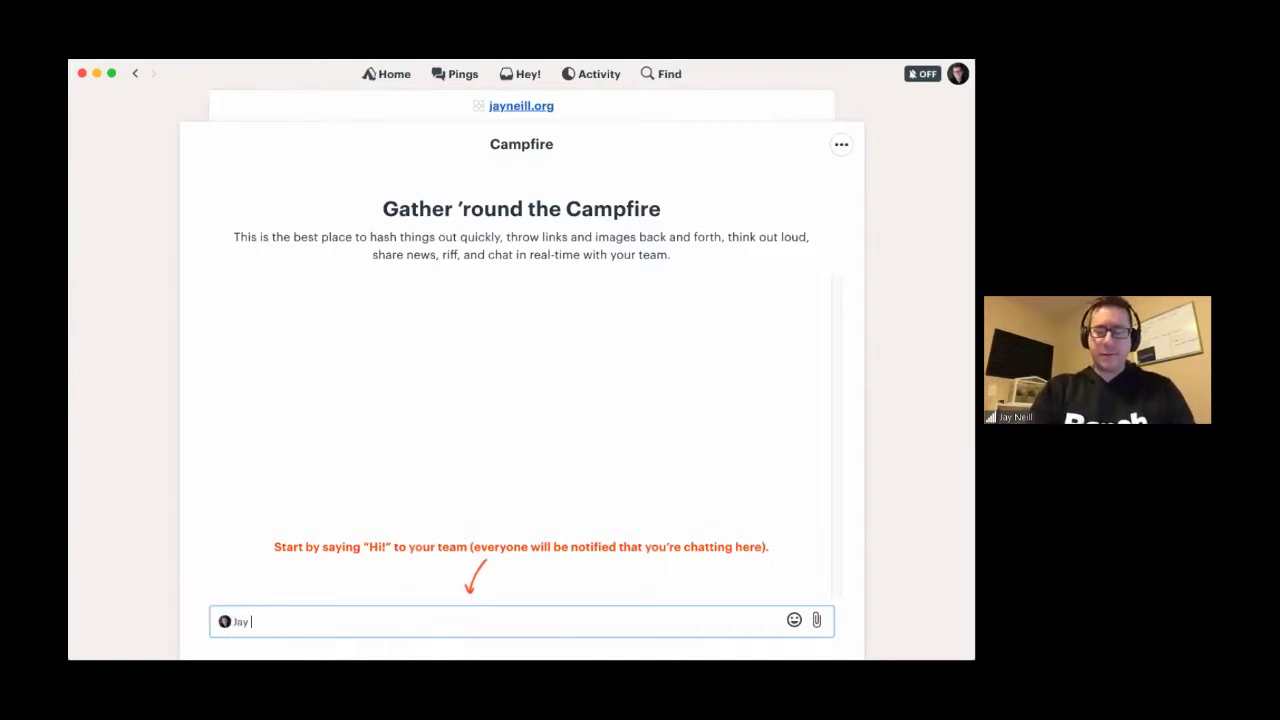
pyautogui.write('- Hey there fella!')
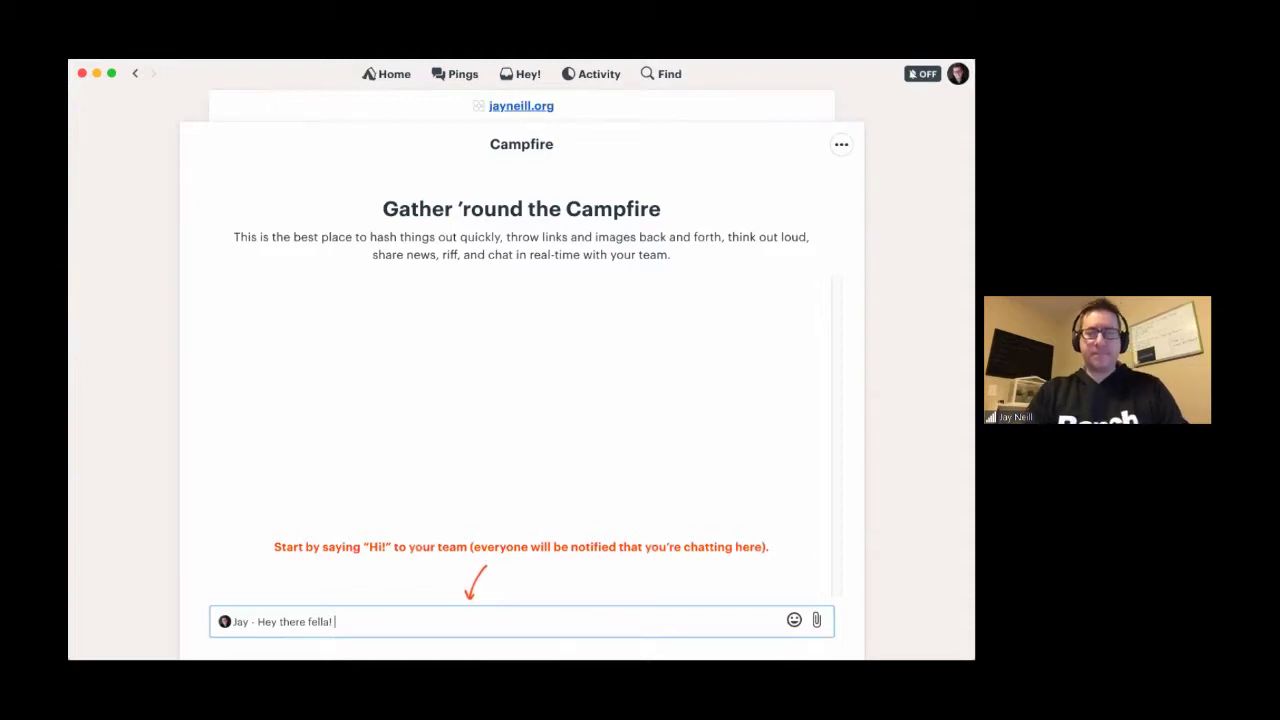
pyautogui.press('Return')
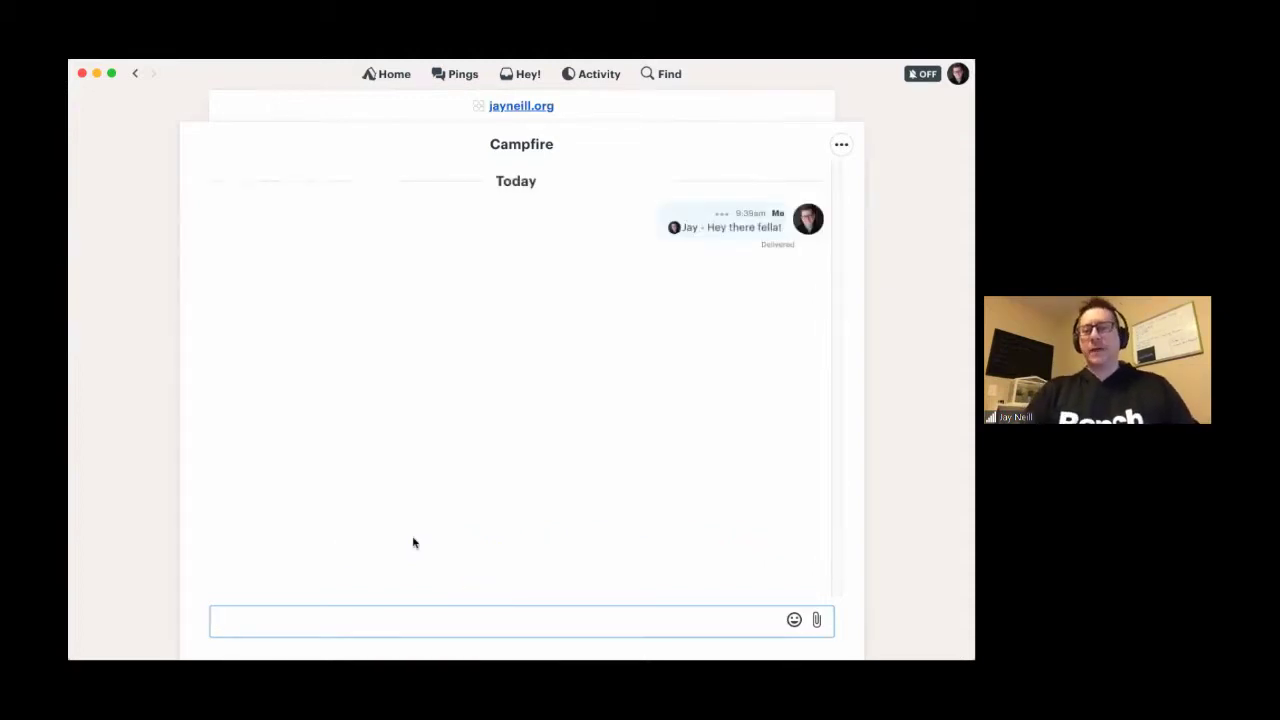
pyautogui.click(794, 620)
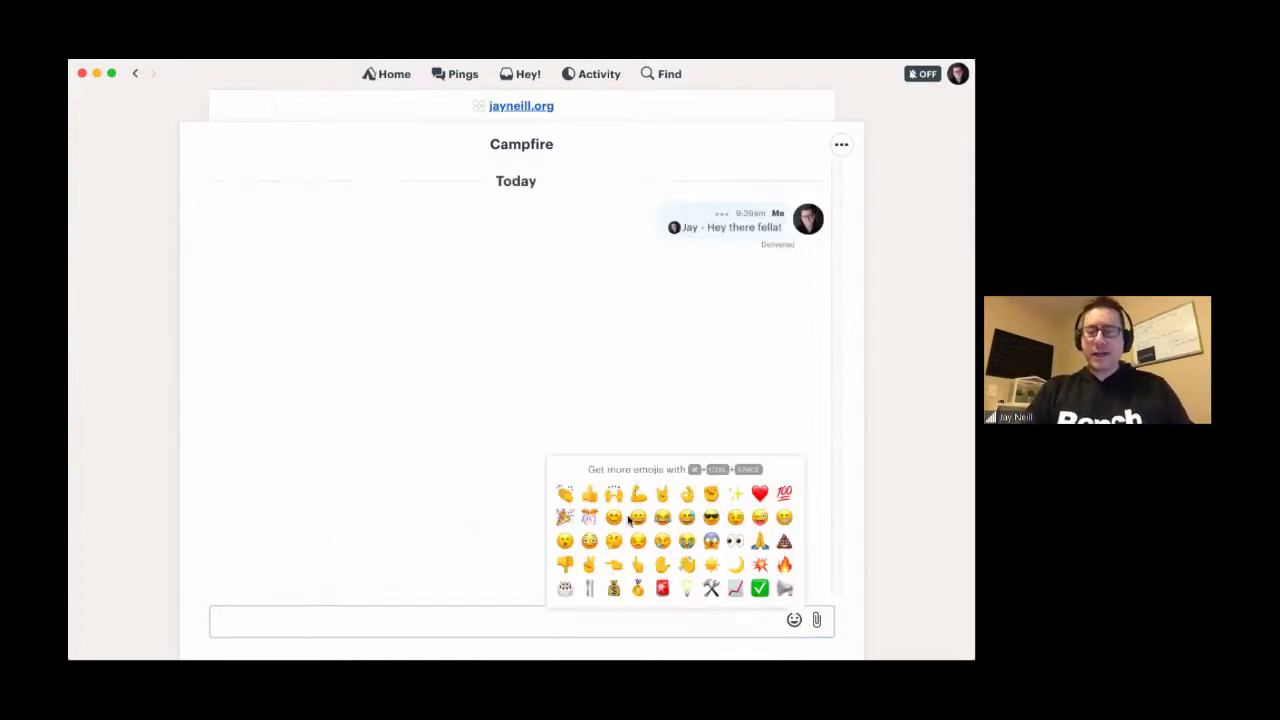
pyautogui.click(818, 620)
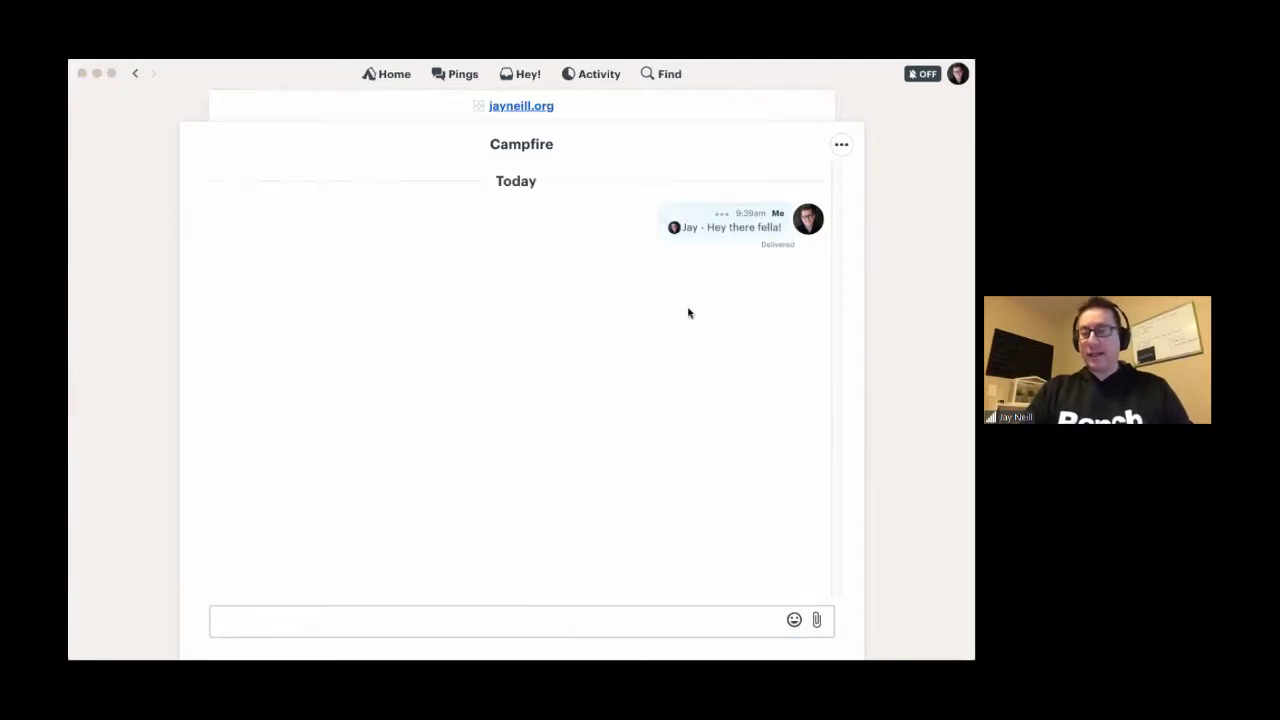
# - Preview the Affiliate Coach screenshot, upload it into the Campfire chat, then return to the project home
pyautogui.rightClick(417, 141)
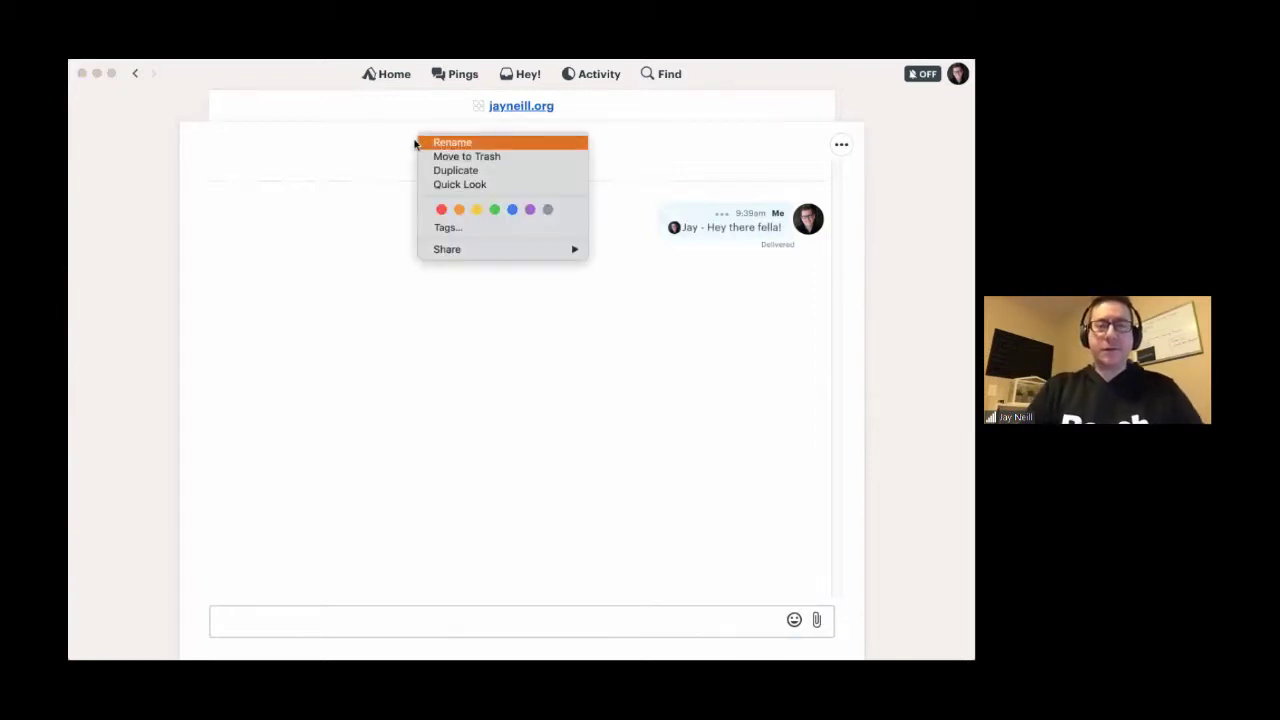
pyautogui.click(458, 185)
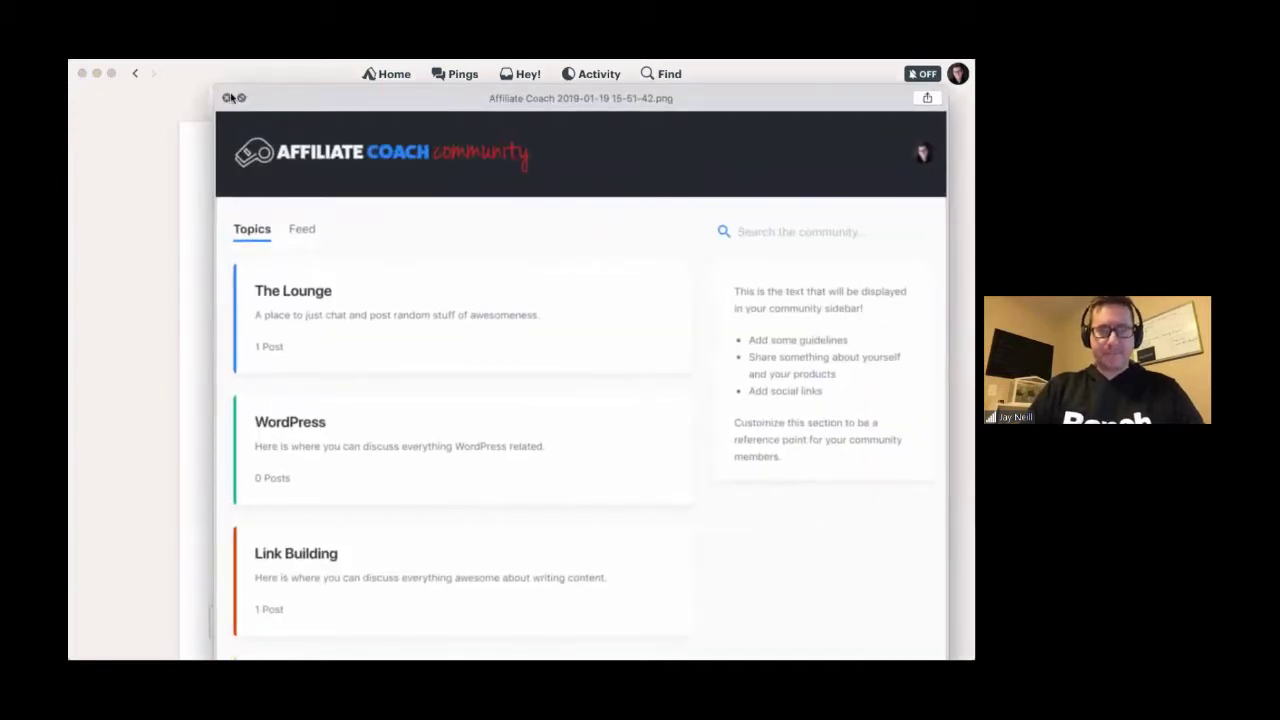
pyautogui.click(226, 98)
pyautogui.moveTo(960, 607); pyautogui.dragTo(700, 530)
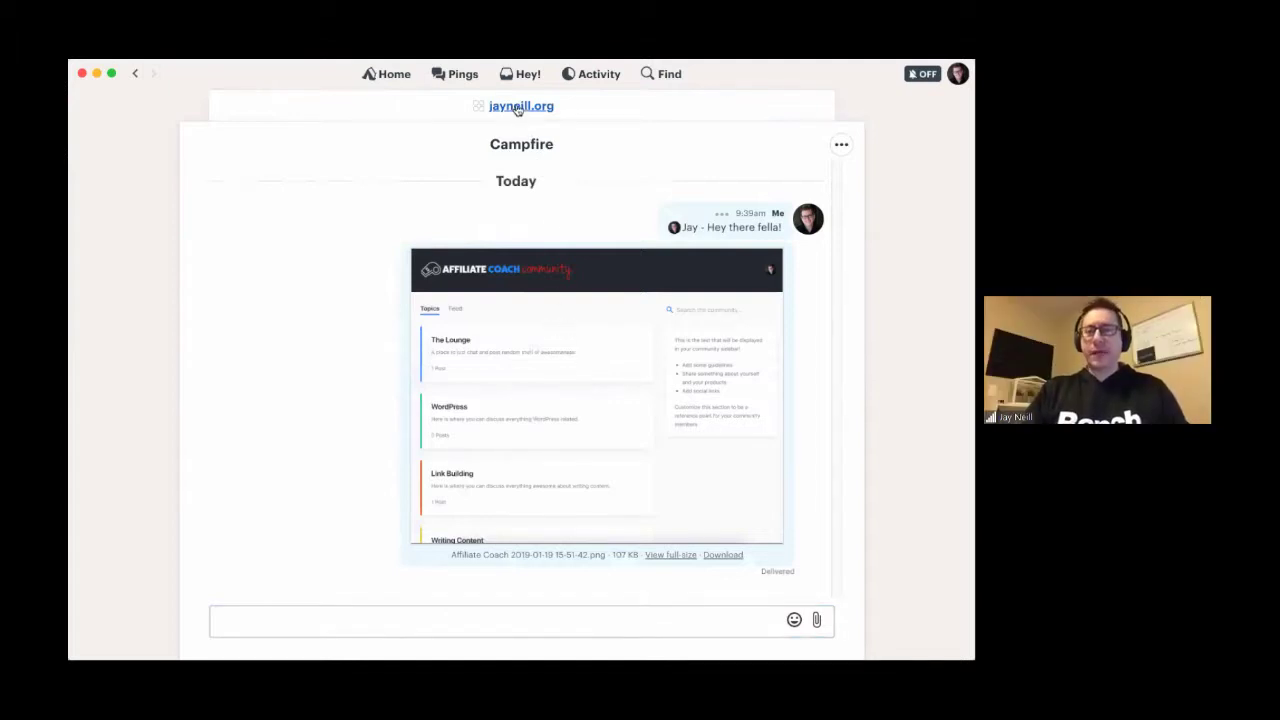
pyautogui.click(517, 107)
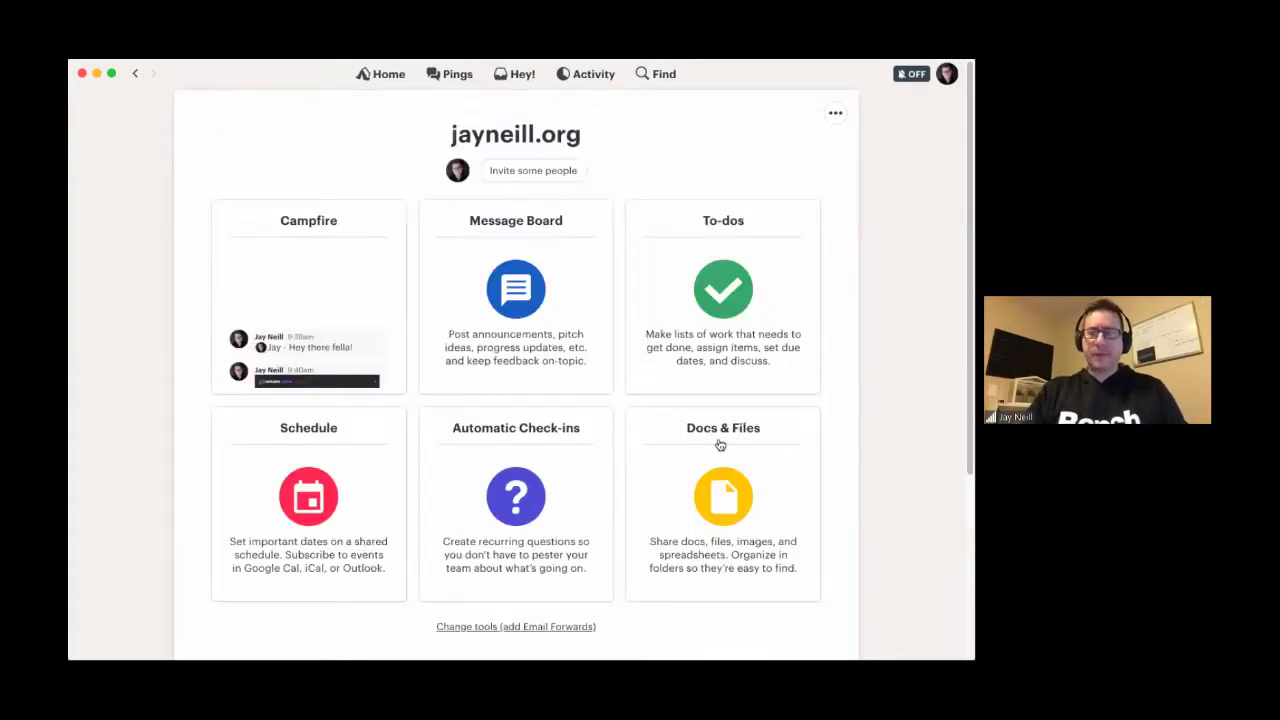
# - In the project's Docs & Files, start a new file linked from Google Drive
pyautogui.click(712, 432)
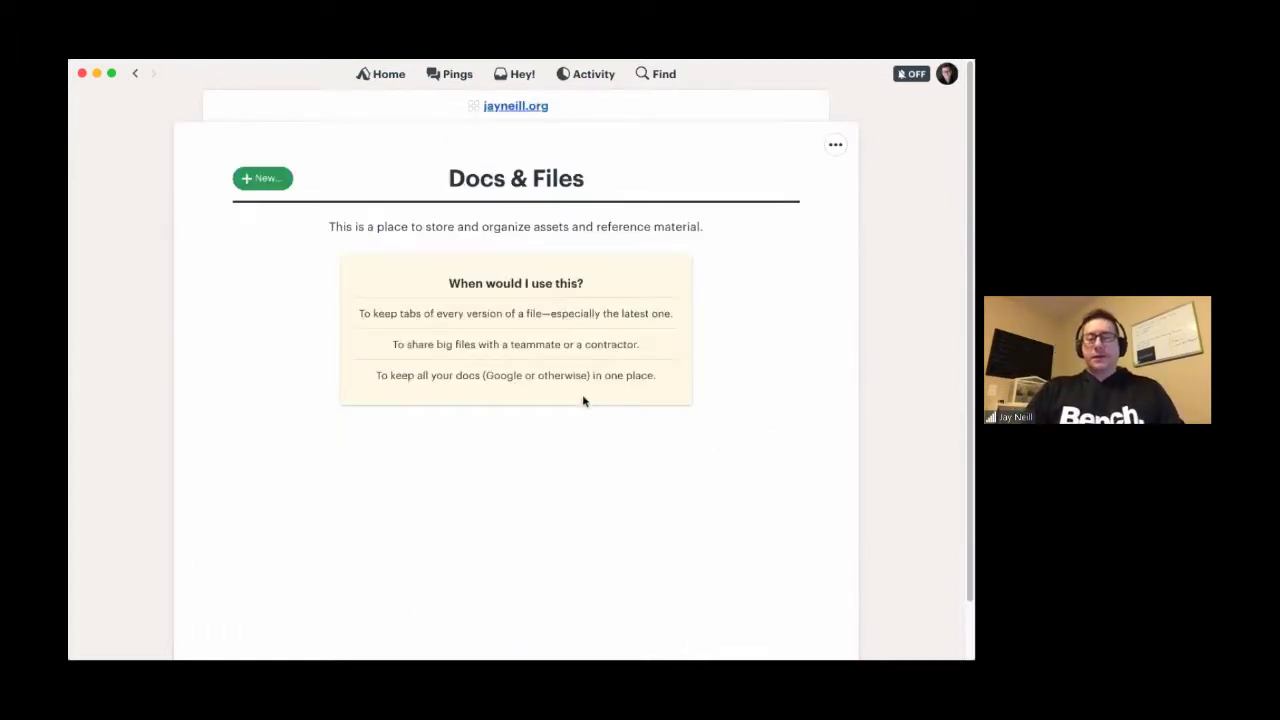
pyautogui.click(274, 186)
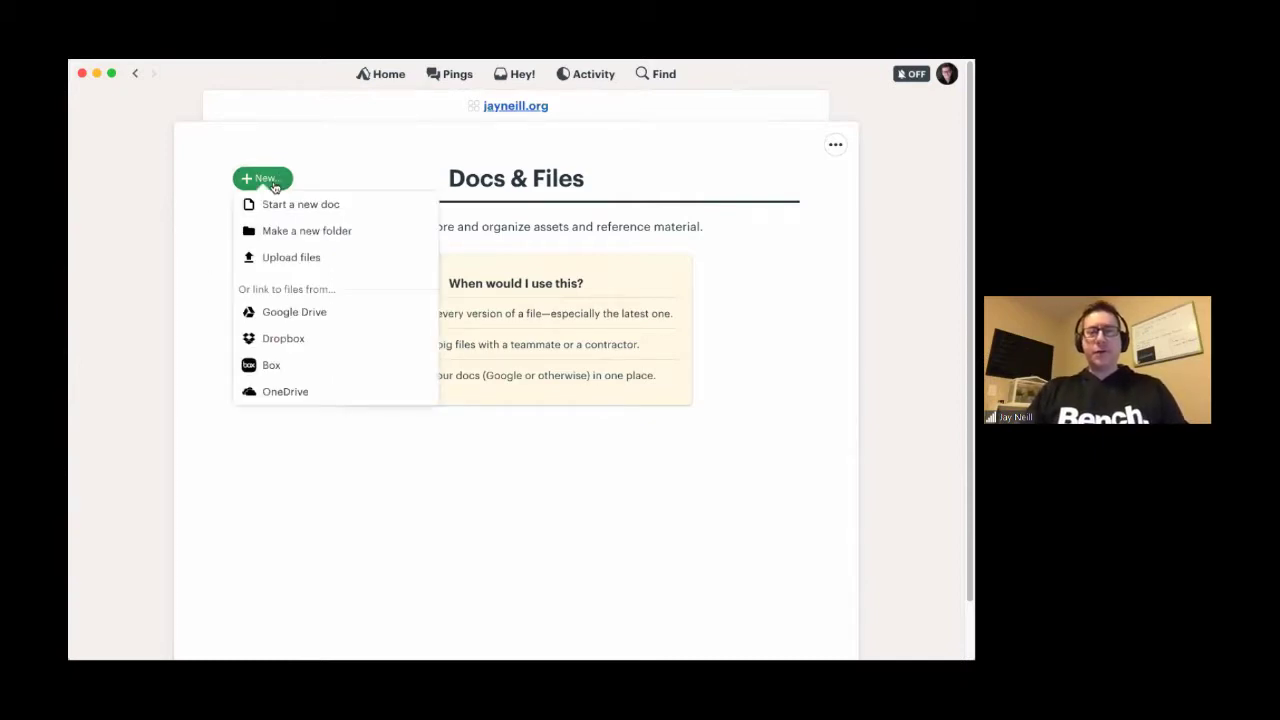
pyautogui.scroll(-1, 284, 359)
pyautogui.scroll(1, 284, 359)
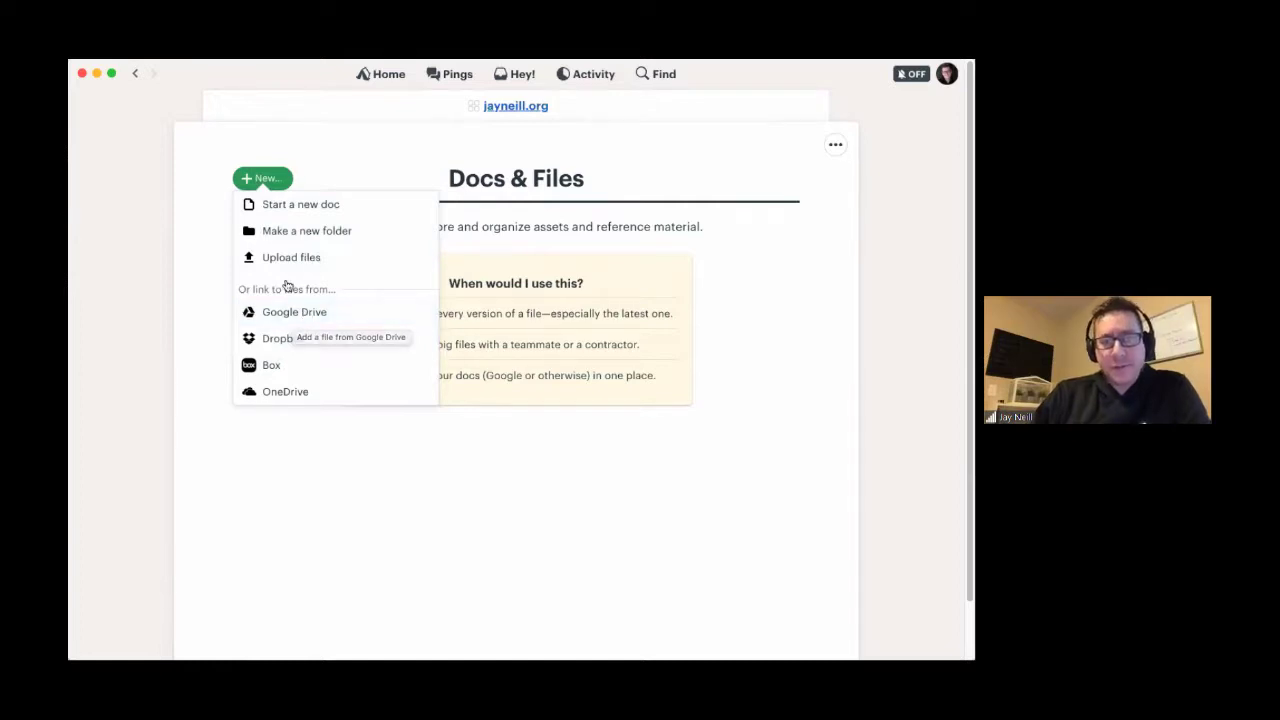
pyautogui.click(290, 314)
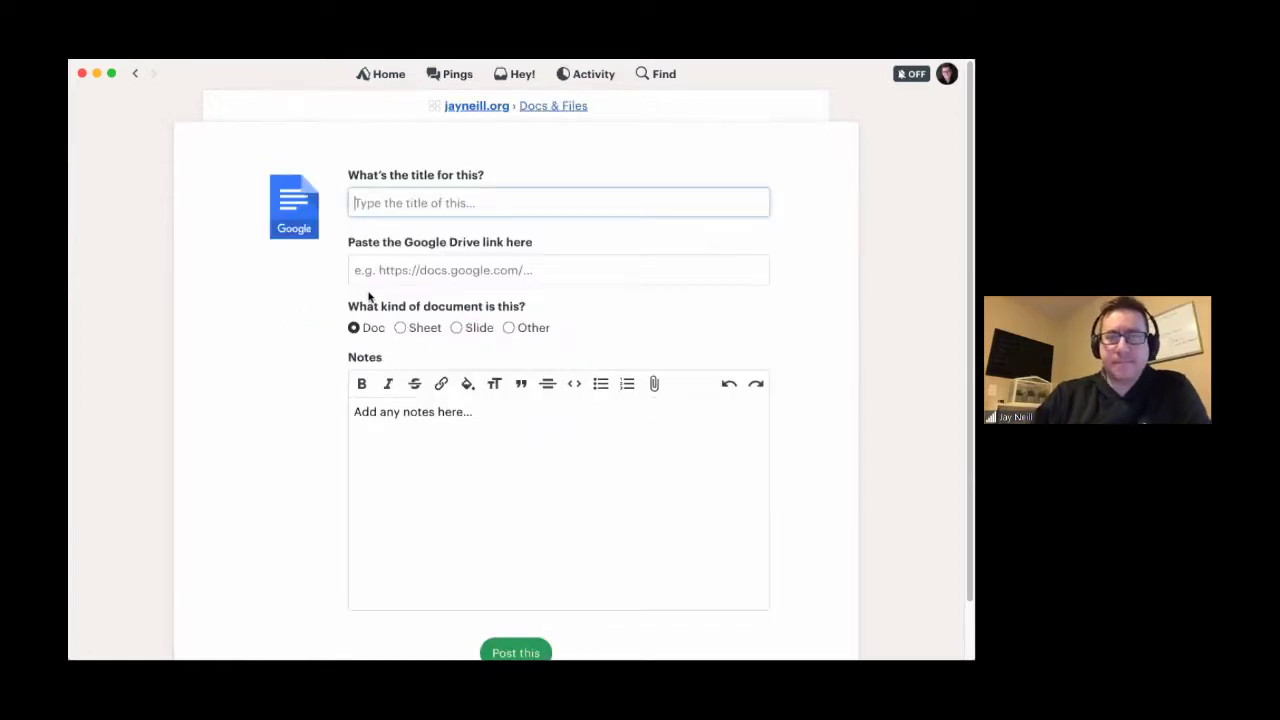
# - Look over the title and link fields of the Google Drive form, leaving both blank
pyautogui.scroll(-1, 508, 471)
pyautogui.scroll(1, 508, 471)
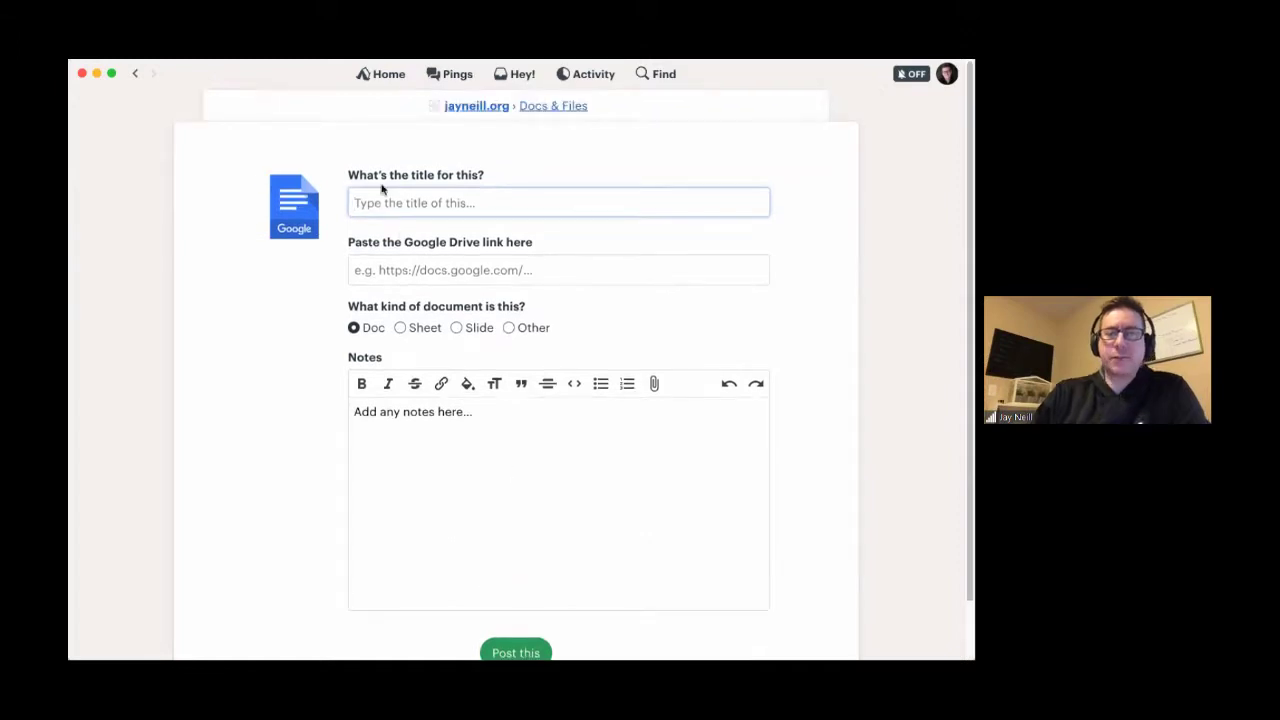
pyautogui.click(364, 272)
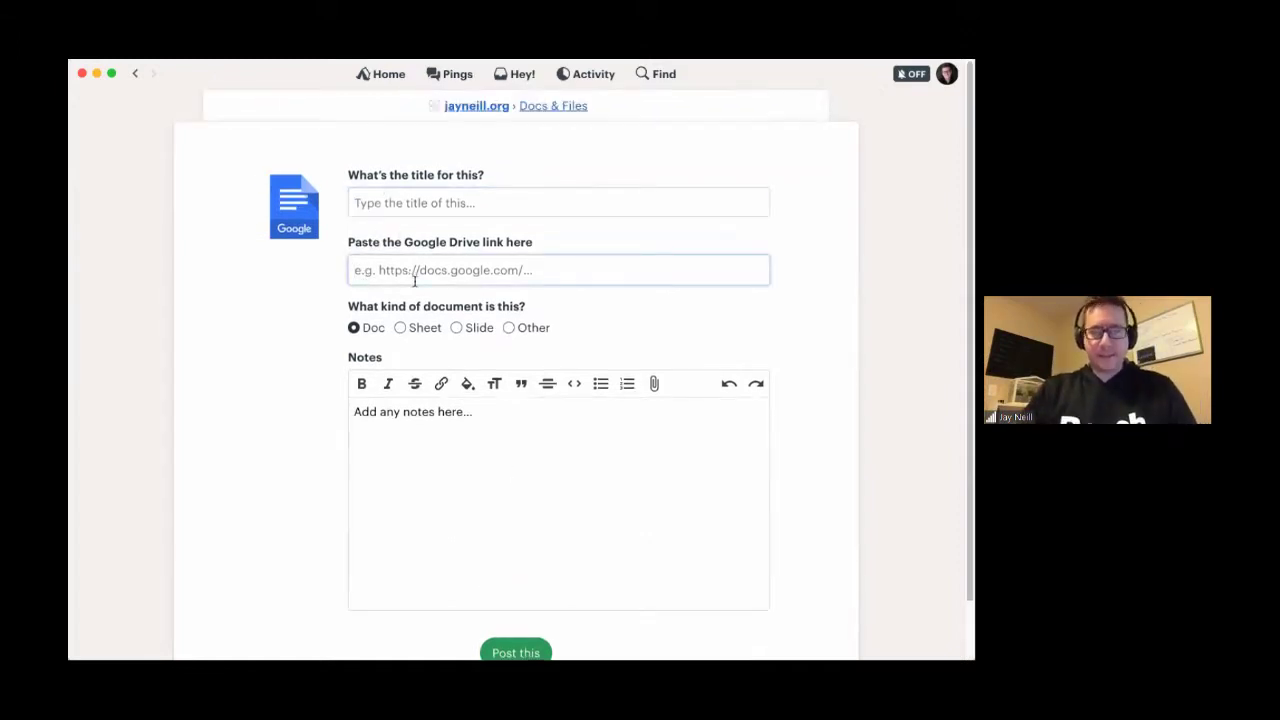
pyautogui.click(360, 204)
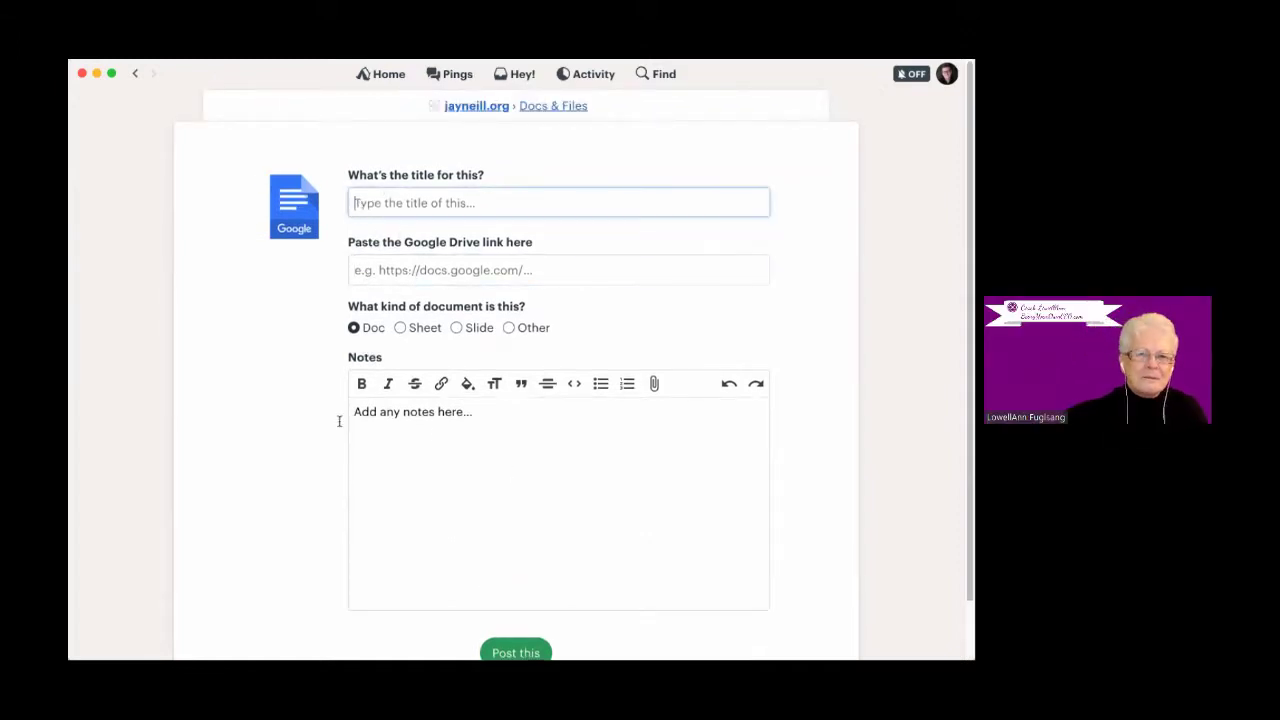
pyautogui.click(372, 268)
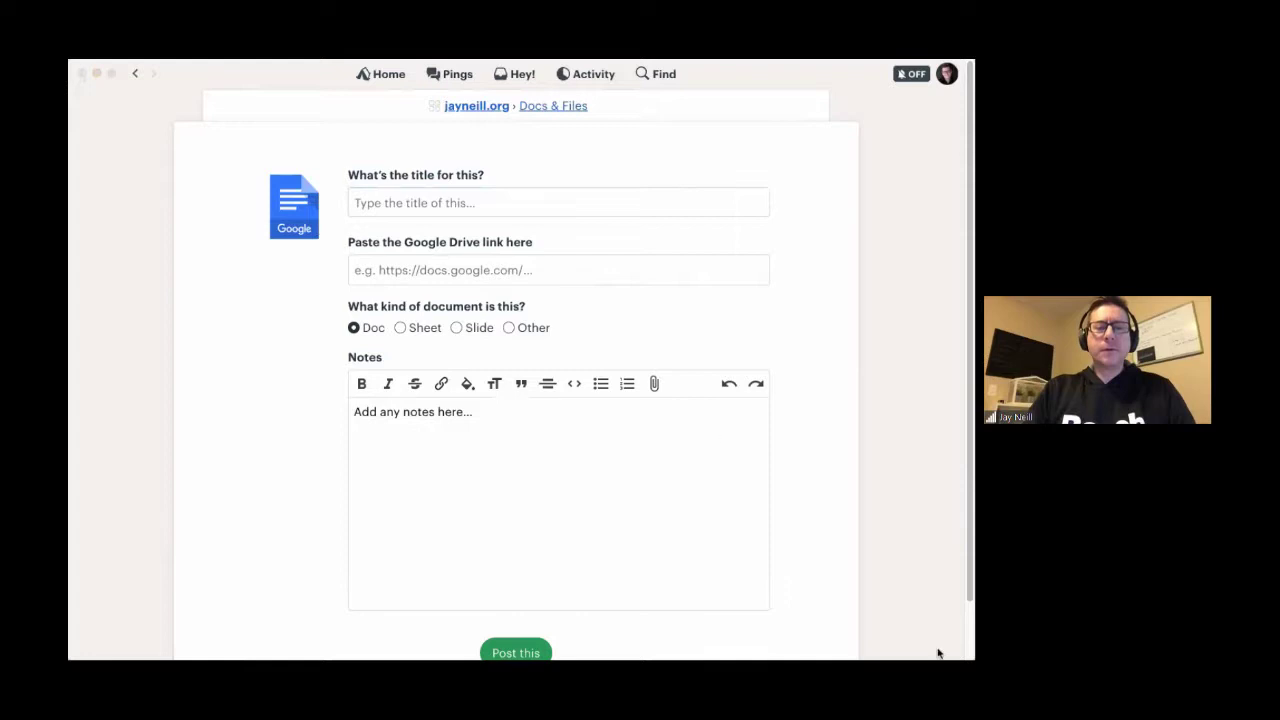
pyautogui.press('super+Tab')
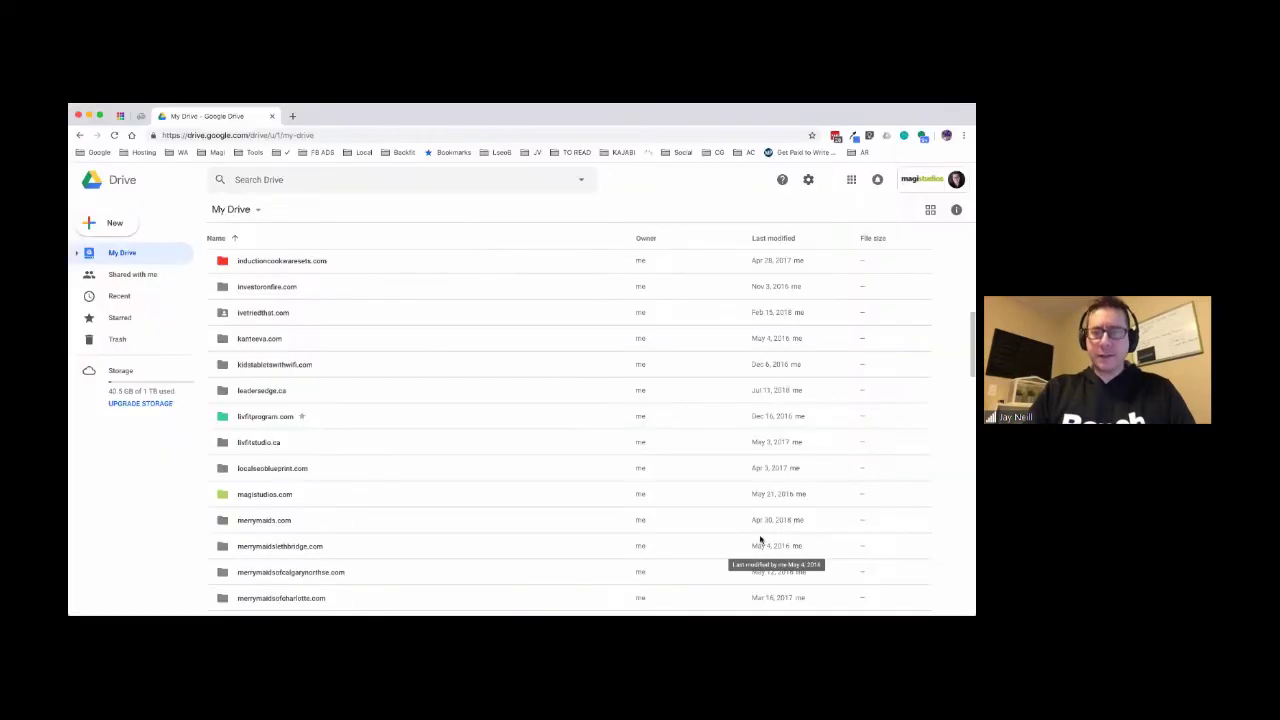
pyautogui.scroll(1, 717, 343)
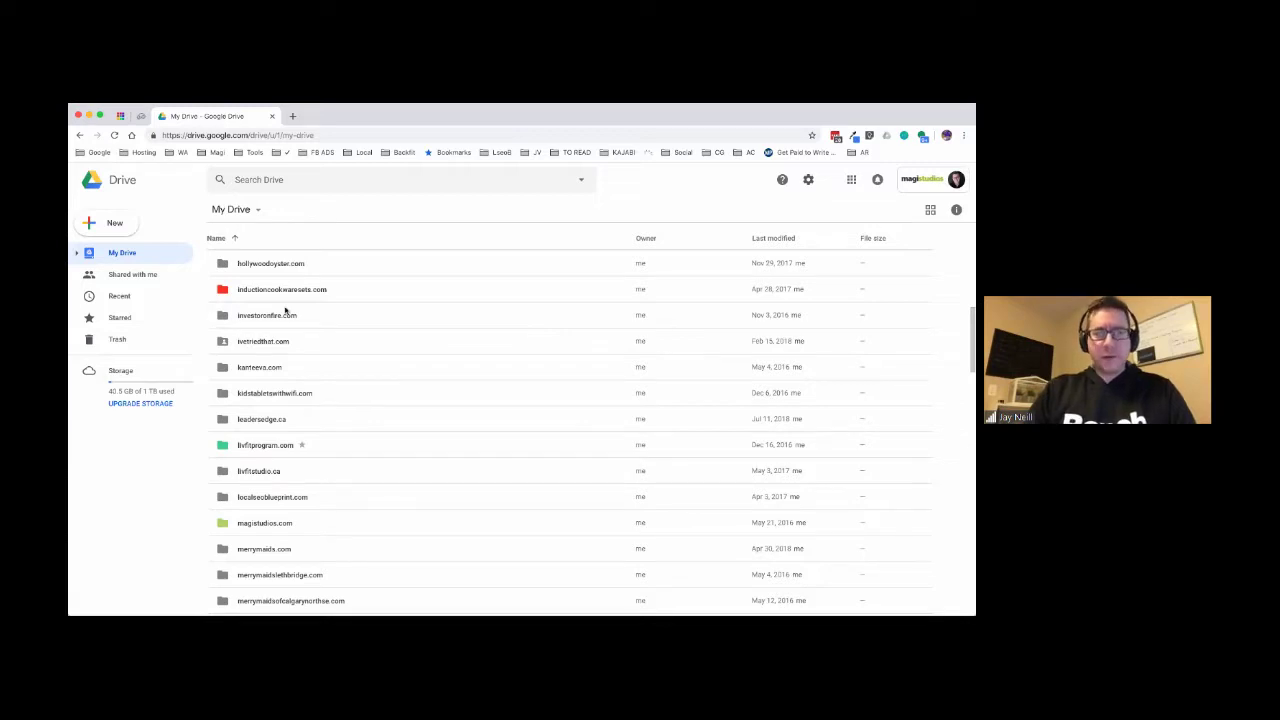
pyautogui.scroll(-1, 285, 311)
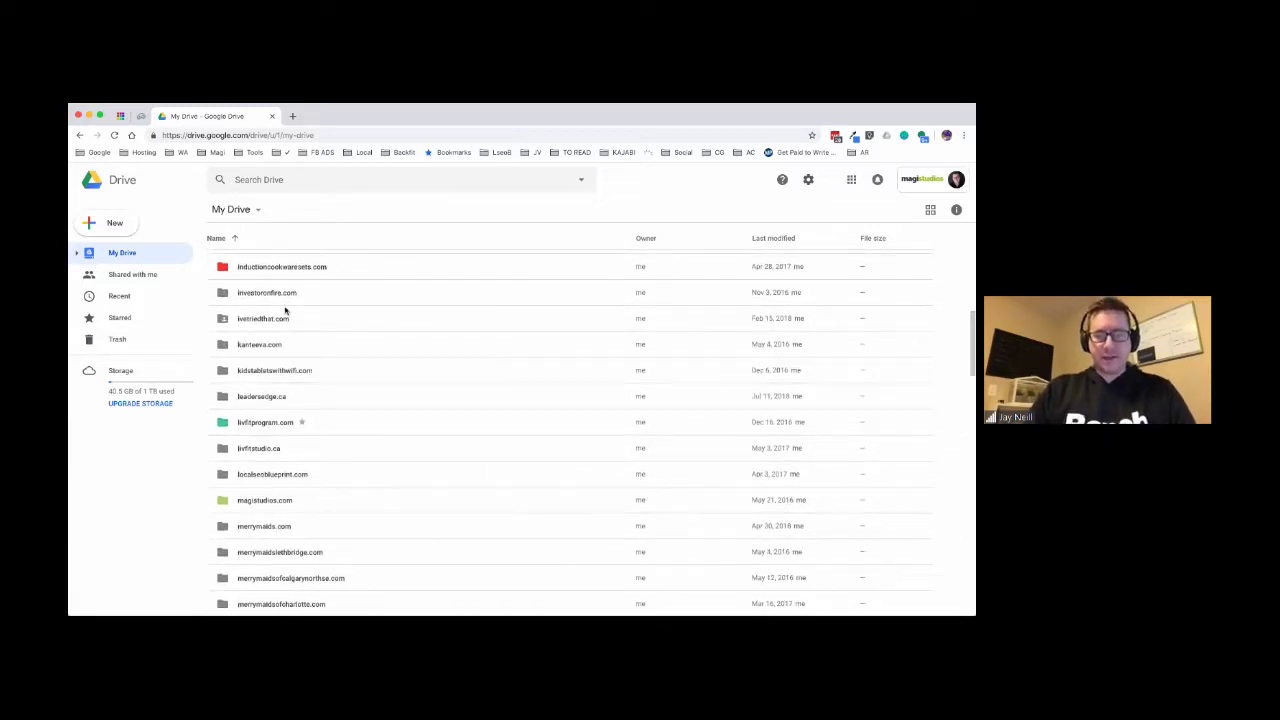
pyautogui.scroll(5, 285, 311)
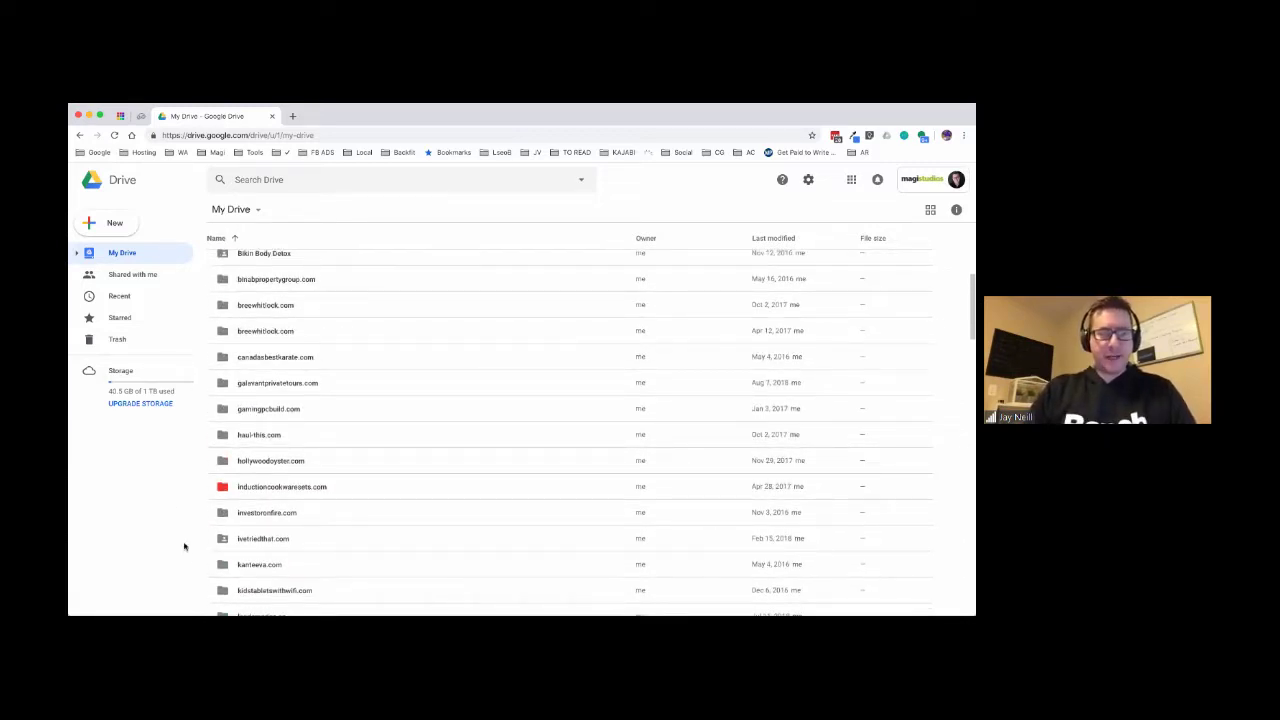
pyautogui.click(114, 222)
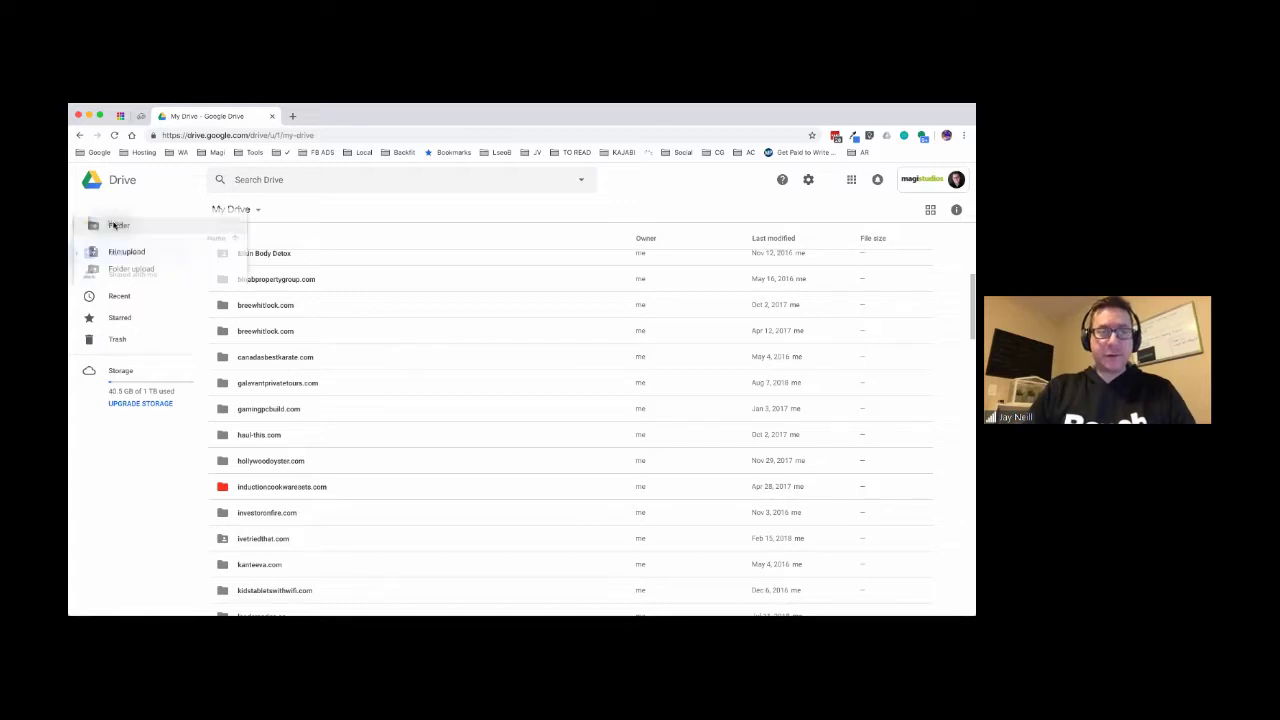
pyautogui.click(120, 227)
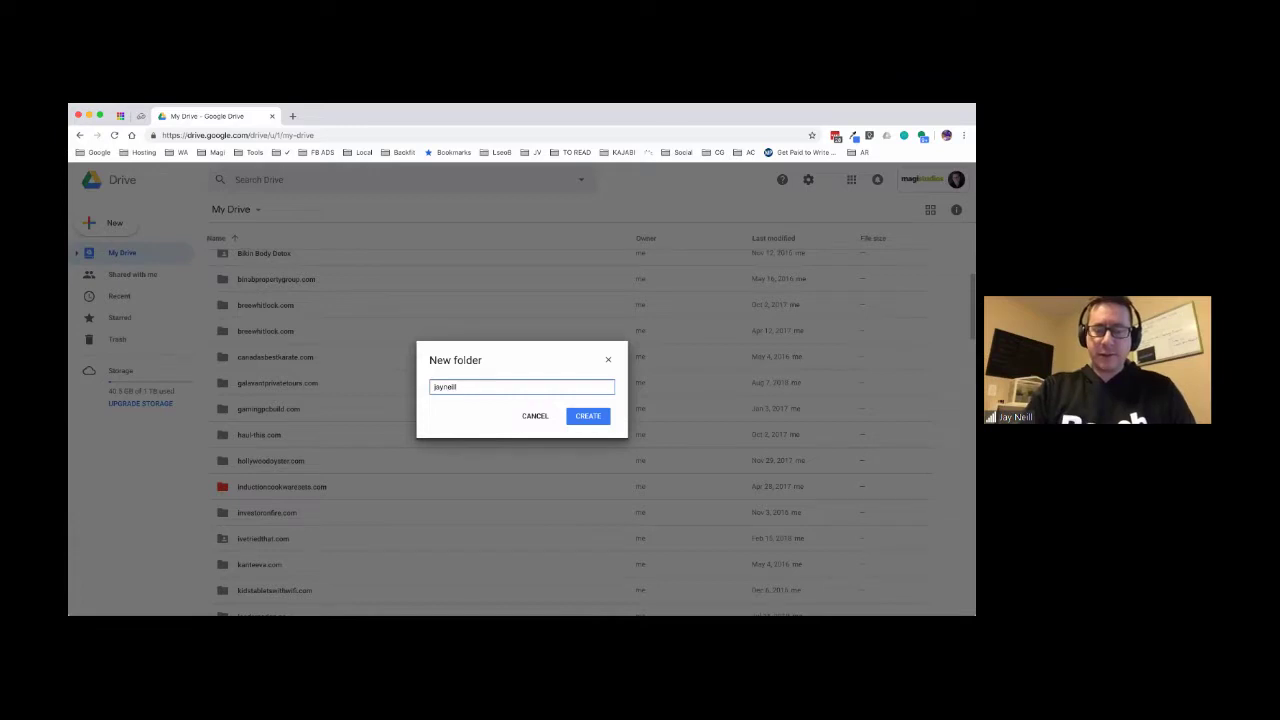
pyautogui.write('.org')
pyautogui.press('Return')
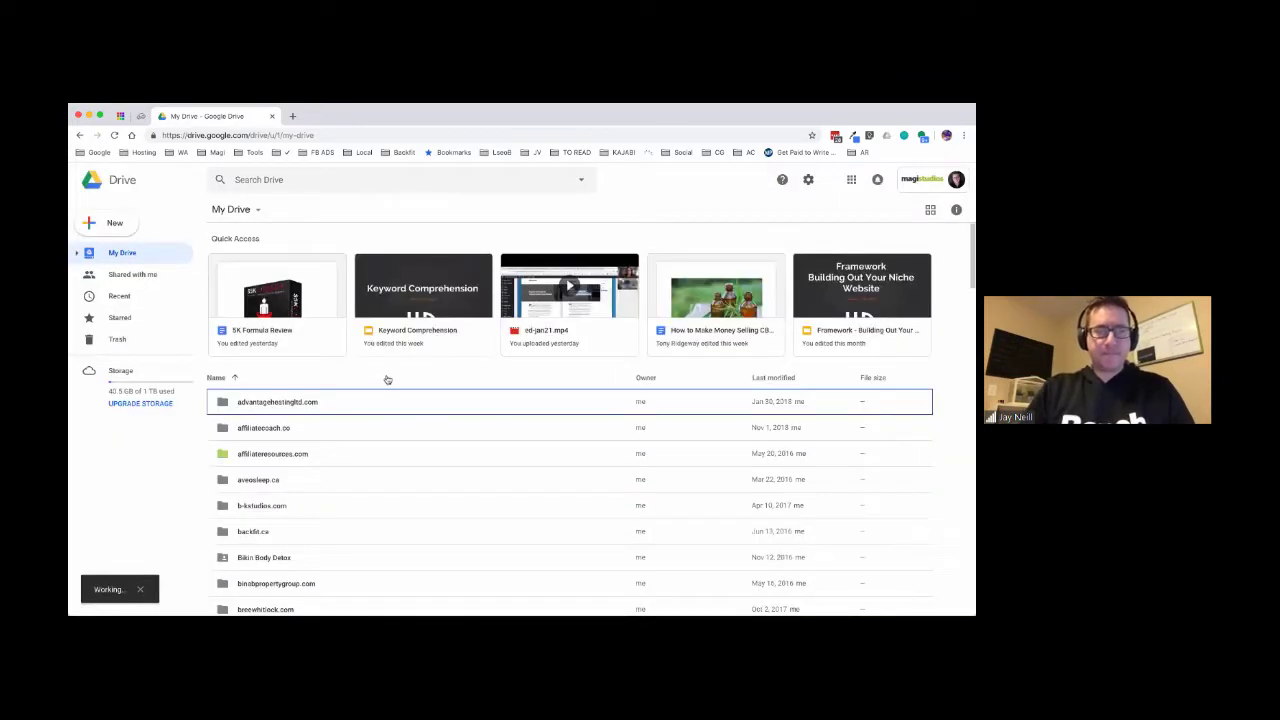
pyautogui.doubleClick(285, 386)
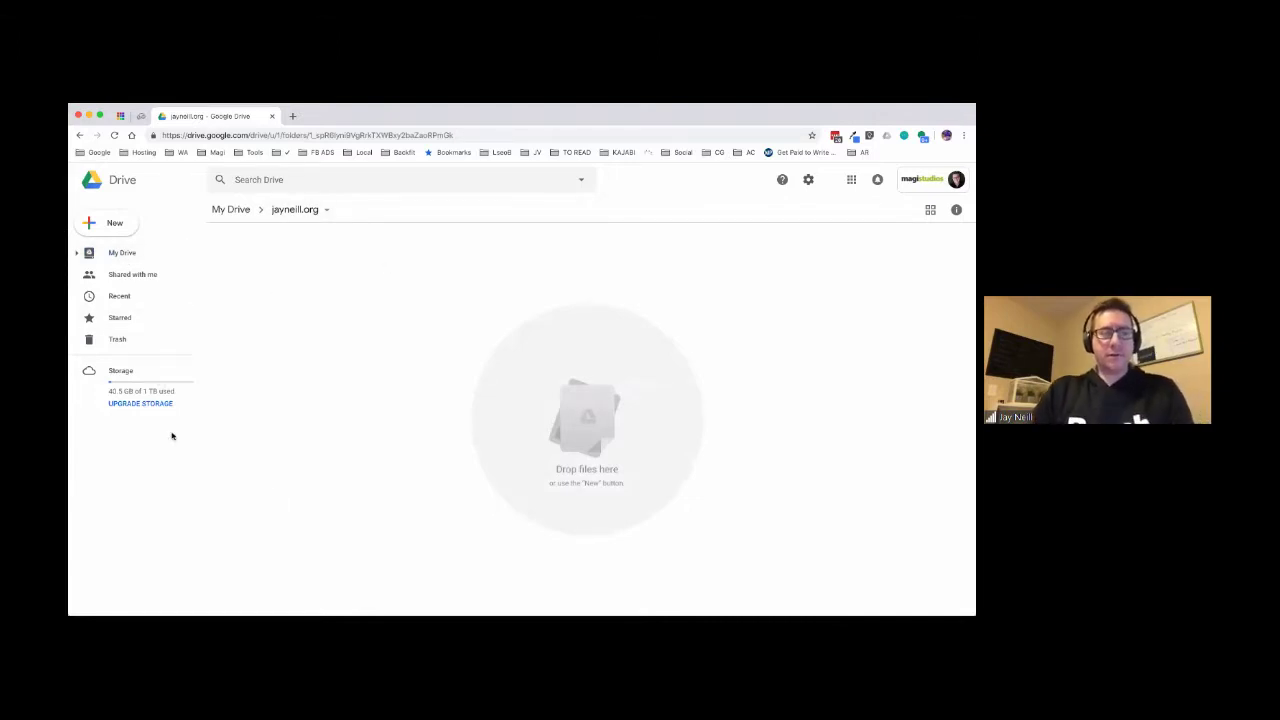
pyautogui.click(113, 223)
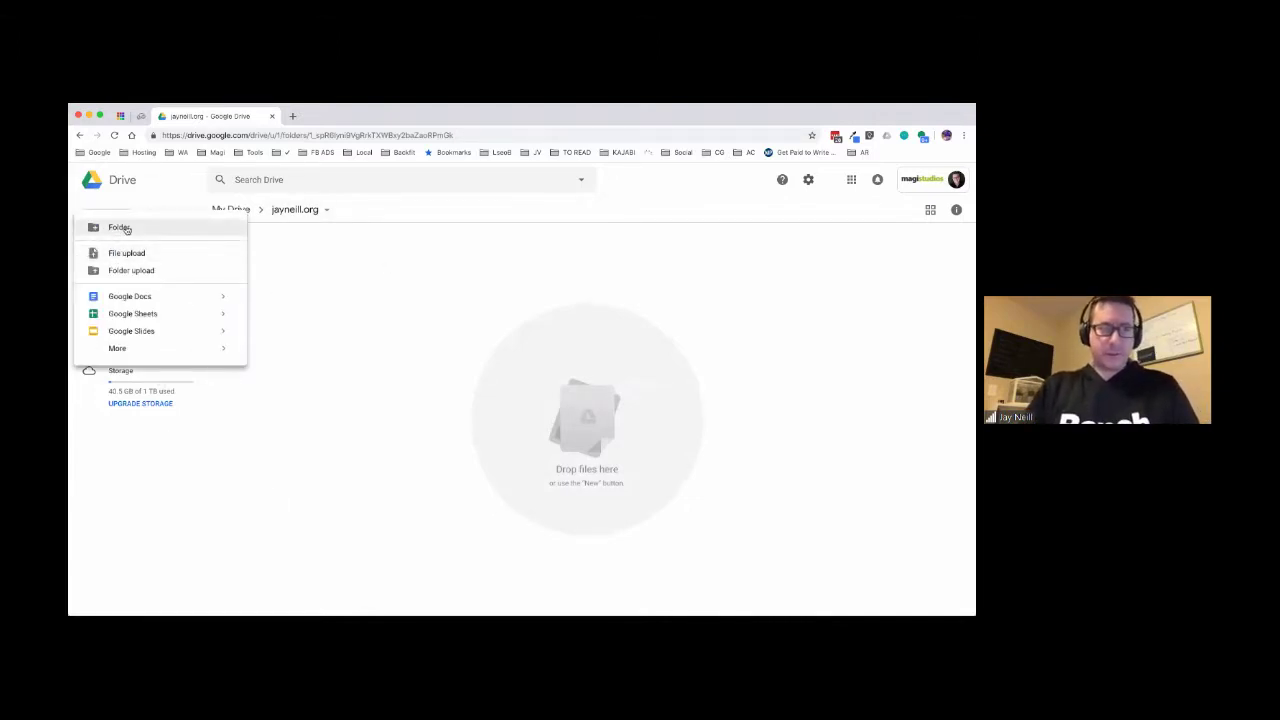
pyautogui.click(120, 227)
pyautogui.write('GRAPHICS')
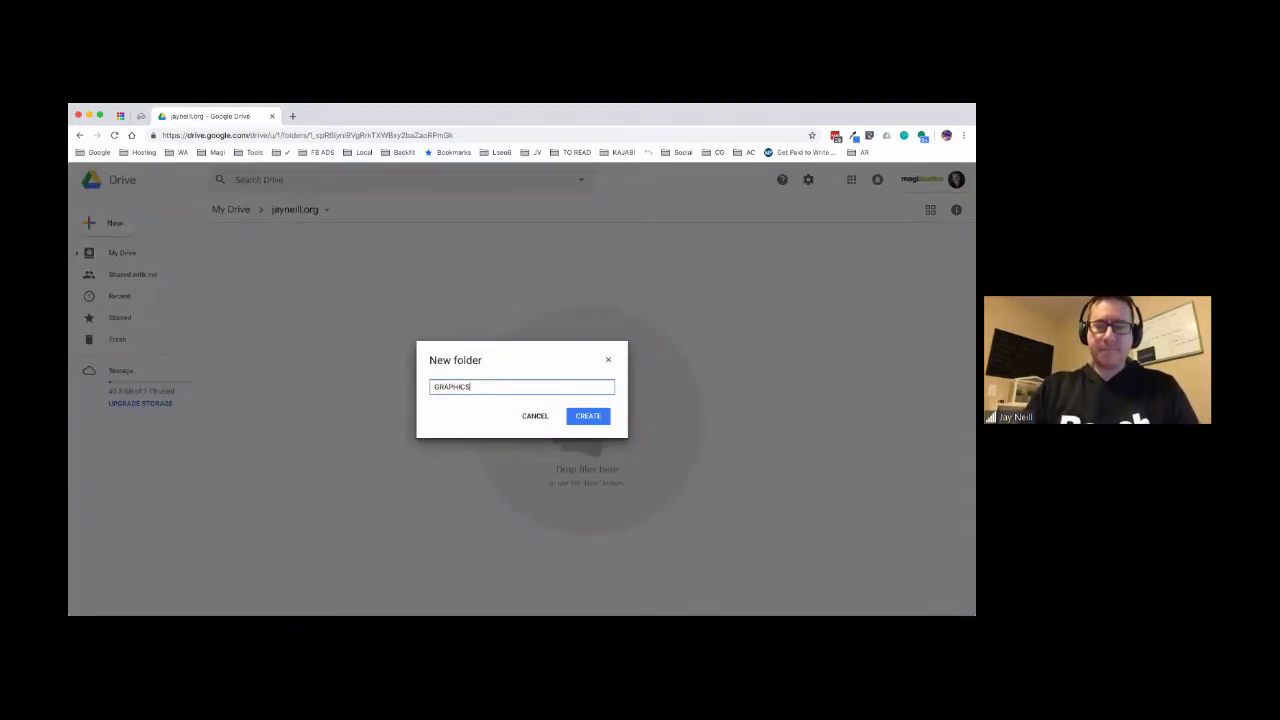
pyautogui.press('Return')
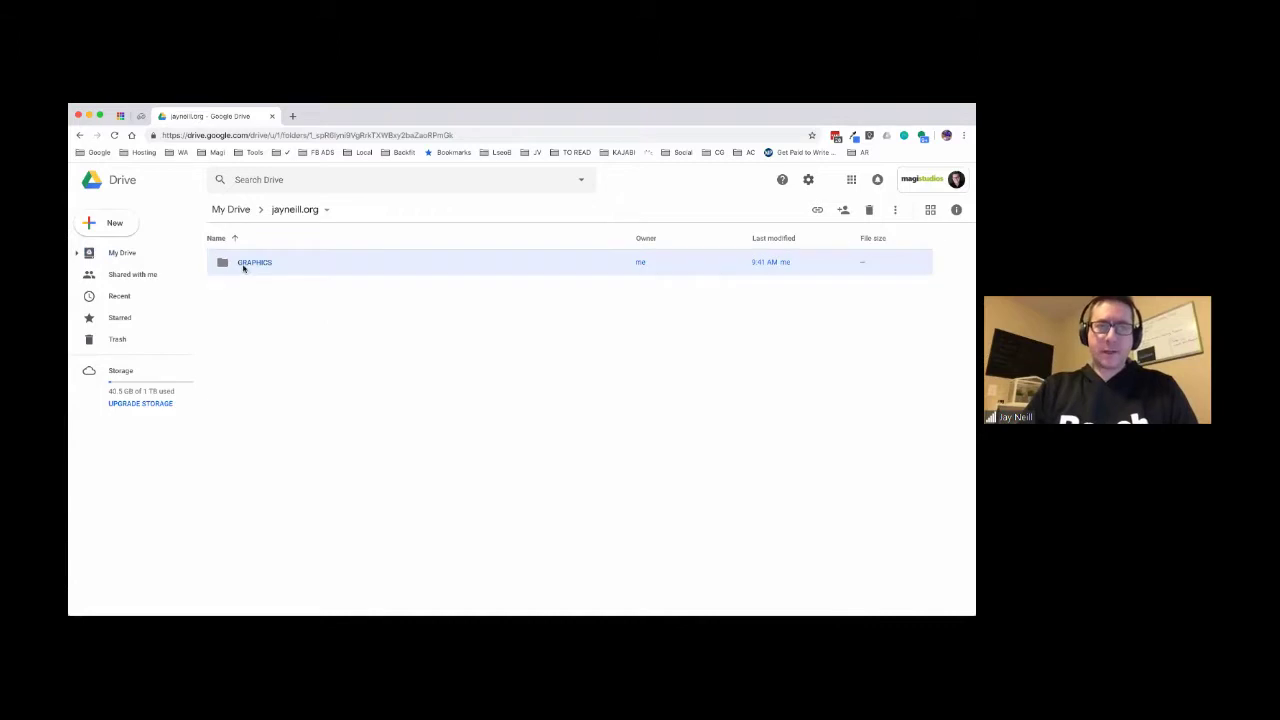
pyautogui.doubleClick(224, 266)
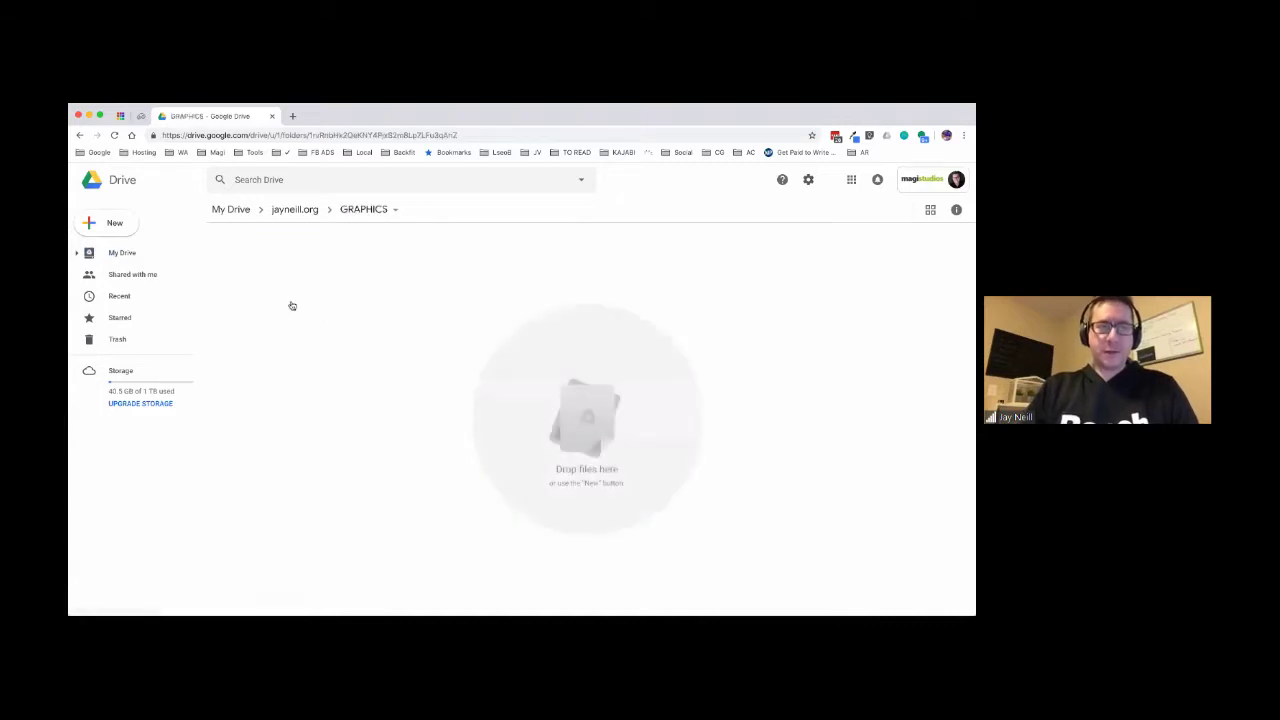
# - Create a RAW folder inside GRAPHICS, open it, and bring up its New options
pyautogui.click(120, 226)
pyautogui.click(125, 227)
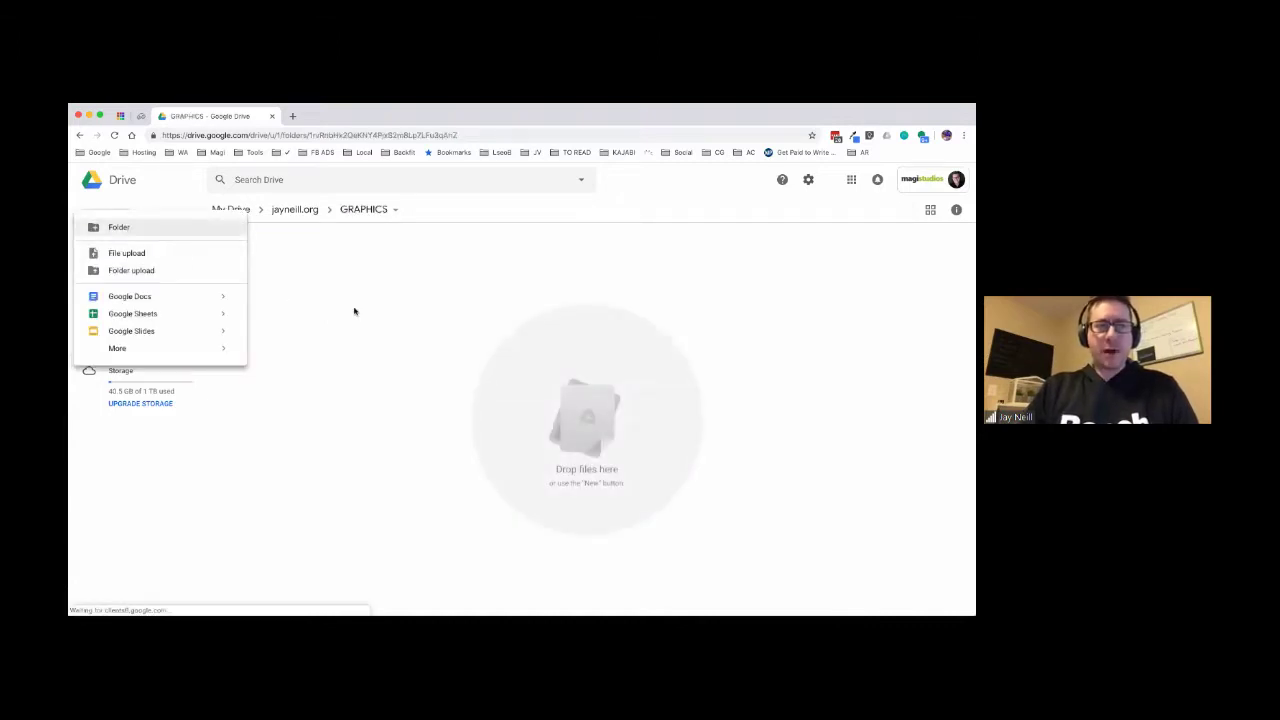
pyautogui.write('RAW')
pyautogui.press('Return')
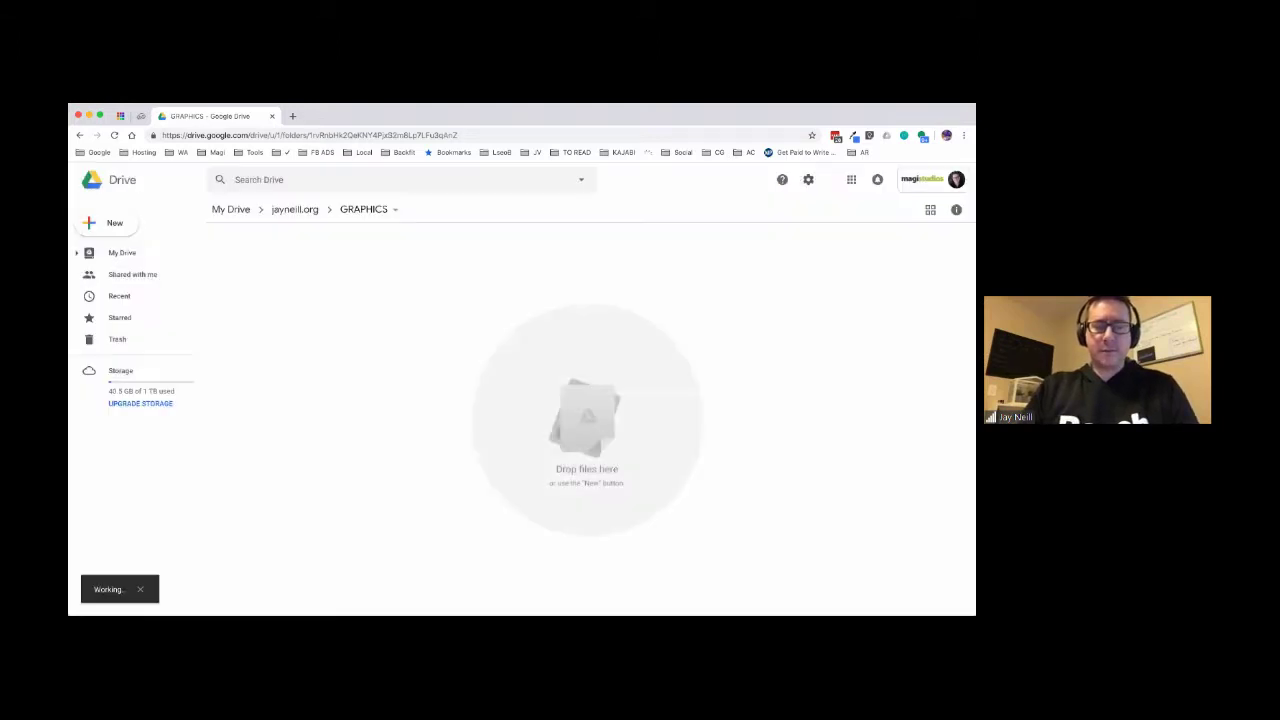
pyautogui.doubleClick(279, 266)
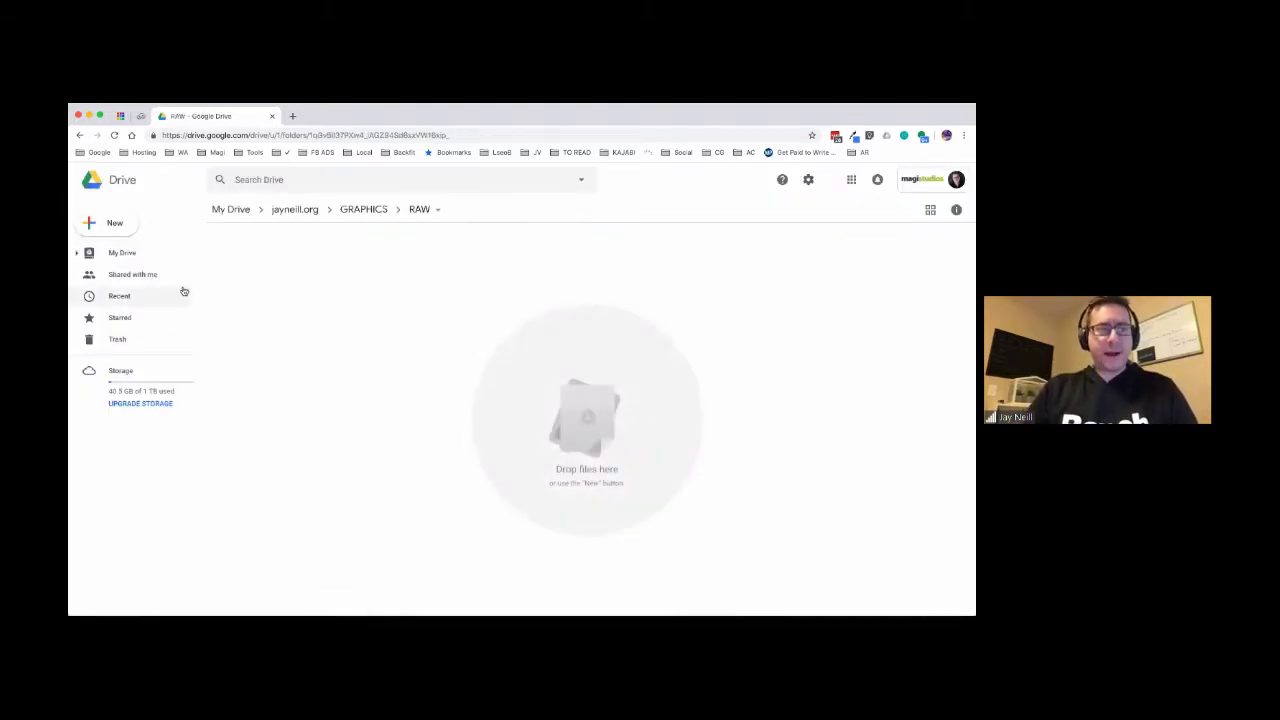
pyautogui.click(108, 223)
pyautogui.click(110, 253)
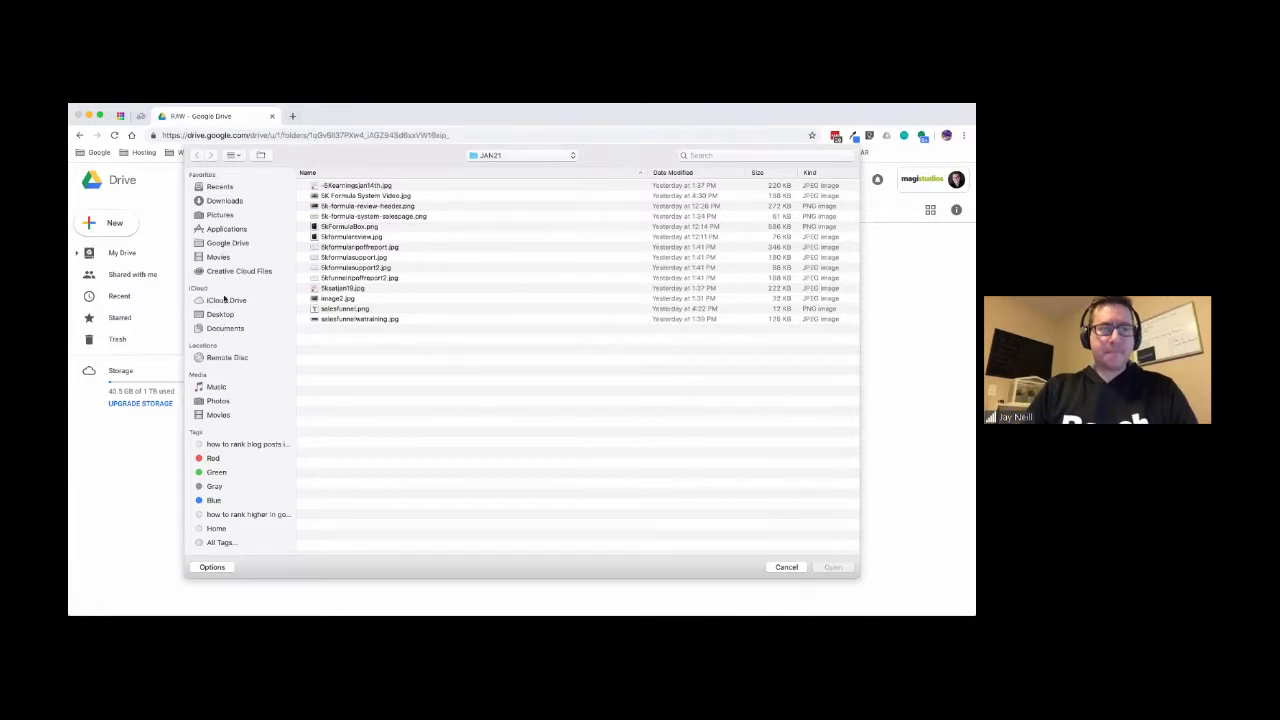
pyautogui.click(220, 216)
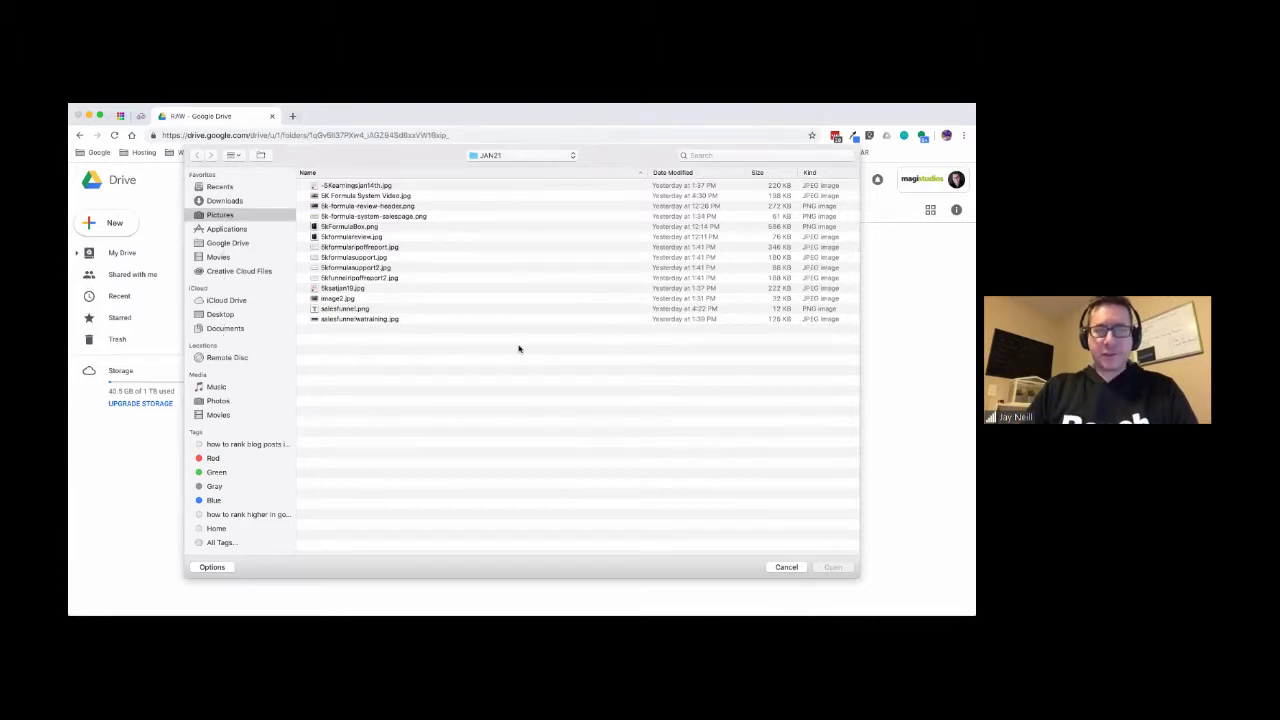
pyautogui.click(233, 155)
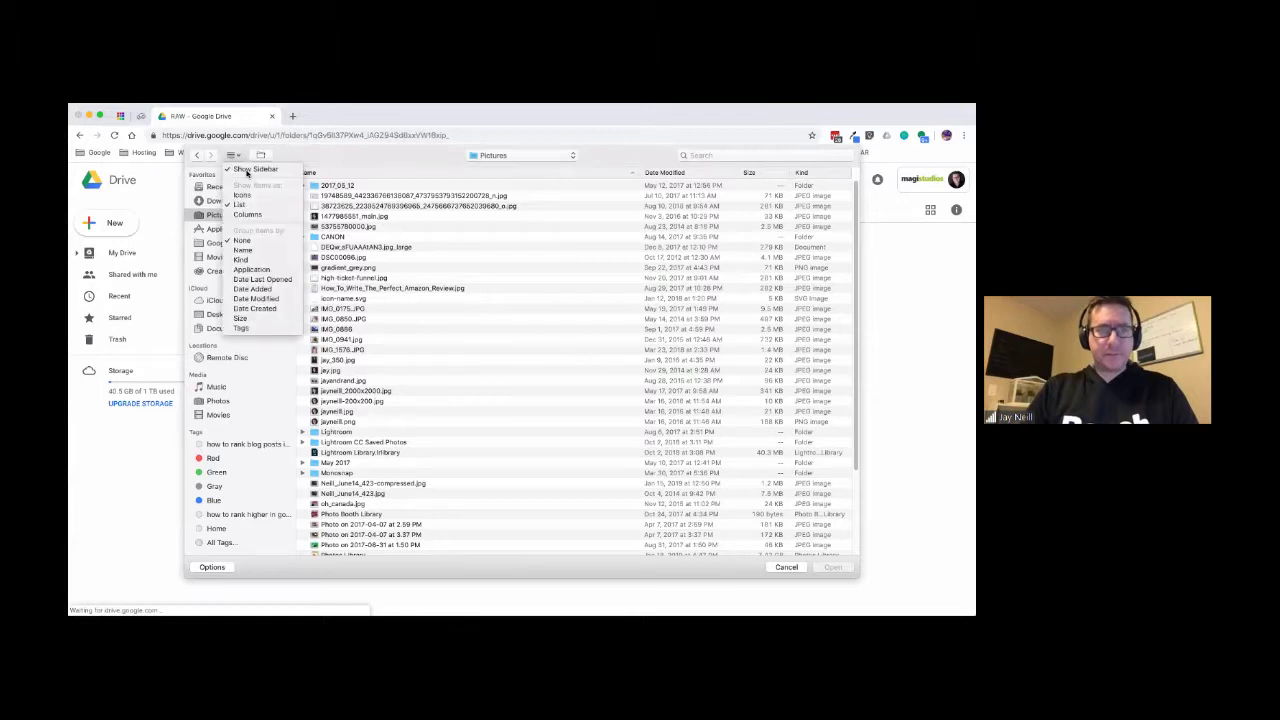
pyautogui.click(257, 195)
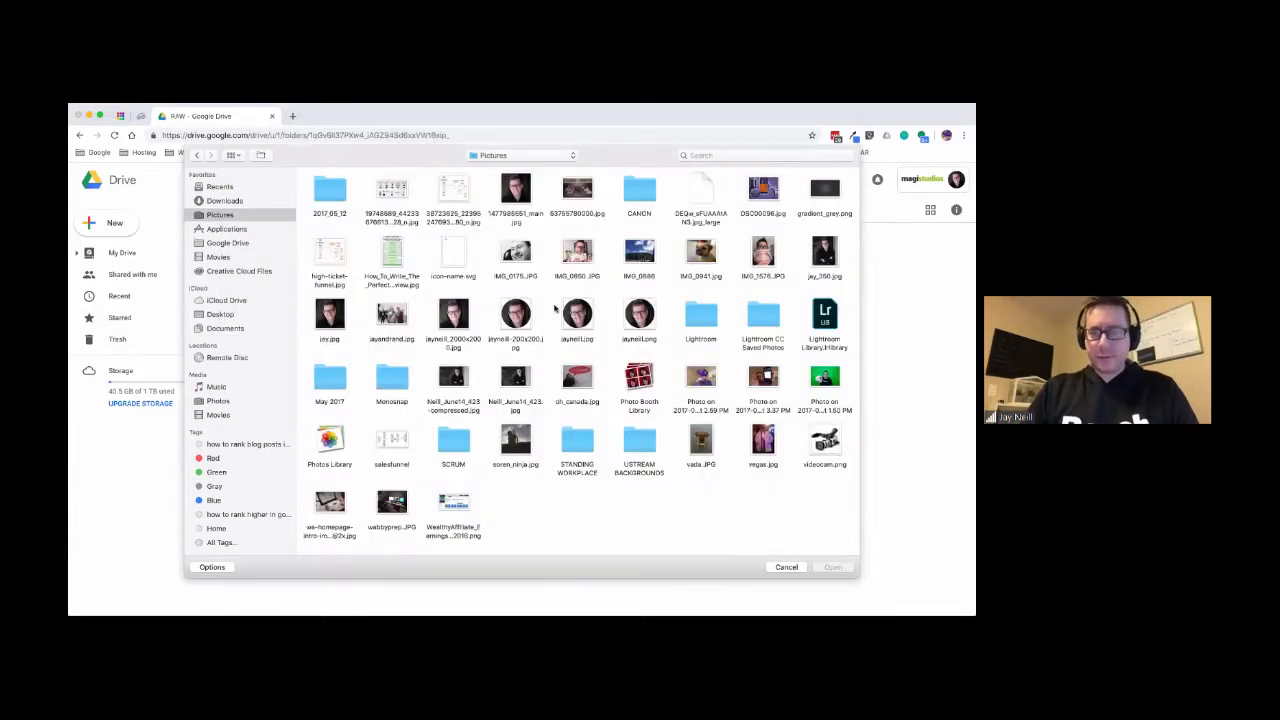
pyautogui.click(455, 316)
pyautogui.click(515, 316)
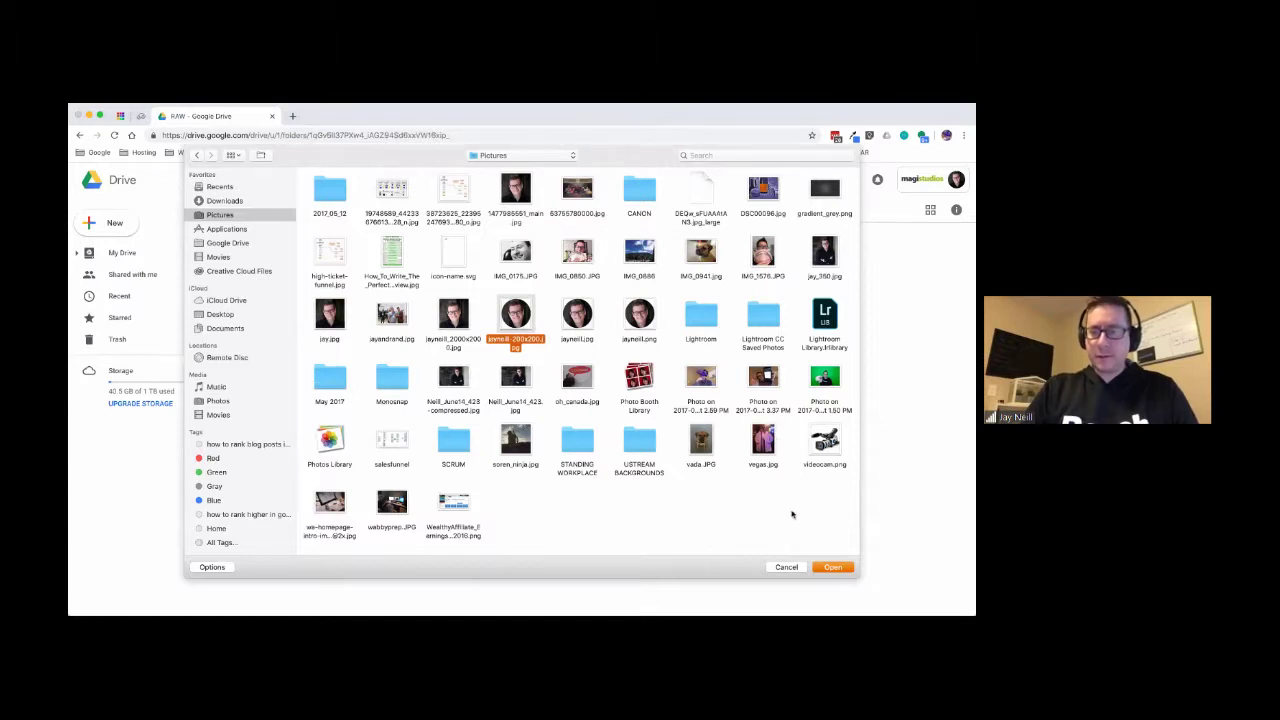
pyautogui.click(832, 567)
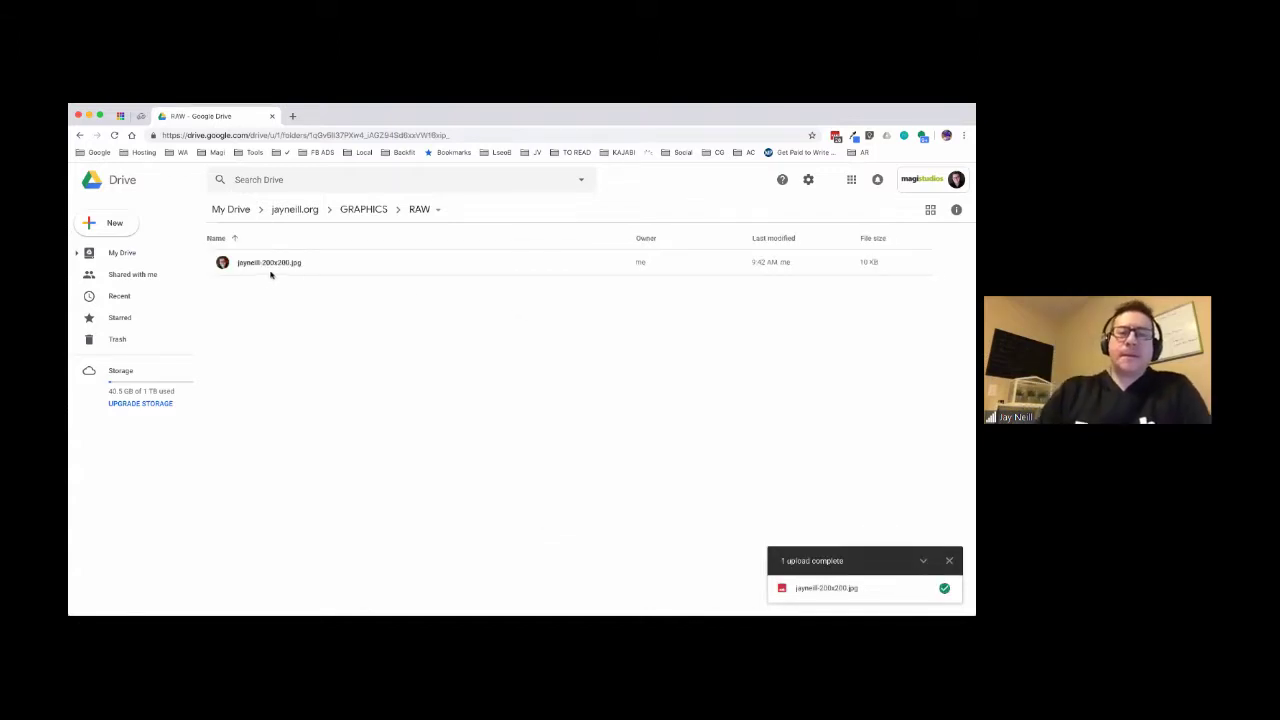
pyautogui.rightClick(322, 263)
pyautogui.click(364, 320)
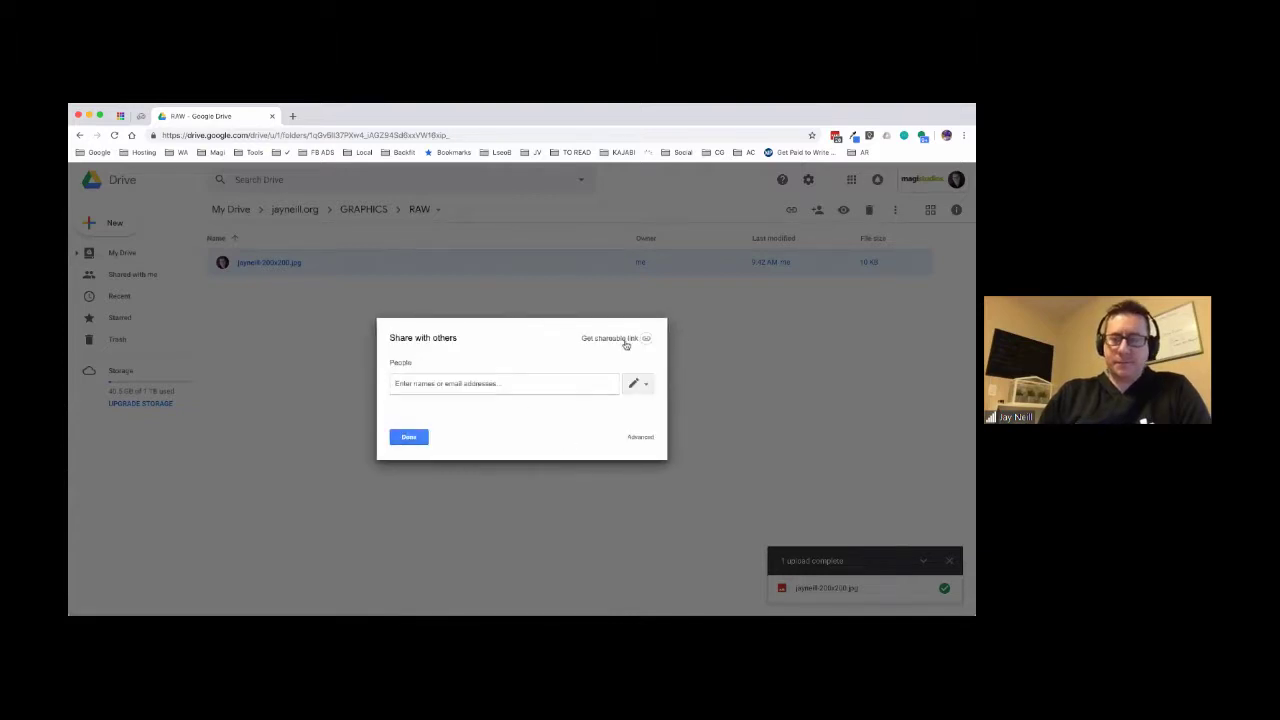
# - Set the JPG's link sharing to 'On - Anyone with the link' and copy its link
pyautogui.click(630, 340)
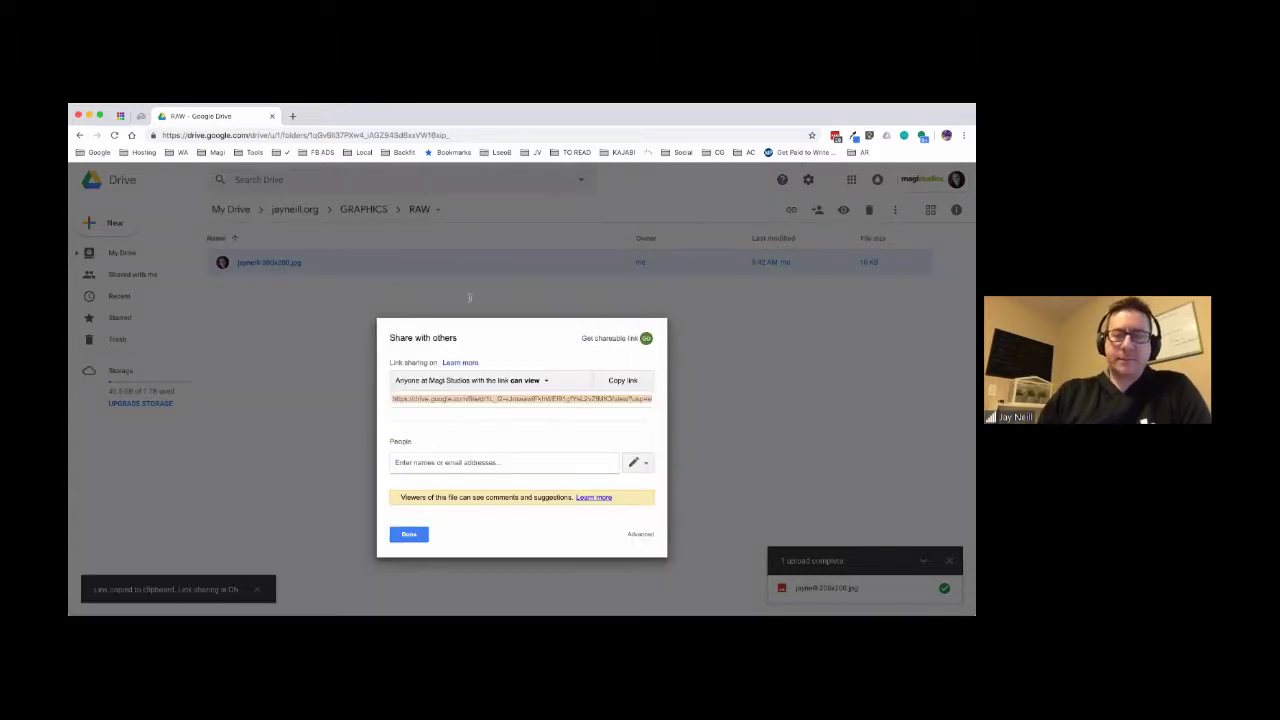
pyautogui.click(532, 381)
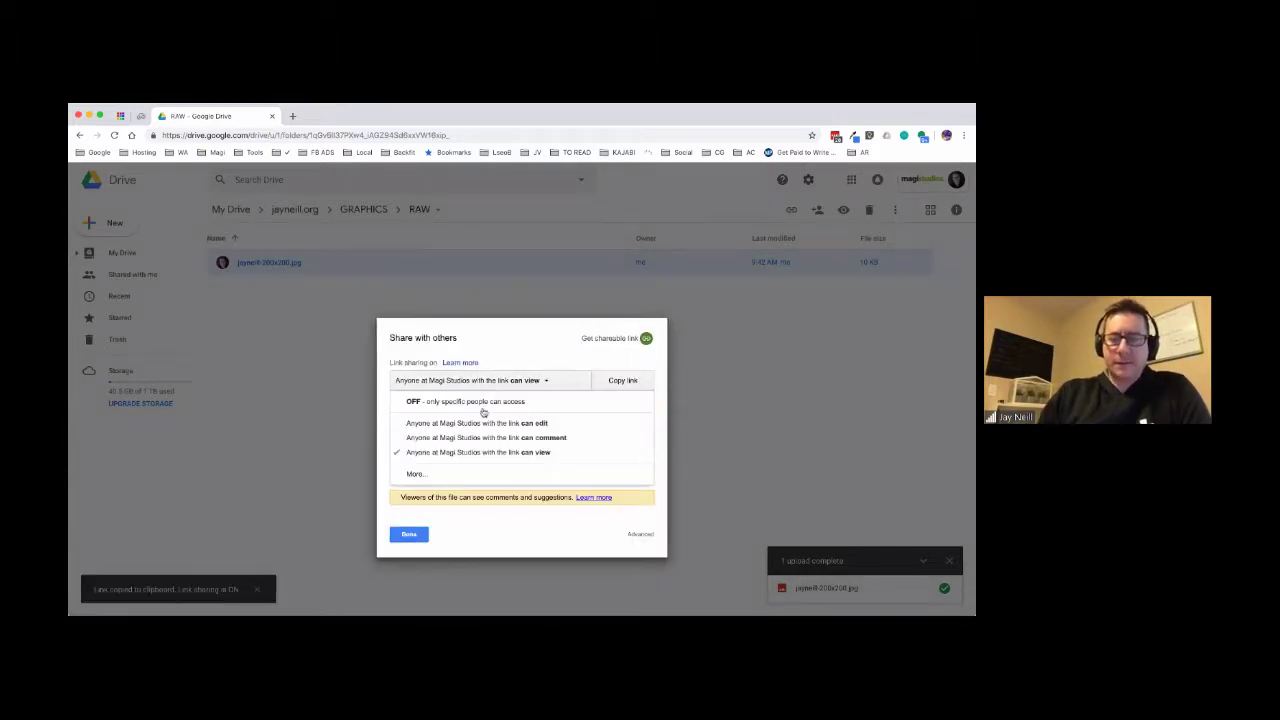
pyautogui.click(437, 478)
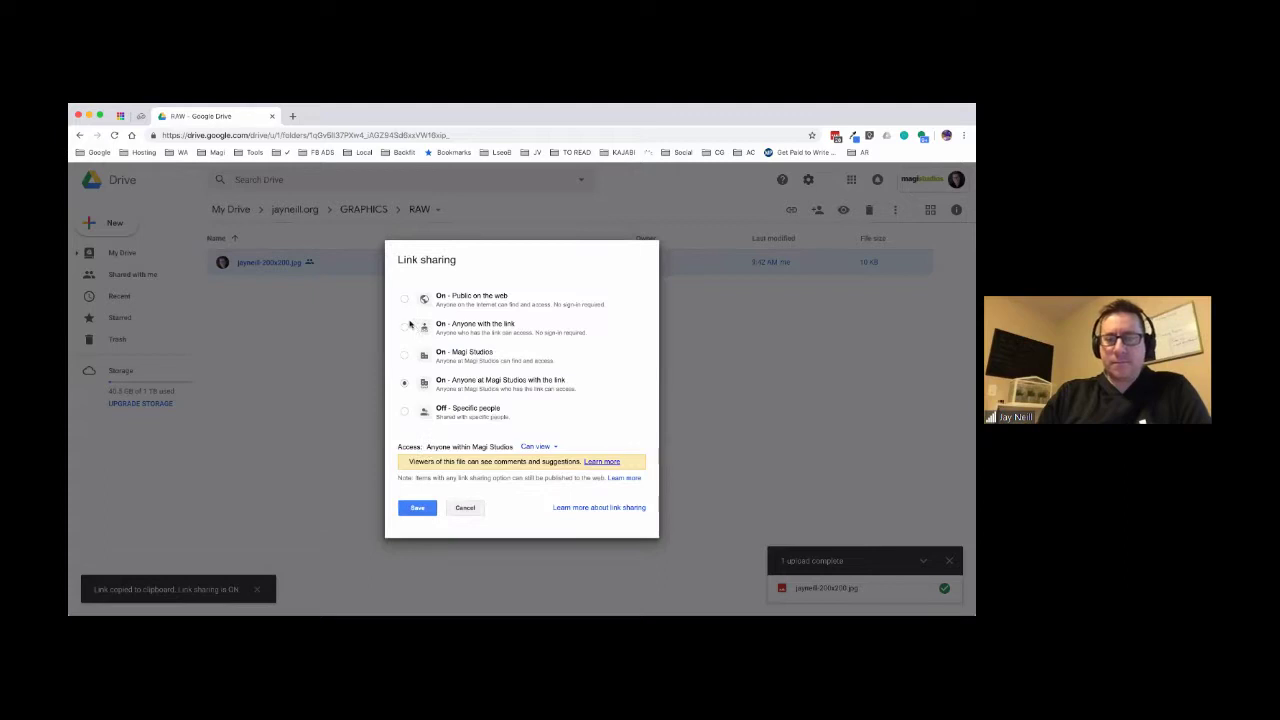
pyautogui.click(417, 507)
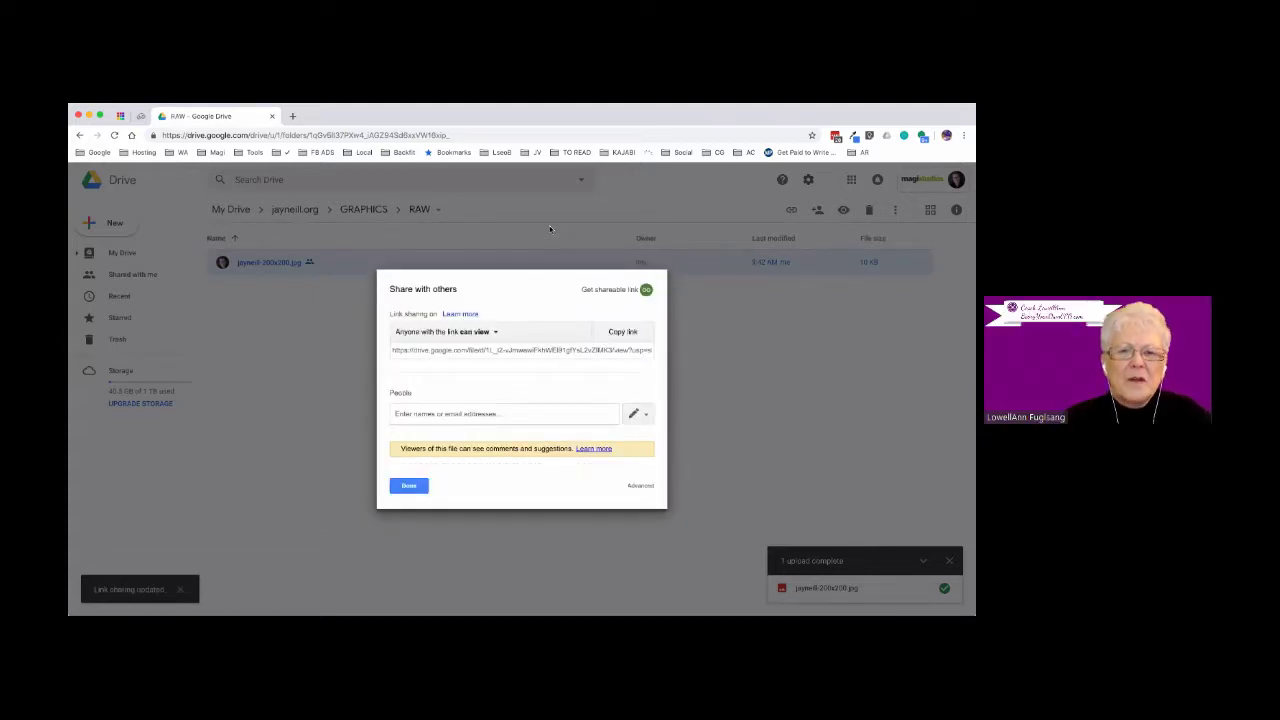
pyautogui.click(623, 332)
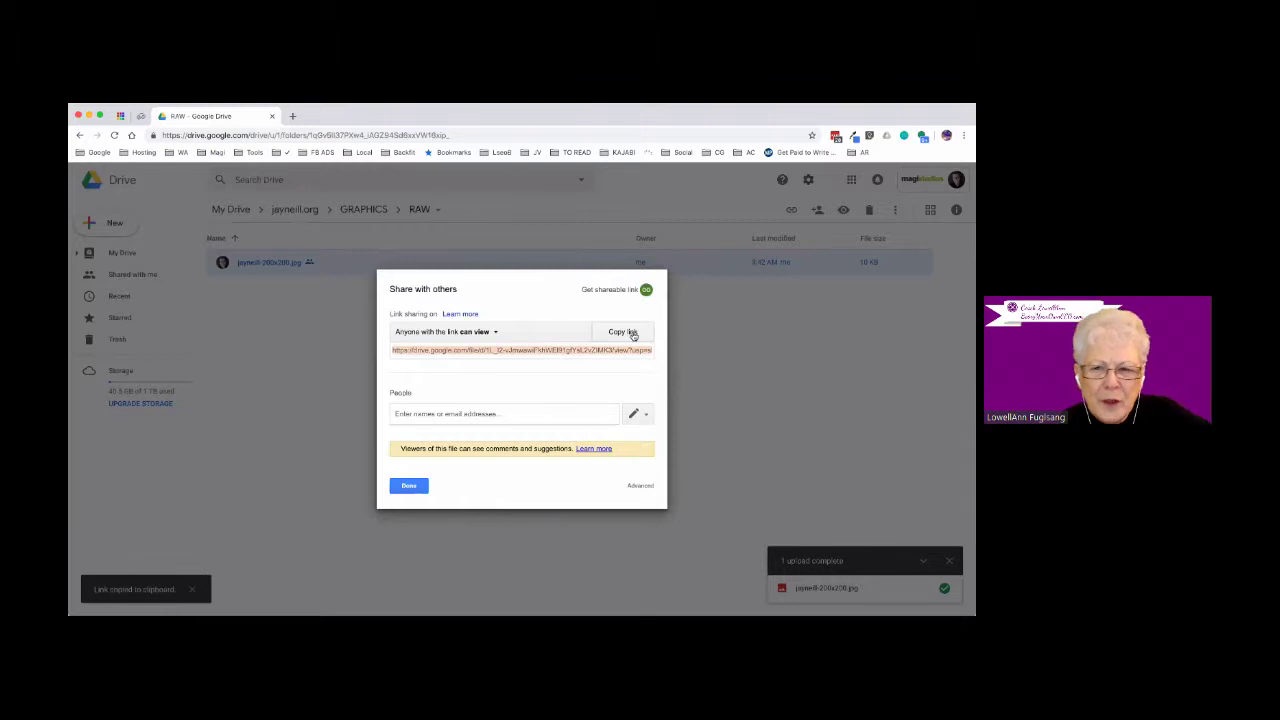
pyautogui.rightClick(569, 350)
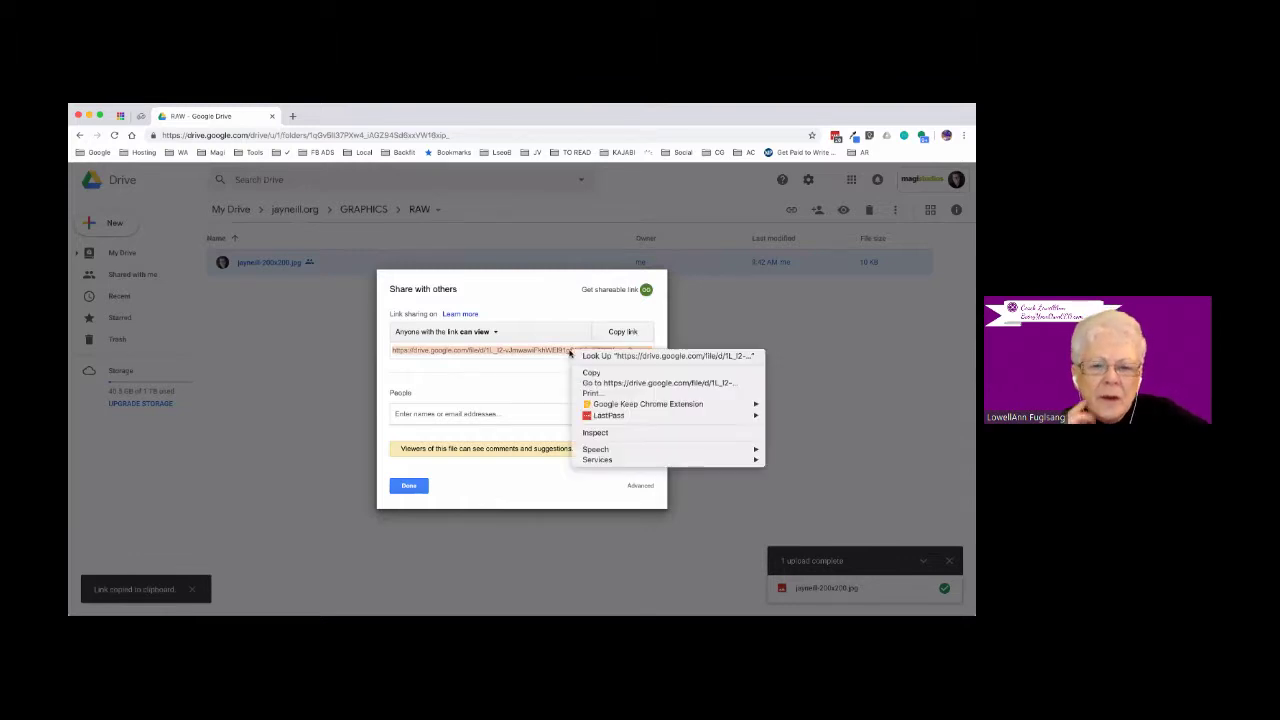
pyautogui.click(596, 369)
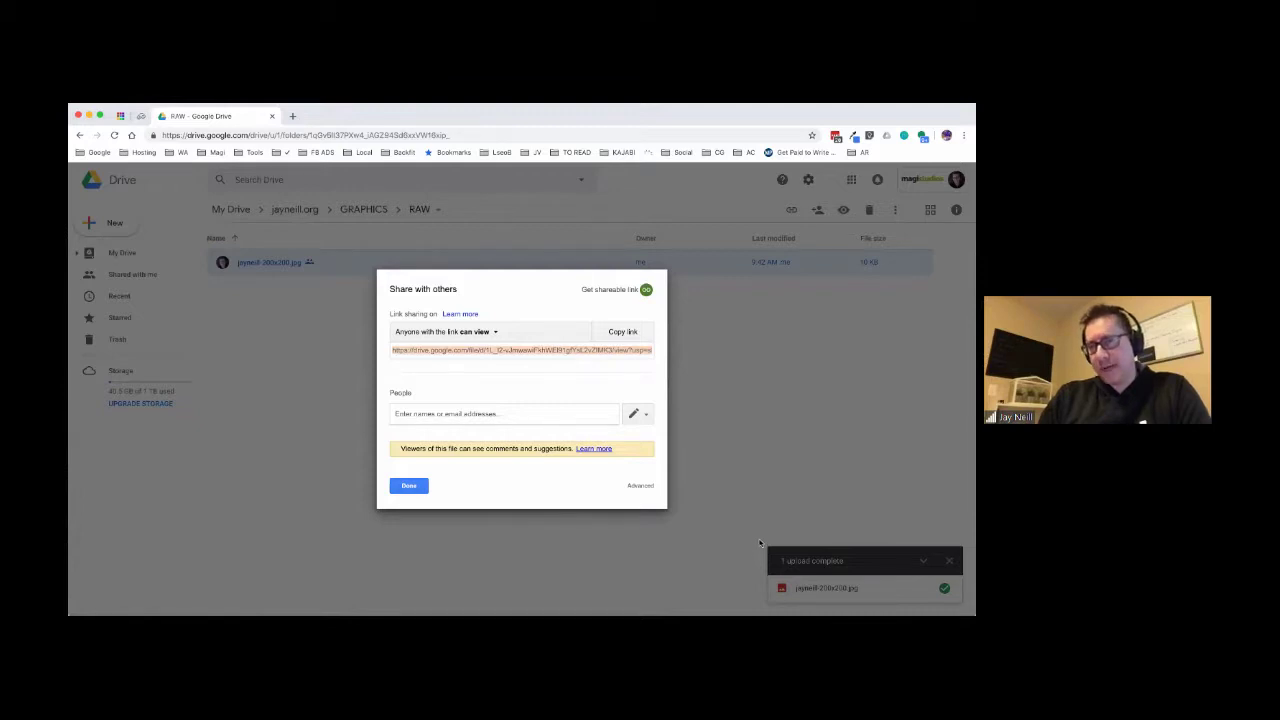
# - Post a Docs & Files entry with the pasted Drive link, an 'Image:' title with the person's name, and a latest-client-photo note
pyautogui.press('super+Tab')
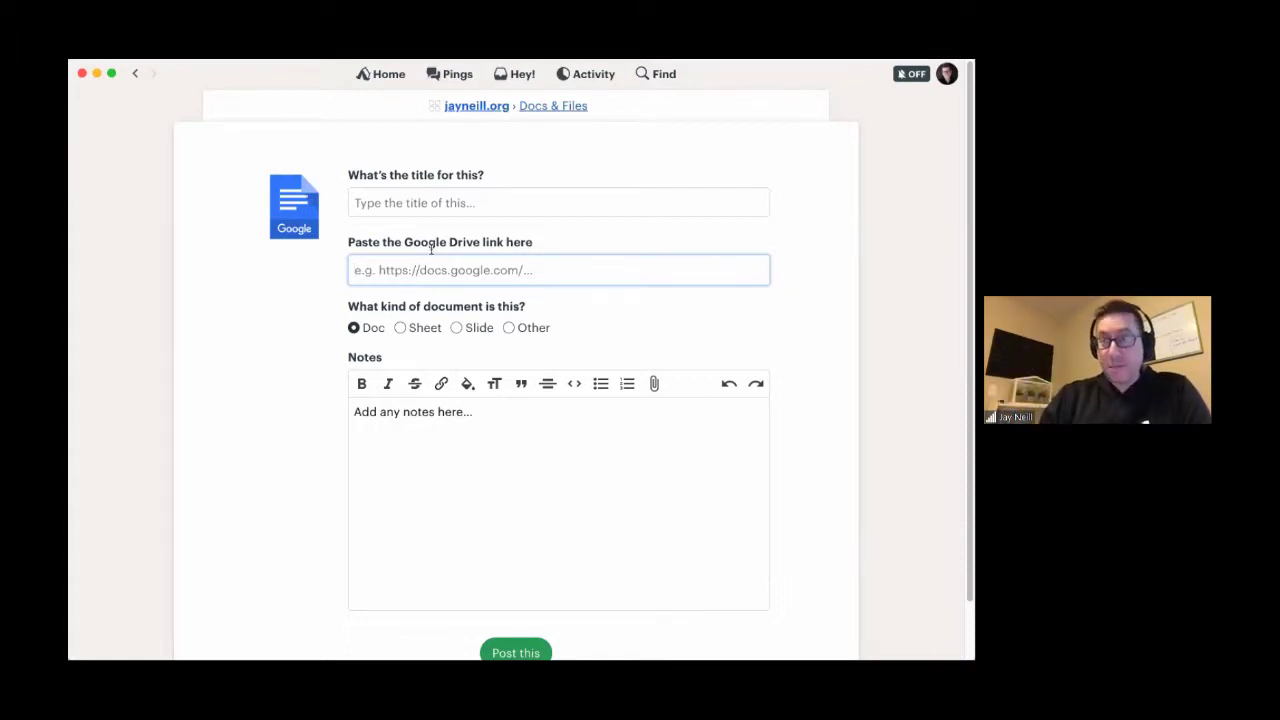
pyautogui.press('super+v')
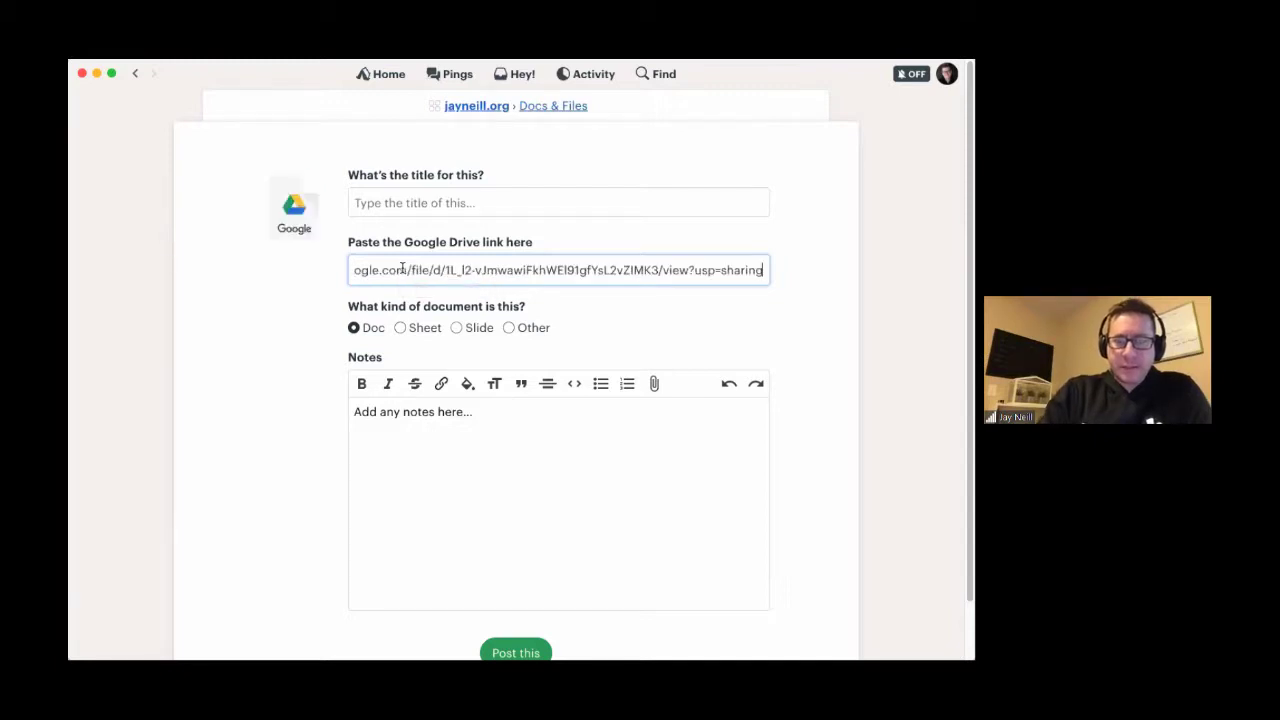
pyautogui.click(357, 205)
pyautogui.write('LA')
pyautogui.write('TCE')
pyautogui.press('BackSpace')
pyautogui.press('BackSpace')
pyautogui.press('BackSpace')
pyautogui.press('BackSpace')
pyautogui.press('BackSpace')
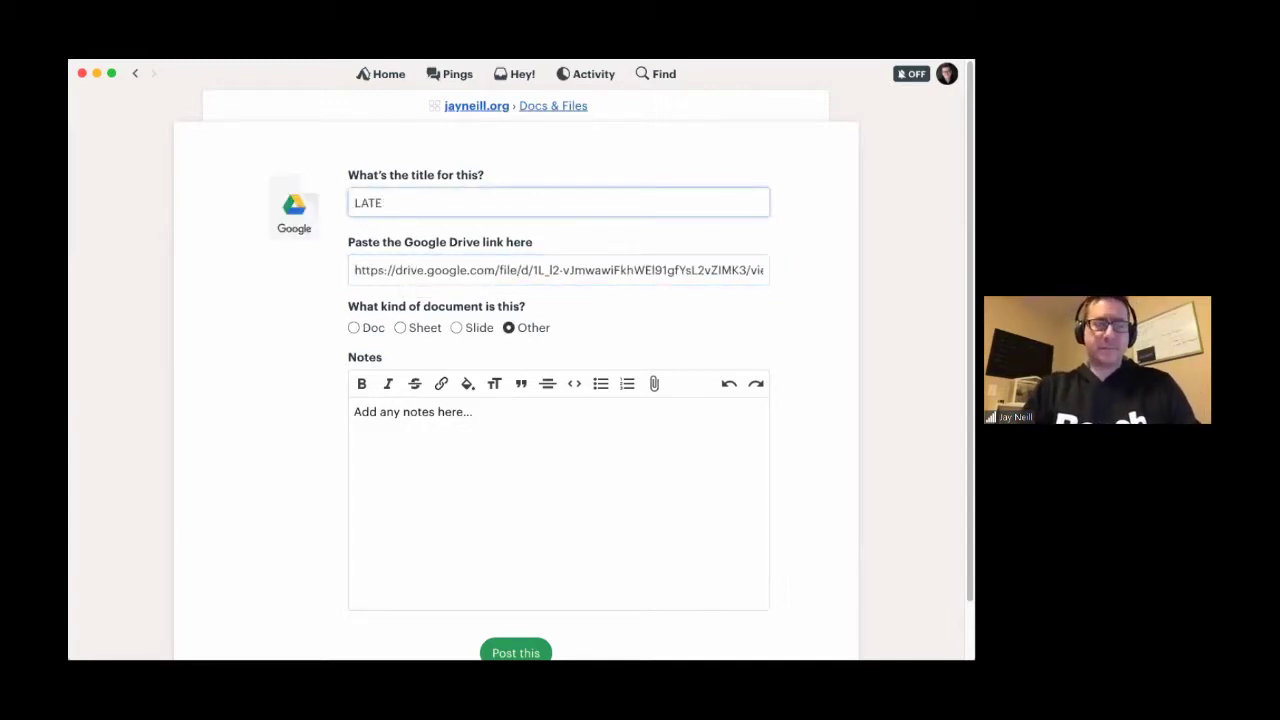
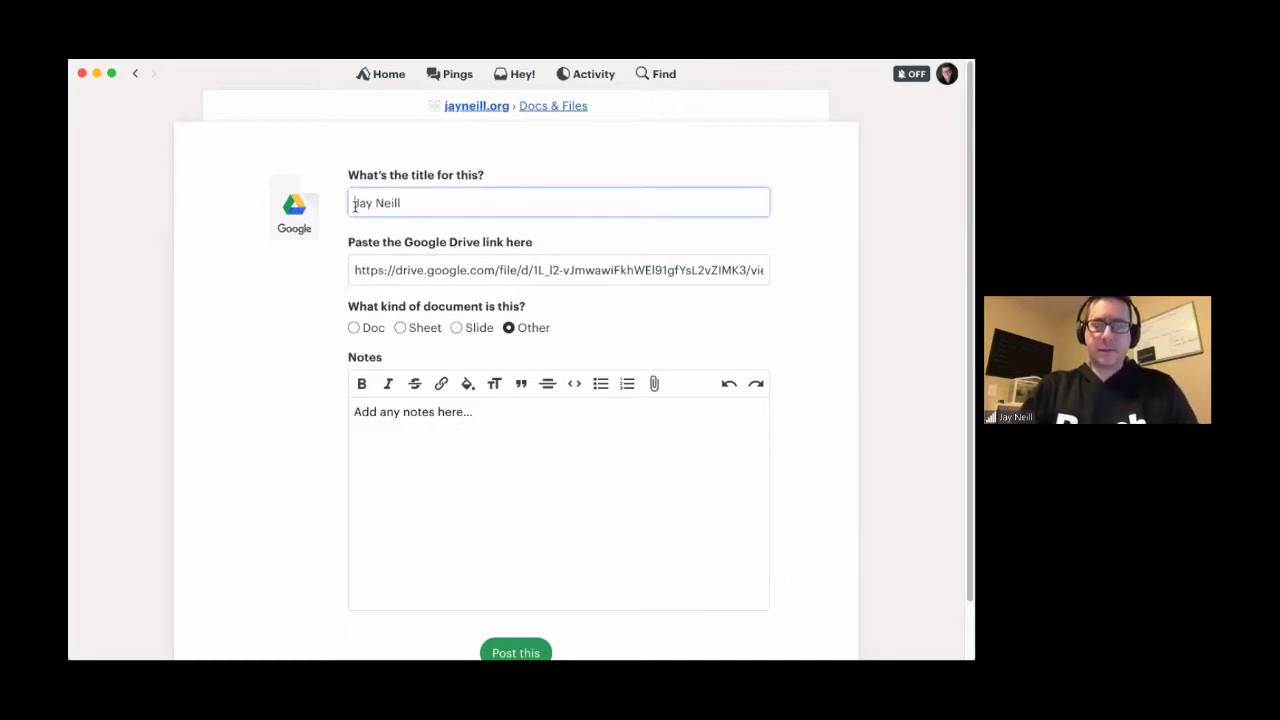
pyautogui.write('Image')
pyautogui.press('BackSpace')
pyautogui.write(':')
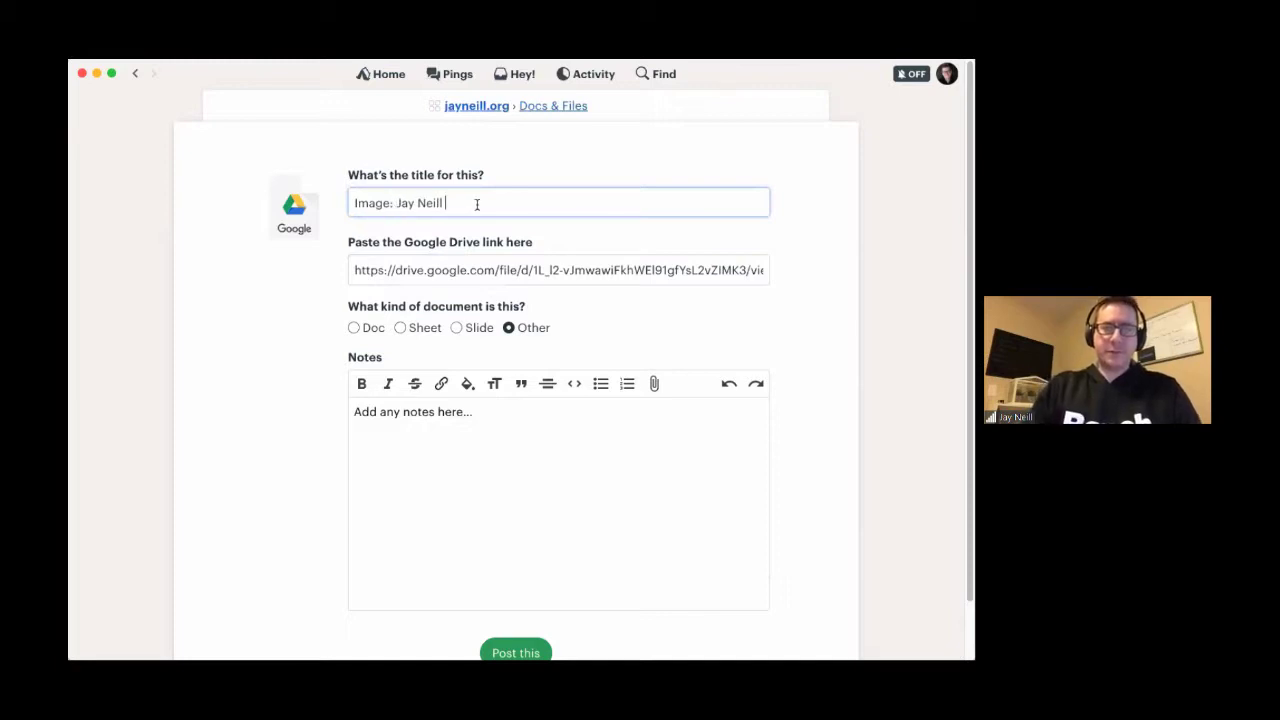
pyautogui.click(451, 463)
pyautogui.write('H')
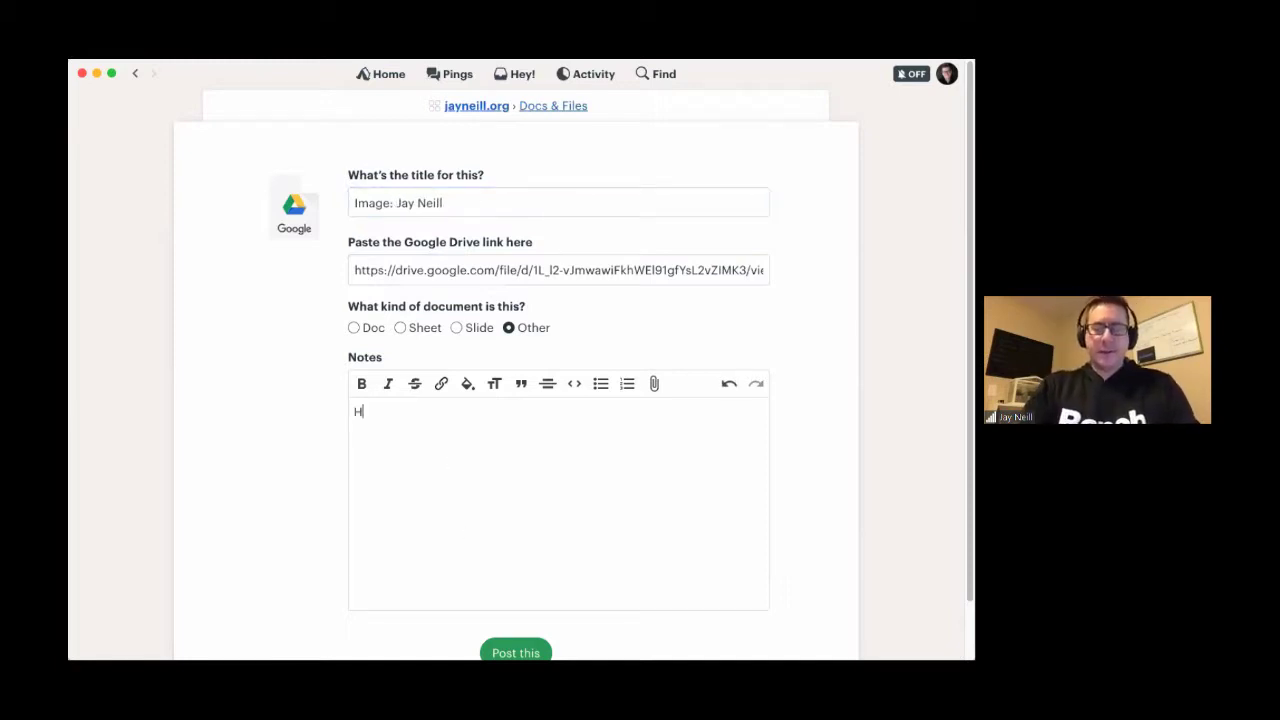
pyautogui.write('ere is the late')
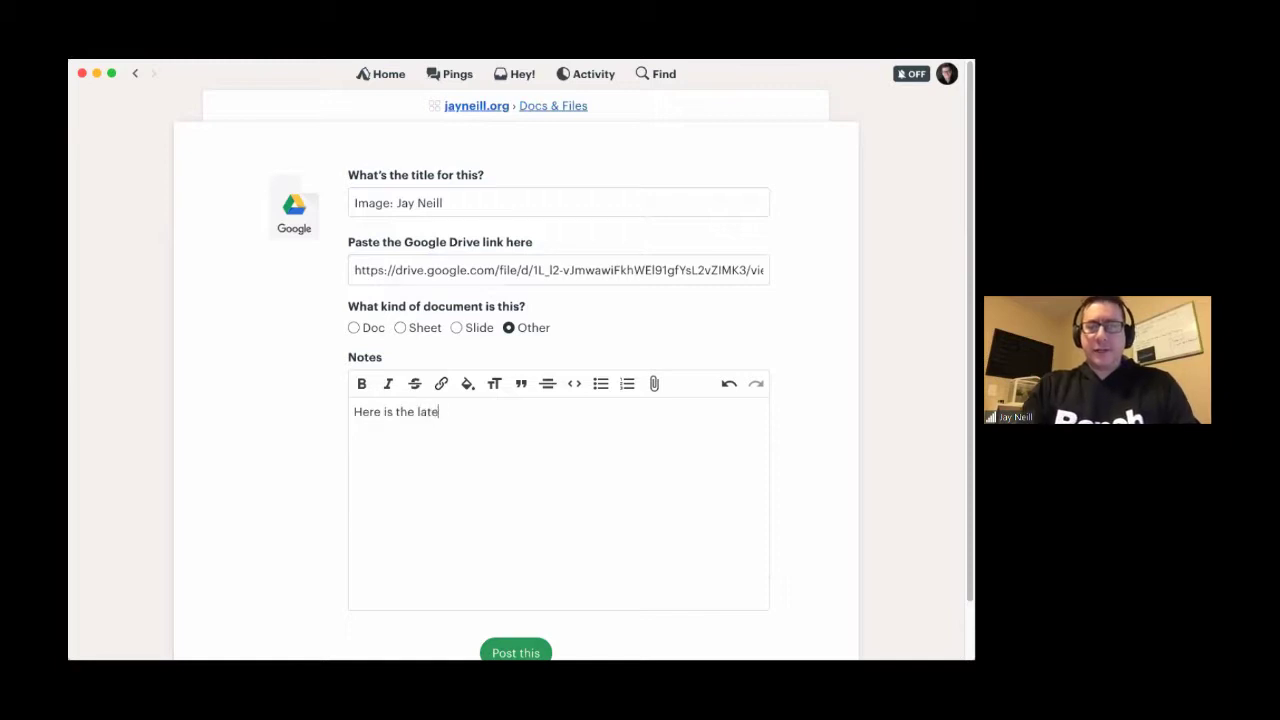
pyautogui.write('st client photo')
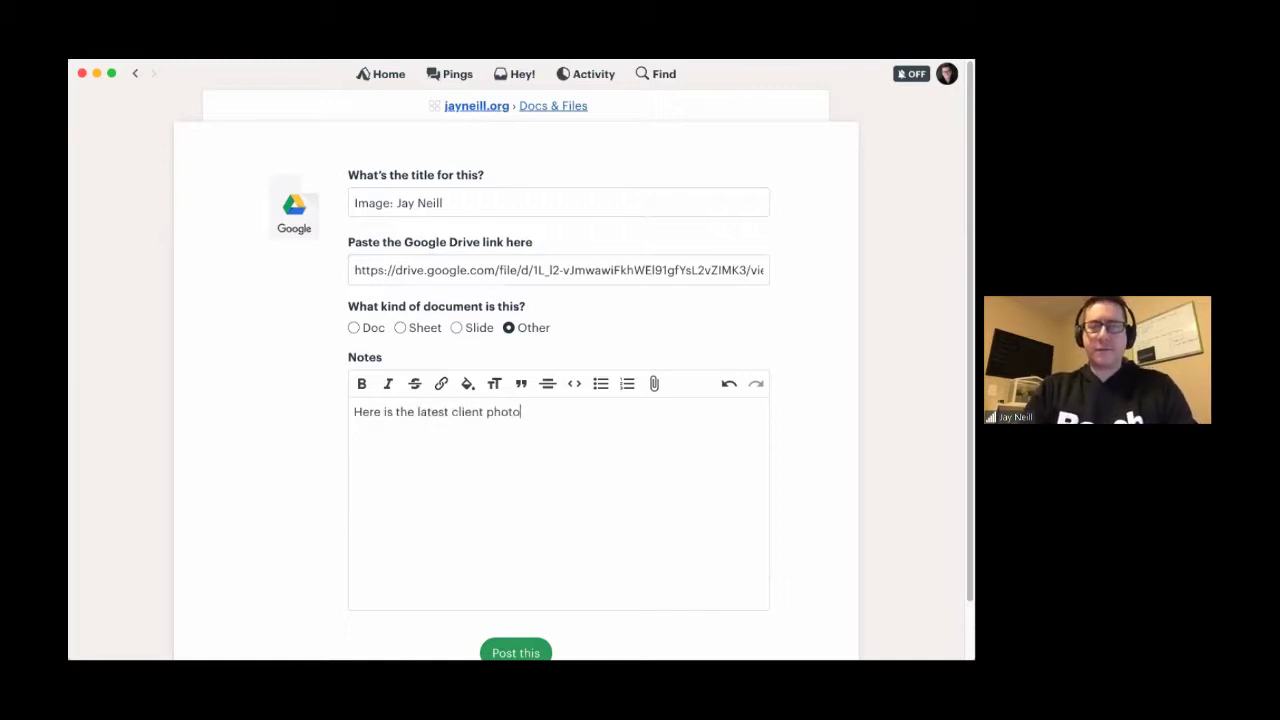
pyautogui.write(' of Jay.')
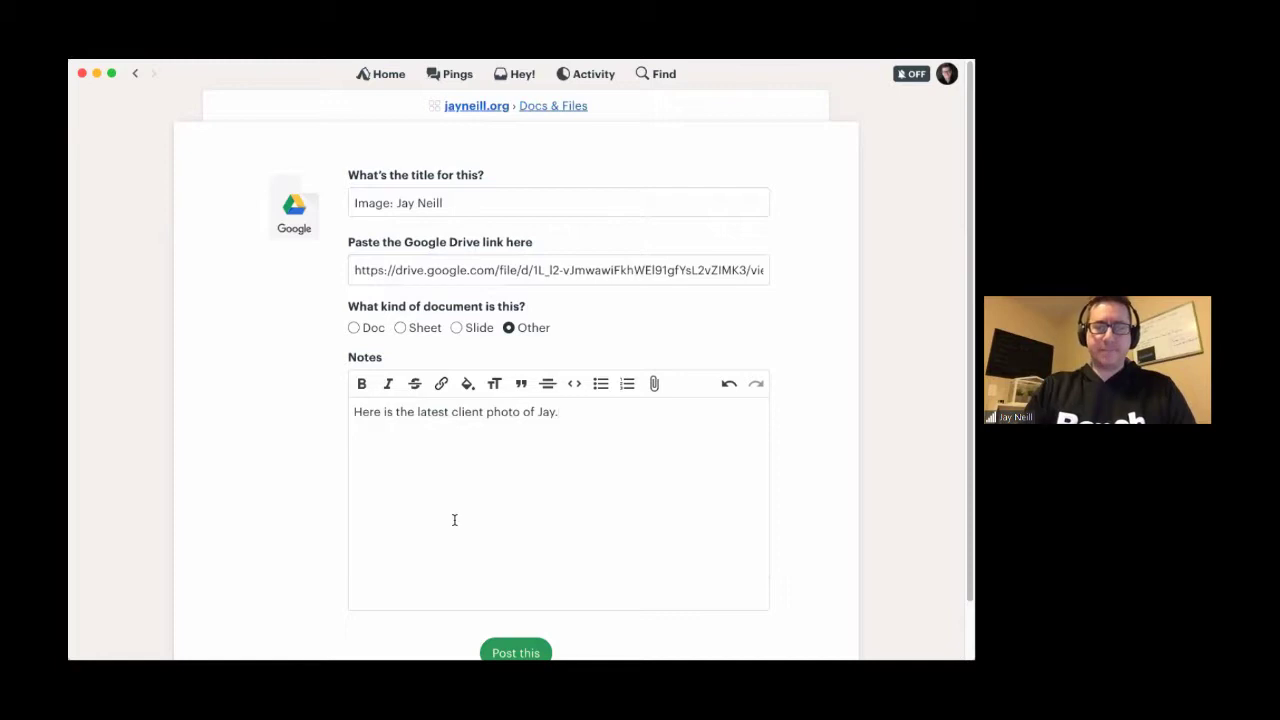
pyautogui.scroll(-2, 451, 510)
pyautogui.click(512, 593)
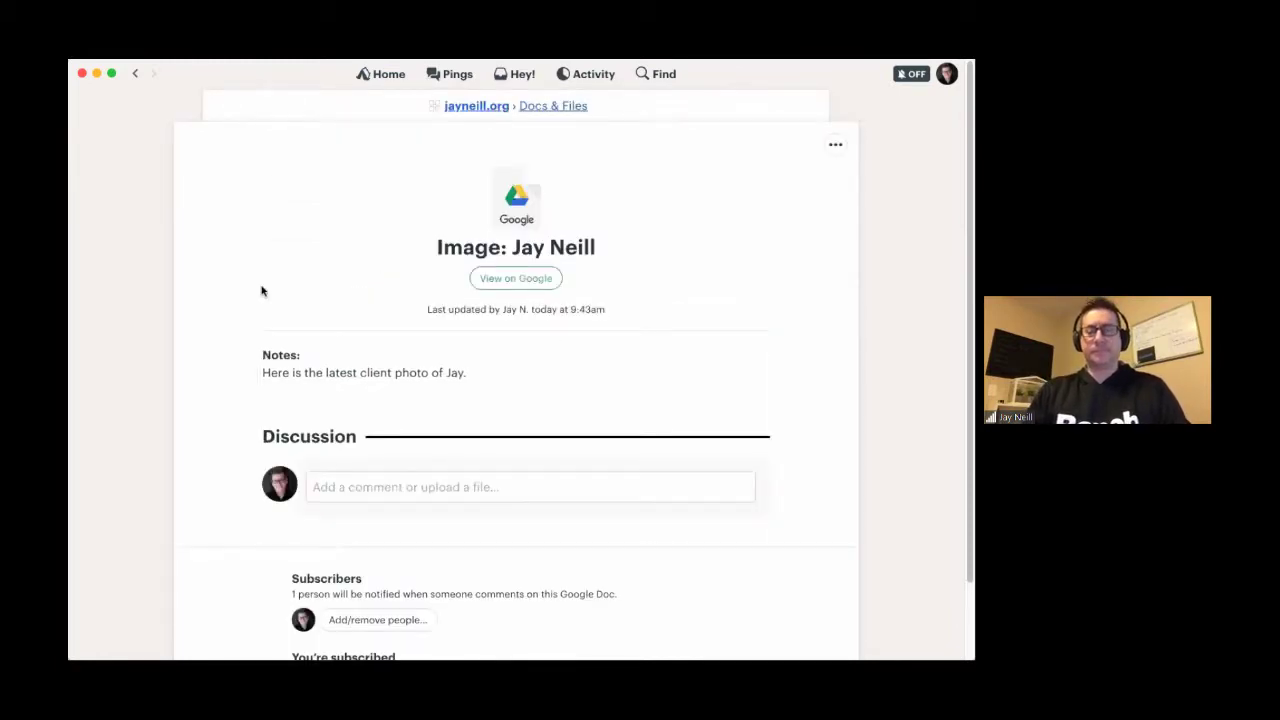
pyautogui.scroll(-2, 440, 280)
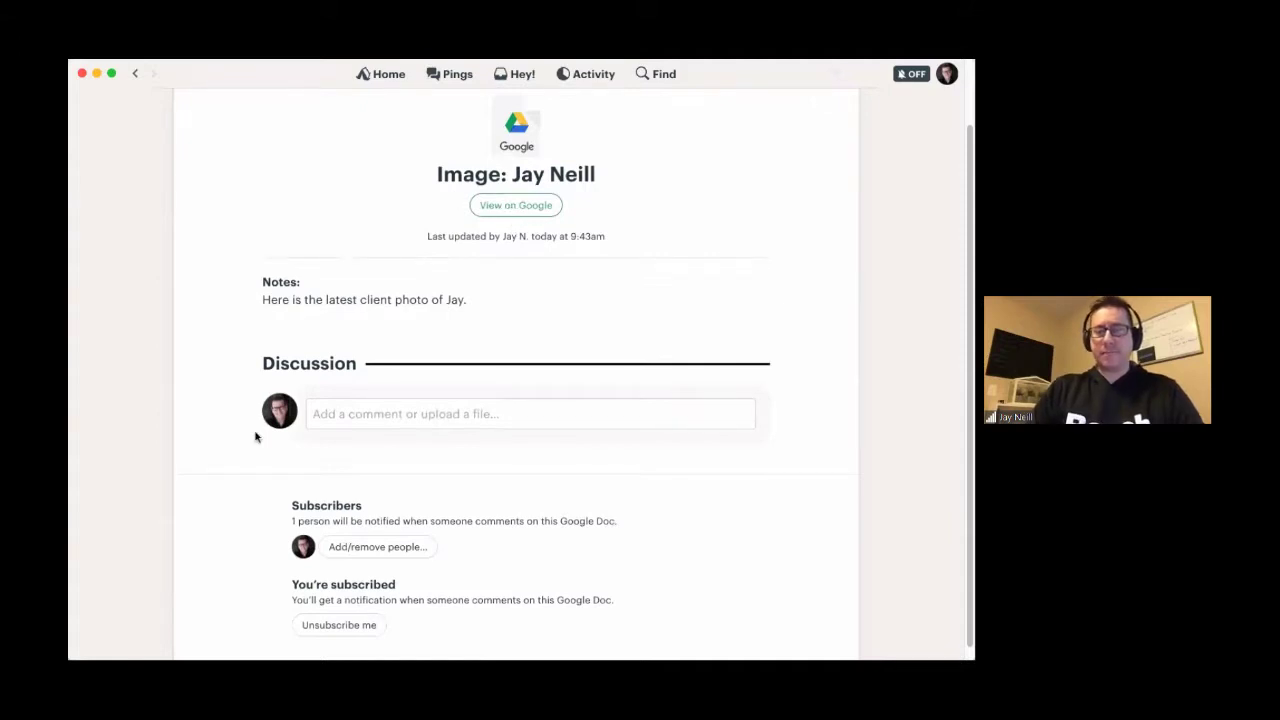
pyautogui.scroll(2, 255, 436)
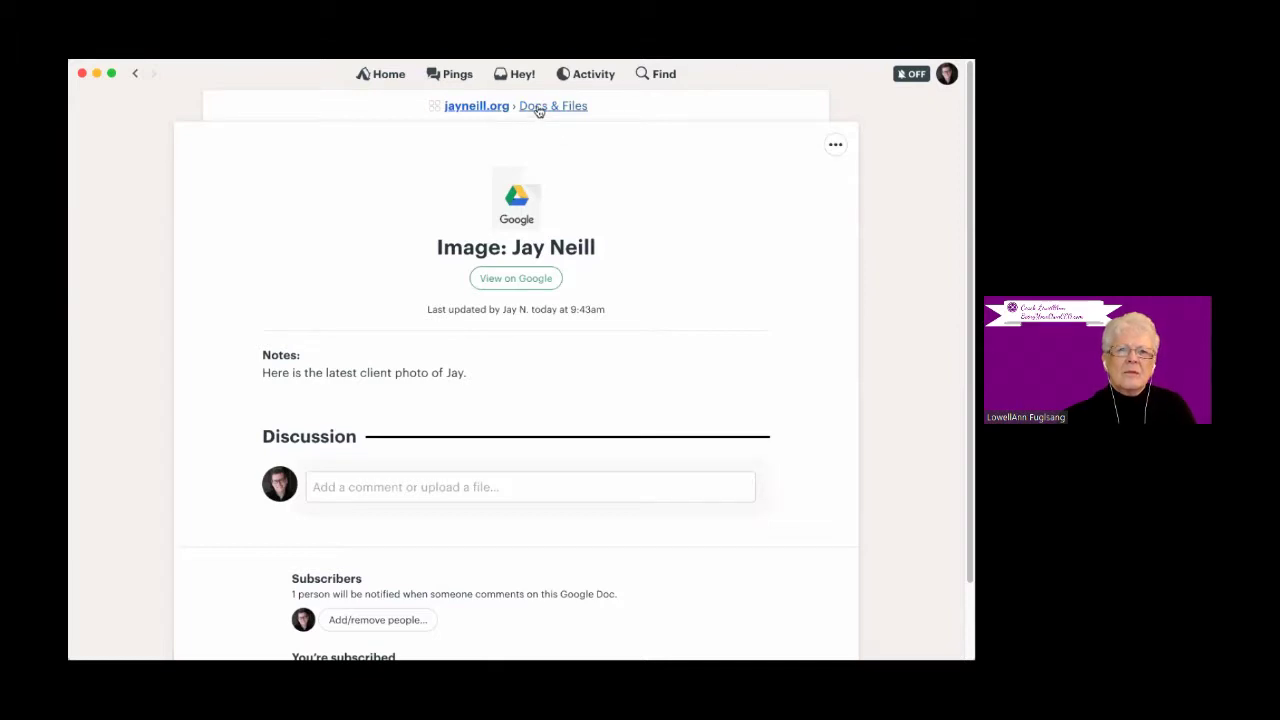
pyautogui.click(479, 106)
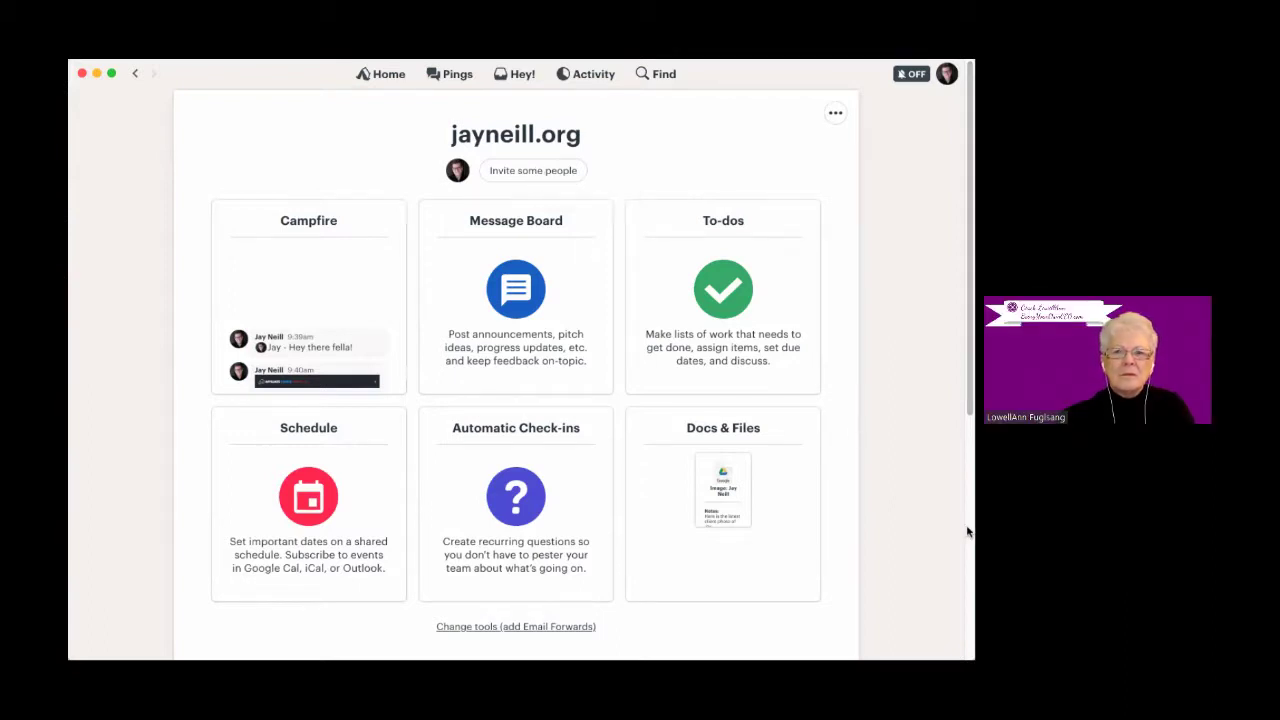
pyautogui.click(532, 172)
pyautogui.click(494, 105)
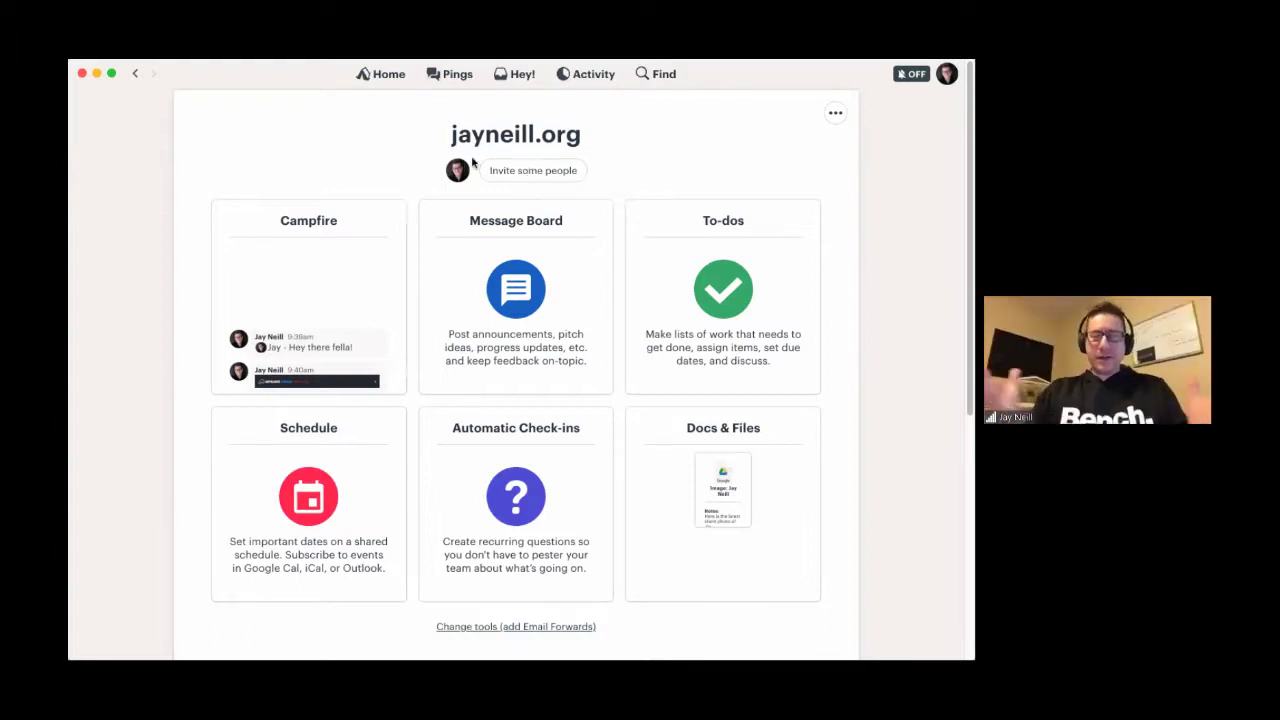
pyautogui.click(518, 183)
# - Open the invite-people form and browse the company list without choosing a company
pyautogui.click(263, 180)
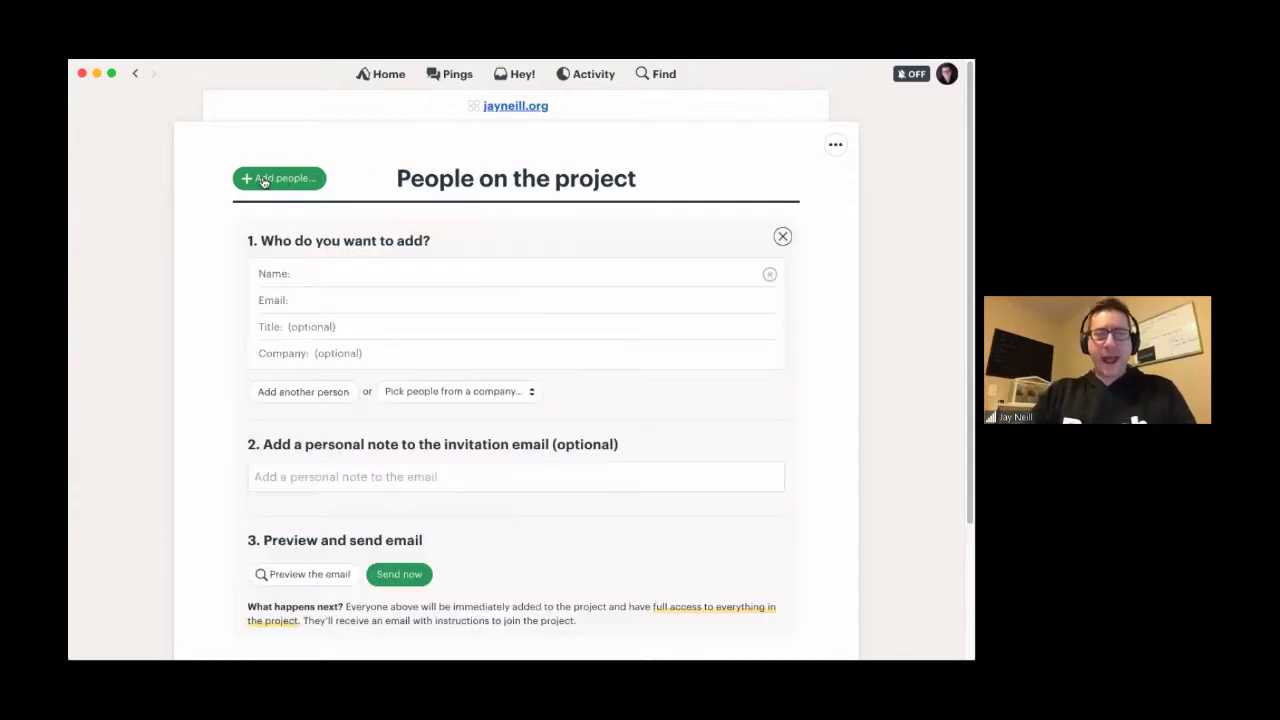
pyautogui.scroll(-1, 371, 409)
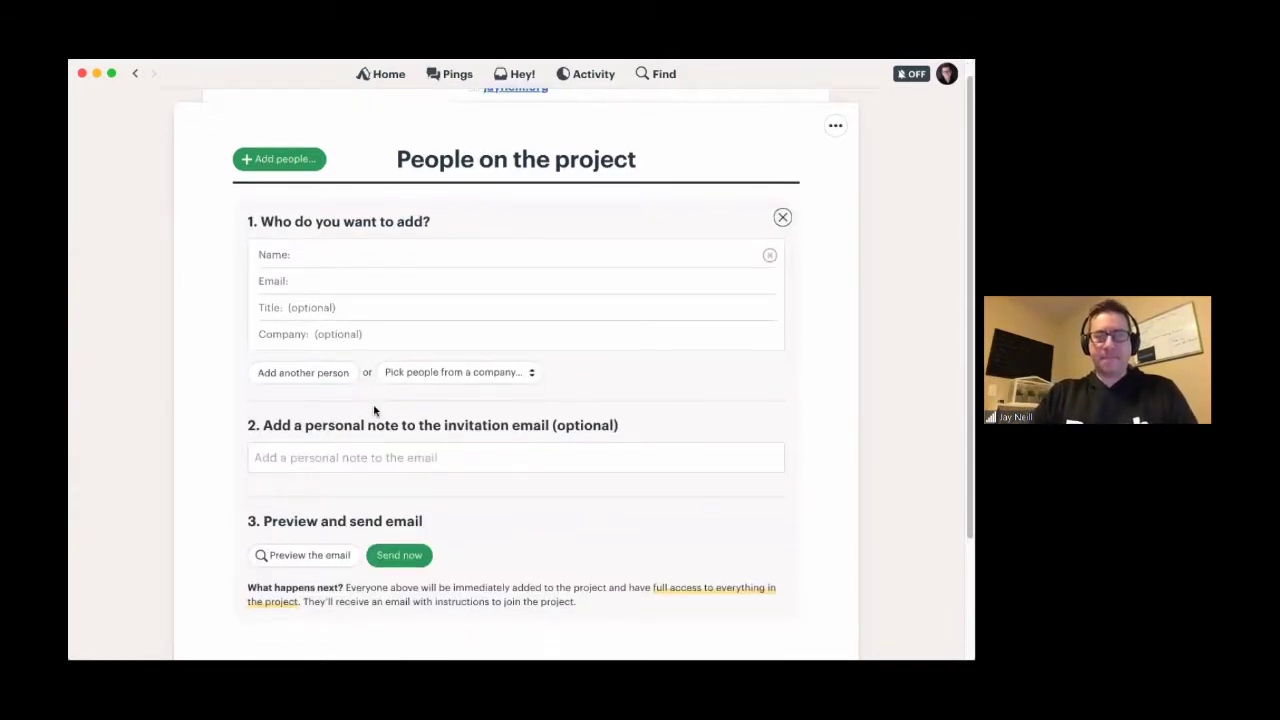
pyautogui.click(277, 256)
pyautogui.scroll(-2, 383, 311)
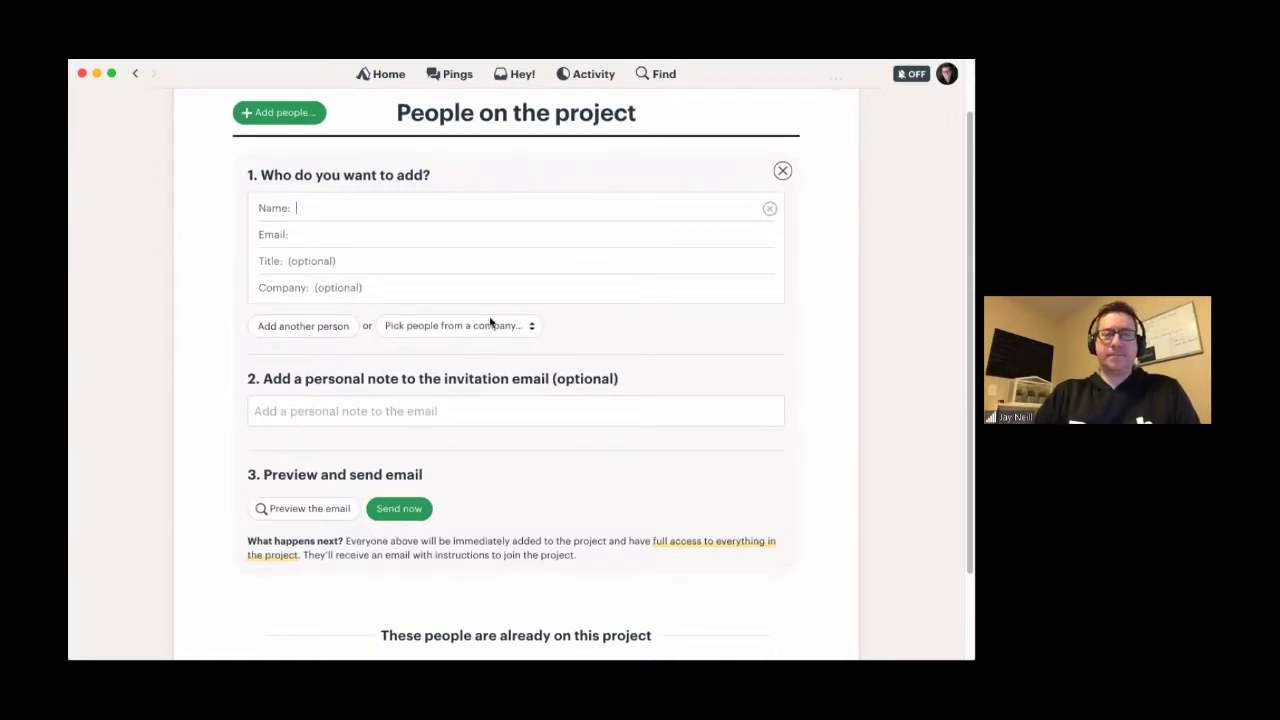
pyautogui.click(459, 327)
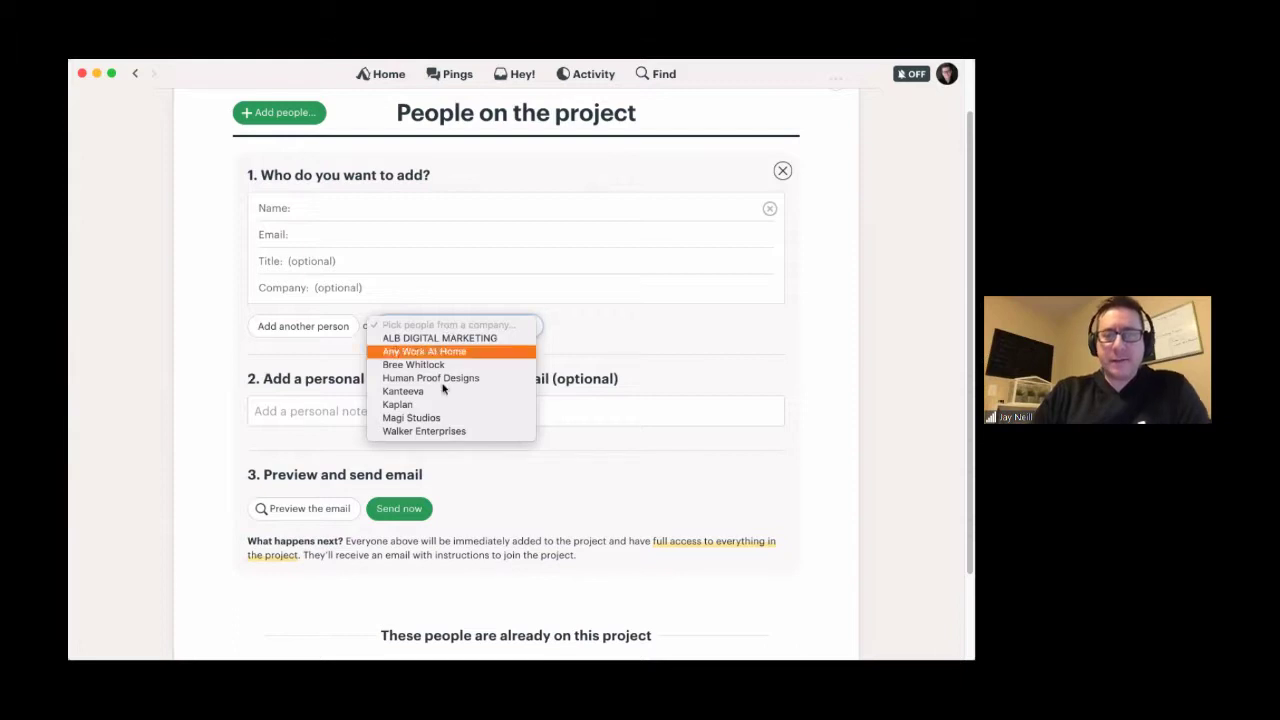
pyautogui.click(245, 351)
# - Try a partial name in the Name field, then clear it and dismiss the suggestions
pyautogui.click(290, 207)
pyautogui.write('Dav')
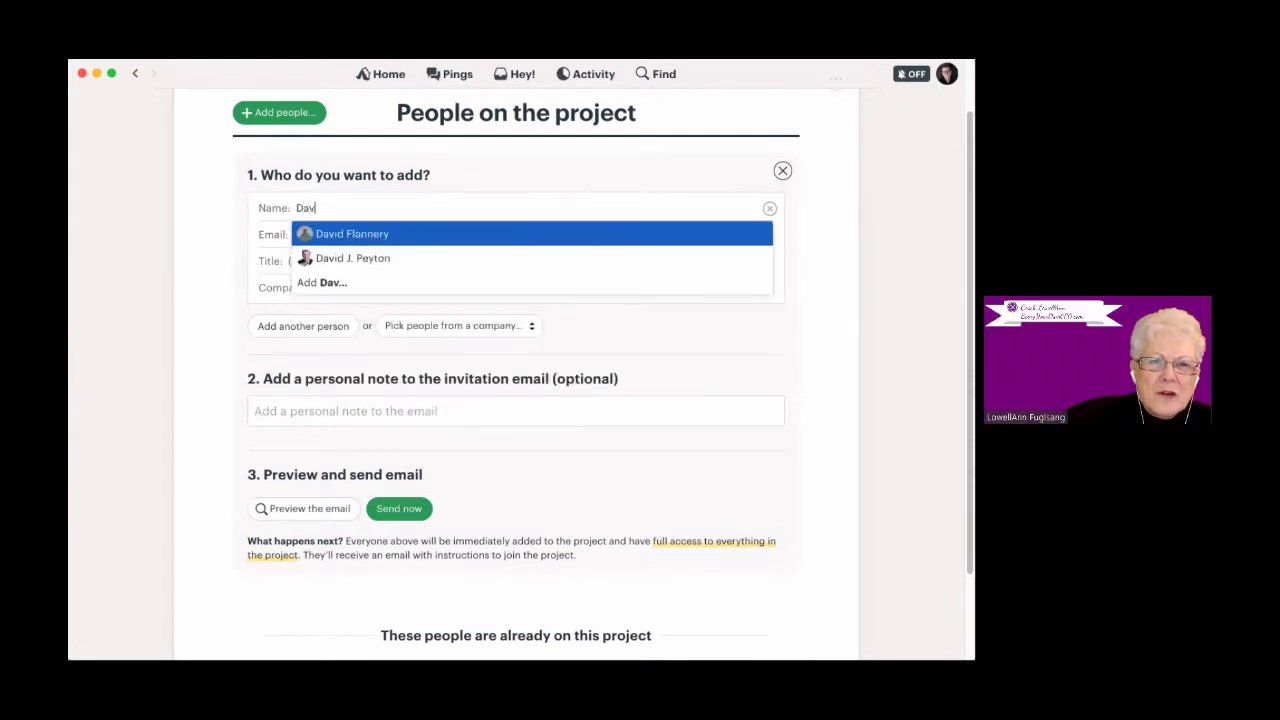
pyautogui.press('BackSpace')
pyautogui.press('BackSpace')
pyautogui.press('BackSpace')
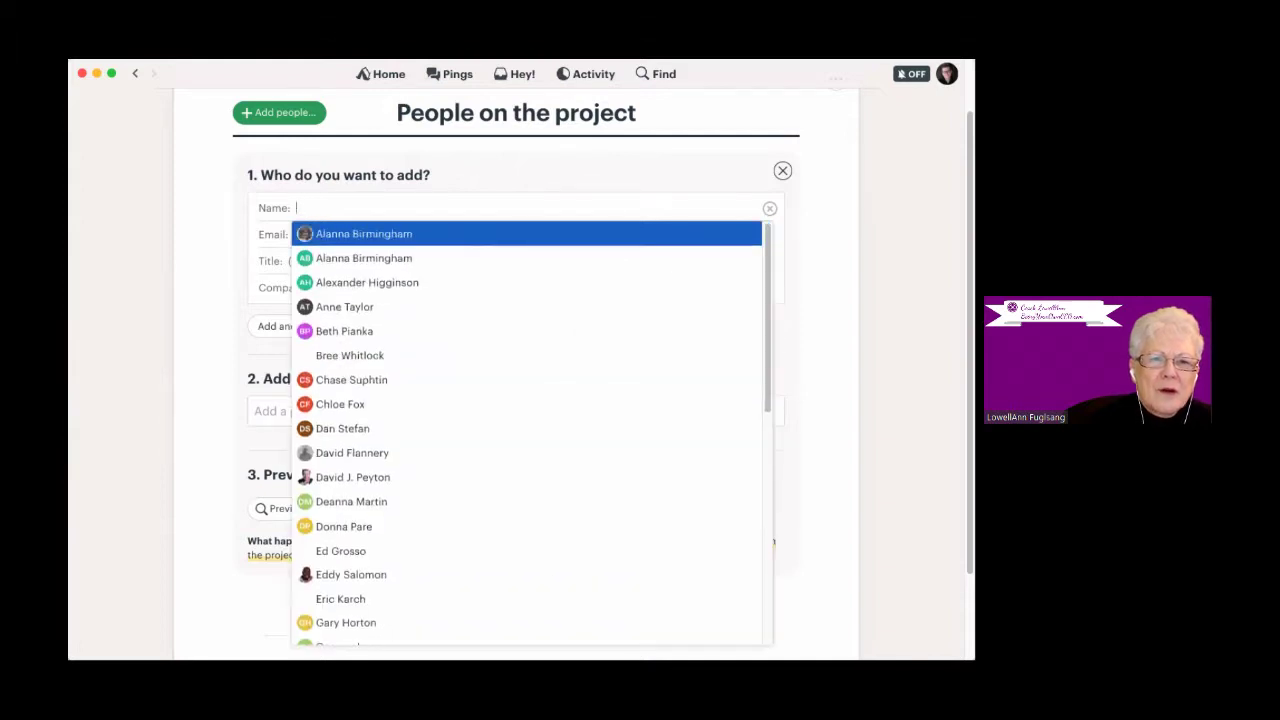
pyautogui.click(213, 255)
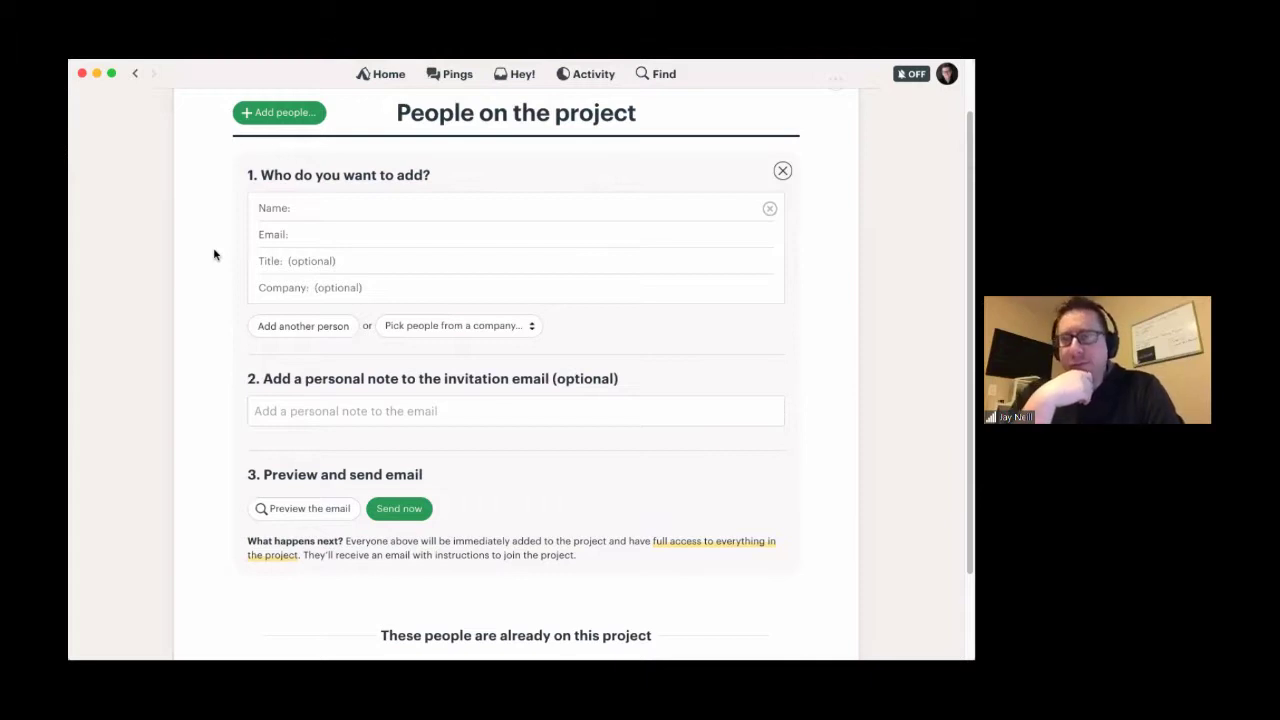
pyautogui.click(330, 204)
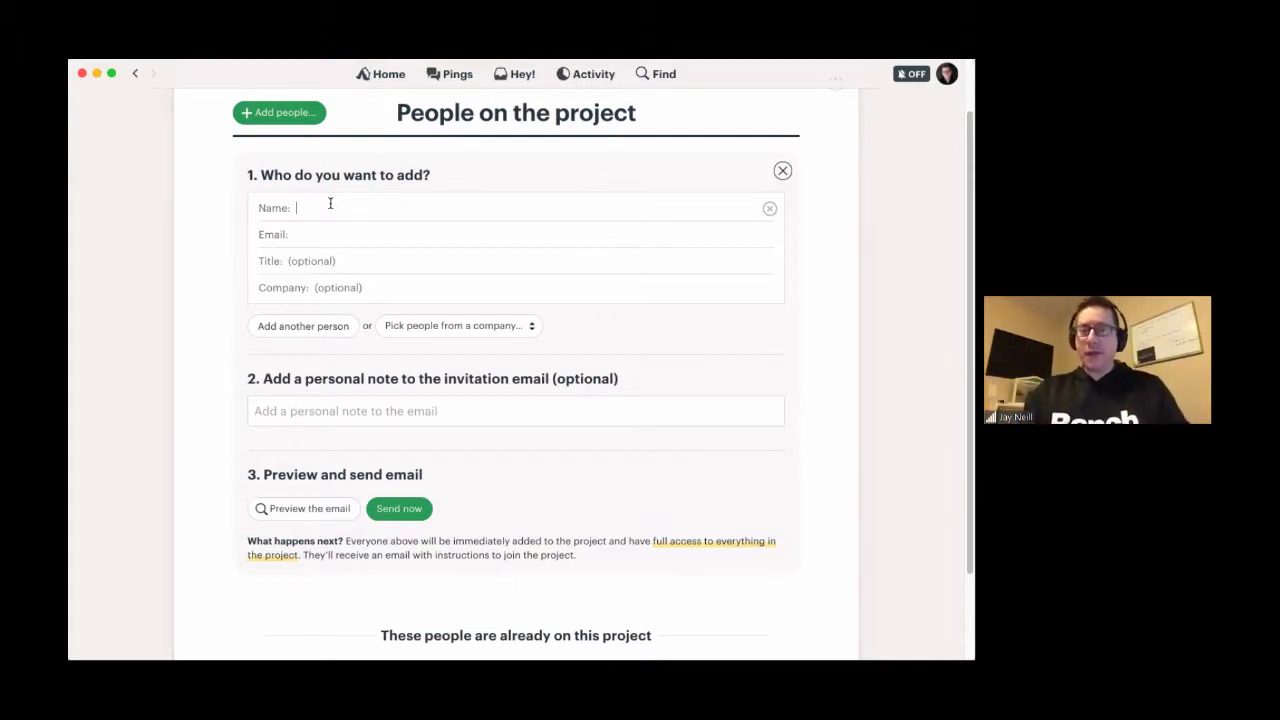
pyautogui.write('dave')
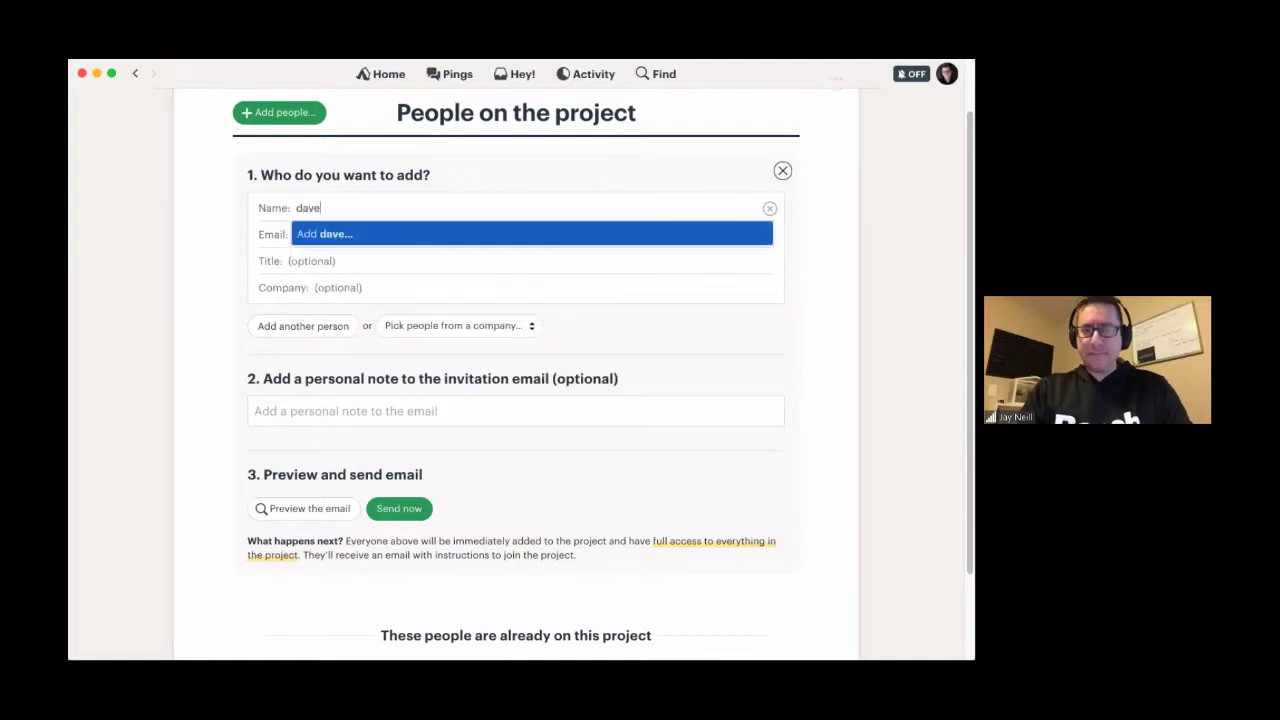
pyautogui.press('BackSpace')
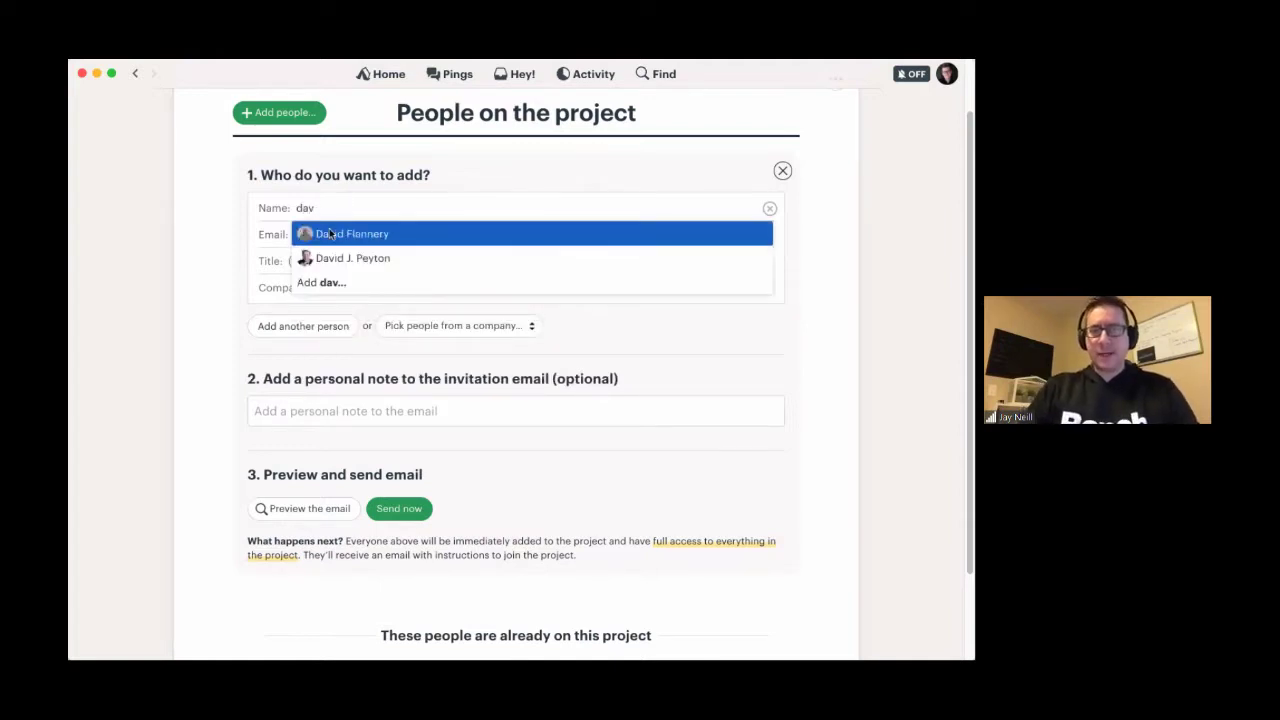
pyautogui.click(331, 234)
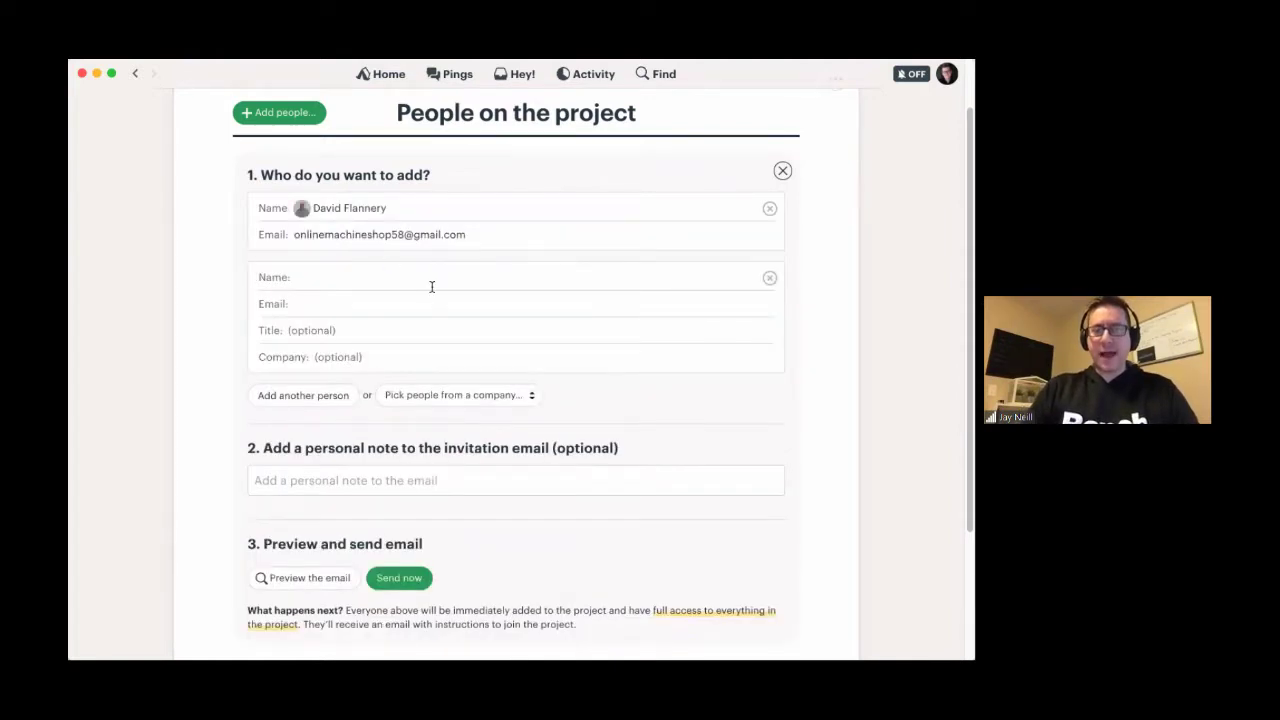
pyautogui.scroll(-3, 431, 286)
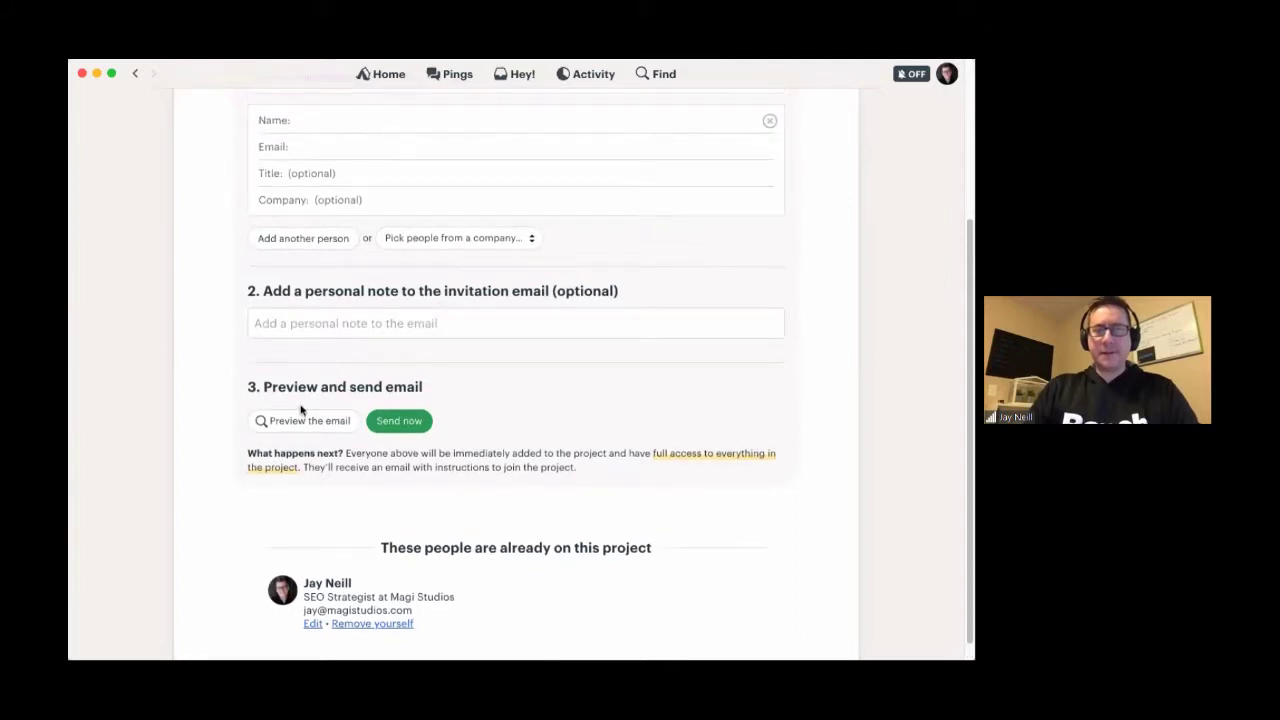
pyautogui.click(395, 424)
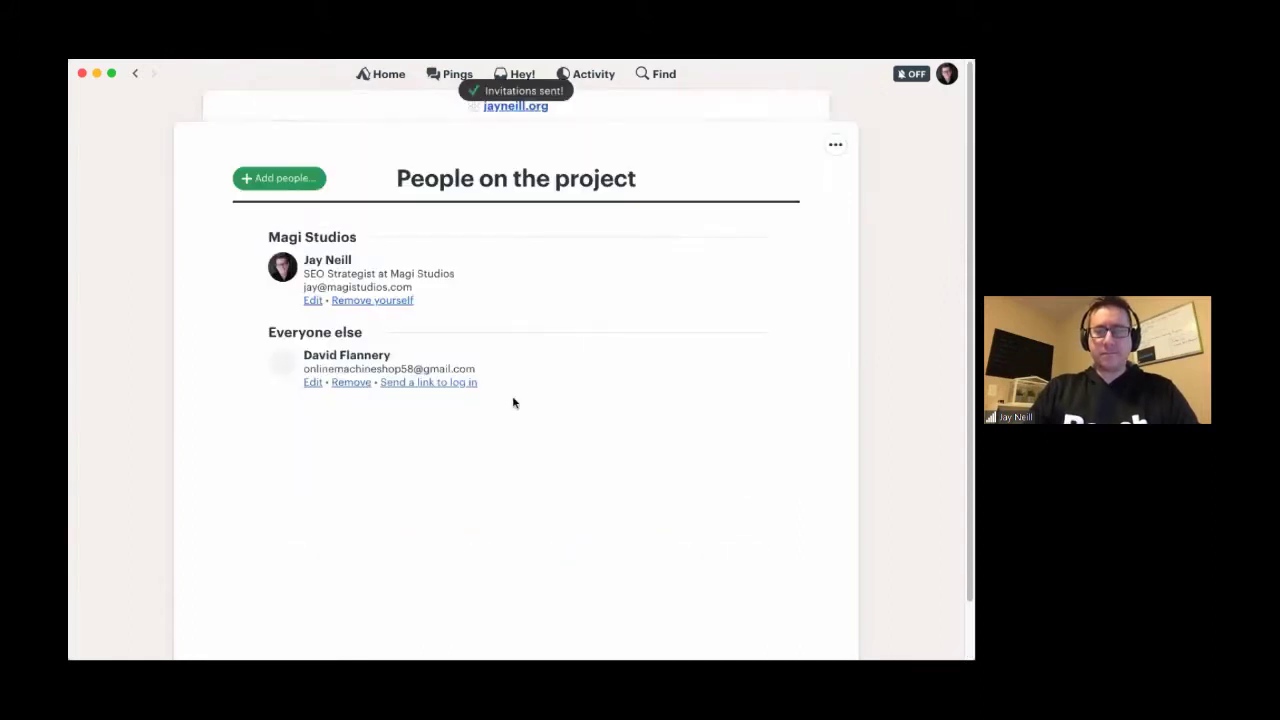
pyautogui.click(505, 109)
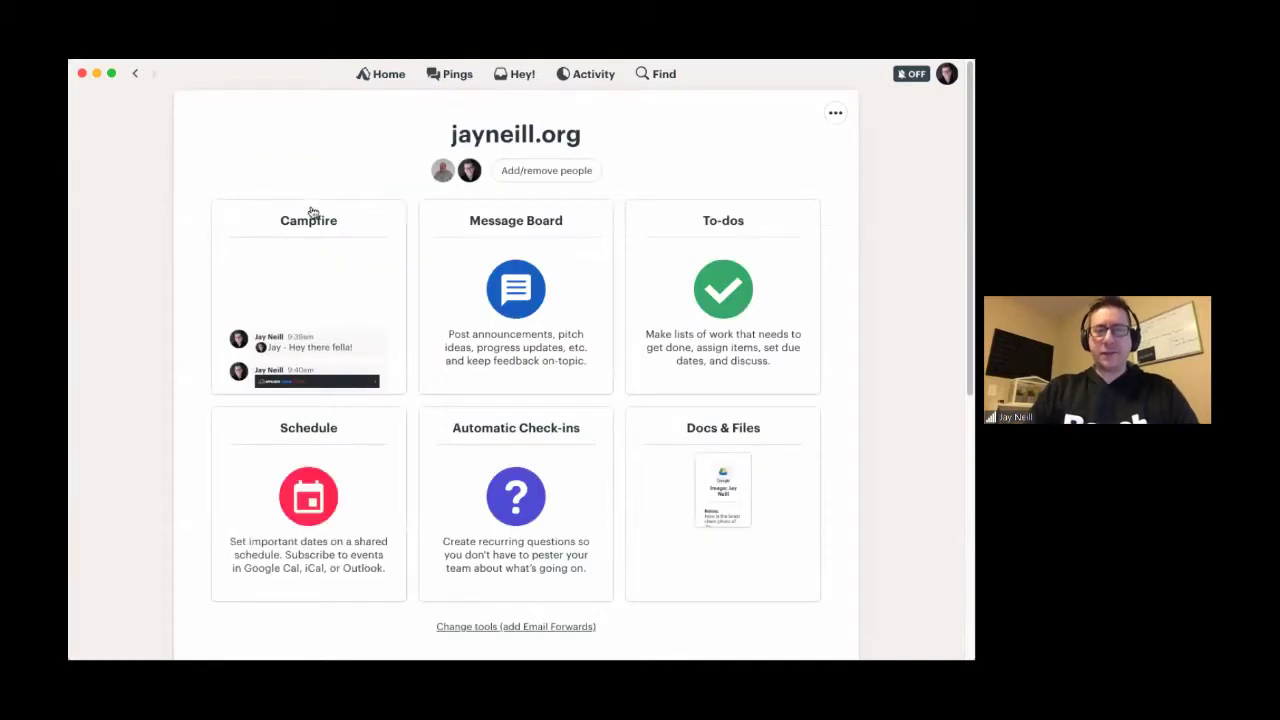
# - Post 'Welcome @-mentioned teammate to this awesome project' in the project's Campfire chat
pyautogui.click(366, 209)
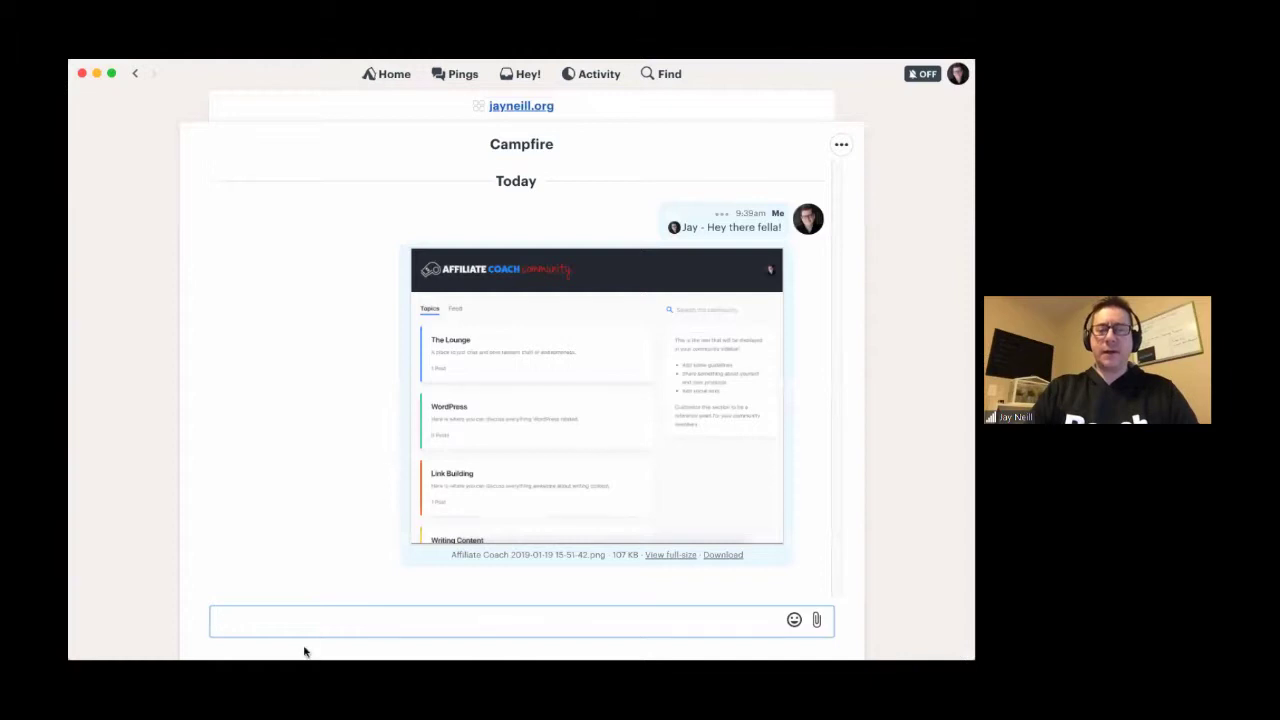
pyautogui.write('Welcome')
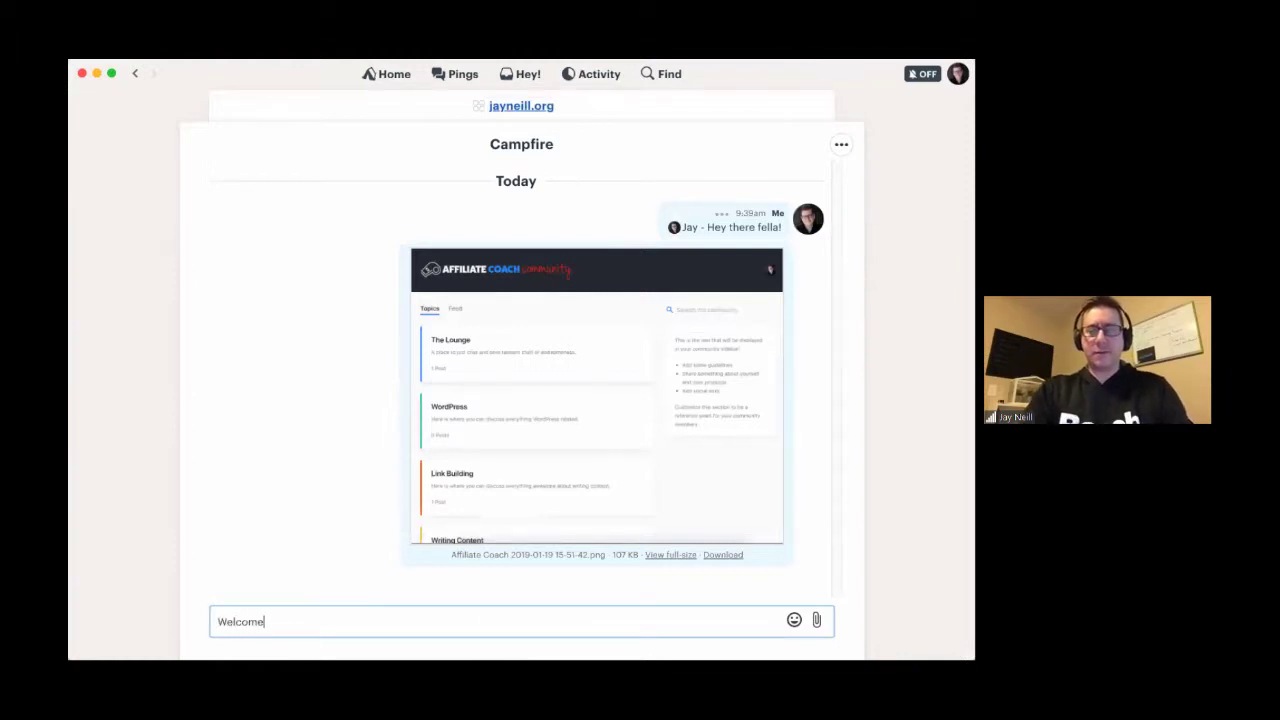
pyautogui.write('@David')
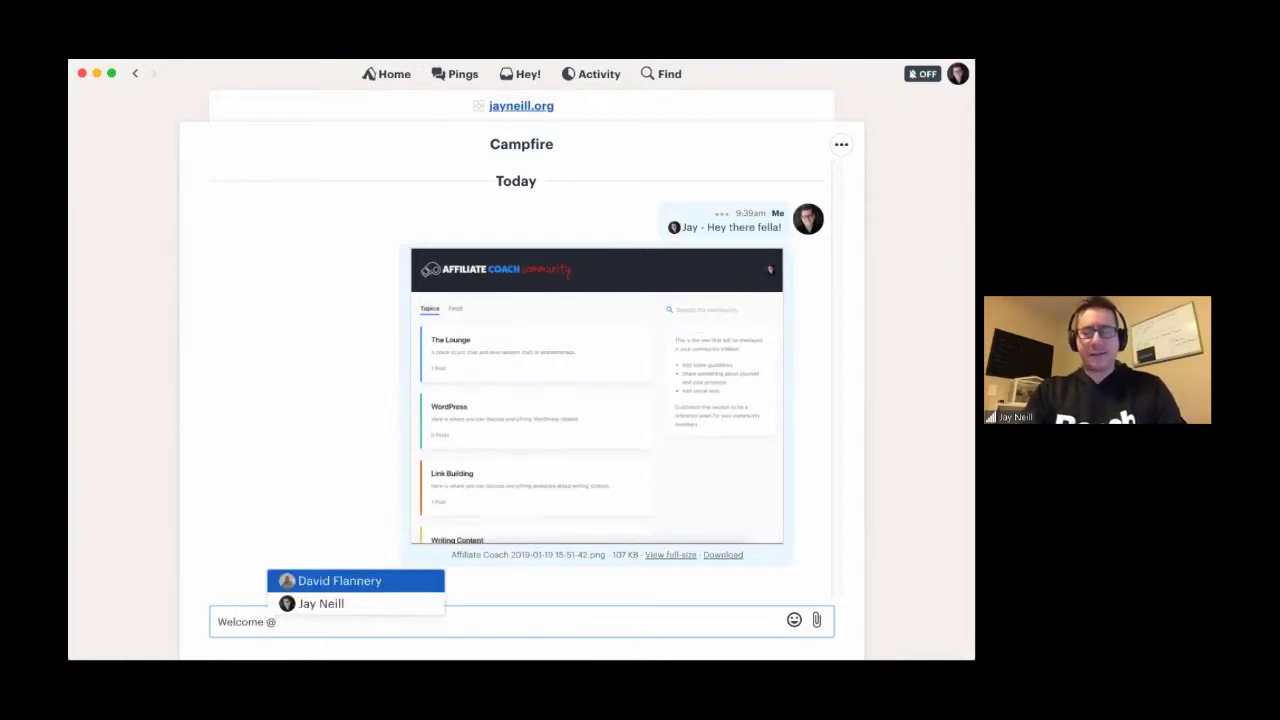
pyautogui.press('Return')
pyautogui.write('to this ')
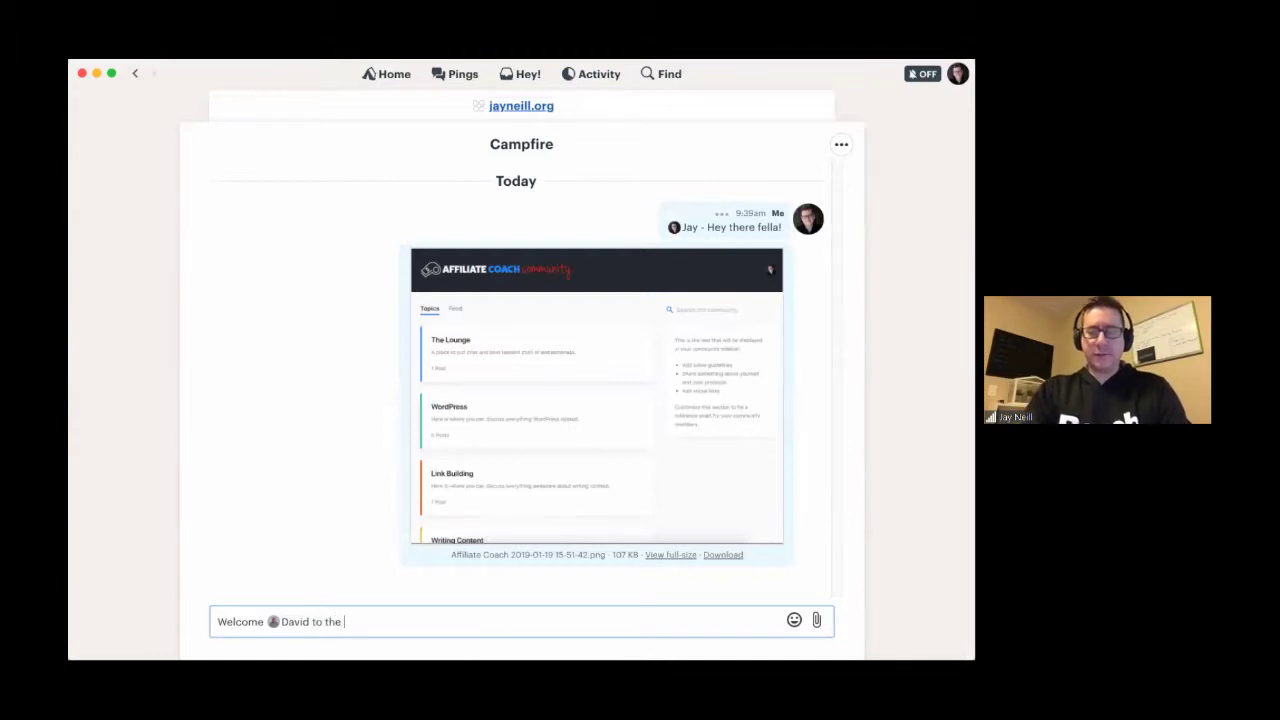
pyautogui.write('awesomepr')
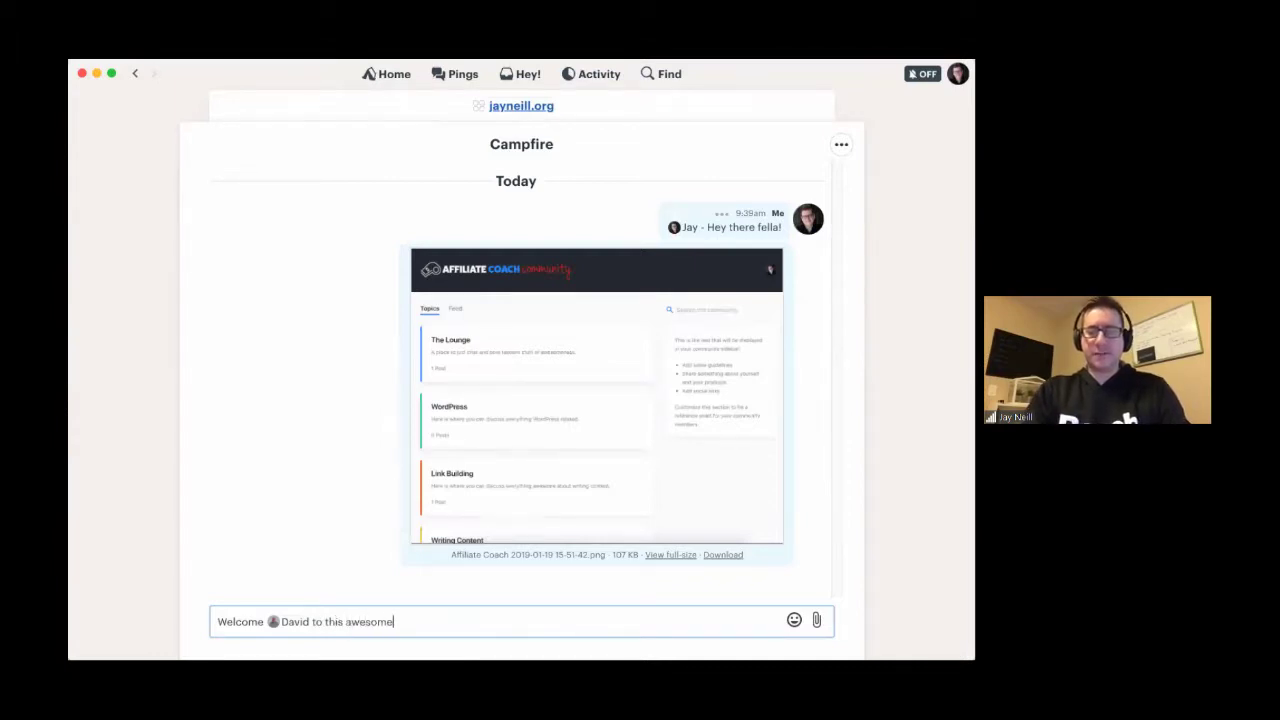
pyautogui.press('BackSpace')
pyautogui.press('BackSpace')
pyautogui.write('project')
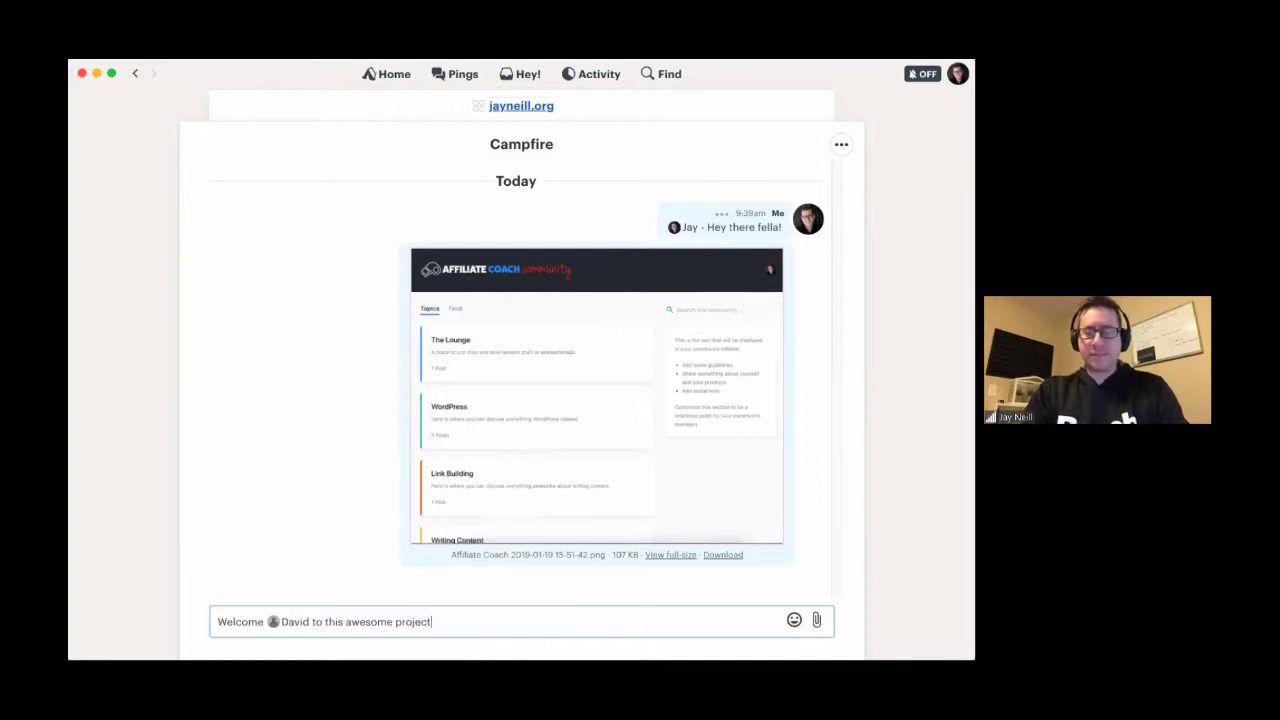
pyautogui.press('Return')
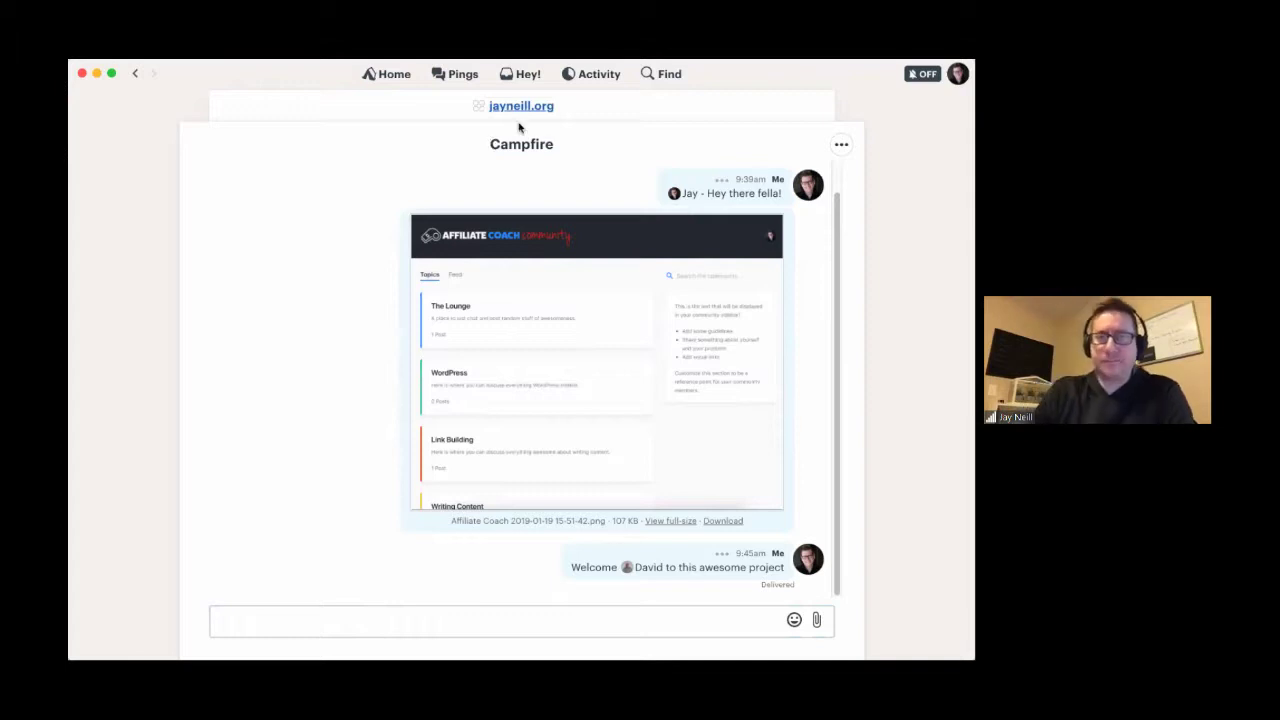
pyautogui.click(517, 107)
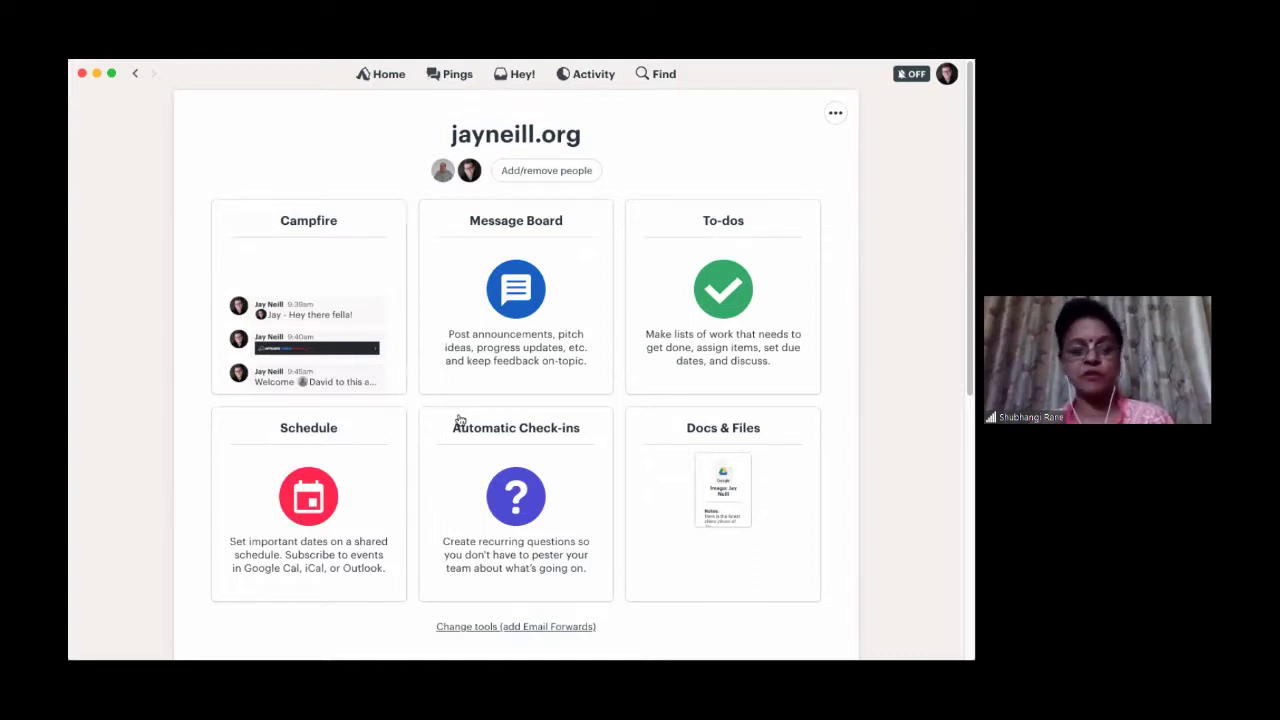
pyautogui.click(513, 360)
pyautogui.scroll(-2, 162, 314)
pyautogui.scroll(2, 162, 314)
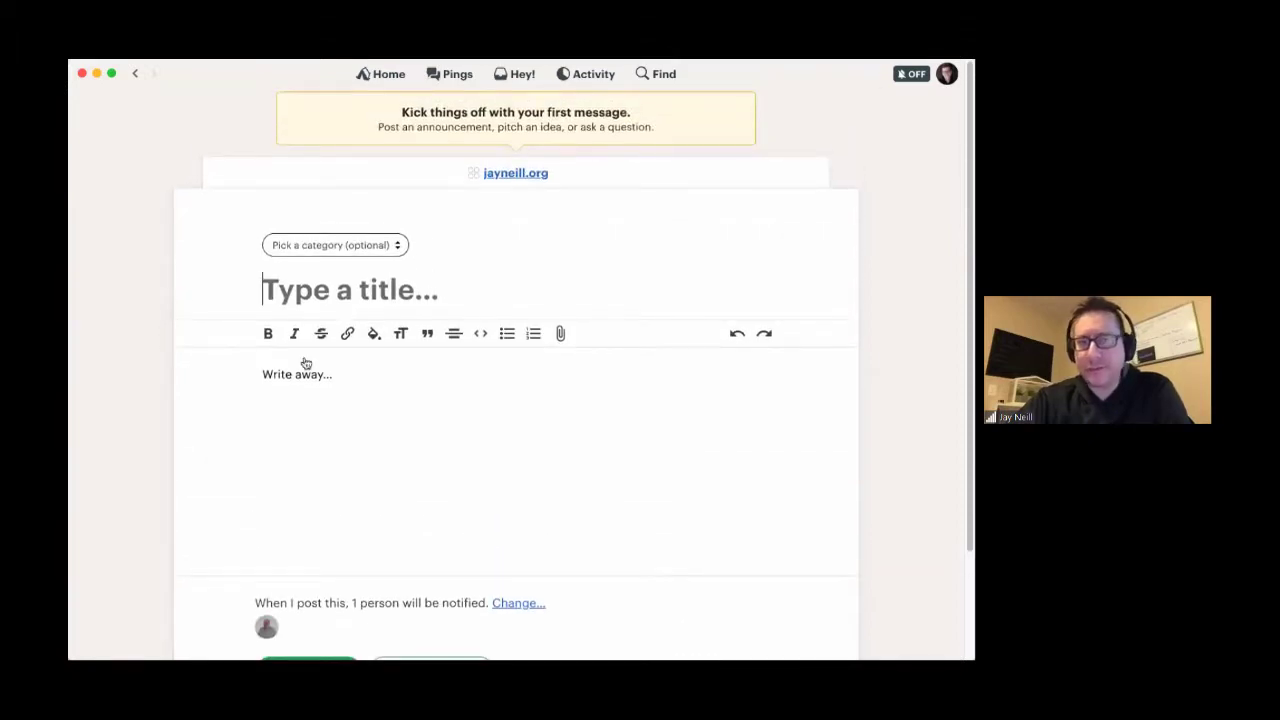
# - Set the message category to Announcement and title it 'Website Launch'
pyautogui.click(344, 246)
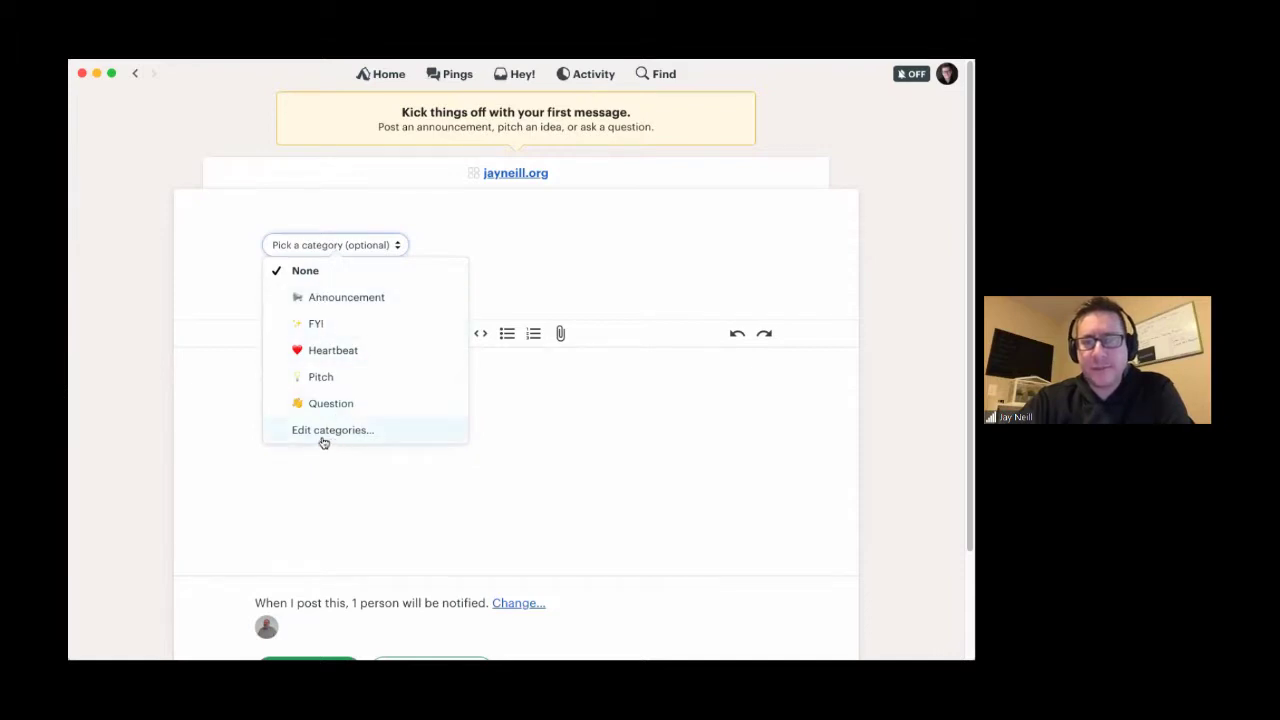
pyautogui.click(336, 297)
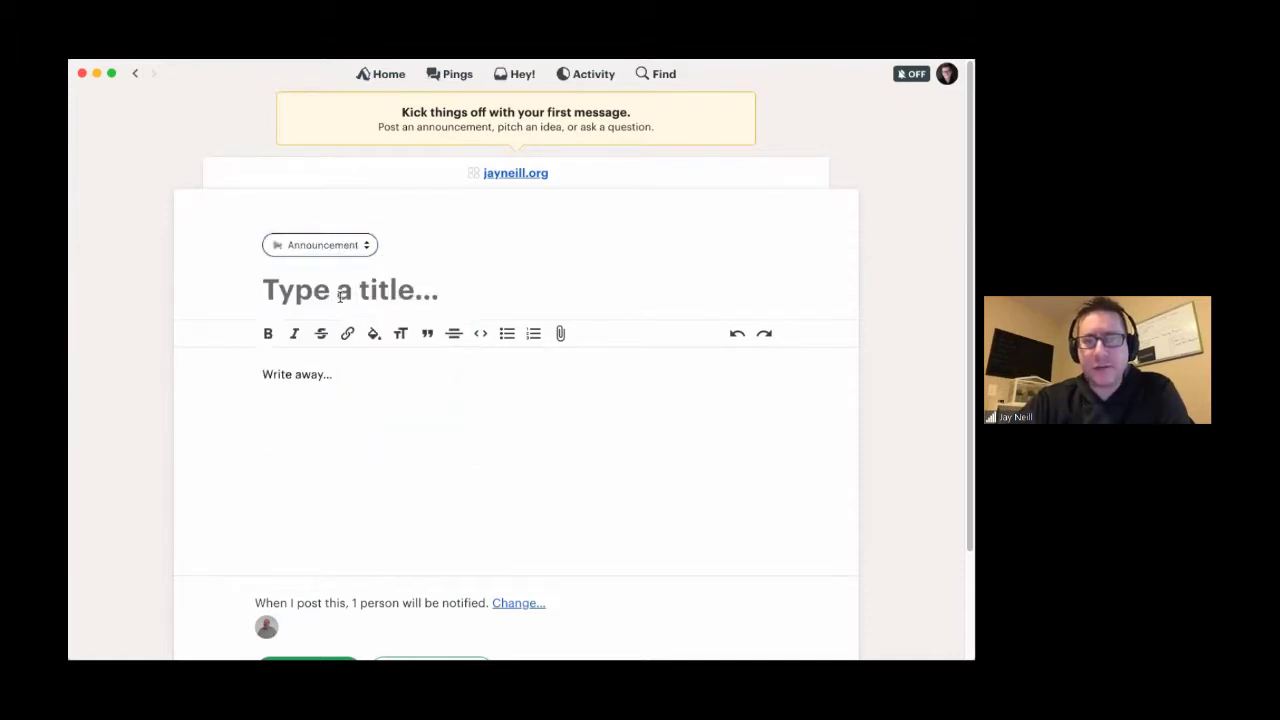
pyautogui.click(279, 292)
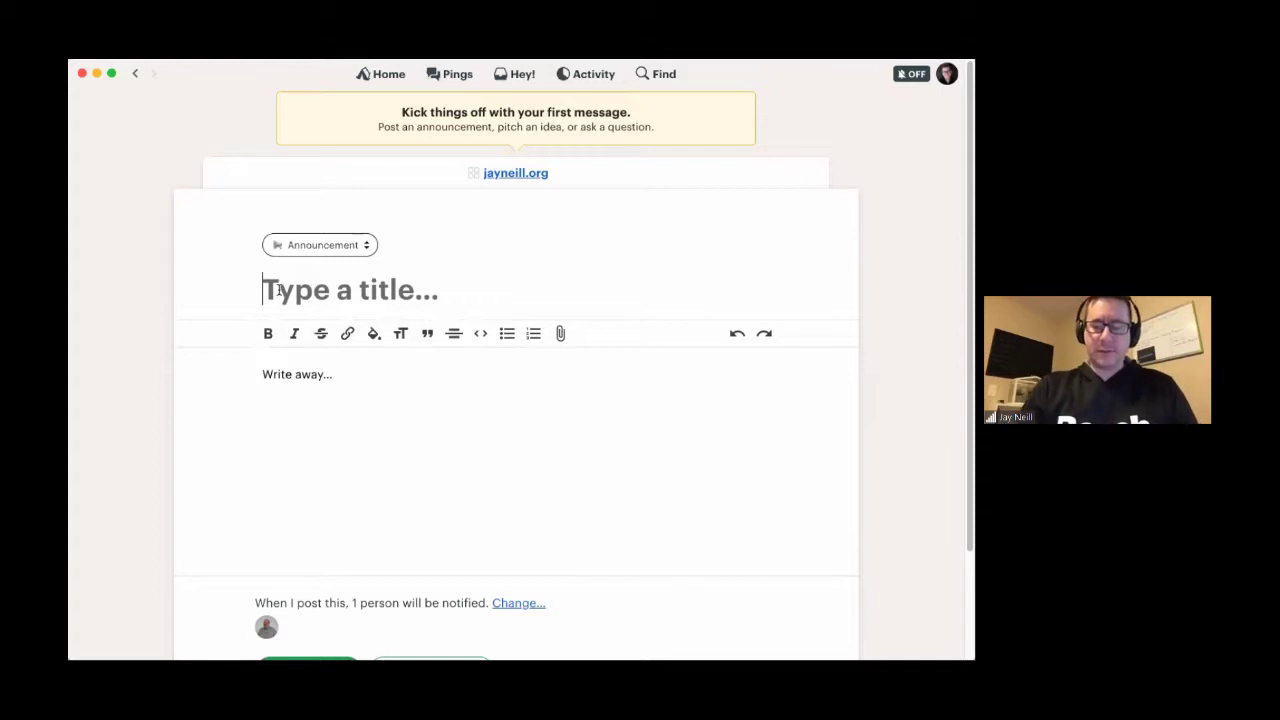
pyautogui.write('Website S')
pyautogui.press('BackSpace')
pyautogui.write('Launch')
# - Write the body 'Hello team' and 'We are planning to launch this website on March 1st.'
pyautogui.press('Tab')
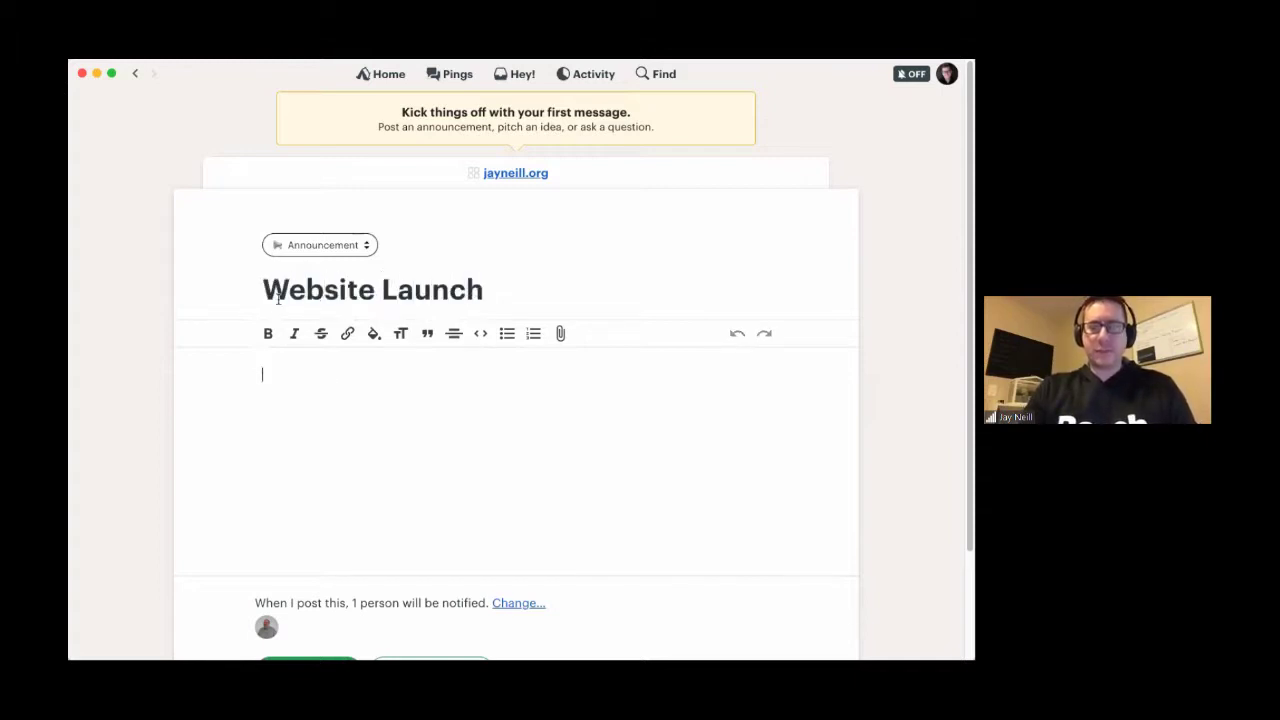
pyautogui.write('Hello team.')
pyautogui.press('Return')
pyautogui.write('We are planning to launch this websit')
pyautogui.press('BackSpace')
pyautogui.write('e ')
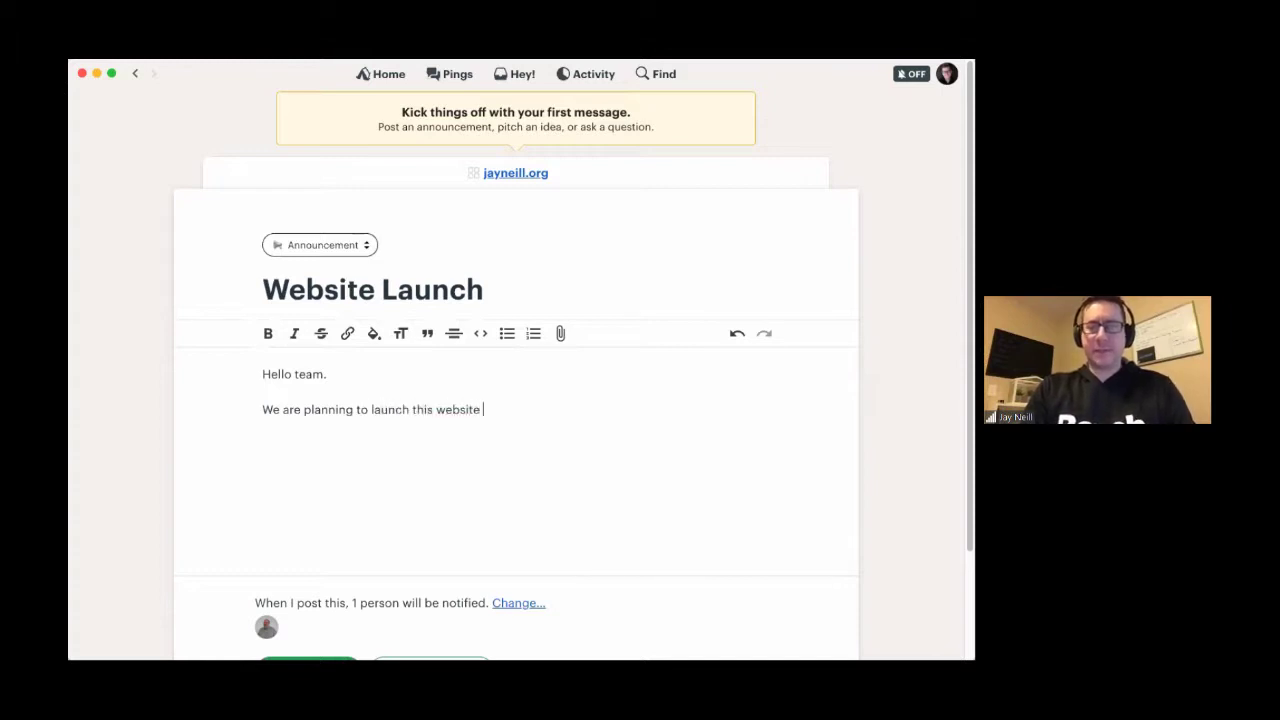
pyautogui.write('on M')
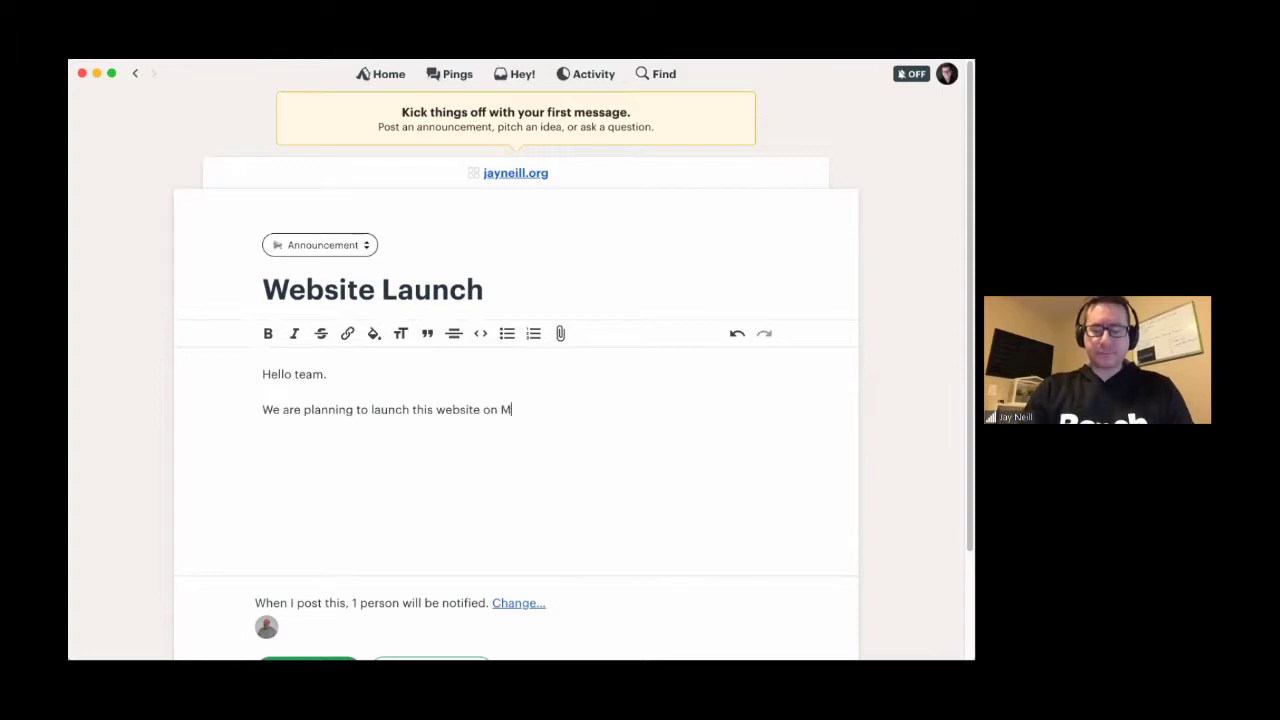
pyautogui.write('arch 1st.')
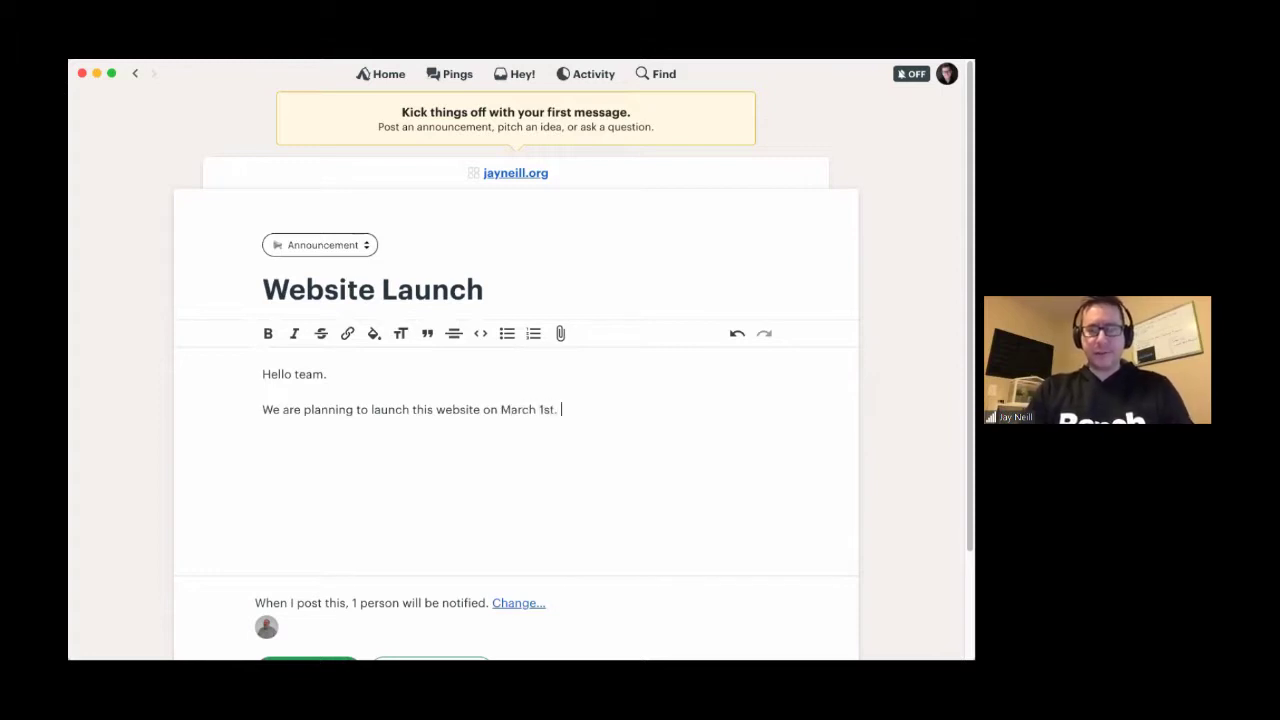
# - Add a paragraph @-mentioning a teammate and asking how their website projects are coming along
pyautogui.press('Return')
pyautogui.press('Return')
pyautogui.write('@')
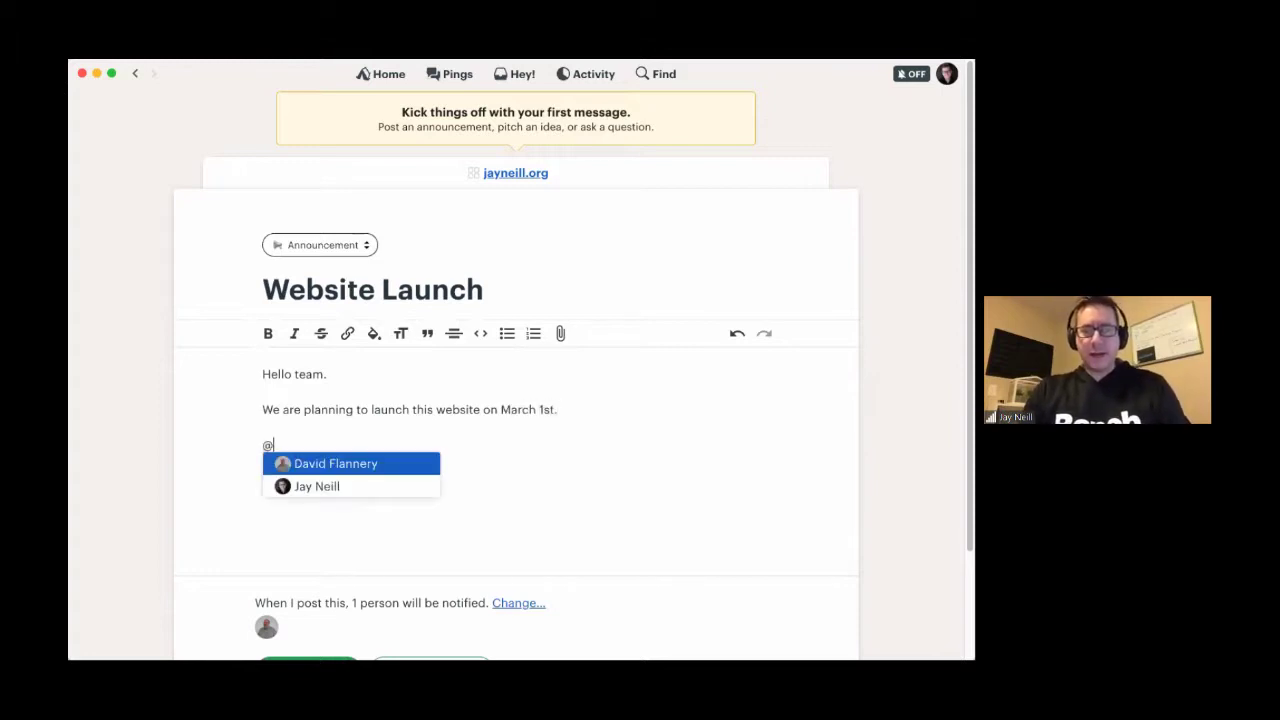
pyautogui.press('Return')
pyautogui.write('- how are your ')
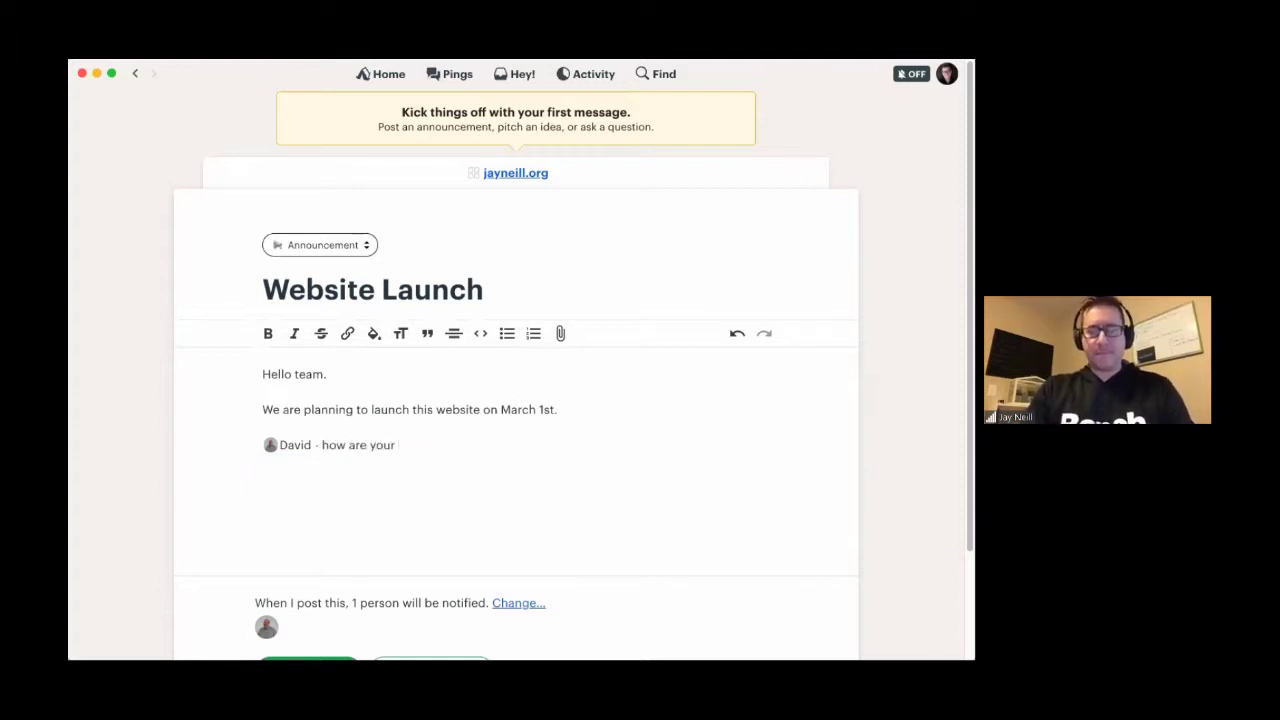
pyautogui.write('proje')
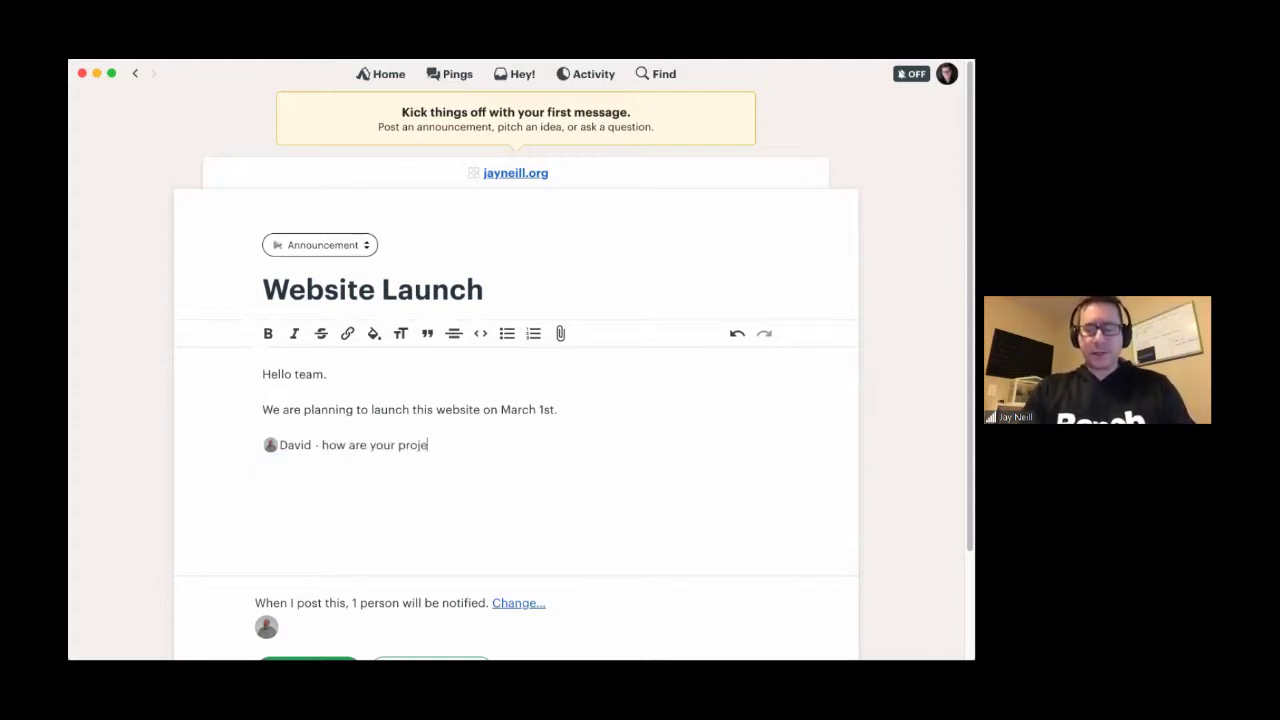
pyautogui.write('cts for this w')
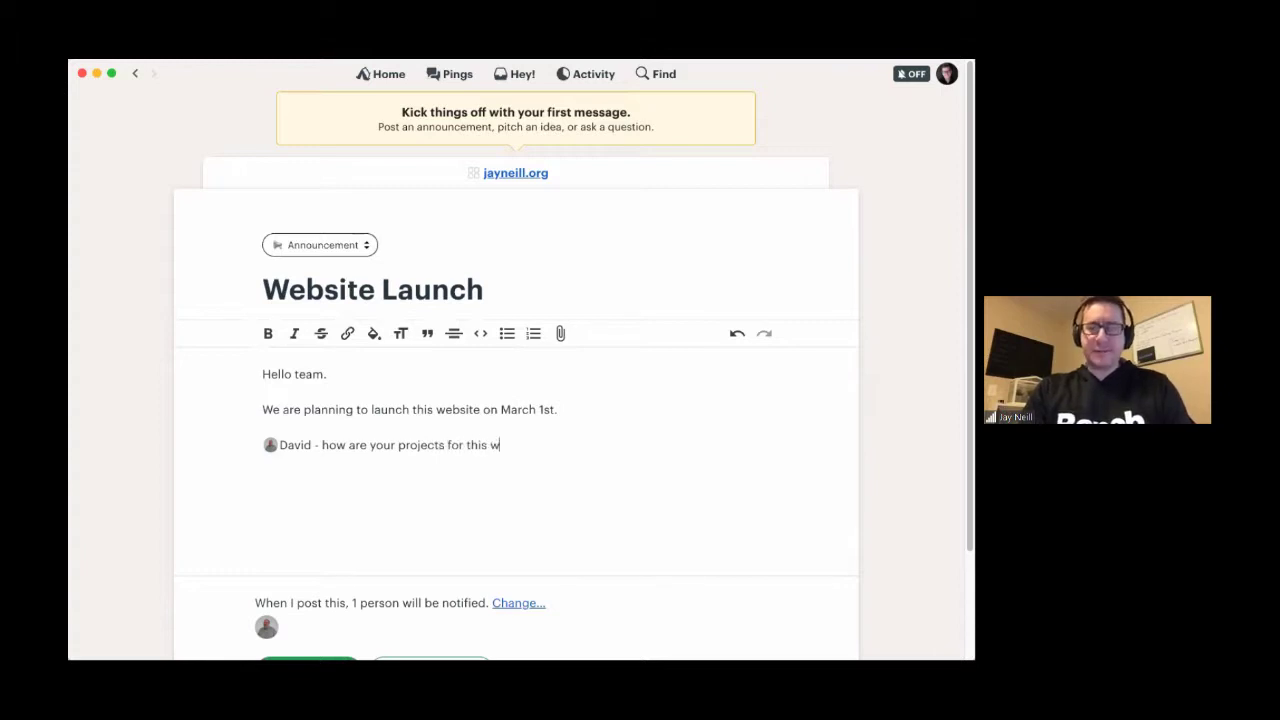
pyautogui.press('BackSpace')
pyautogui.write('site . ')
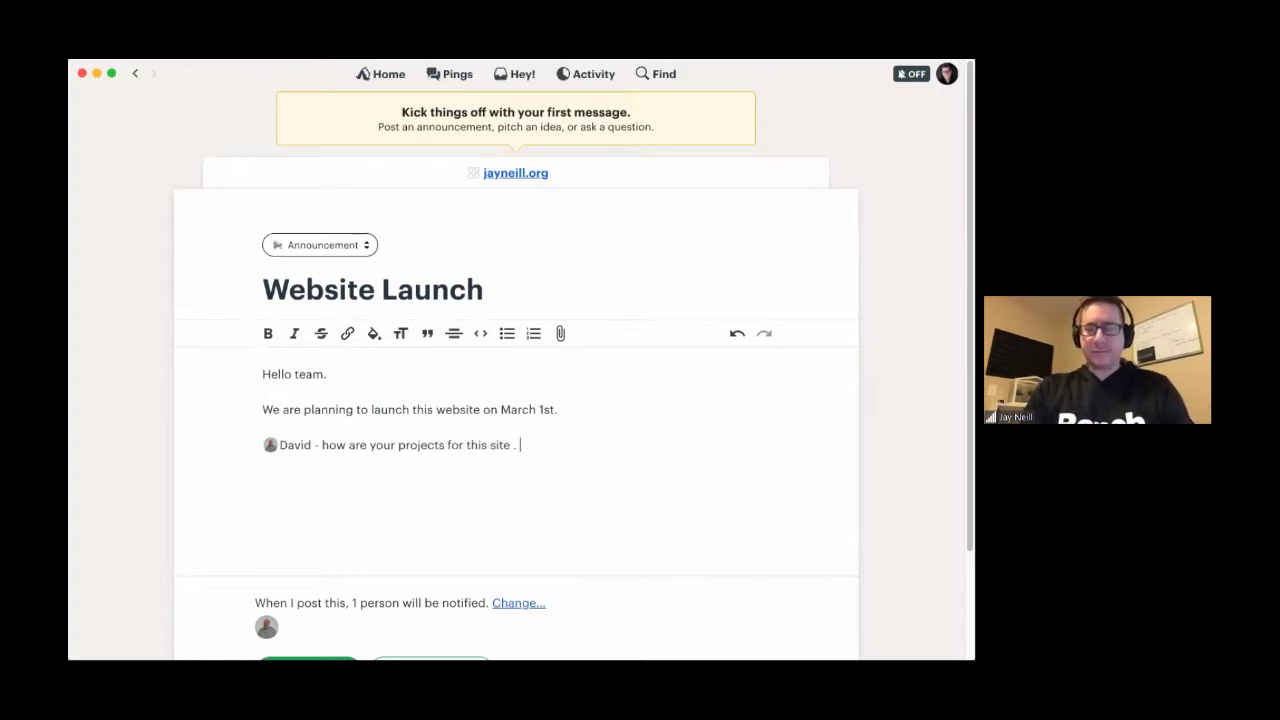
pyautogui.write('ocoming along>')
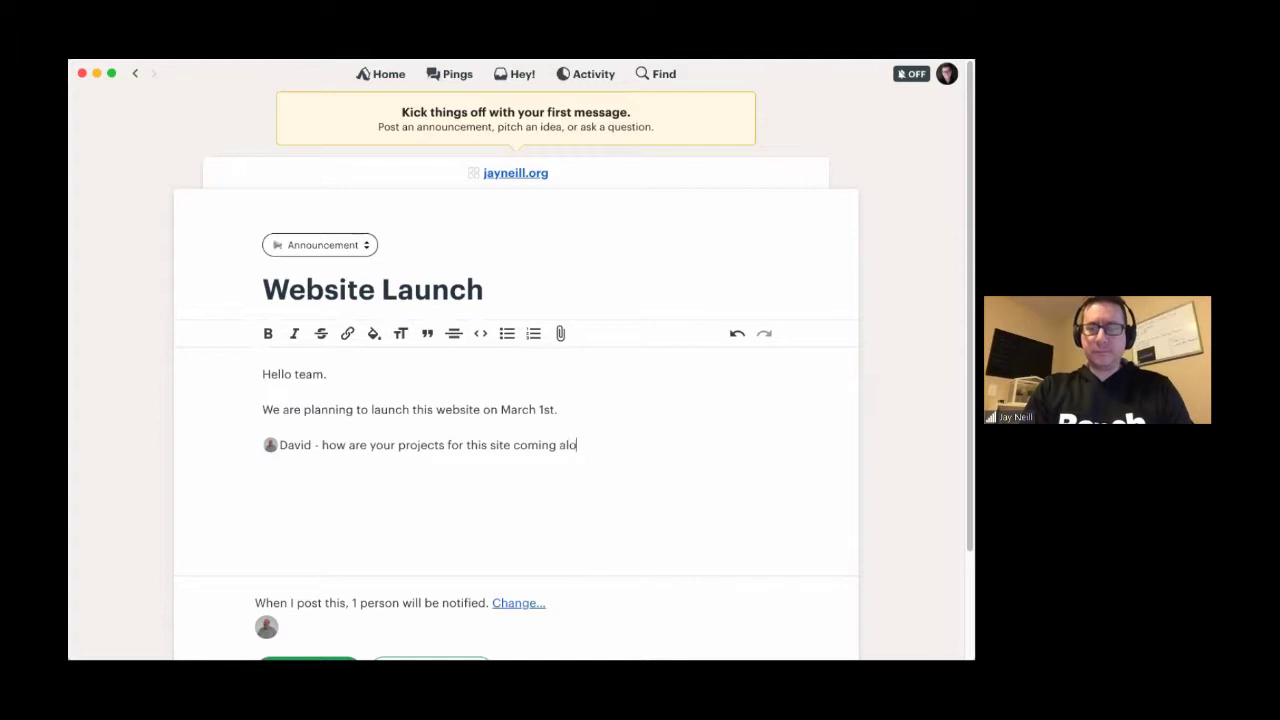
pyautogui.press('BackSpace')
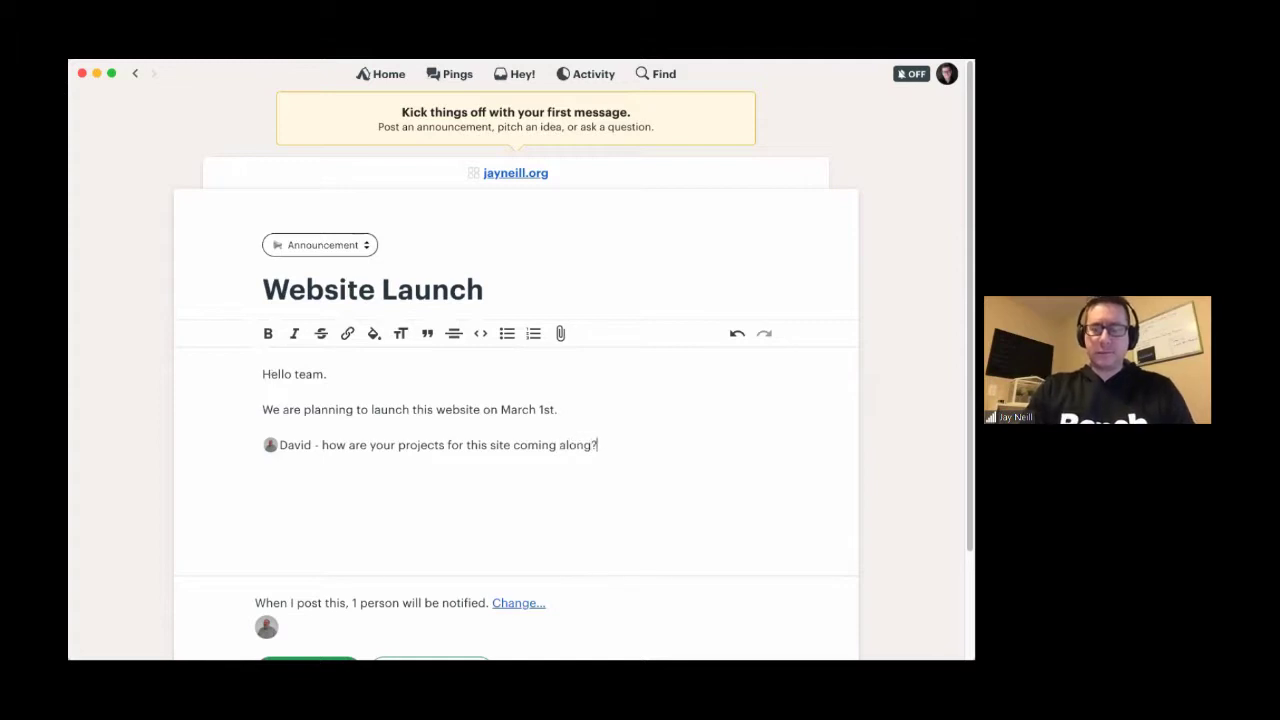
pyautogui.scroll(-3, 117, 506)
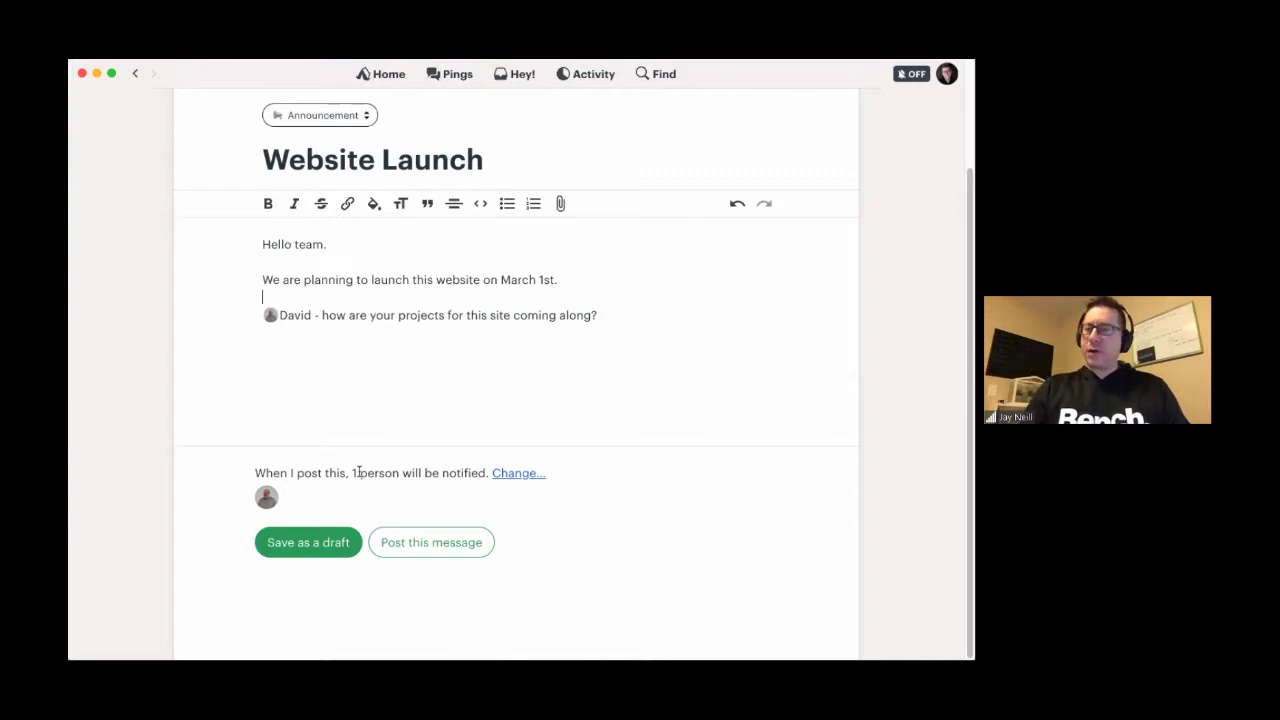
# - Keep the one teammate selected for notifications and post the Website Launch announcement
pyautogui.moveTo(358, 472); pyautogui.dragTo(443, 472)
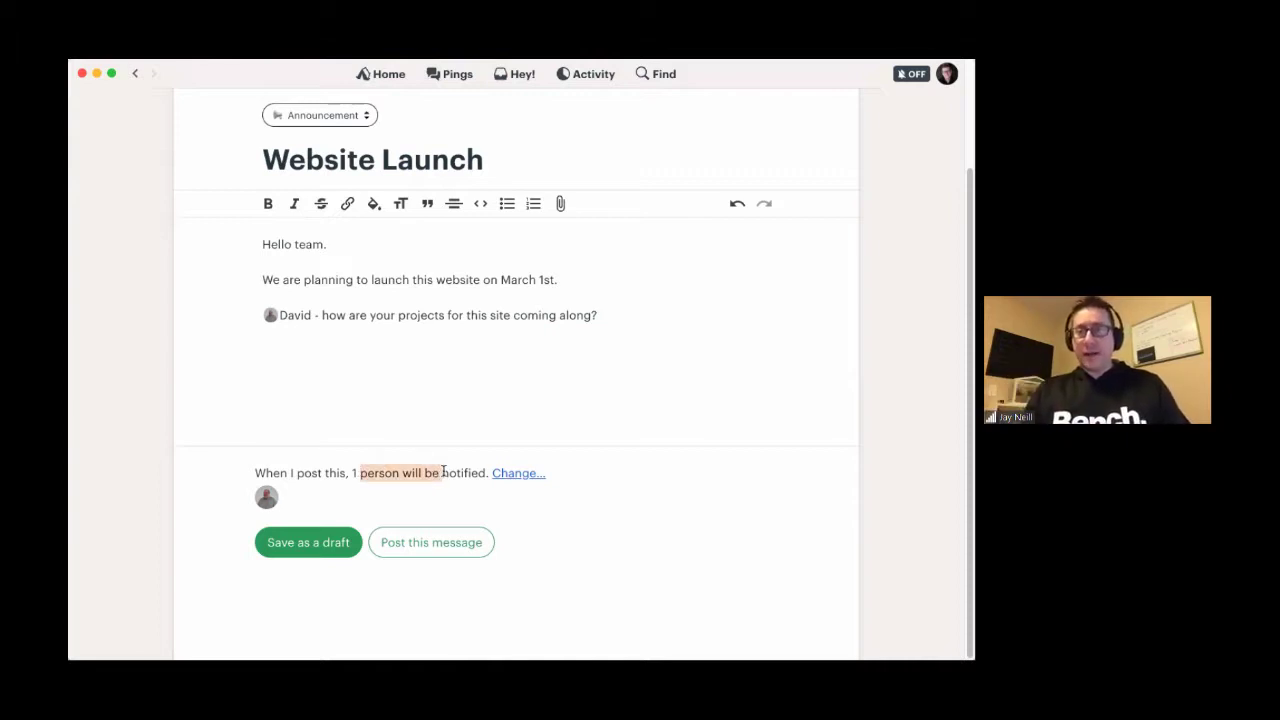
pyautogui.click(514, 474)
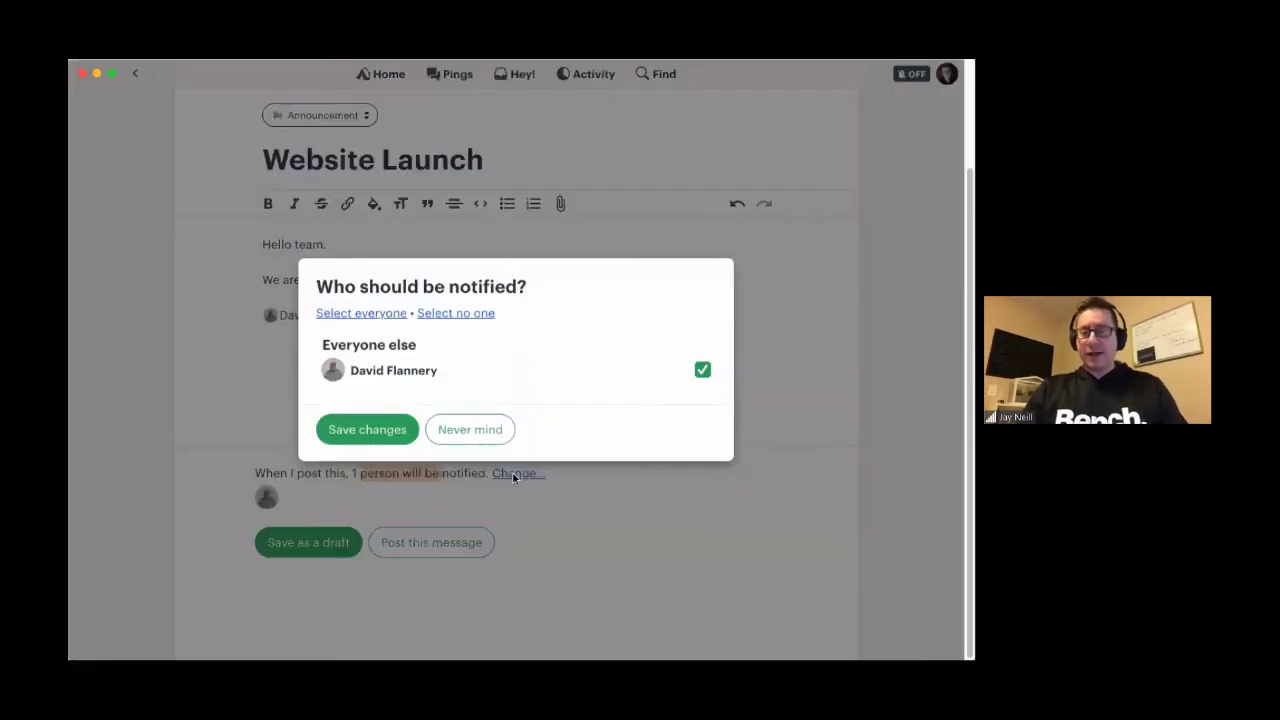
pyautogui.click(703, 373)
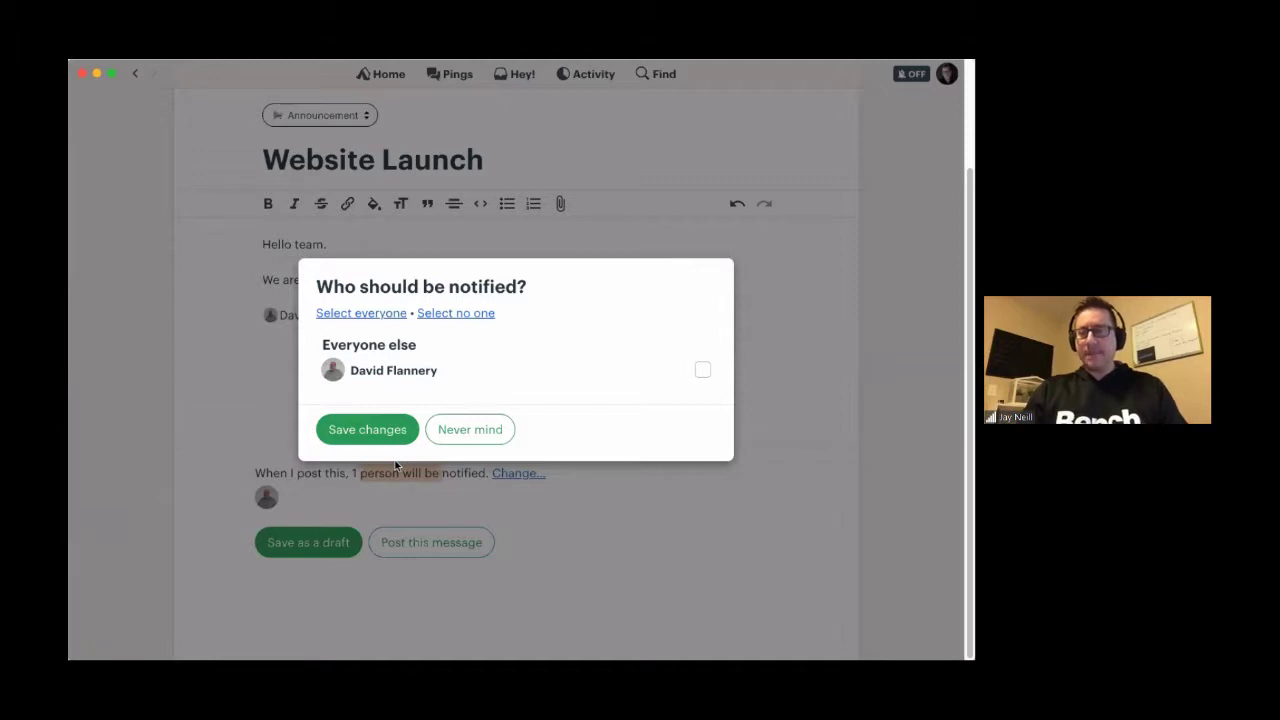
pyautogui.click(703, 370)
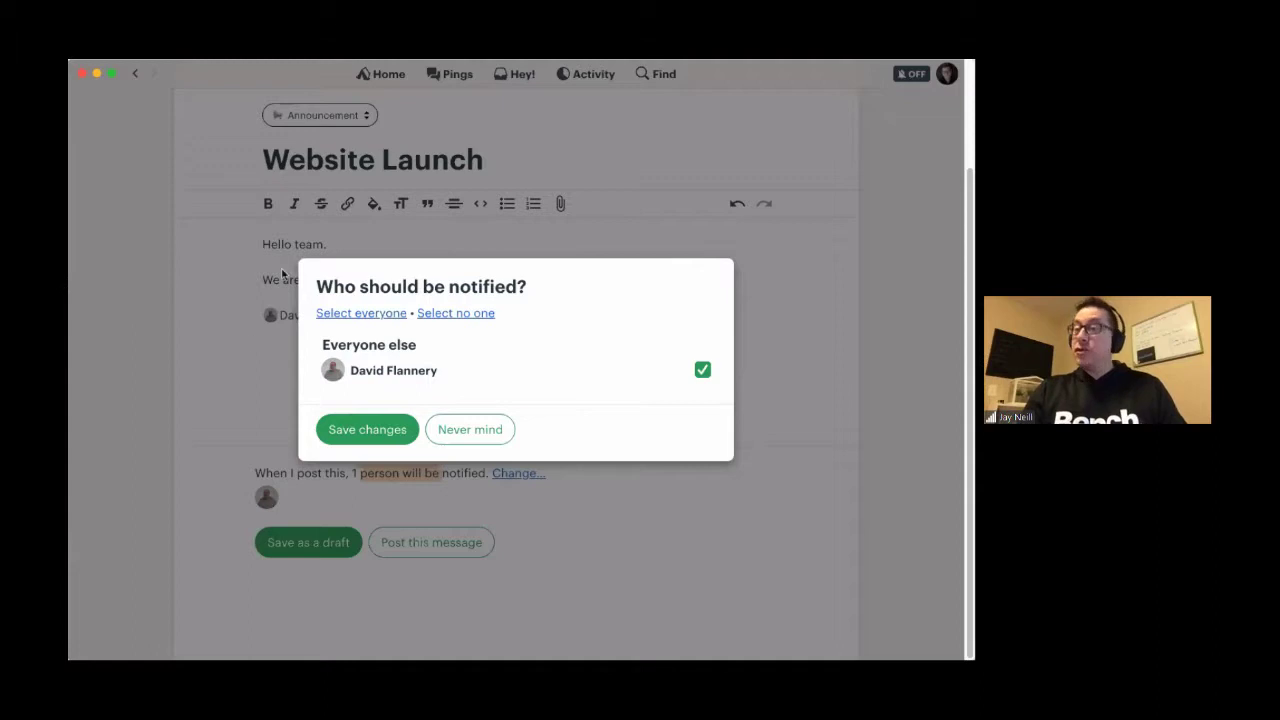
pyautogui.click(388, 433)
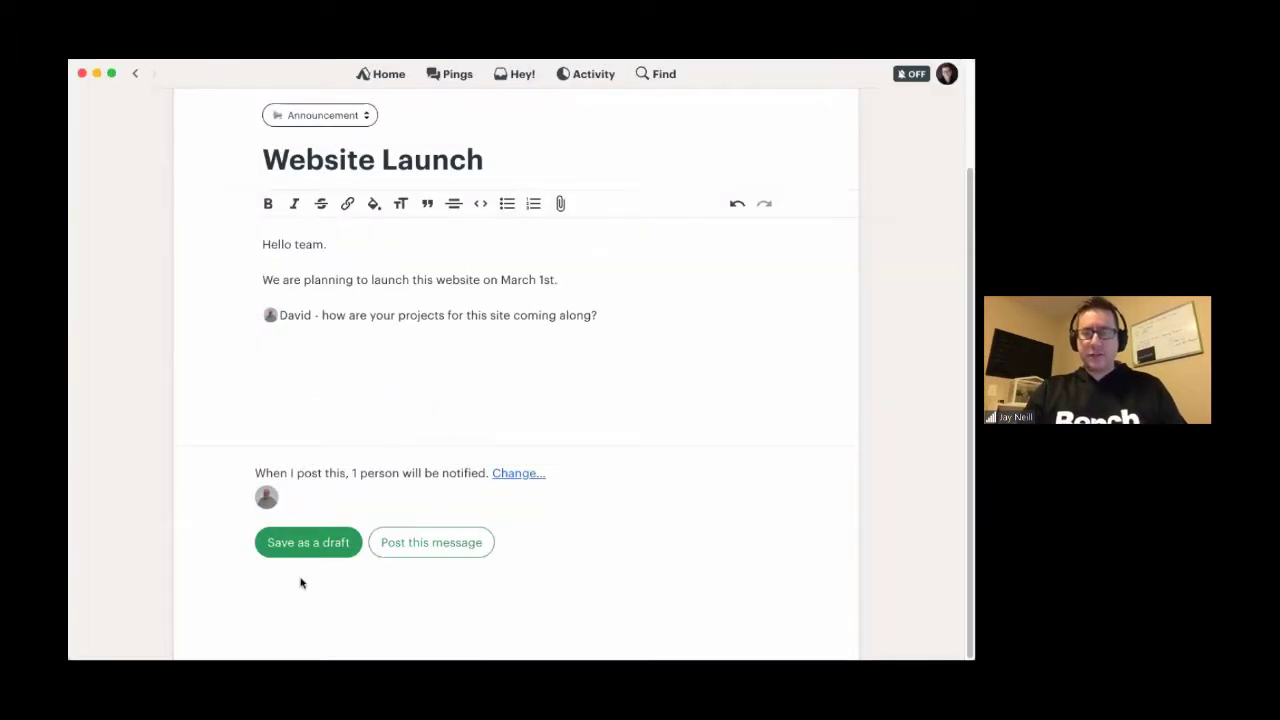
pyautogui.click(437, 545)
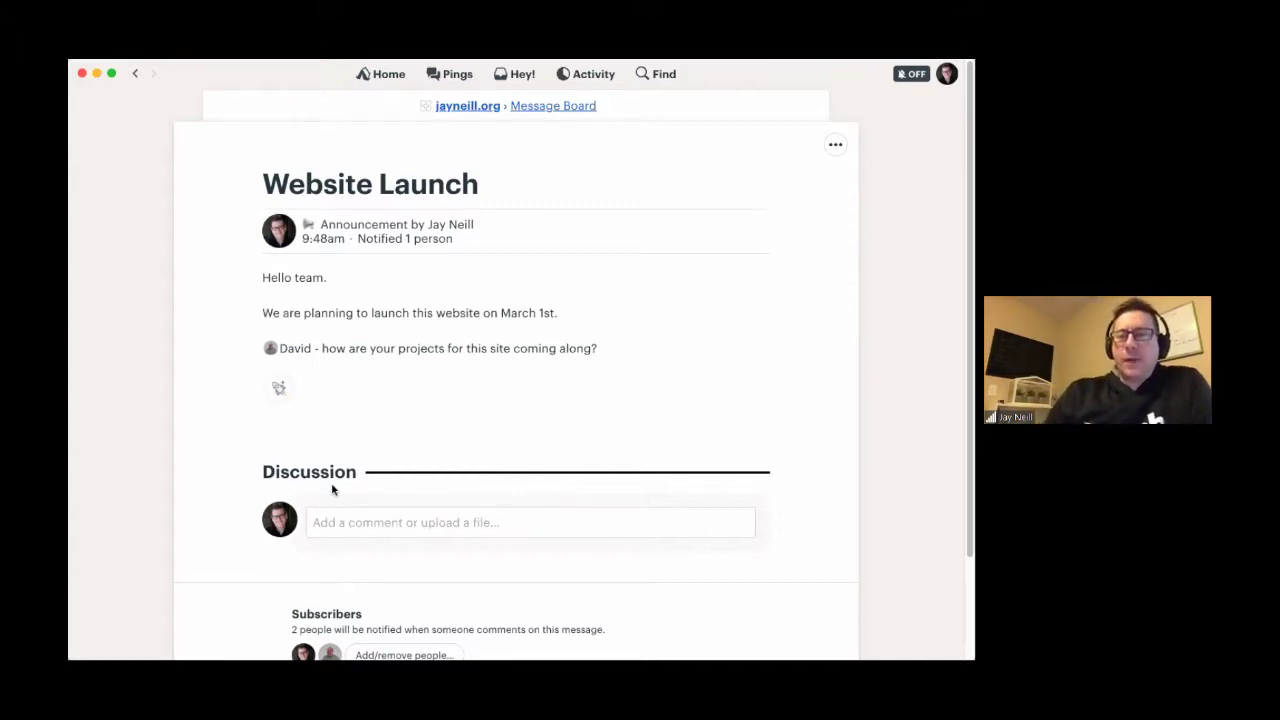
pyautogui.click(280, 391)
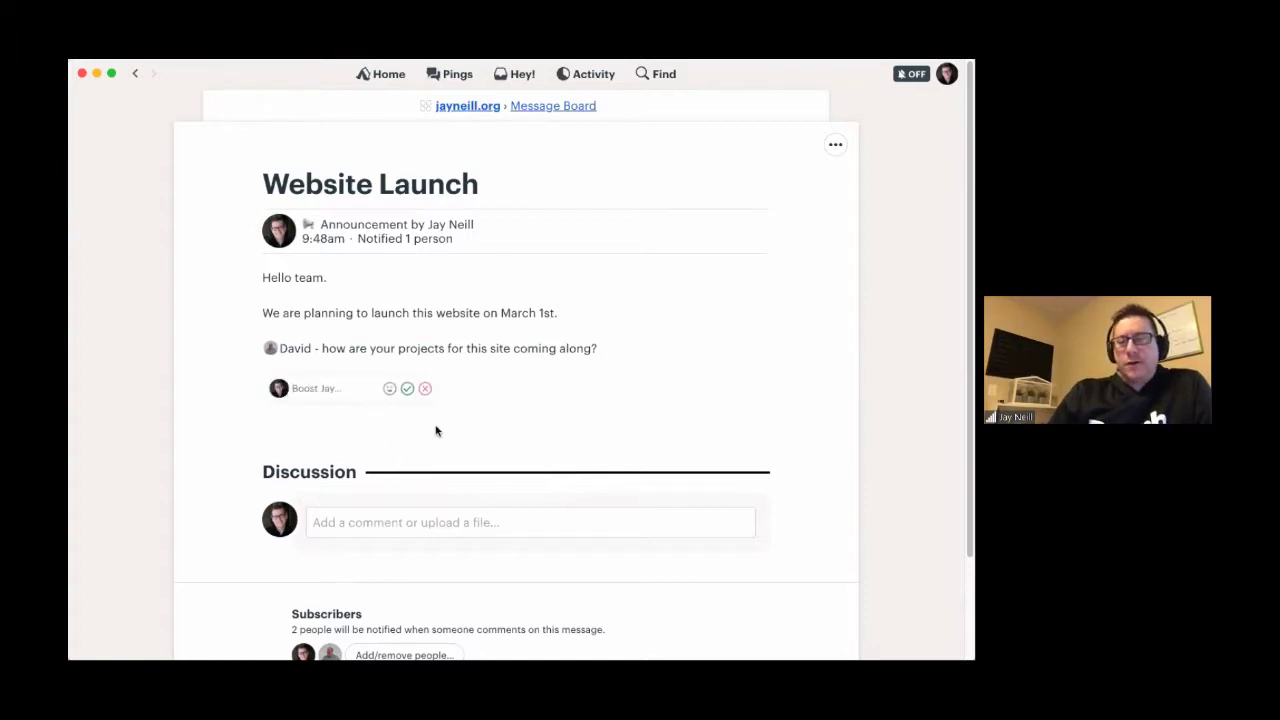
pyautogui.click(390, 389)
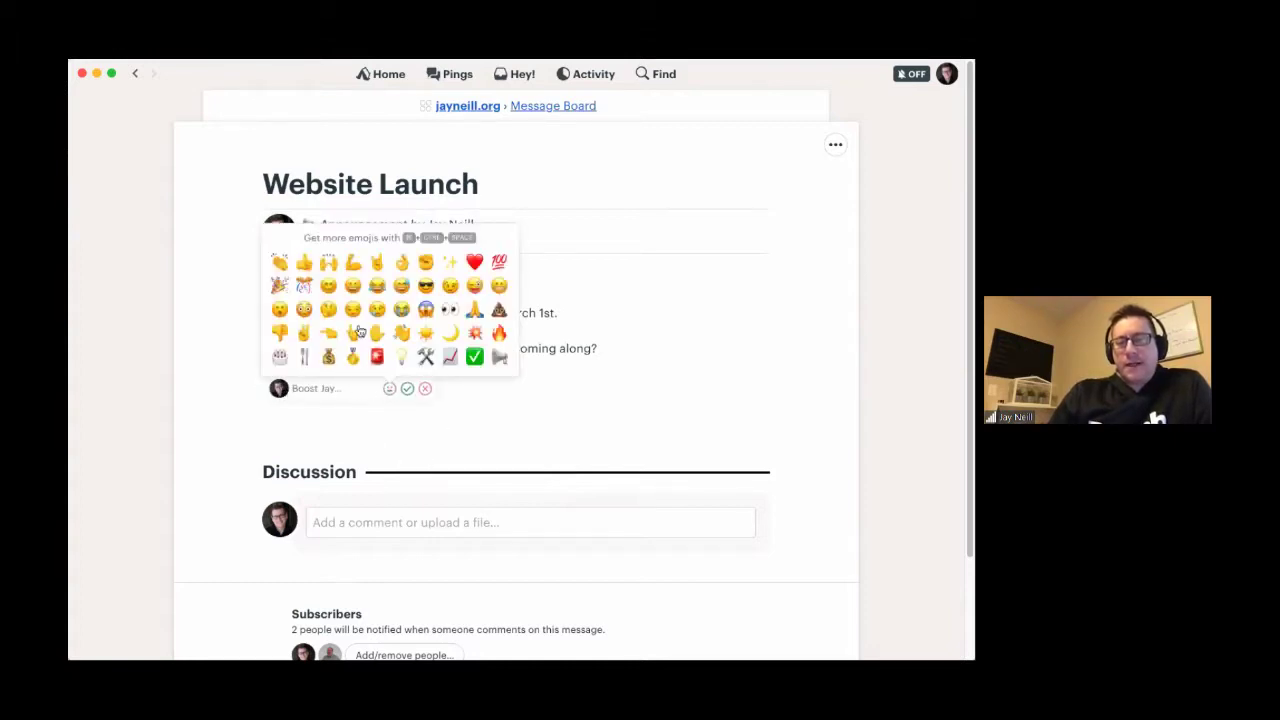
pyautogui.click(280, 263)
pyautogui.click(408, 389)
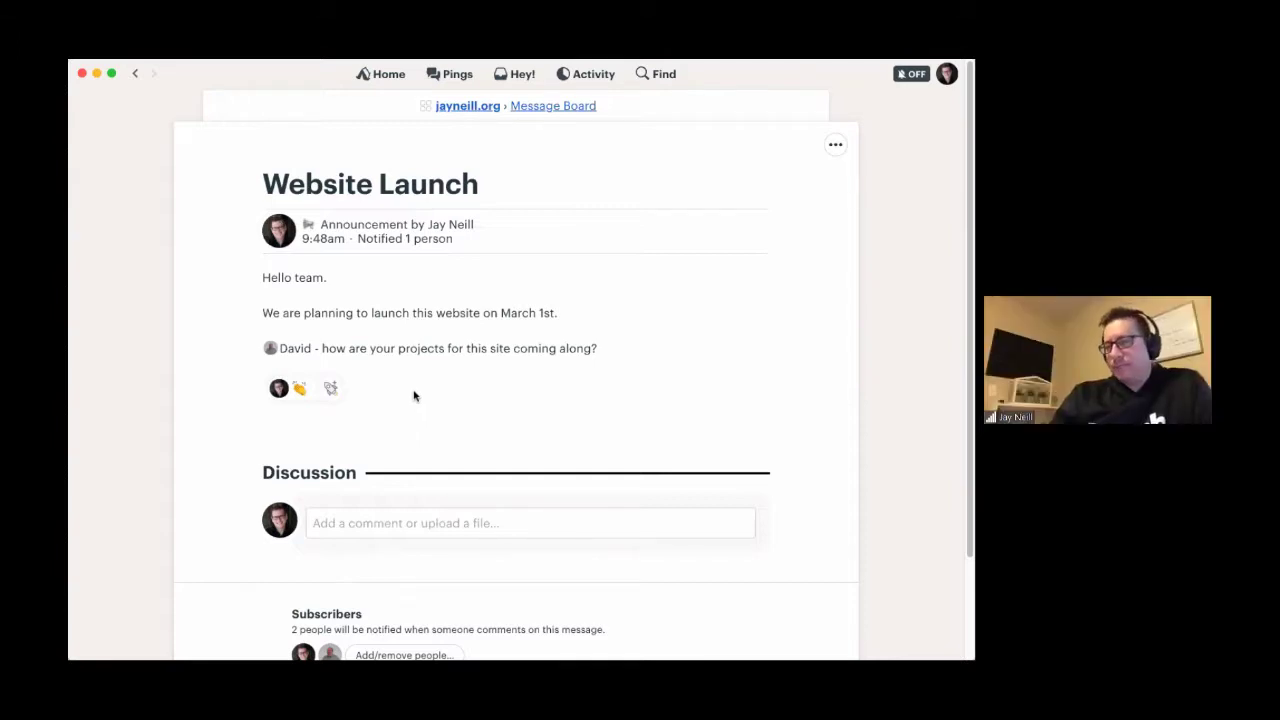
pyautogui.scroll(-3, 434, 423)
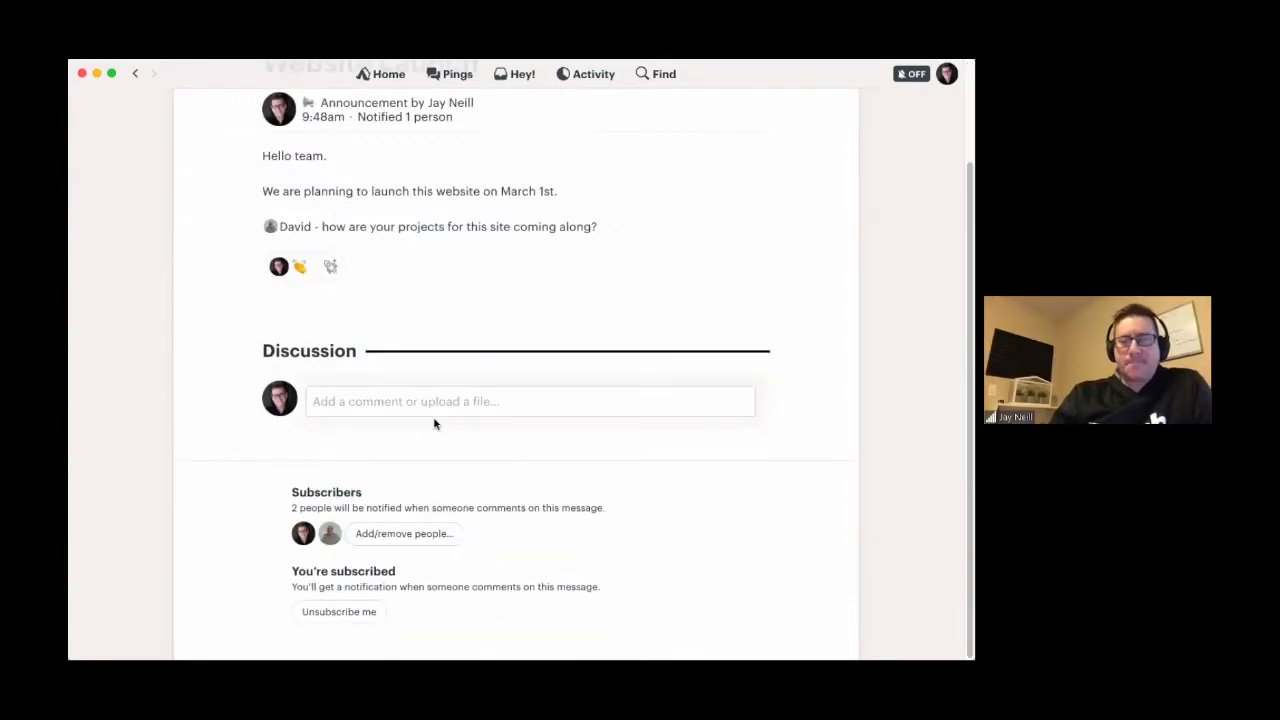
pyautogui.scroll(3, 434, 423)
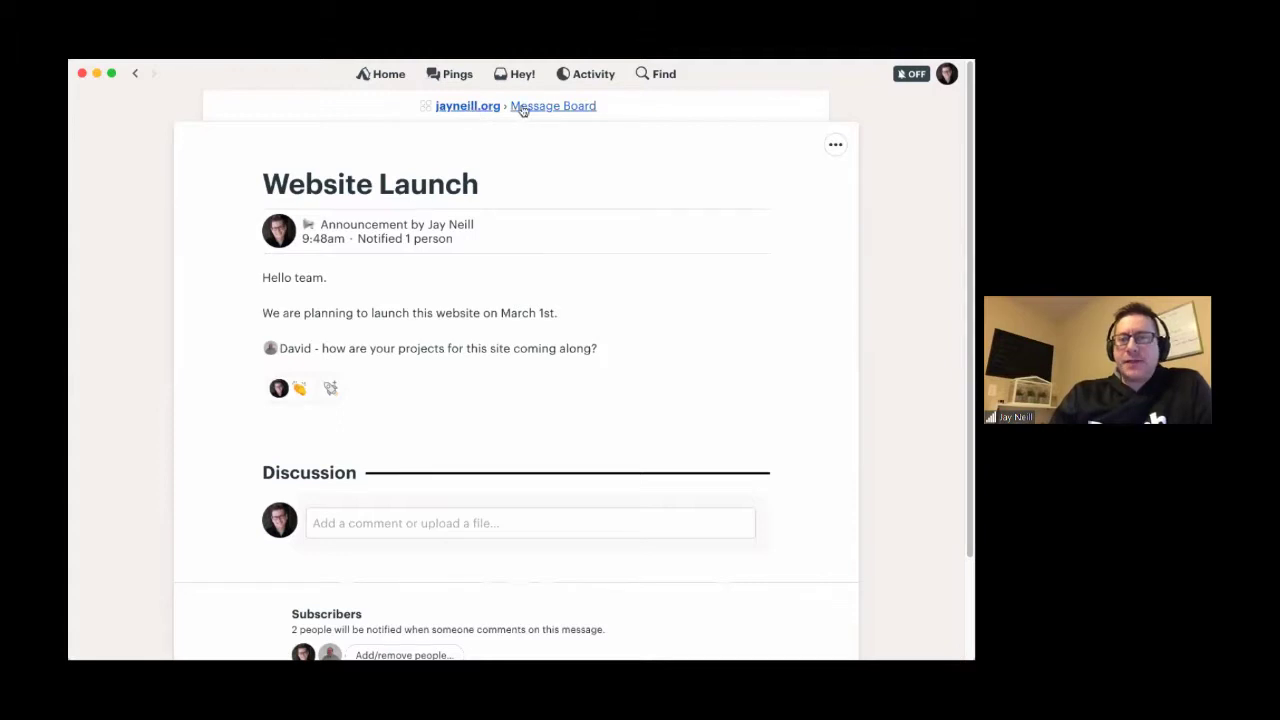
pyautogui.click(467, 106)
# - Create a new to-do list named 'Site Launch List'
pyautogui.click(733, 219)
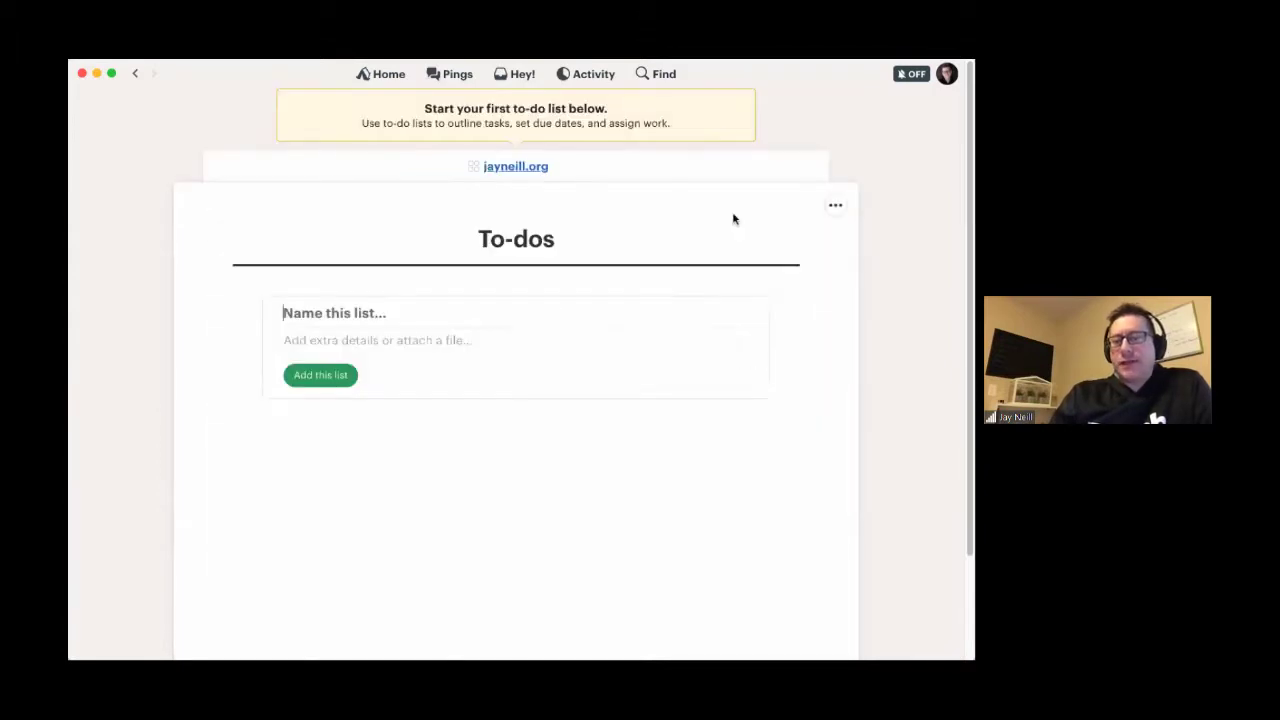
pyautogui.click(297, 323)
pyautogui.write('Site Launch List')
pyautogui.press('Tab')
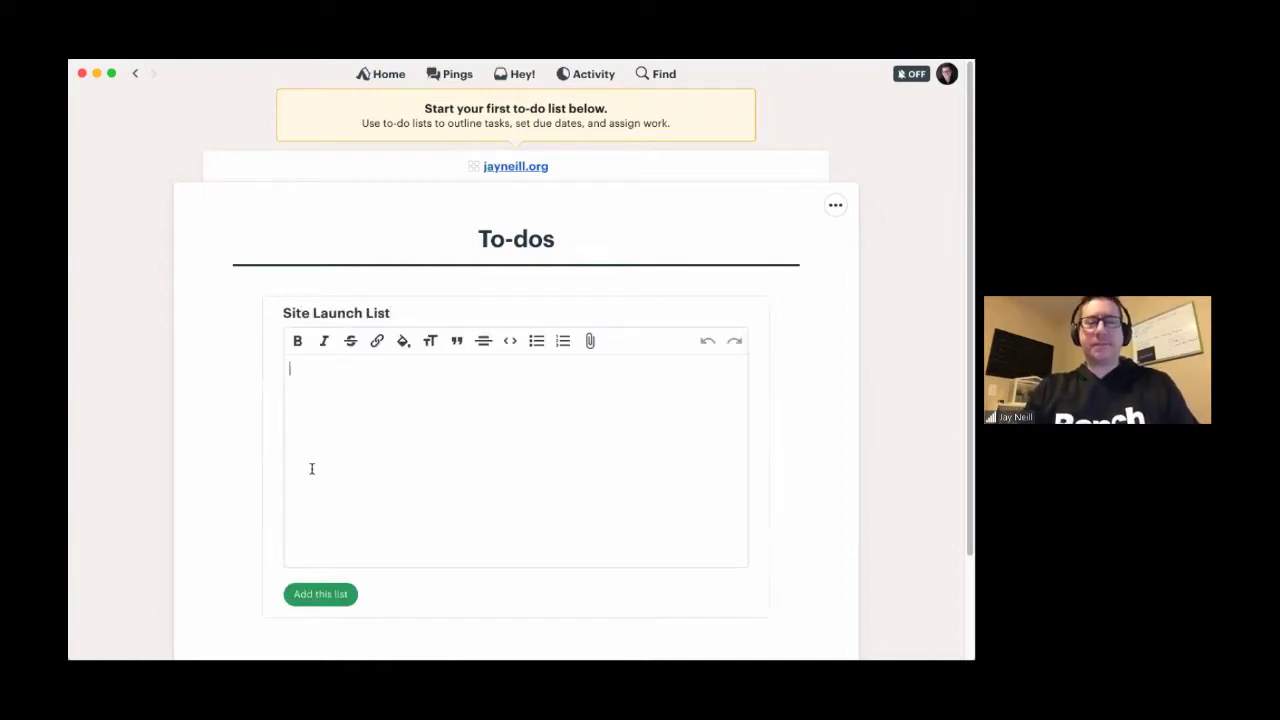
pyautogui.click(319, 594)
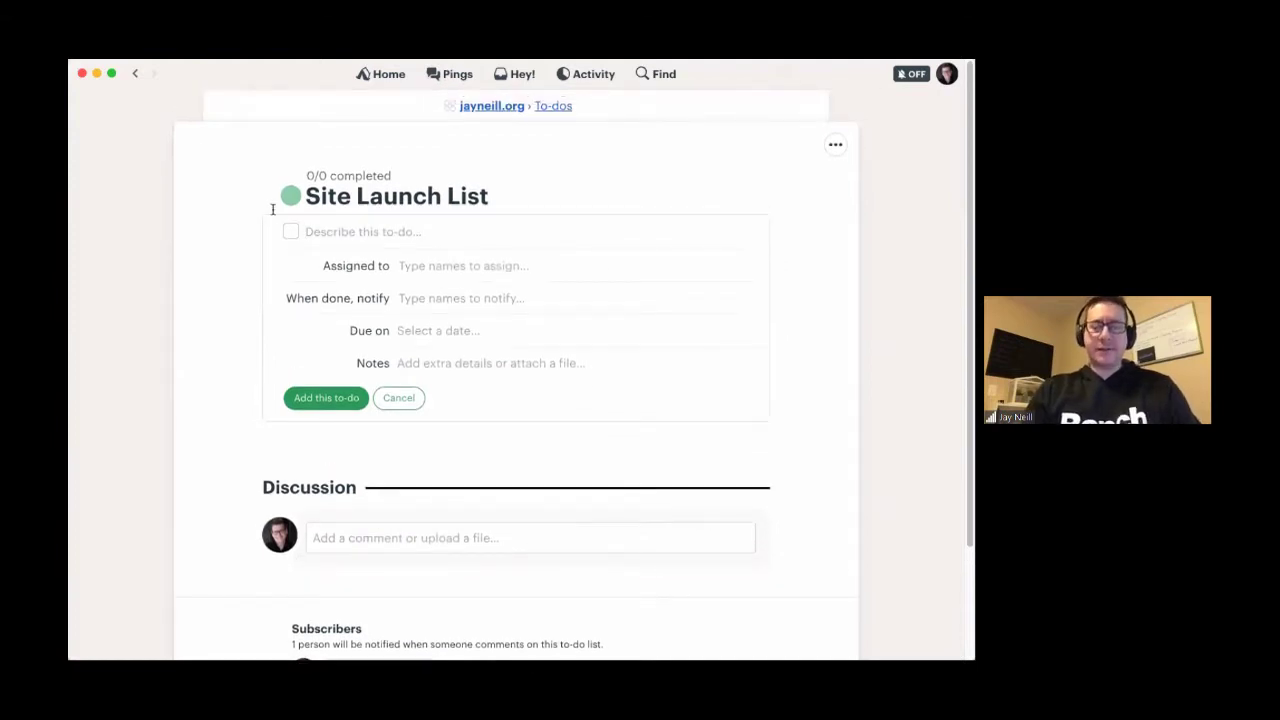
# - Add the to-do 'Upload image to site' with an assignee, a notified person, and due January 23
pyautogui.write('Upload im')
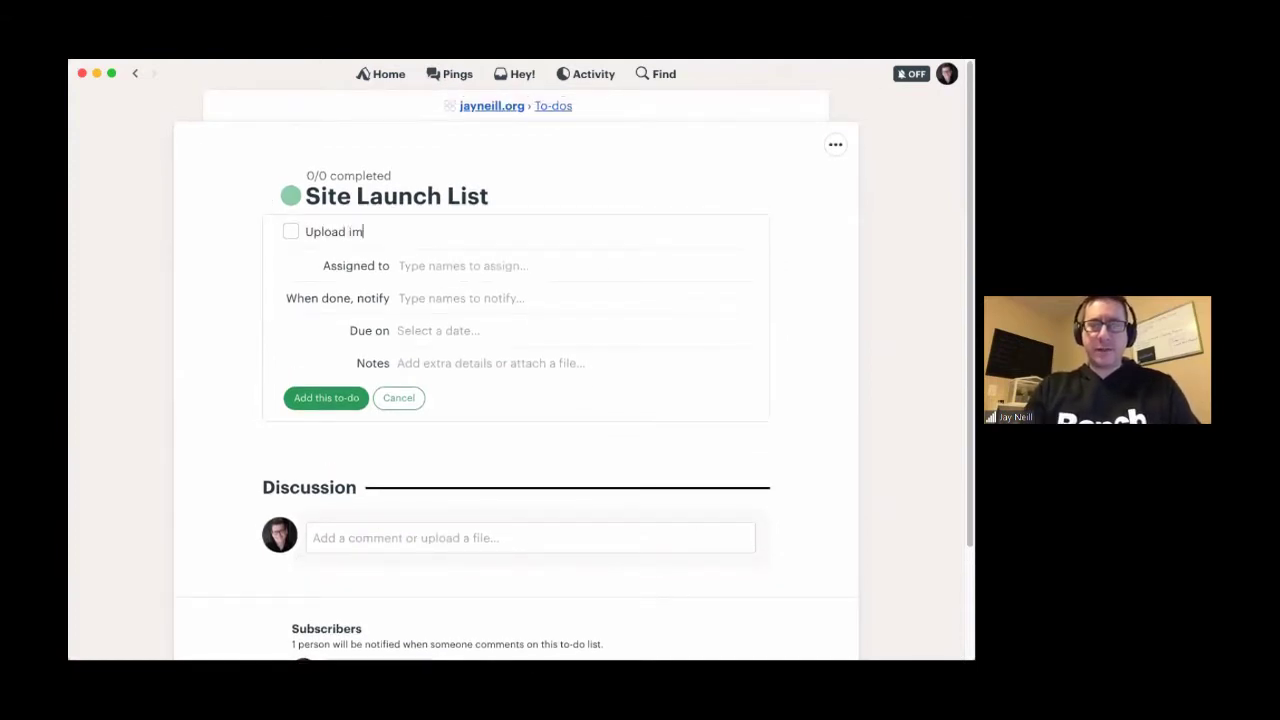
pyautogui.write('age to site')
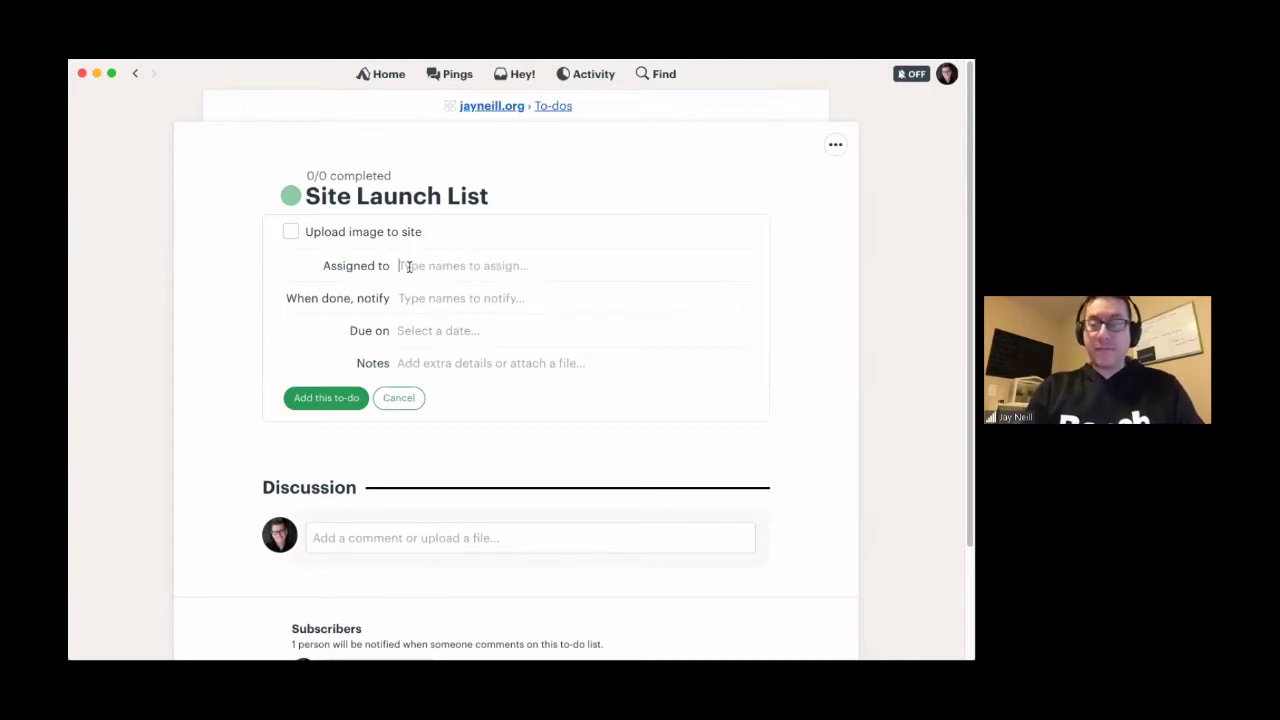
pyautogui.click(408, 266)
pyautogui.write('da')
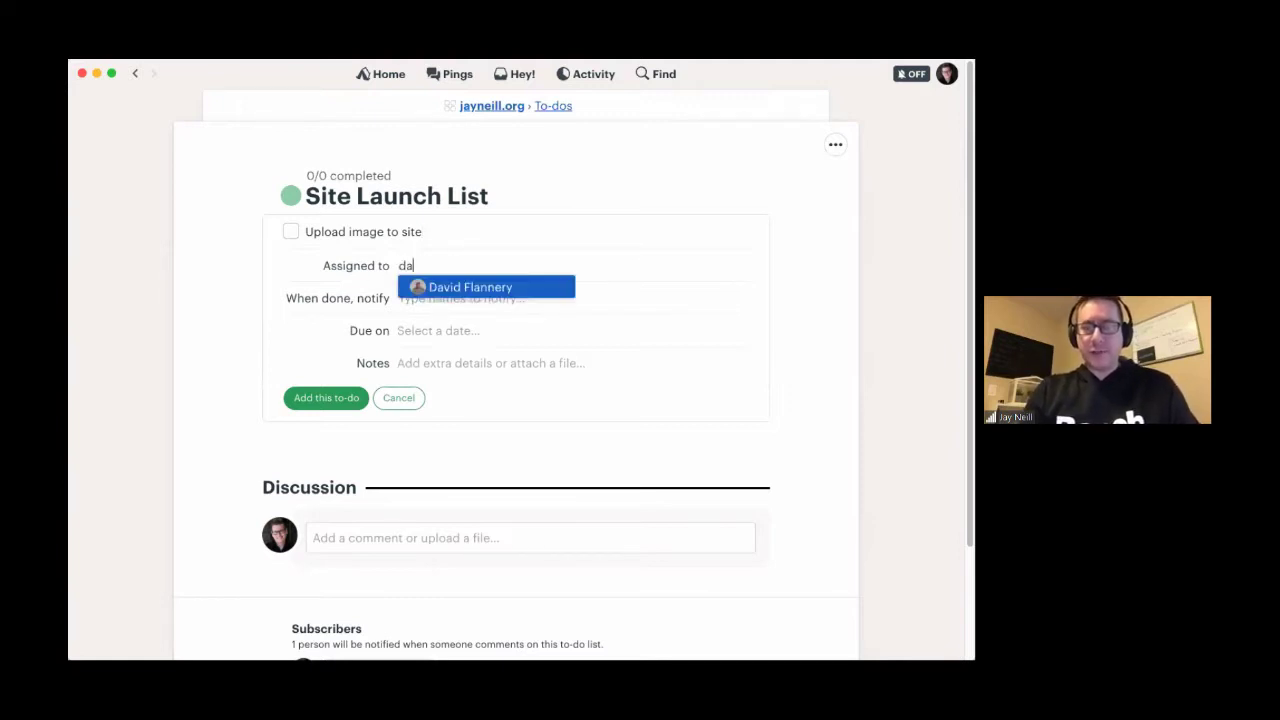
pyautogui.click(412, 292)
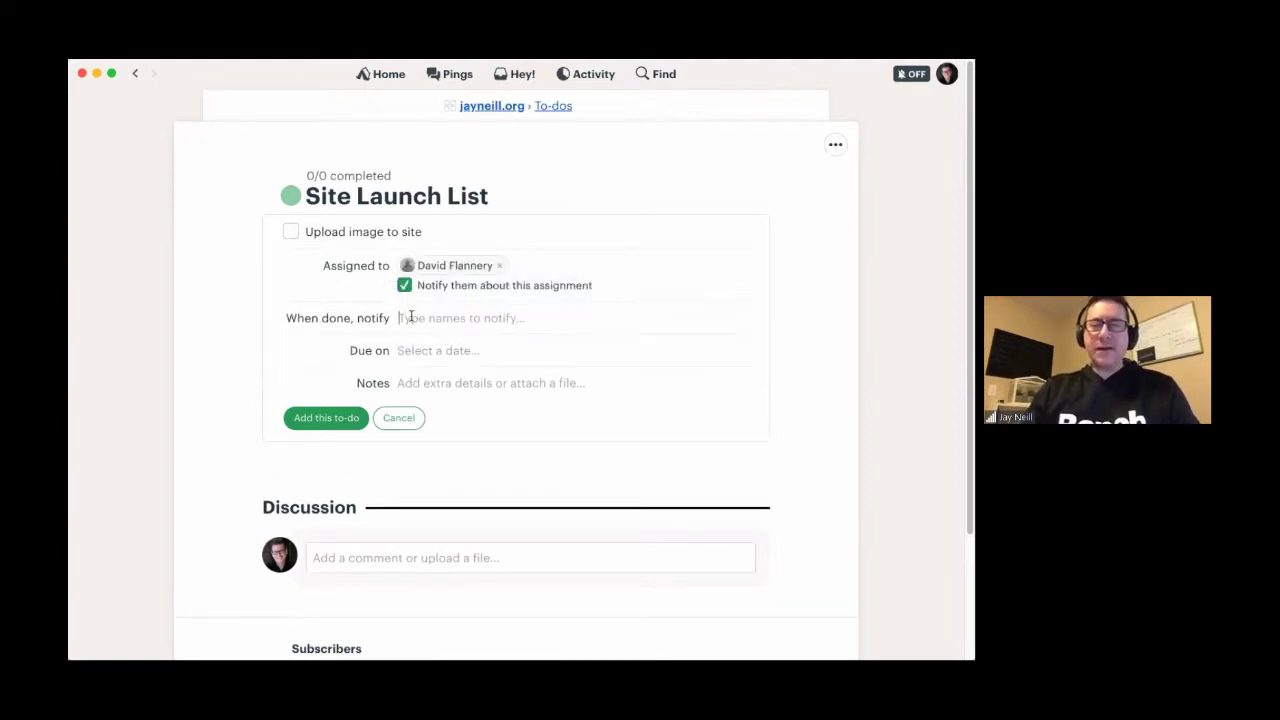
pyautogui.write('jay')
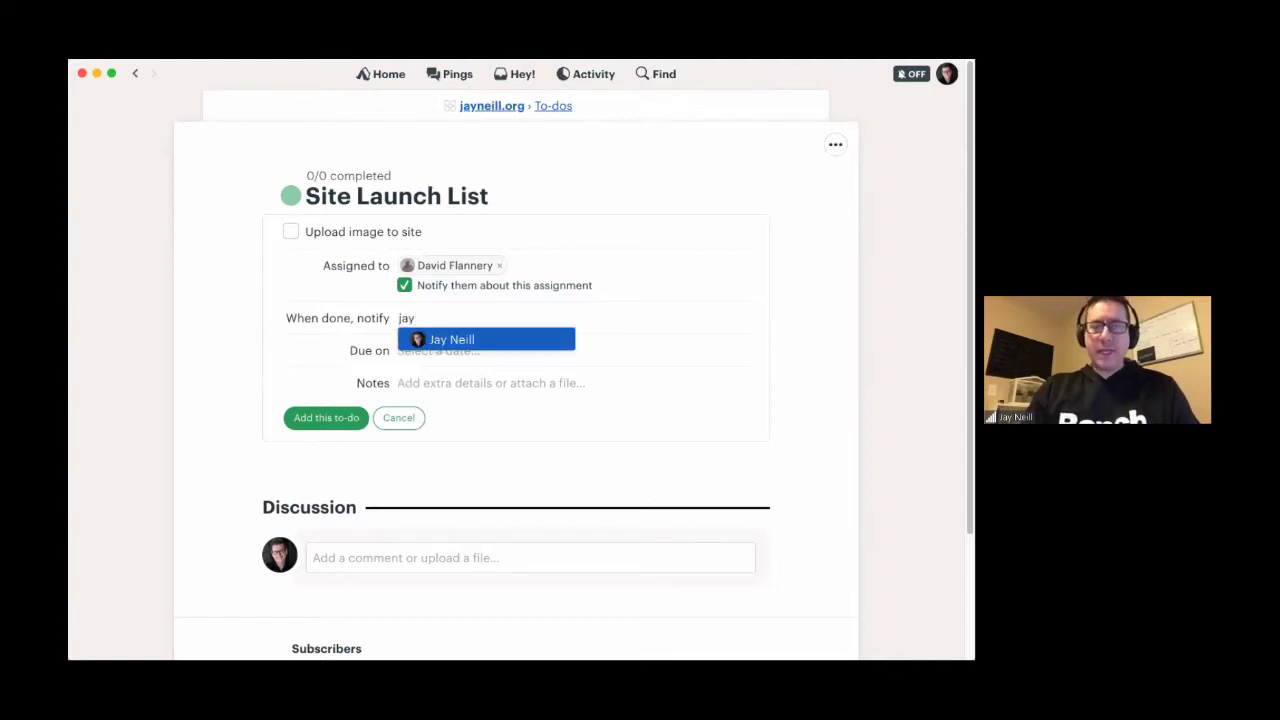
pyautogui.click(410, 336)
pyautogui.click(409, 350)
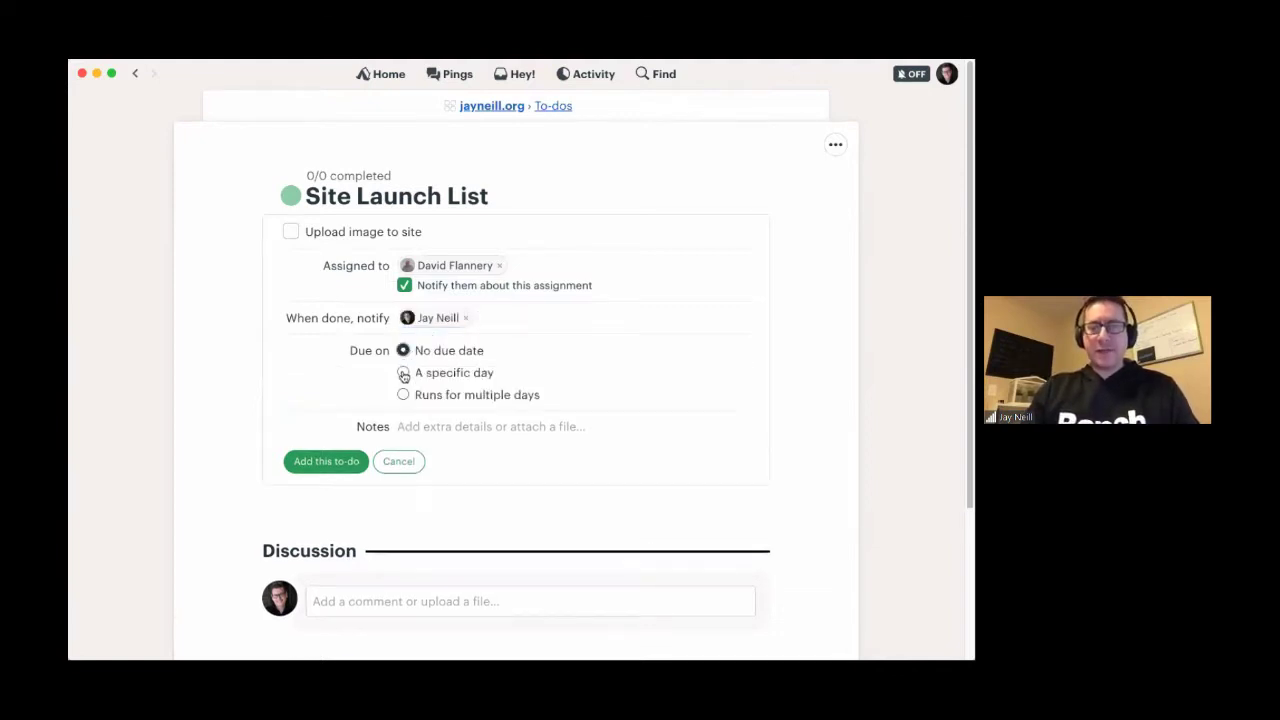
pyautogui.click(403, 373)
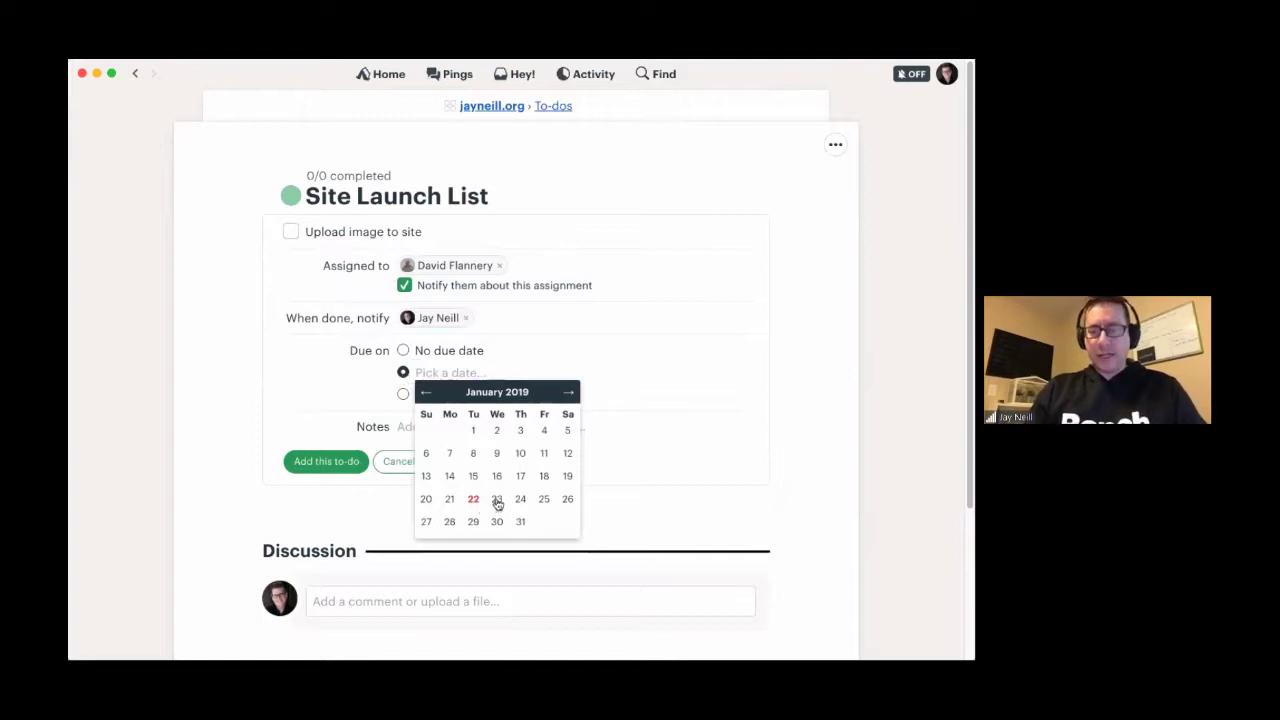
pyautogui.click(498, 502)
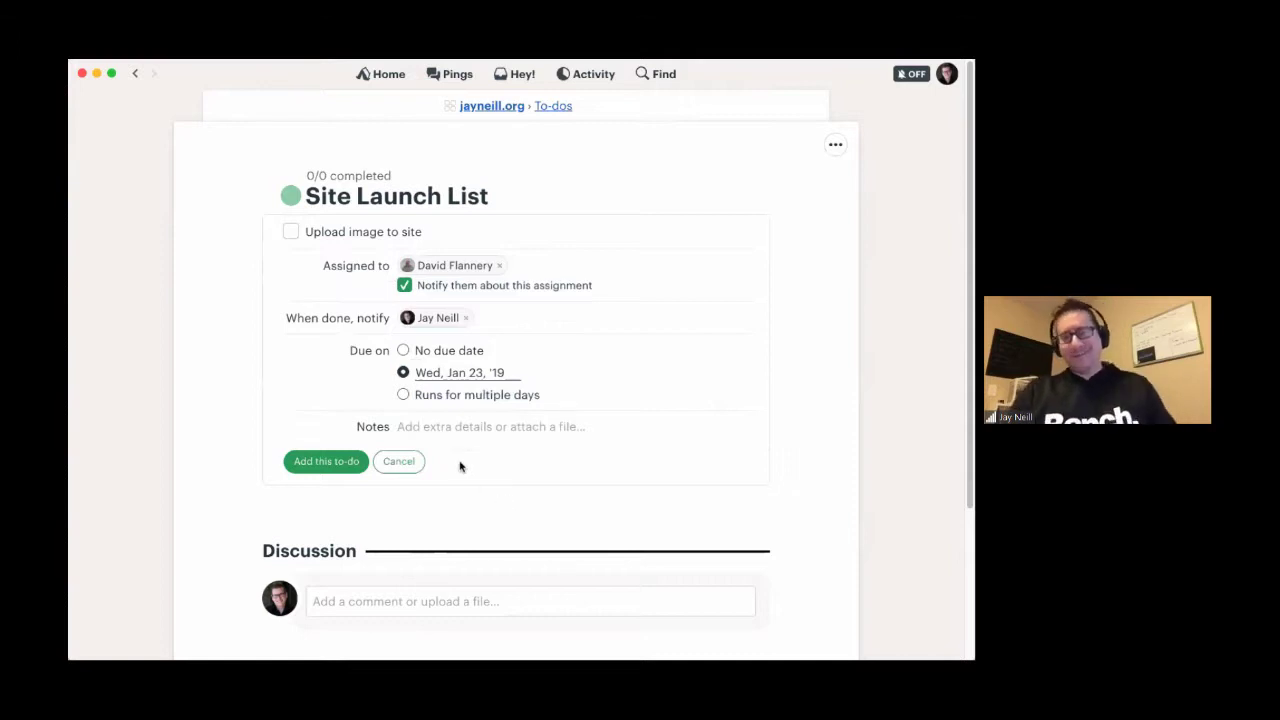
# - Note 'Please ensure the image is in a jpg format and optimised for the web' and save the to-do
pyautogui.click(430, 431)
pyautogui.scroll(-1, 425, 489)
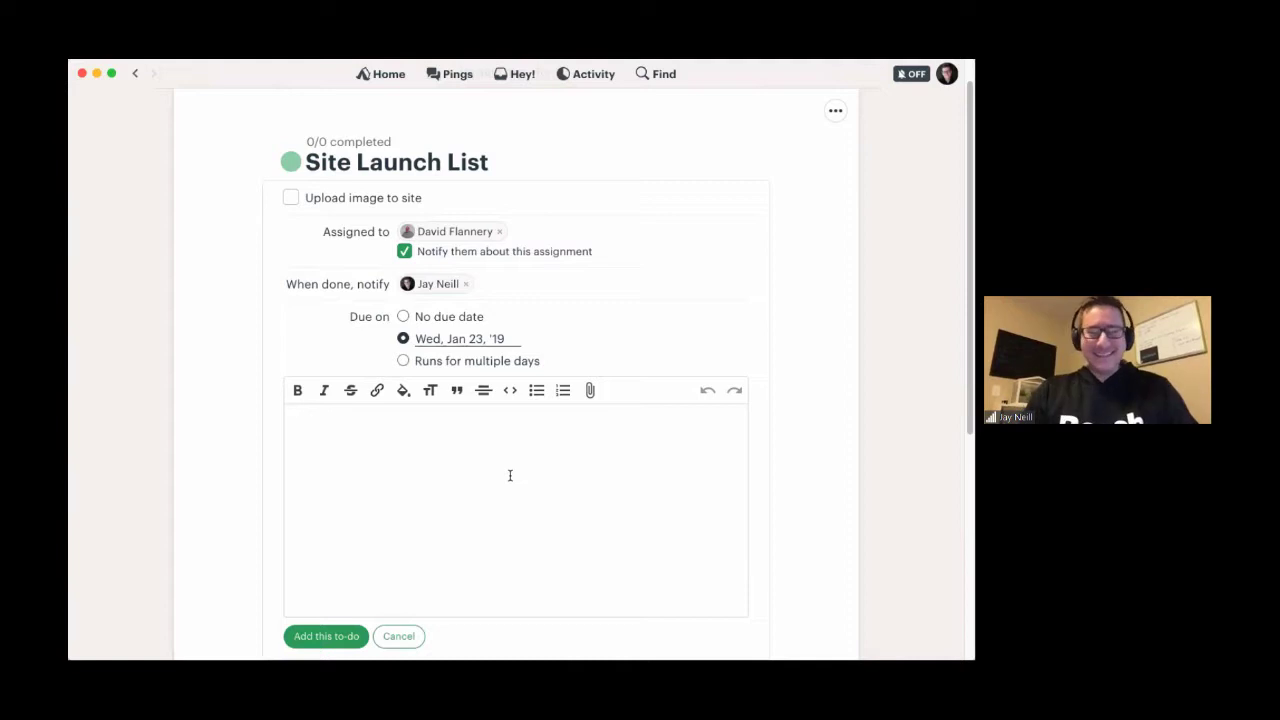
pyautogui.write('Please ')
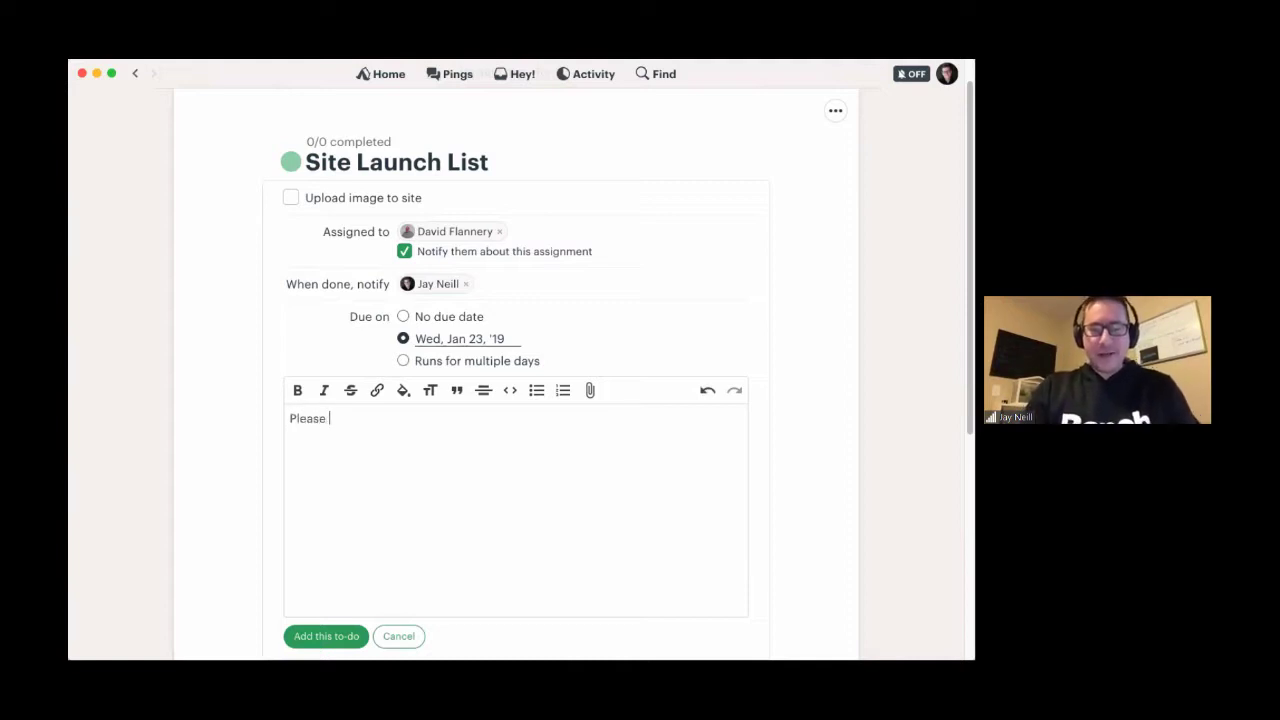
pyautogui.write('ensure ')
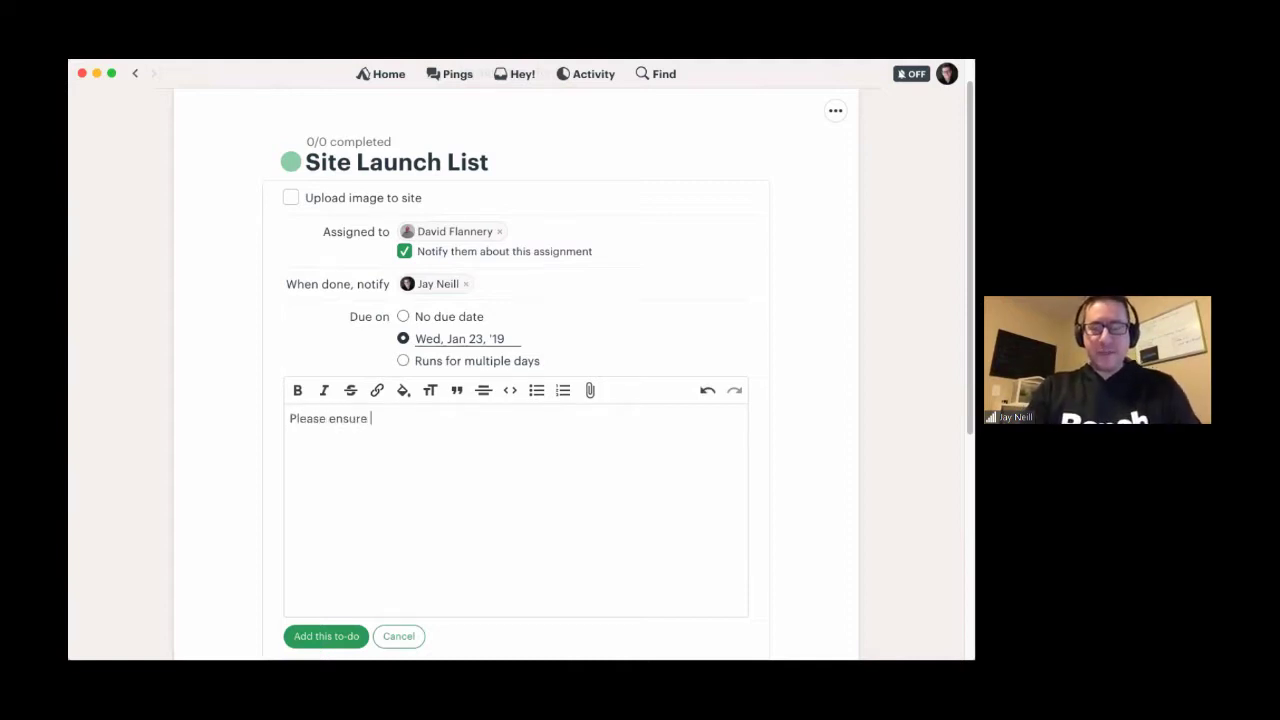
pyautogui.write('the image is in a jpg format and optimi')
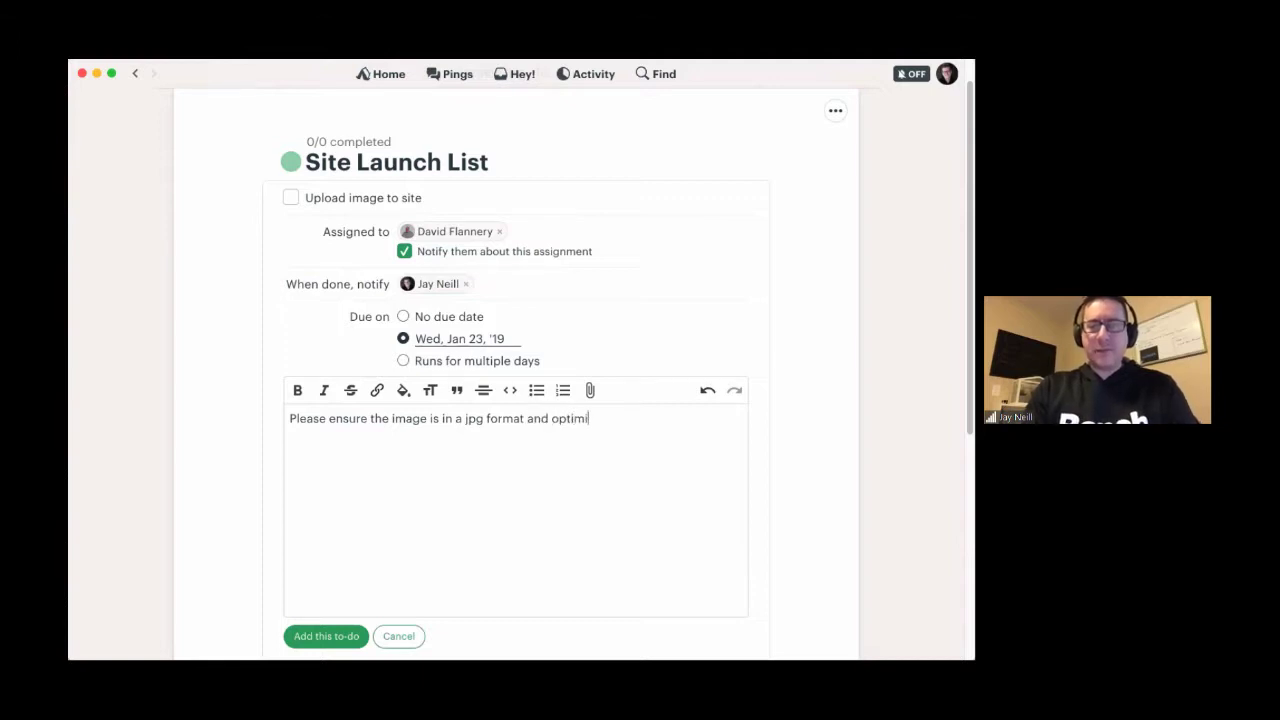
pyautogui.write('sed for the web.')
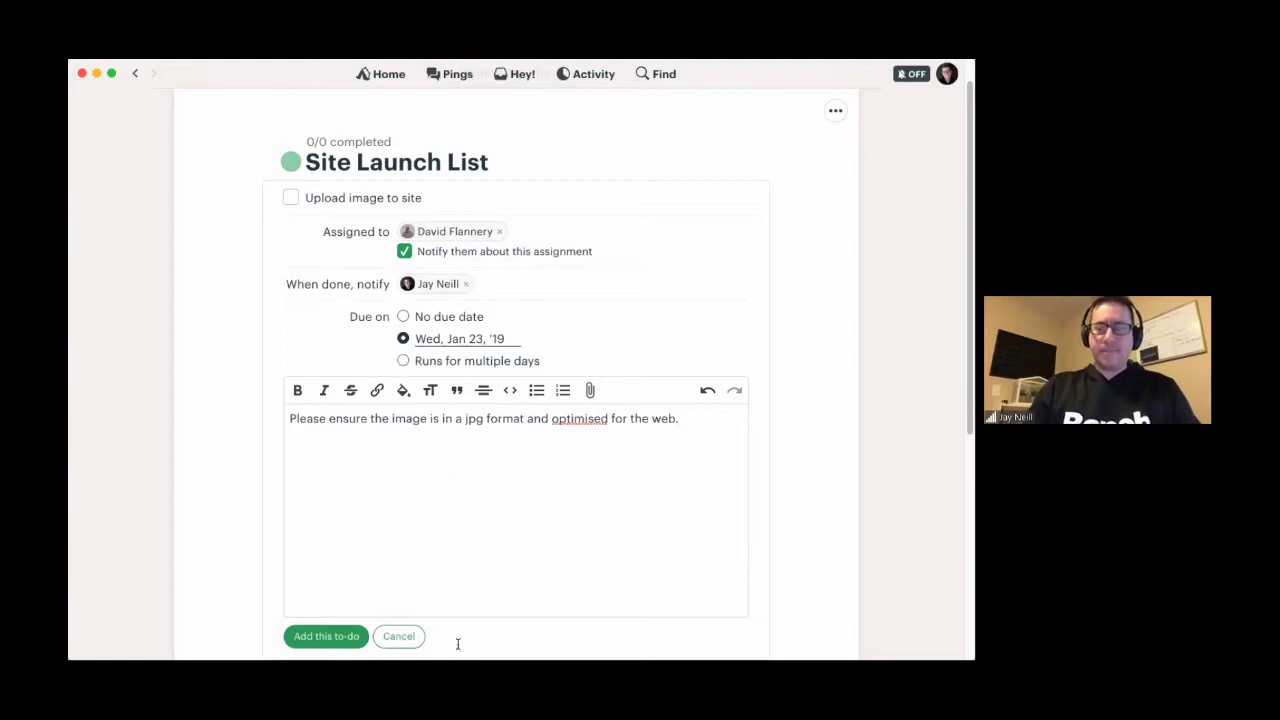
pyautogui.scroll(-2, 372, 617)
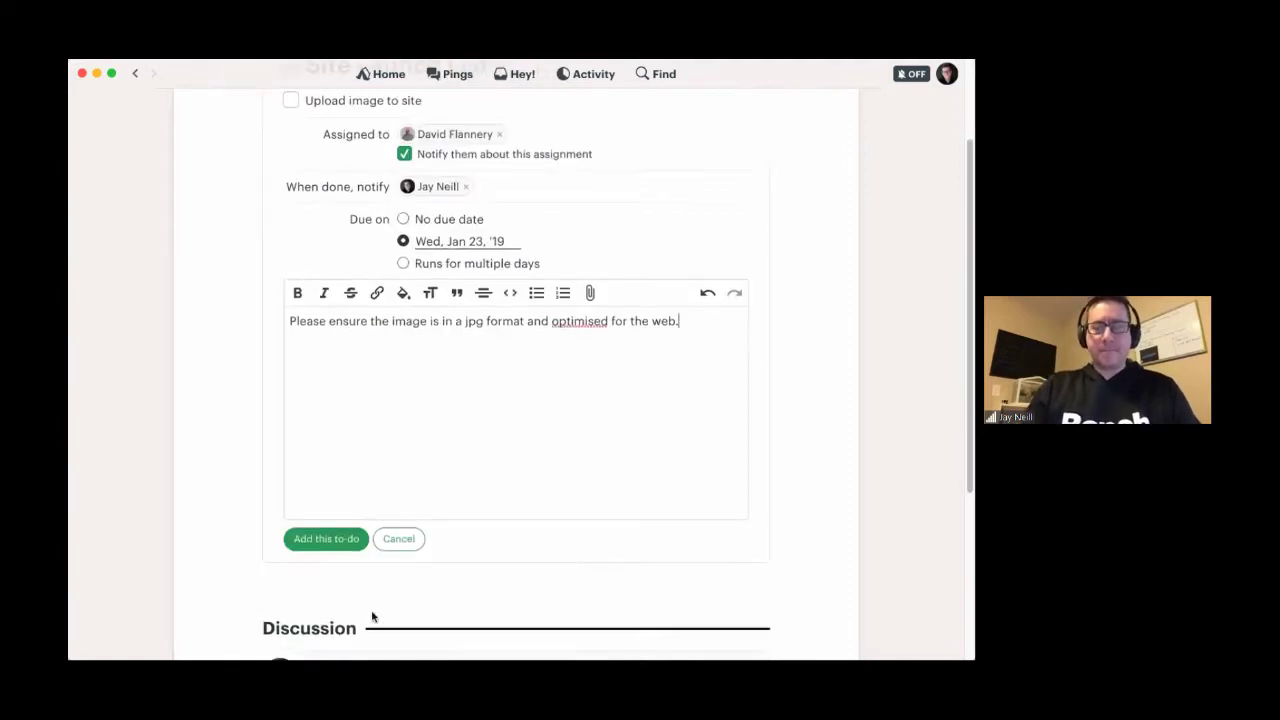
pyautogui.click(324, 552)
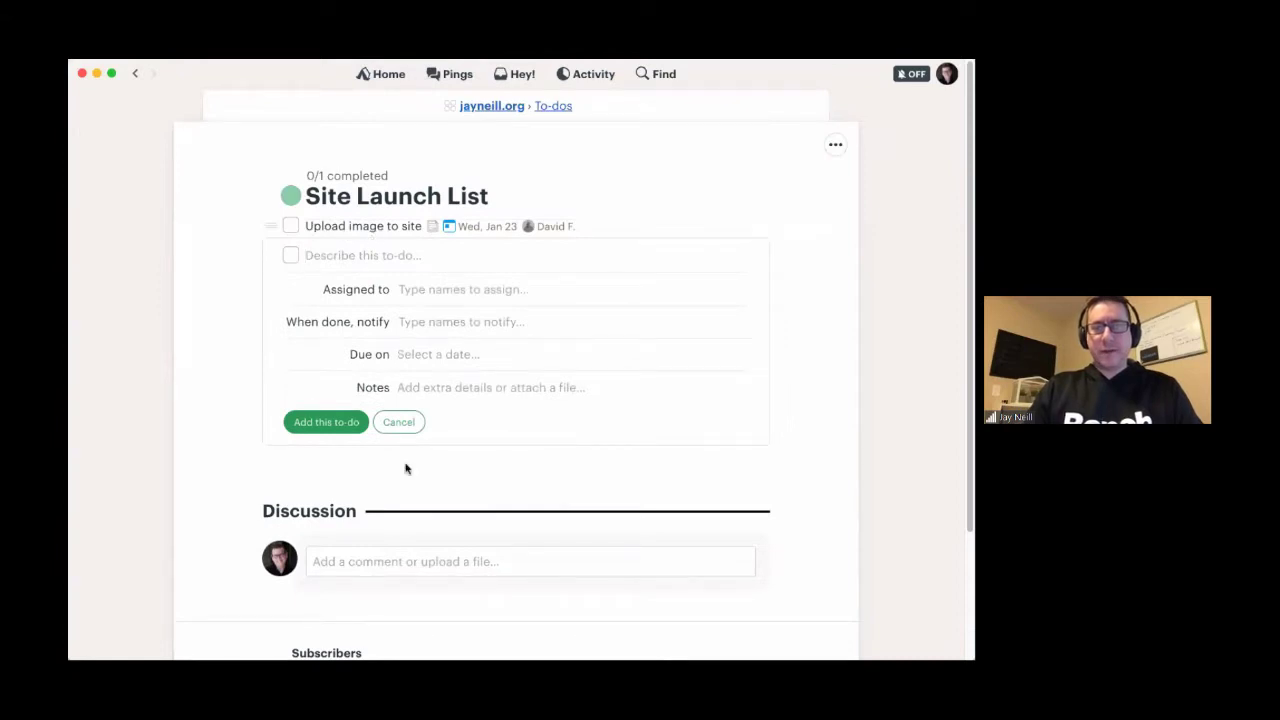
# - Cancel the blank to-do form, review the Upload image to site details, and go back to the Site Launch List
pyautogui.scroll(-2, 226, 506)
pyautogui.scroll(2, 230, 515)
pyautogui.click(399, 422)
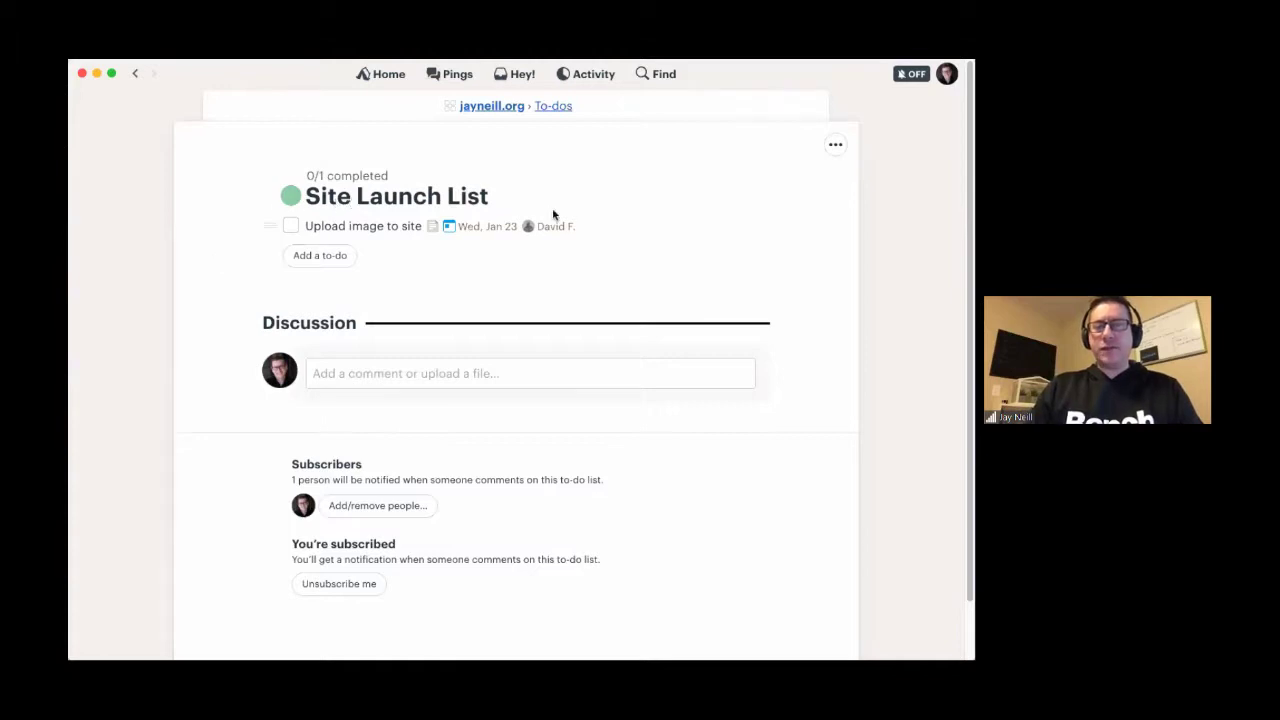
pyautogui.click(387, 232)
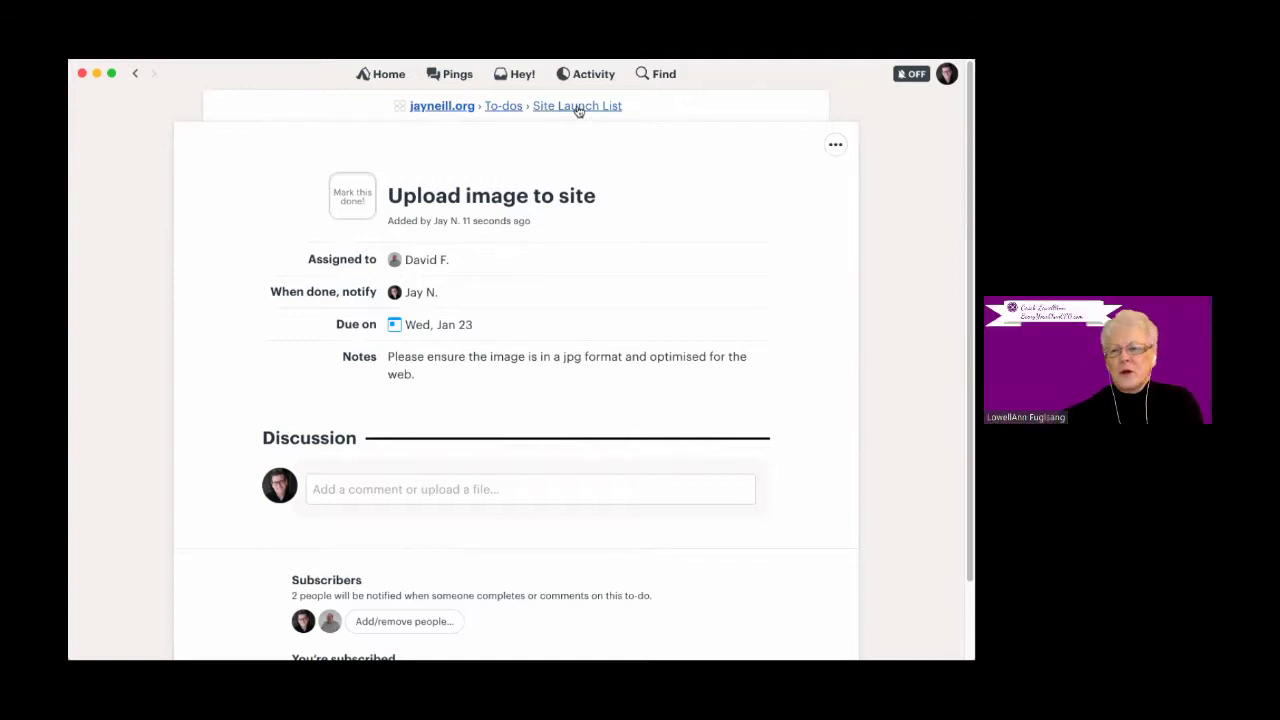
pyautogui.click(578, 107)
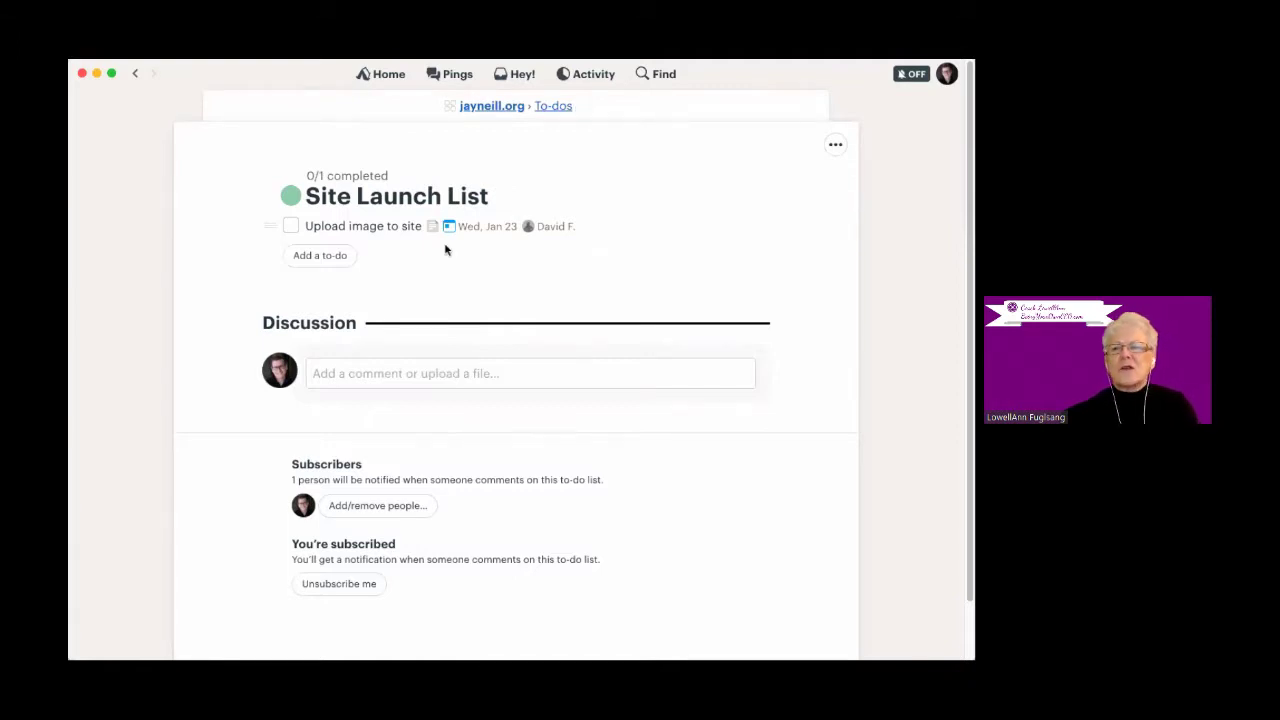
# - Start the to-do 'Add home page content' with a suggested assignee and a person to notify
pyautogui.click(322, 261)
pyautogui.write('A')
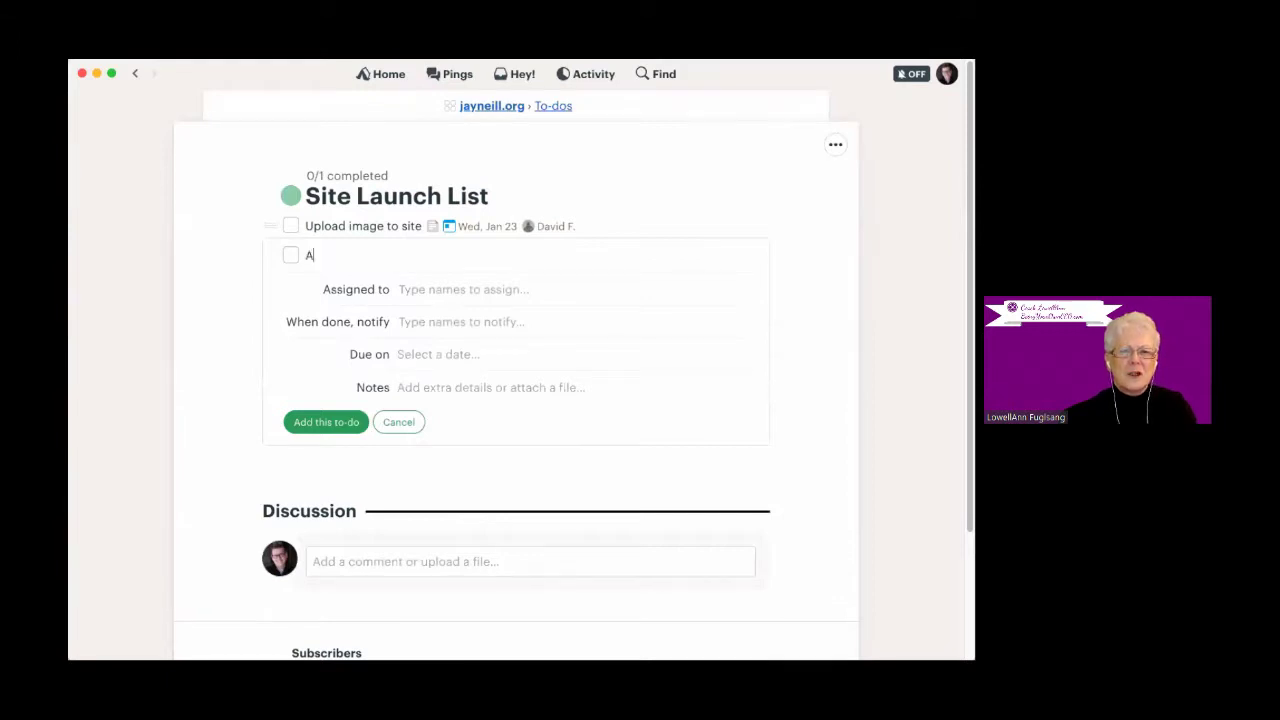
pyautogui.write('dd home page')
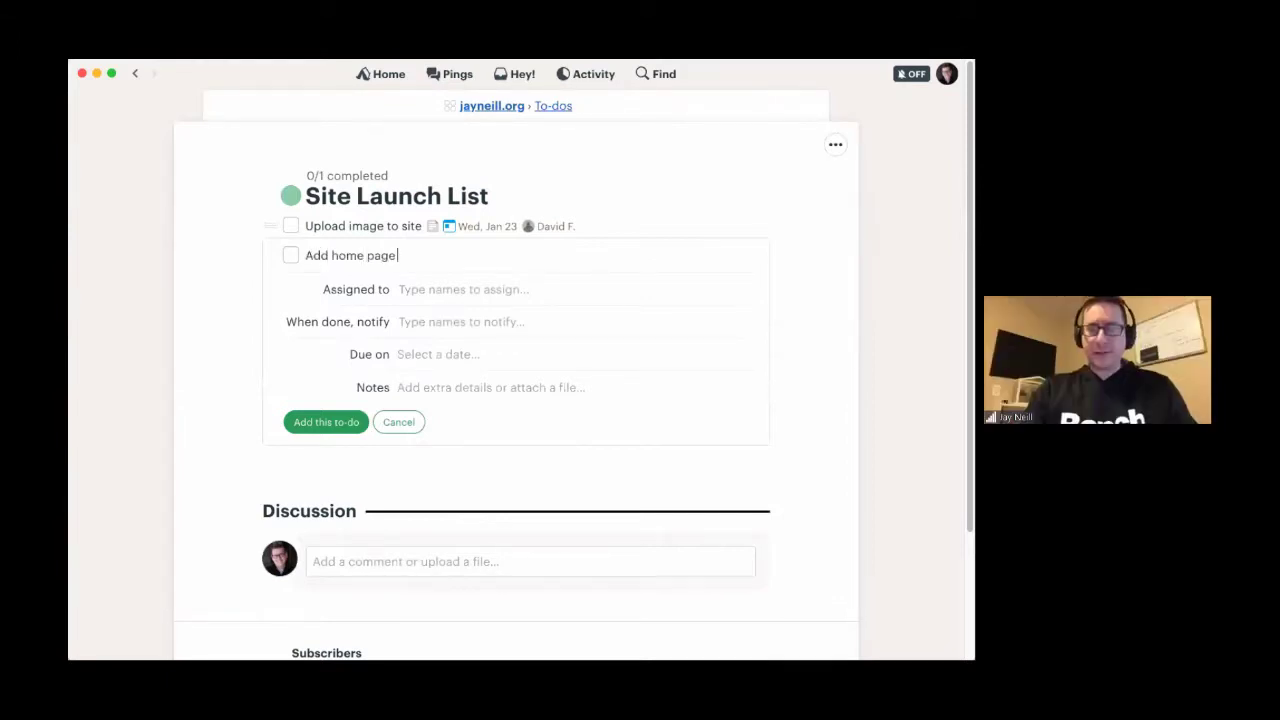
pyautogui.write(' content')
pyautogui.write('ja')
pyautogui.press('Return')
pyautogui.press('Tab')
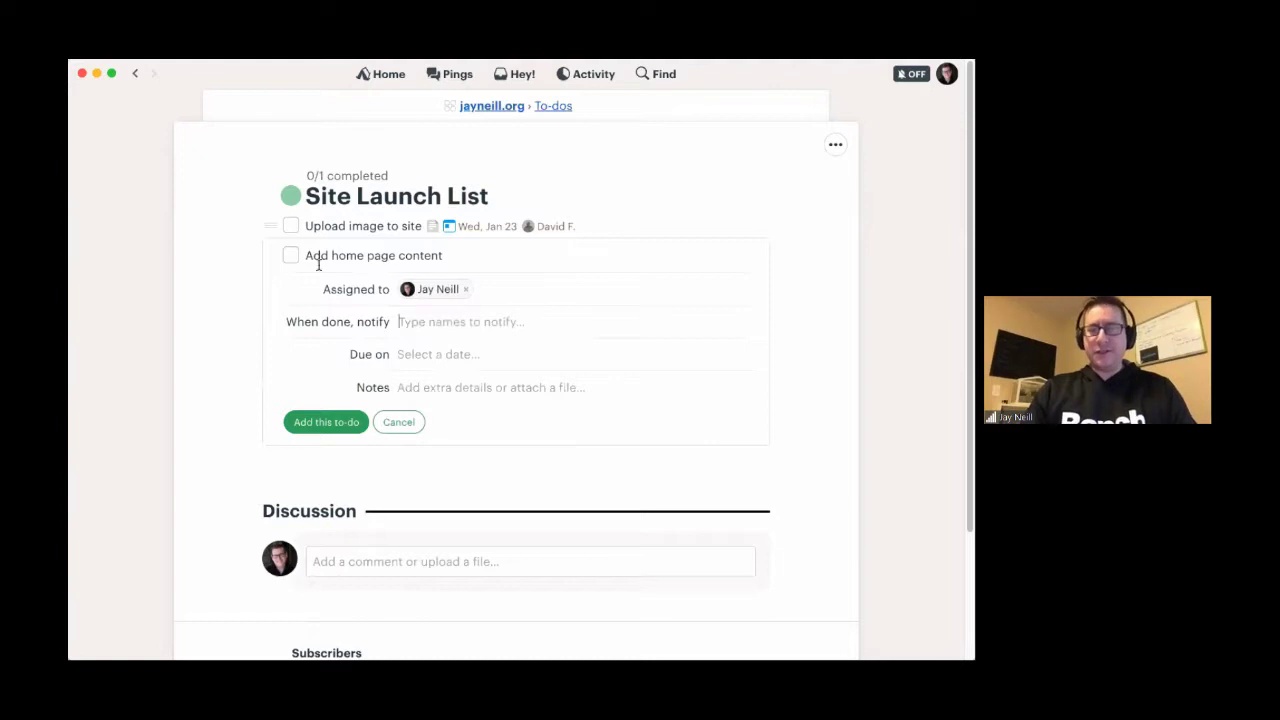
pyautogui.write('jay')
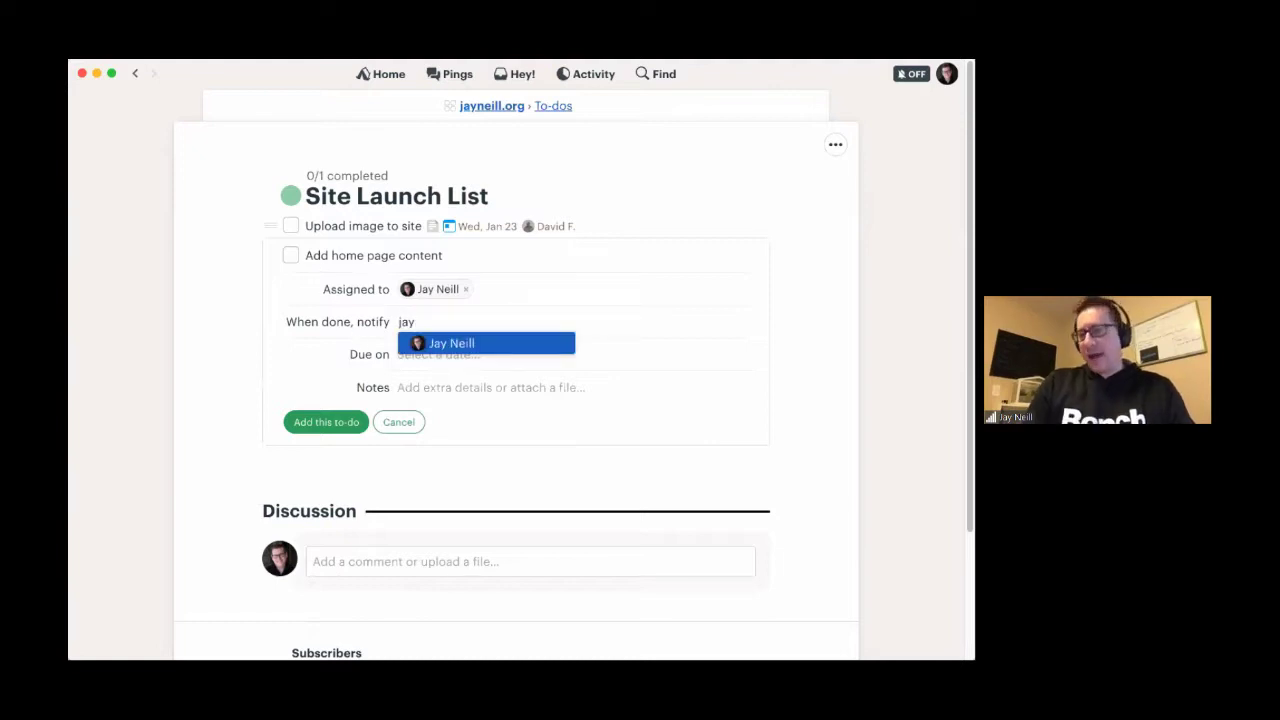
pyautogui.press('Return')
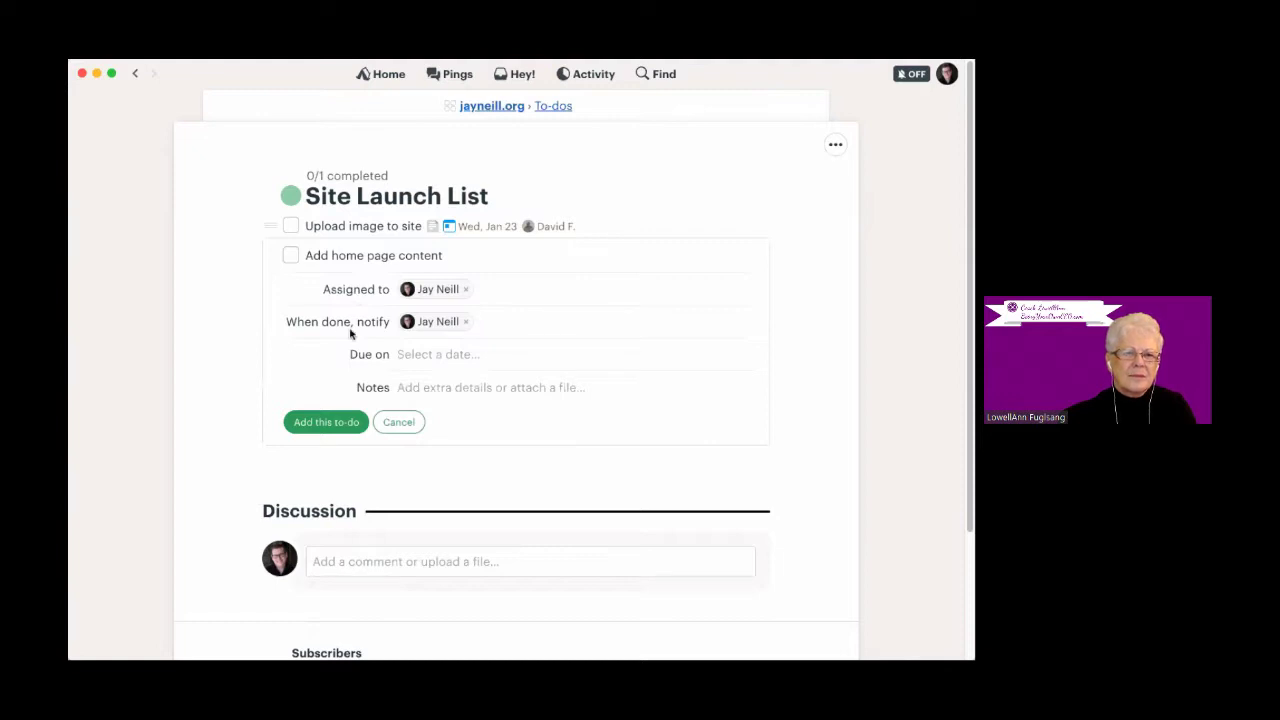
# - Set the to-do's due date to the specific day January 29
pyautogui.click(422, 356)
pyautogui.click(407, 379)
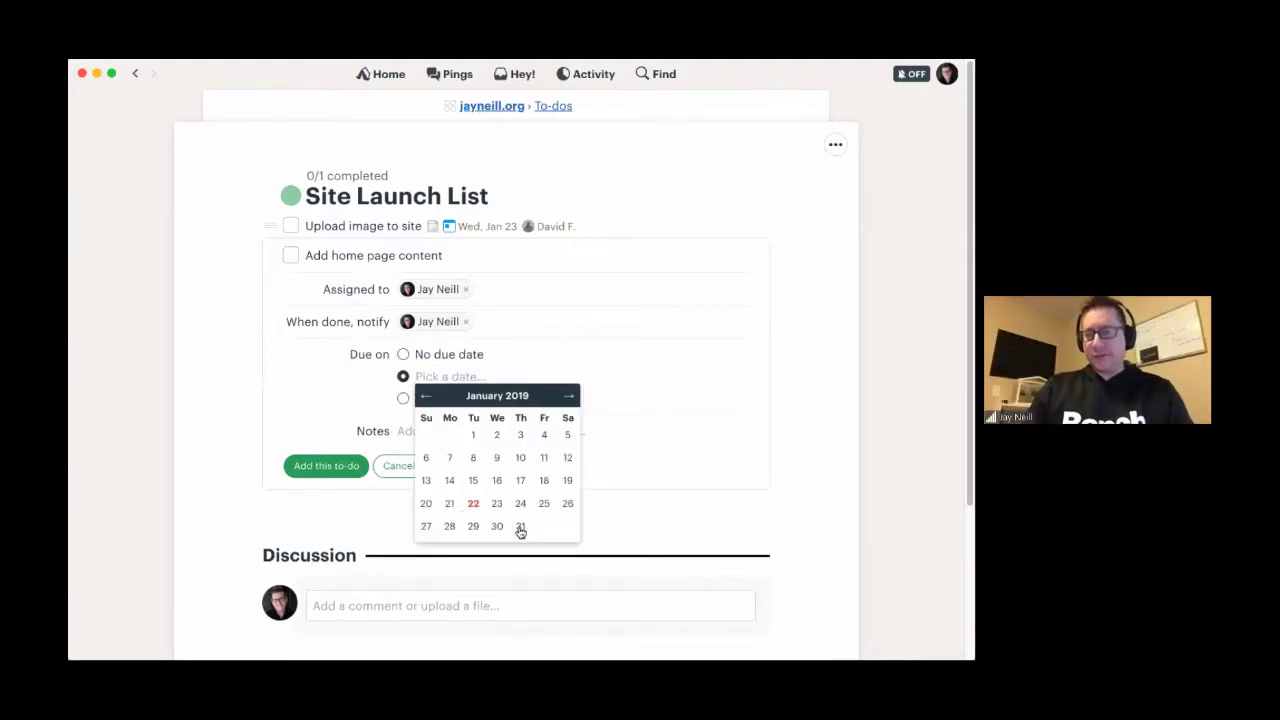
pyautogui.click(520, 527)
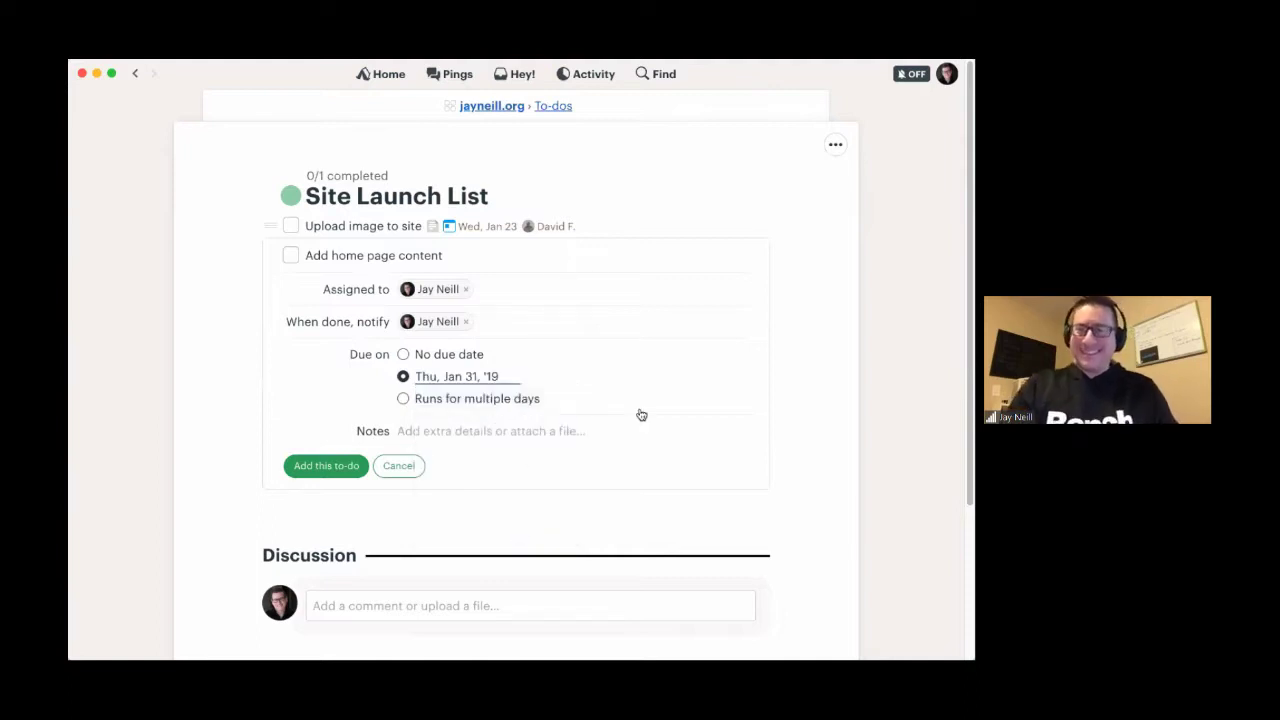
pyautogui.click(404, 399)
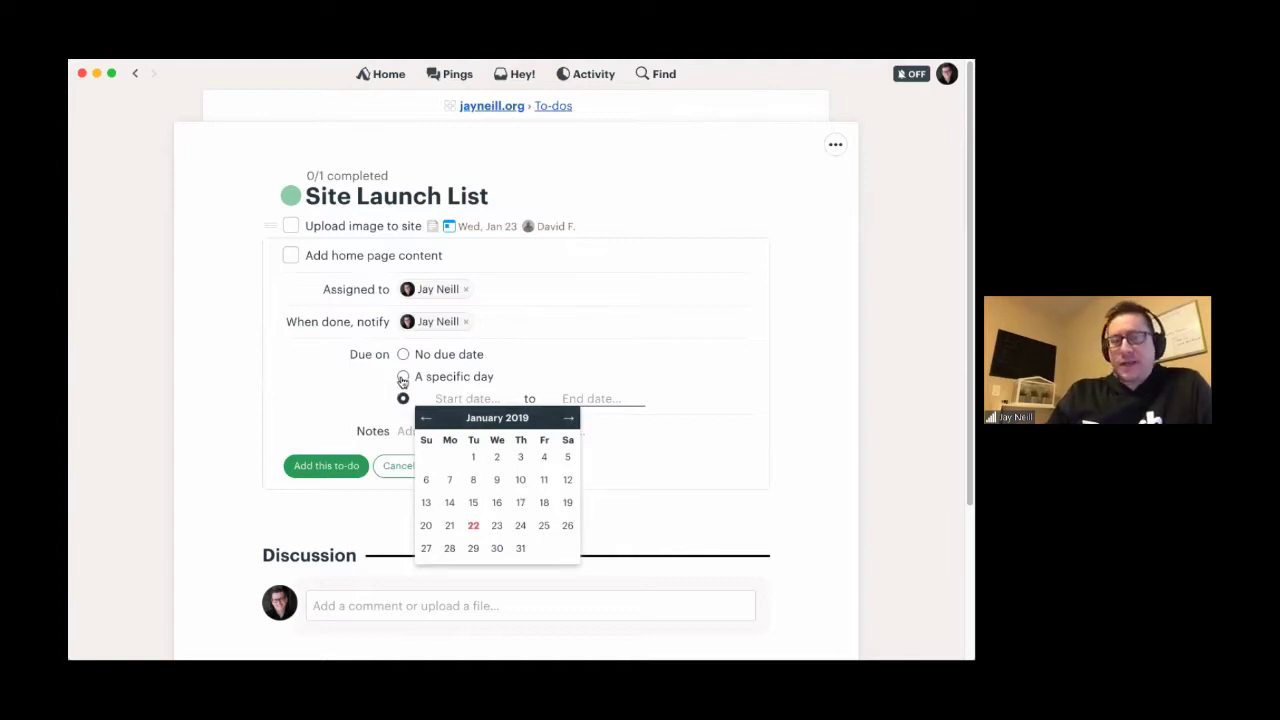
pyautogui.click(403, 377)
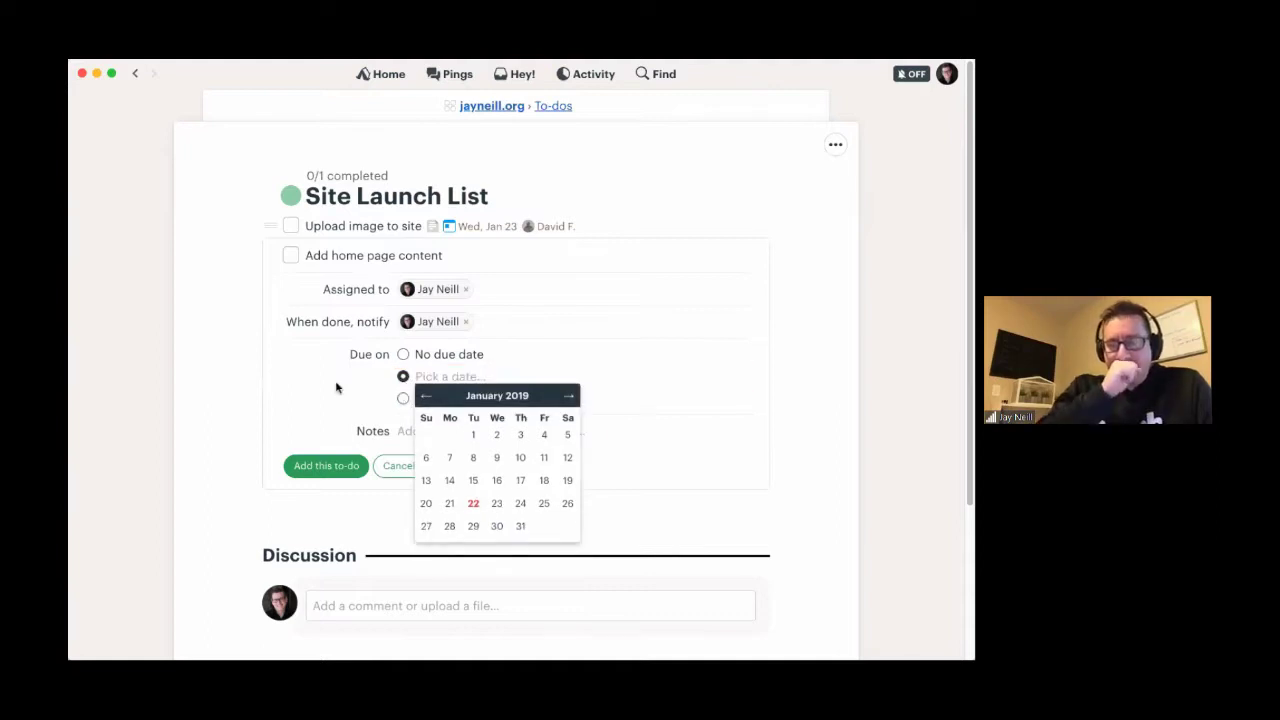
pyautogui.click(473, 526)
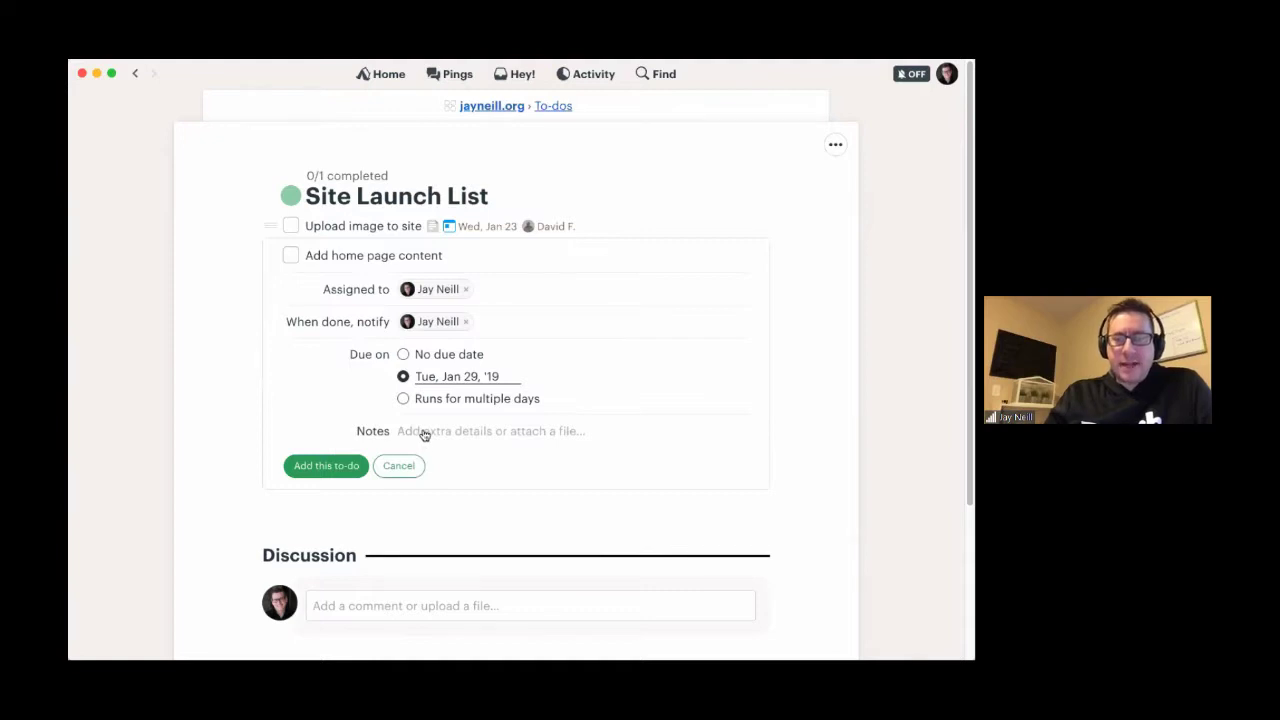
pyautogui.click(424, 432)
pyautogui.write('Ens')
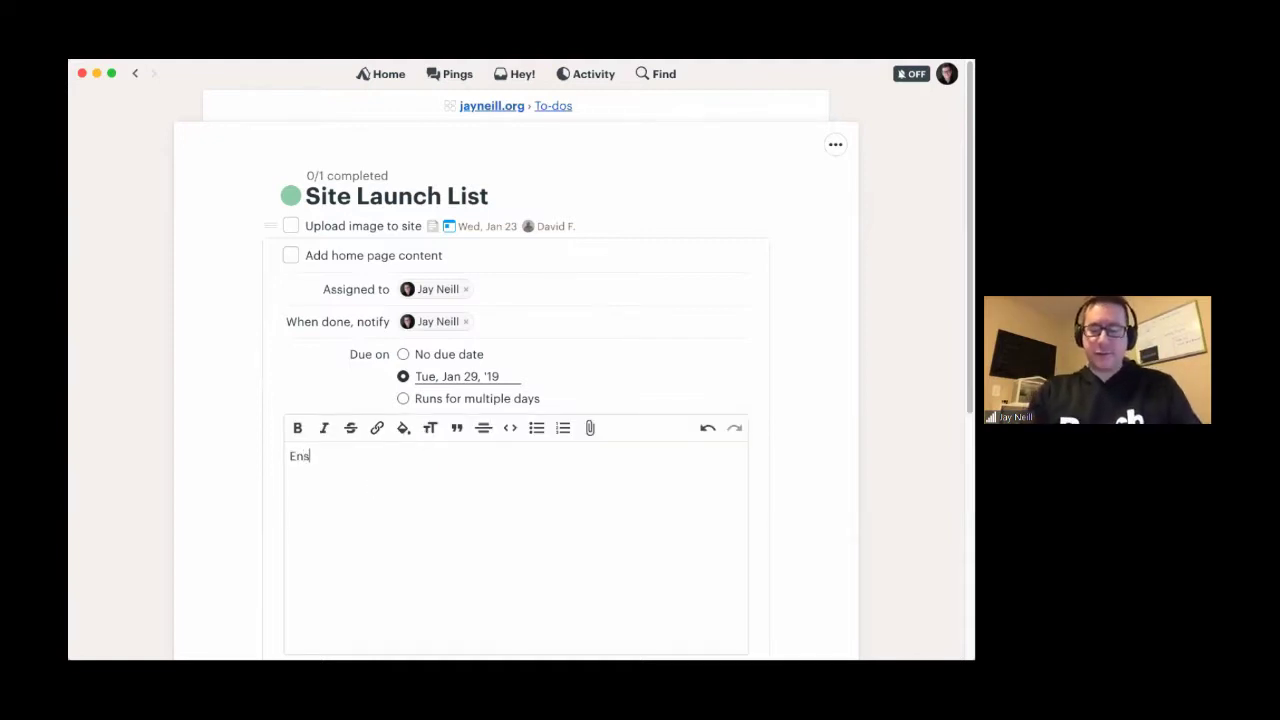
pyautogui.write('ure the content is ')
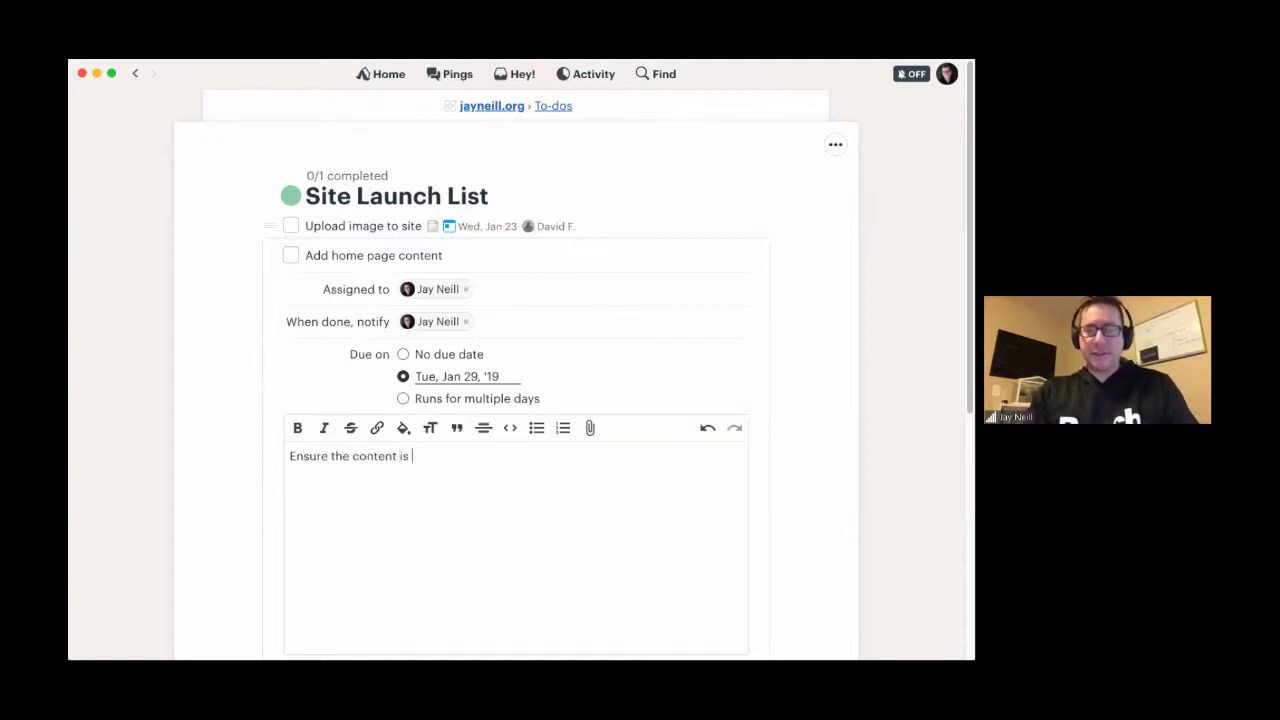
pyautogui.write('proof')
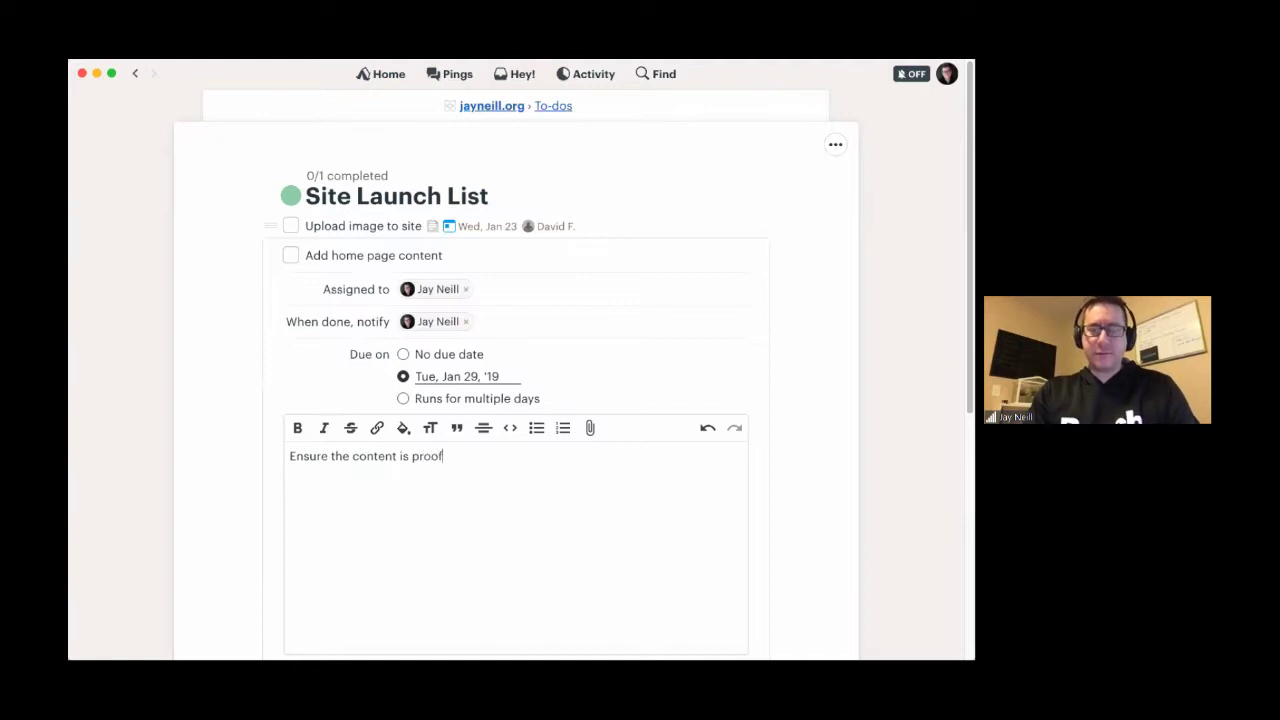
pyautogui.write(' read b')
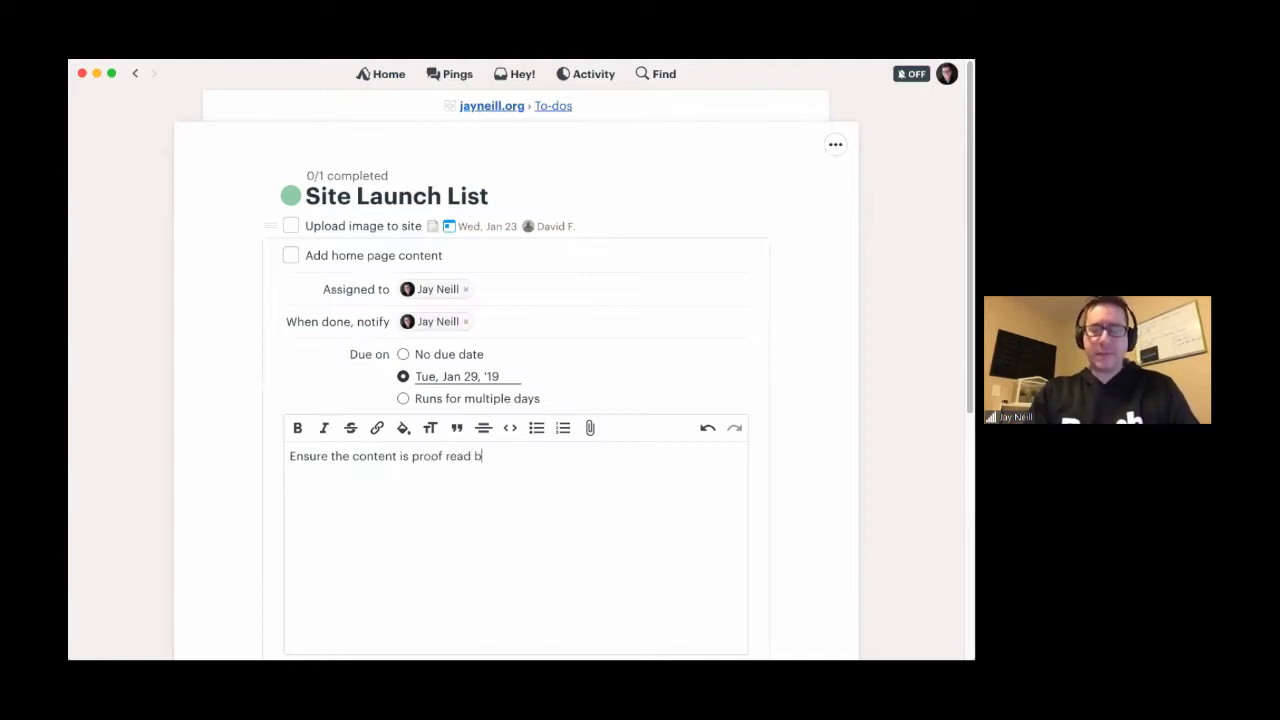
pyautogui.write('y @')
pyautogui.press('Return')
pyautogui.scroll(-5, 318, 444)
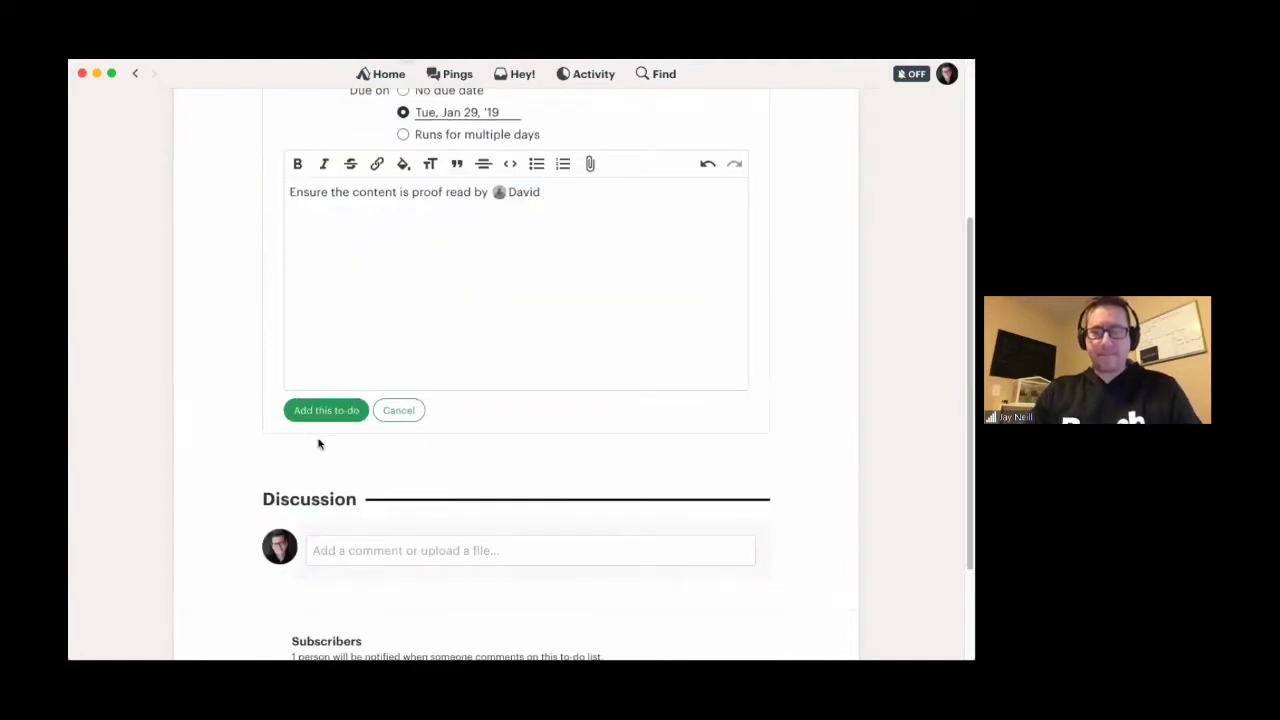
pyautogui.click(322, 411)
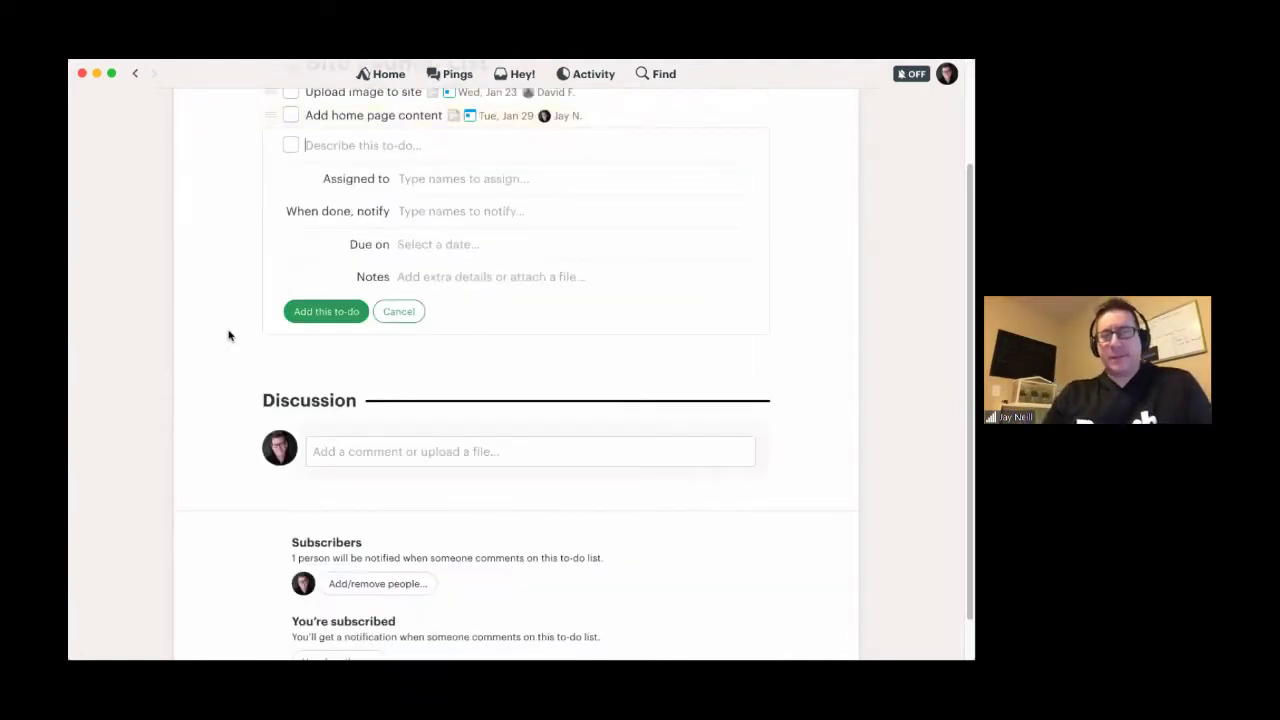
pyautogui.scroll(3, 228, 335)
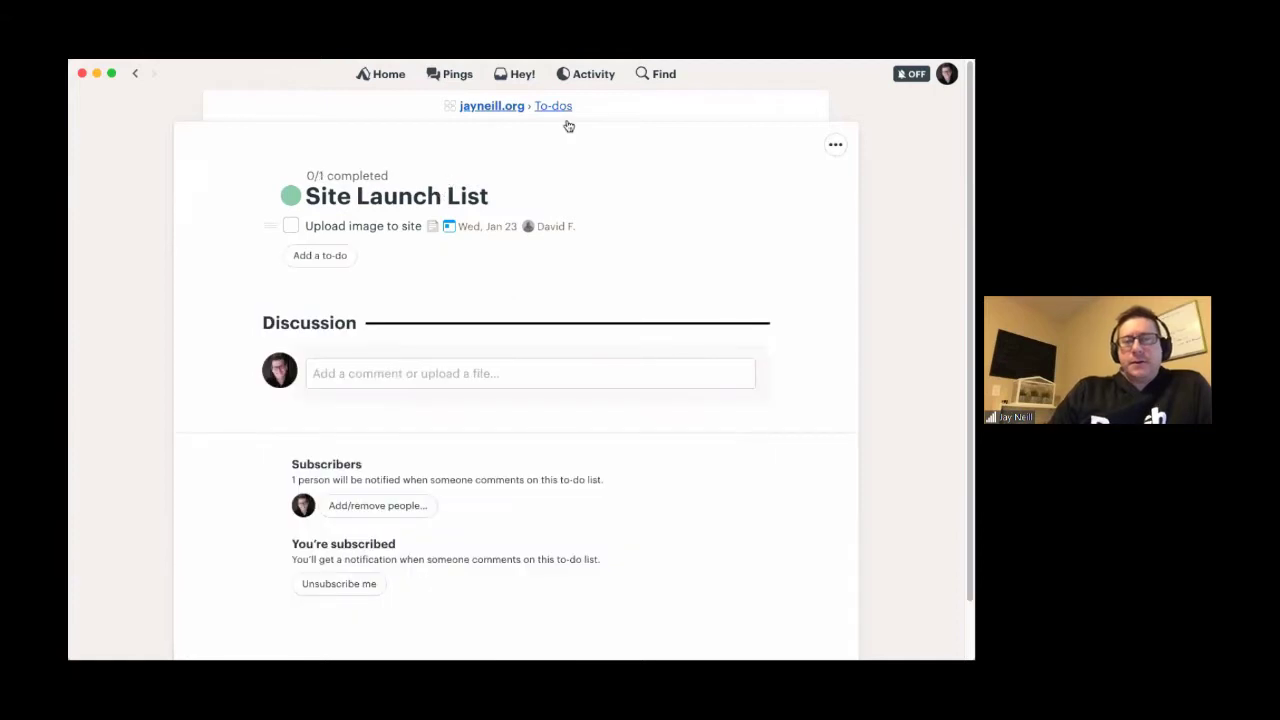
pyautogui.click(552, 106)
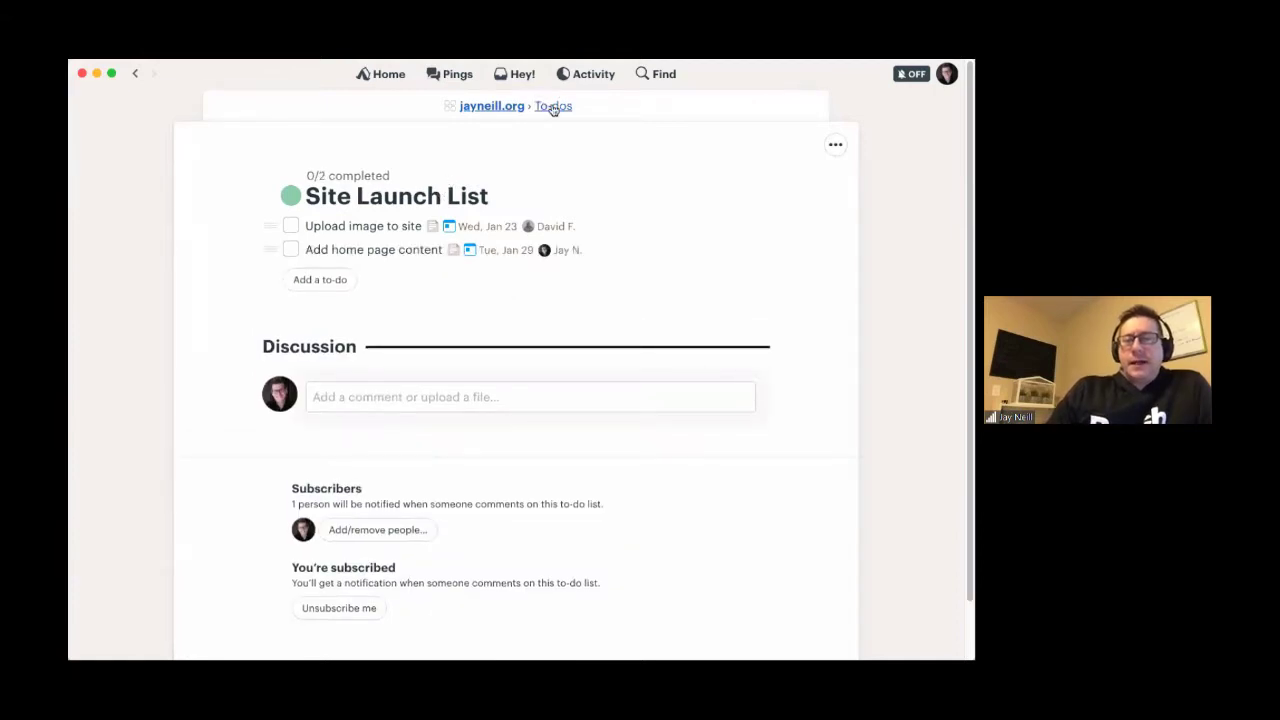
pyautogui.click(501, 107)
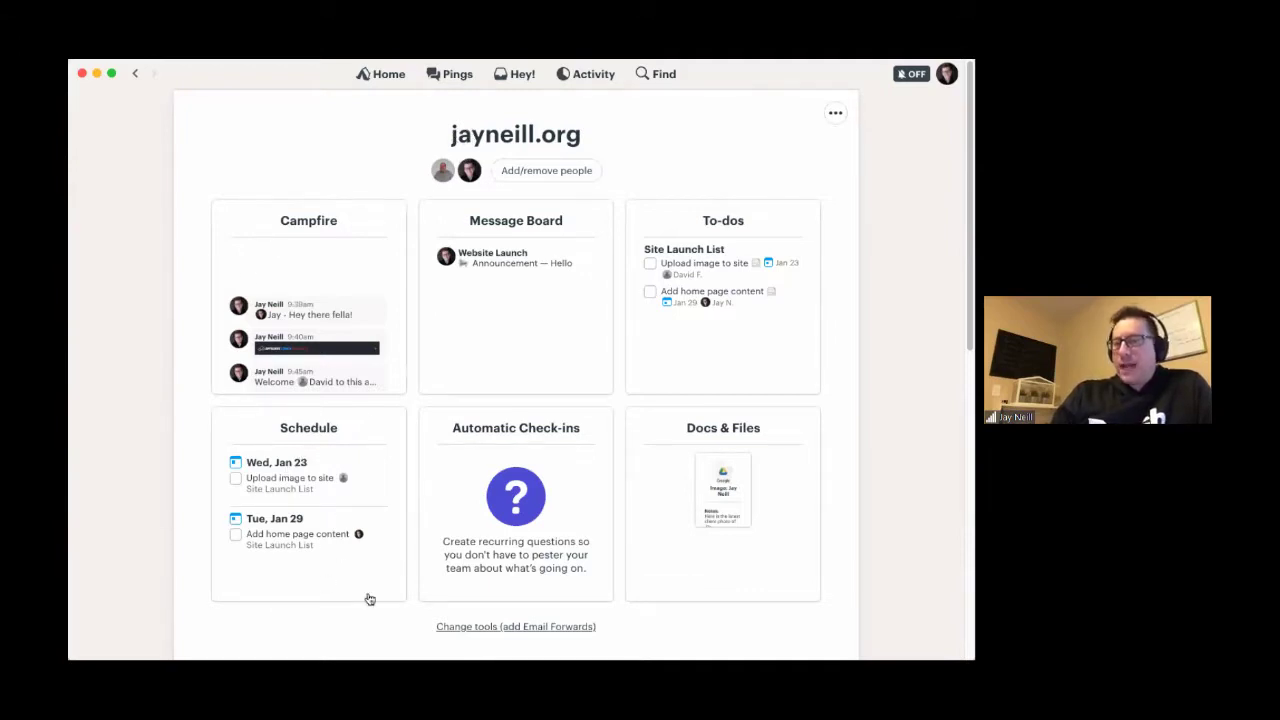
pyautogui.click(300, 428)
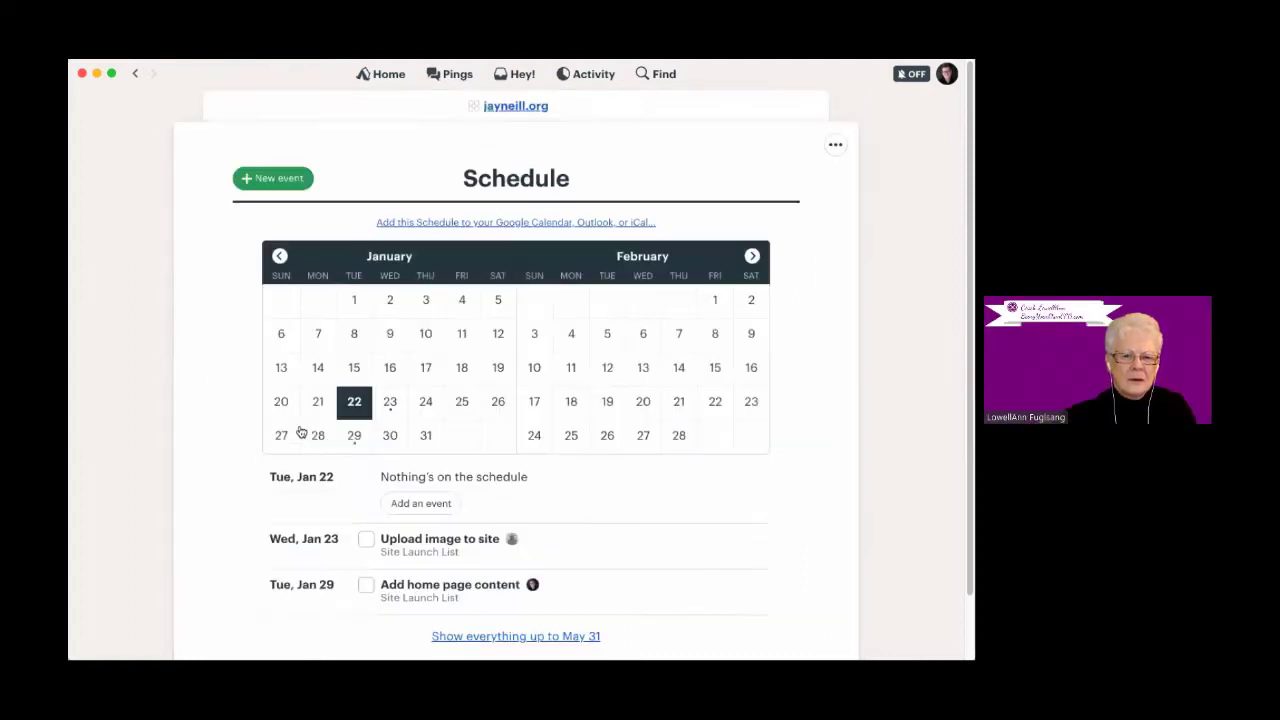
# - View the Jan 23 and Jan 29 calendar entries to confirm both Site Launch List to-dos
pyautogui.scroll(-2, 444, 475)
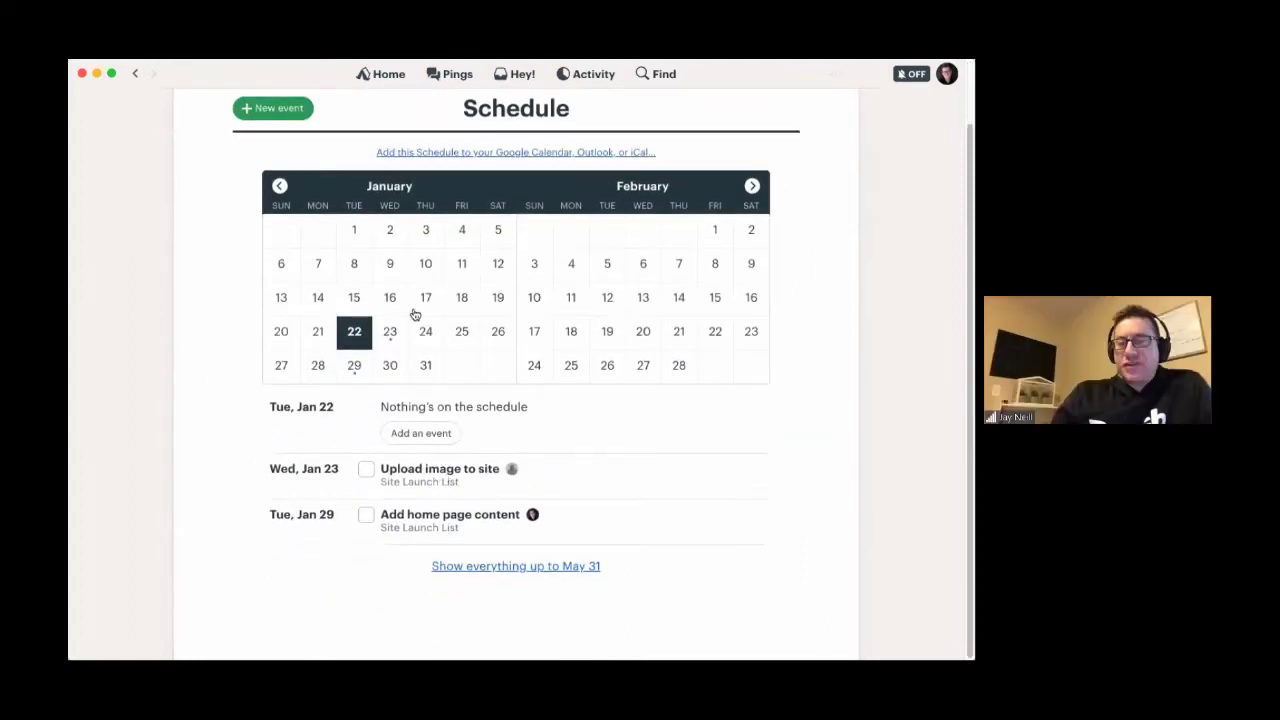
pyautogui.click(390, 331)
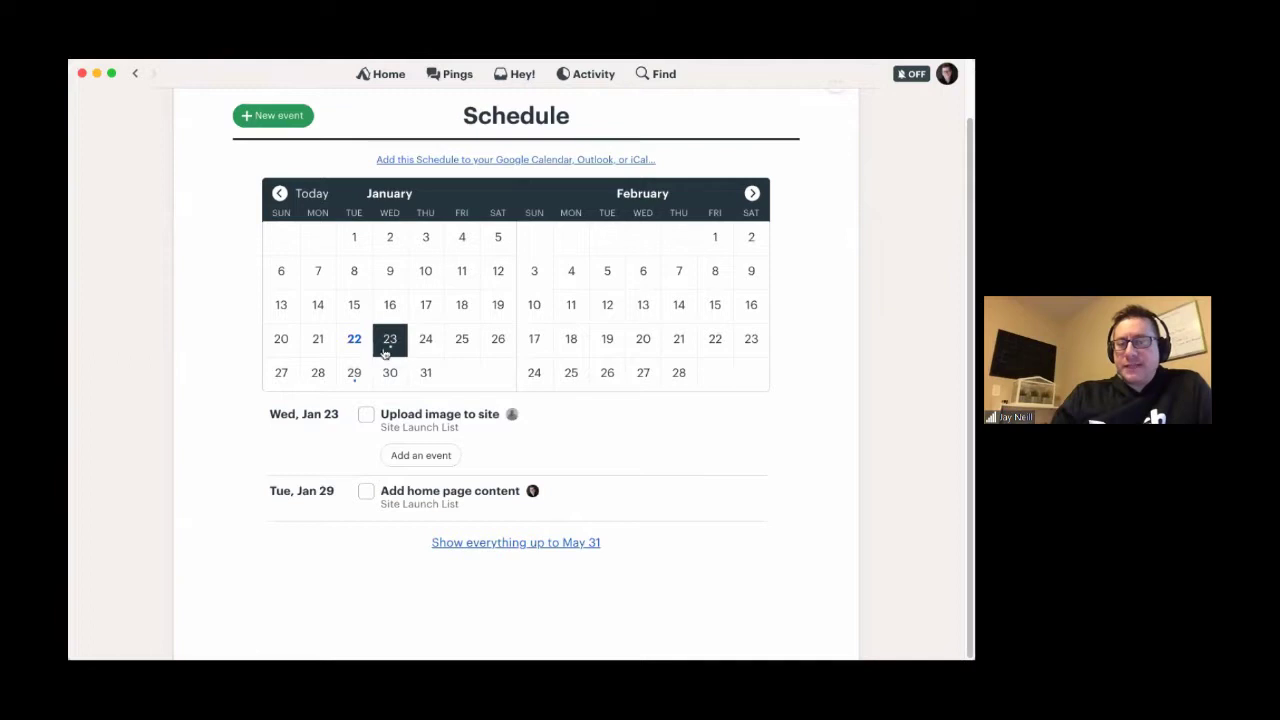
pyautogui.click(353, 380)
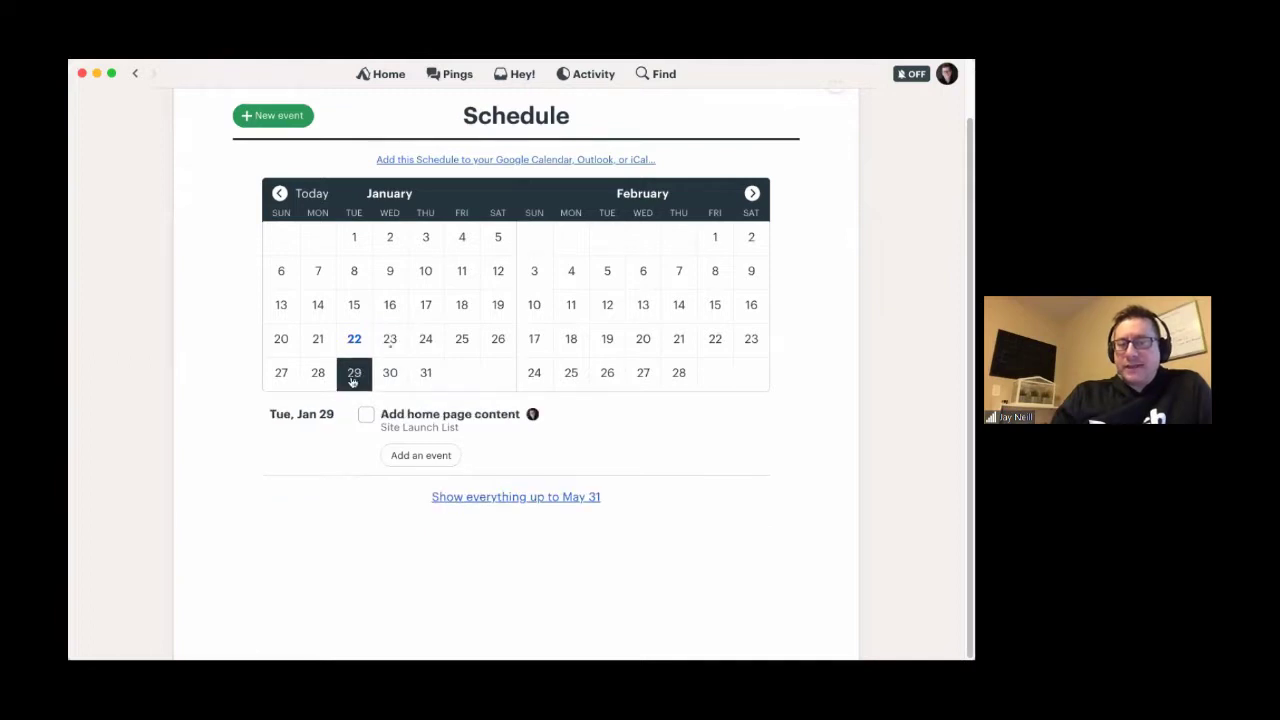
pyautogui.click(391, 340)
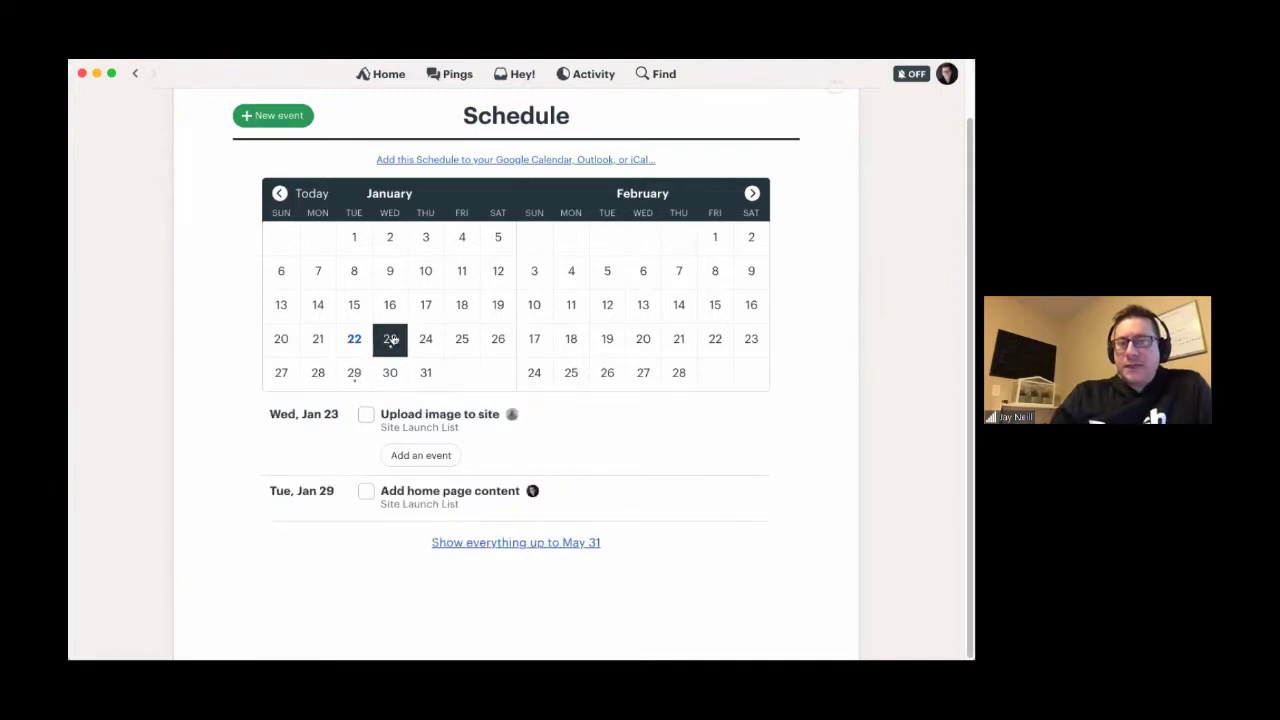
pyautogui.click(354, 375)
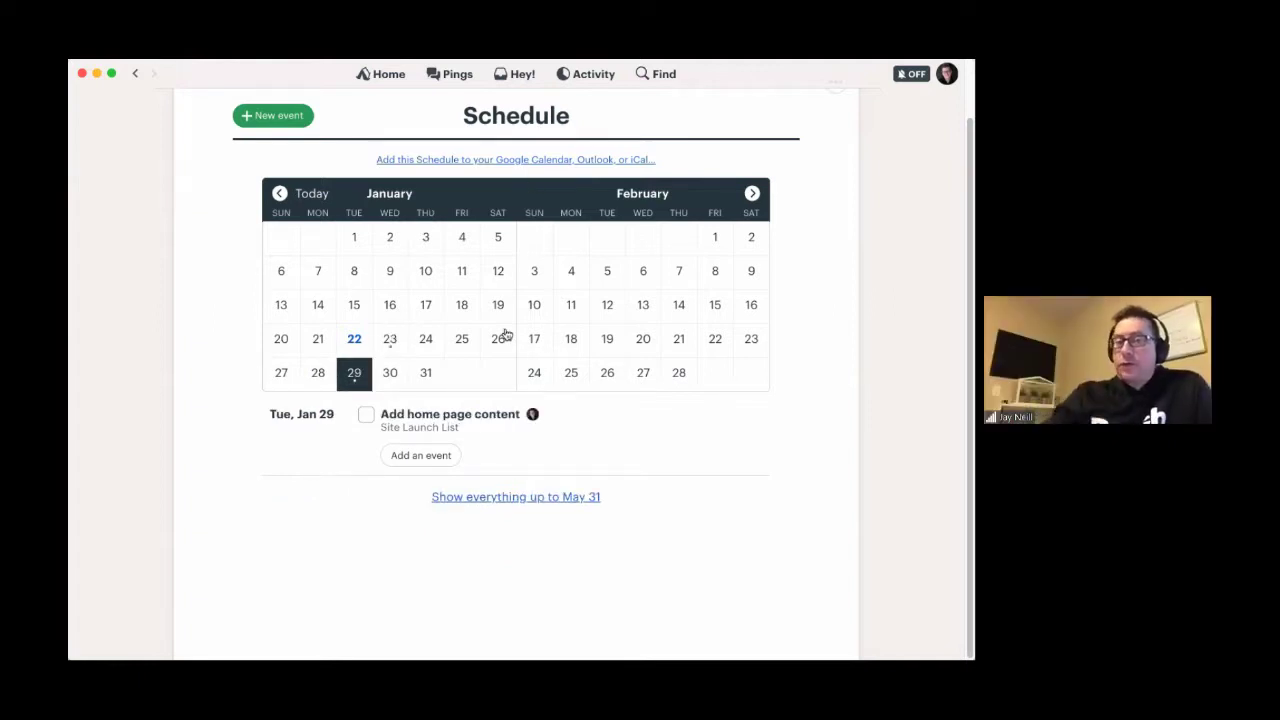
pyautogui.moveTo(371, 160); pyautogui.dragTo(652, 160)
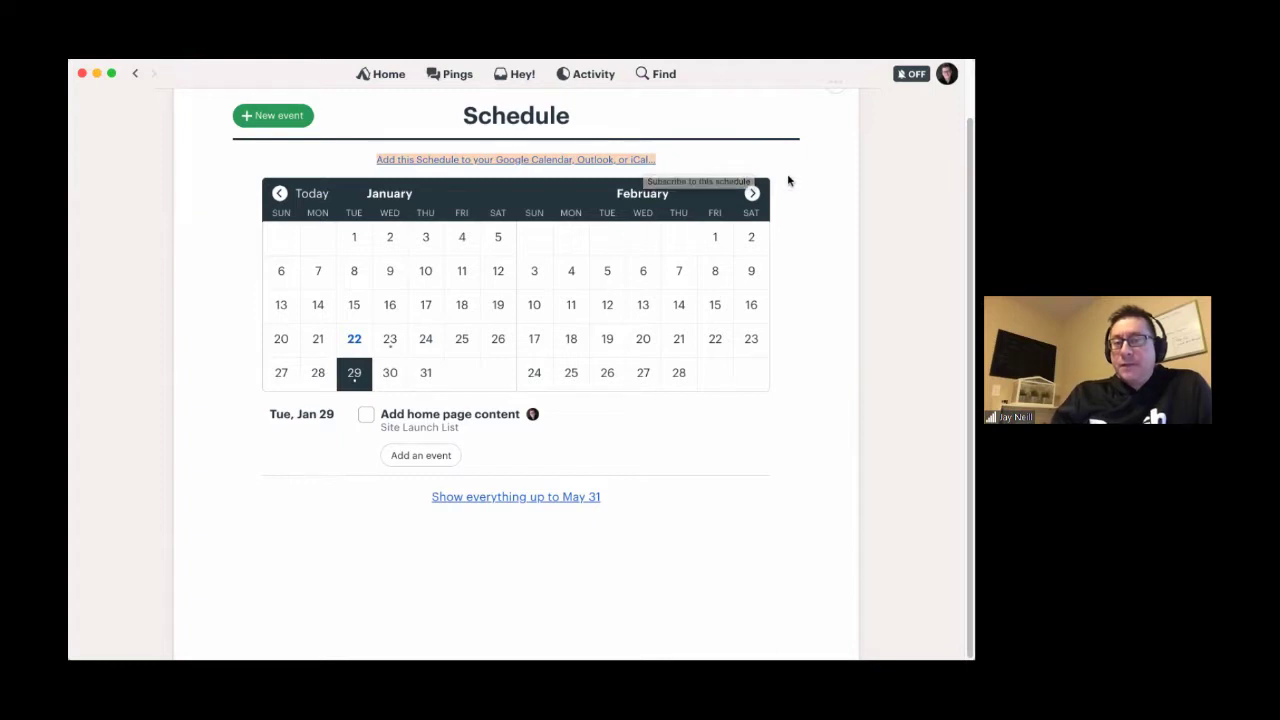
pyautogui.moveTo(788, 180); pyautogui.dragTo(814, 207)
pyautogui.click(814, 207)
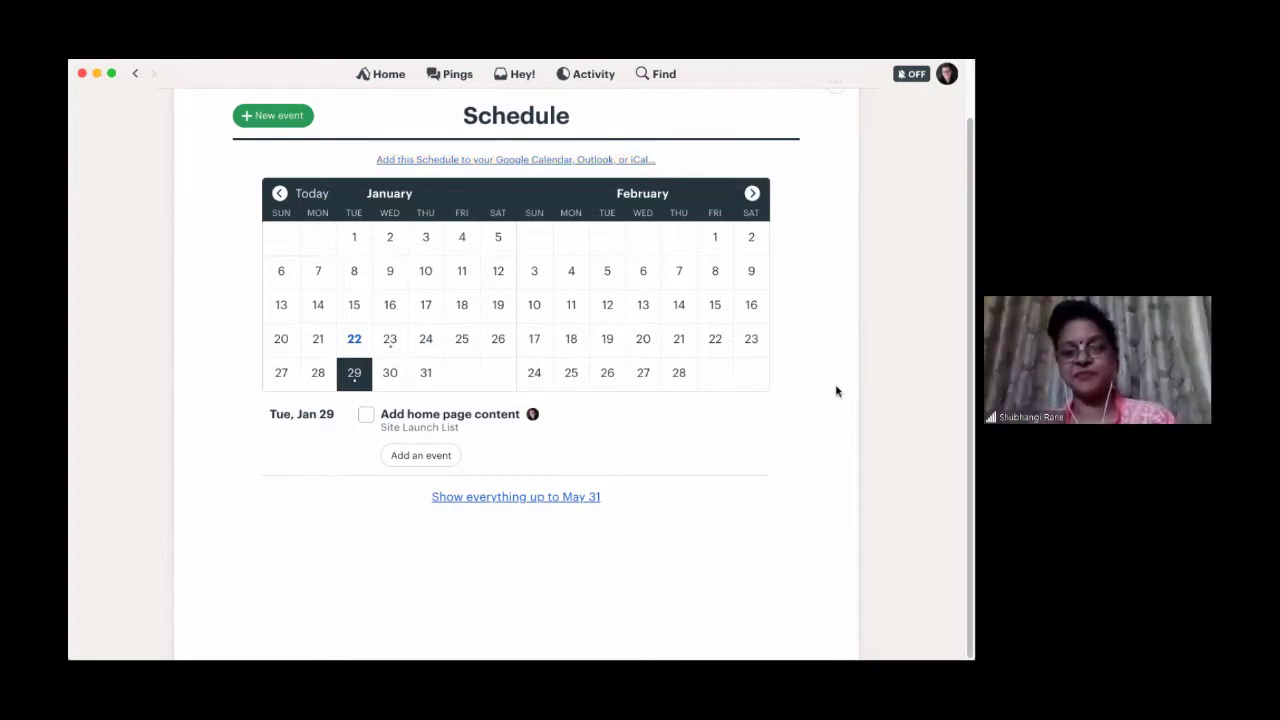
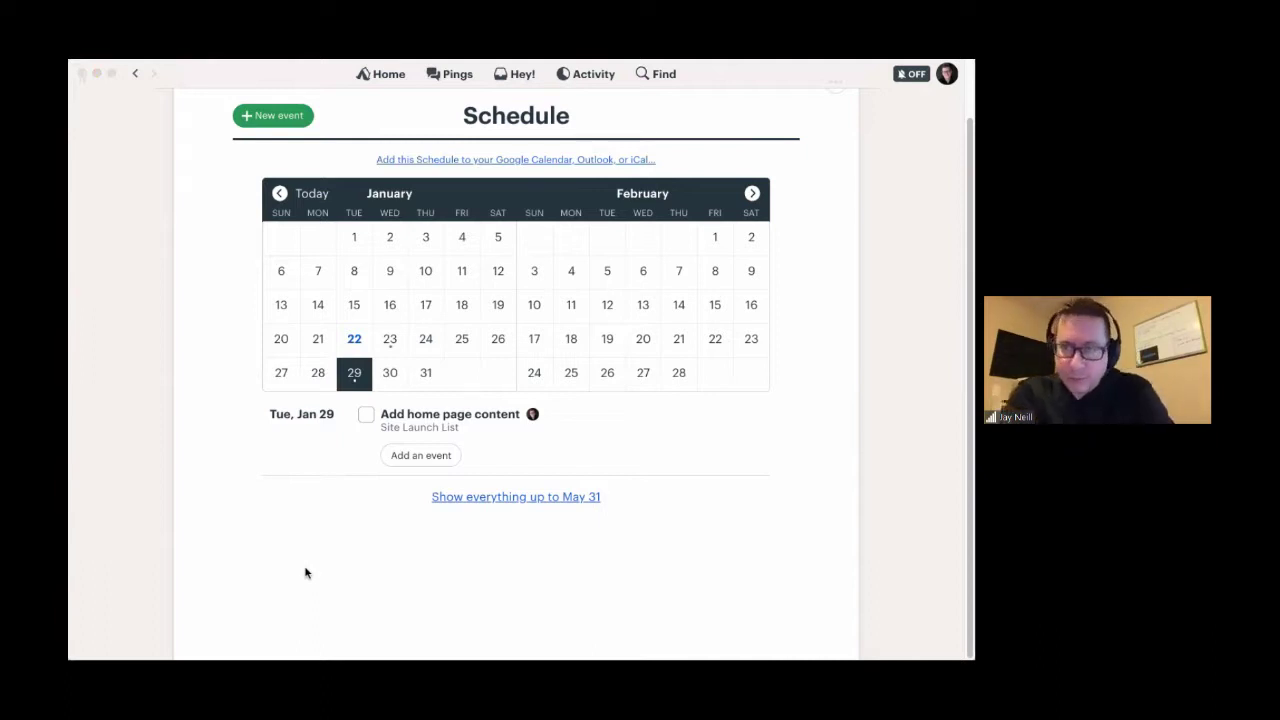
# - Switch from the Basecamp Schedule to the Gmail inbox of Basecamp notification emails
pyautogui.click(520, 121)
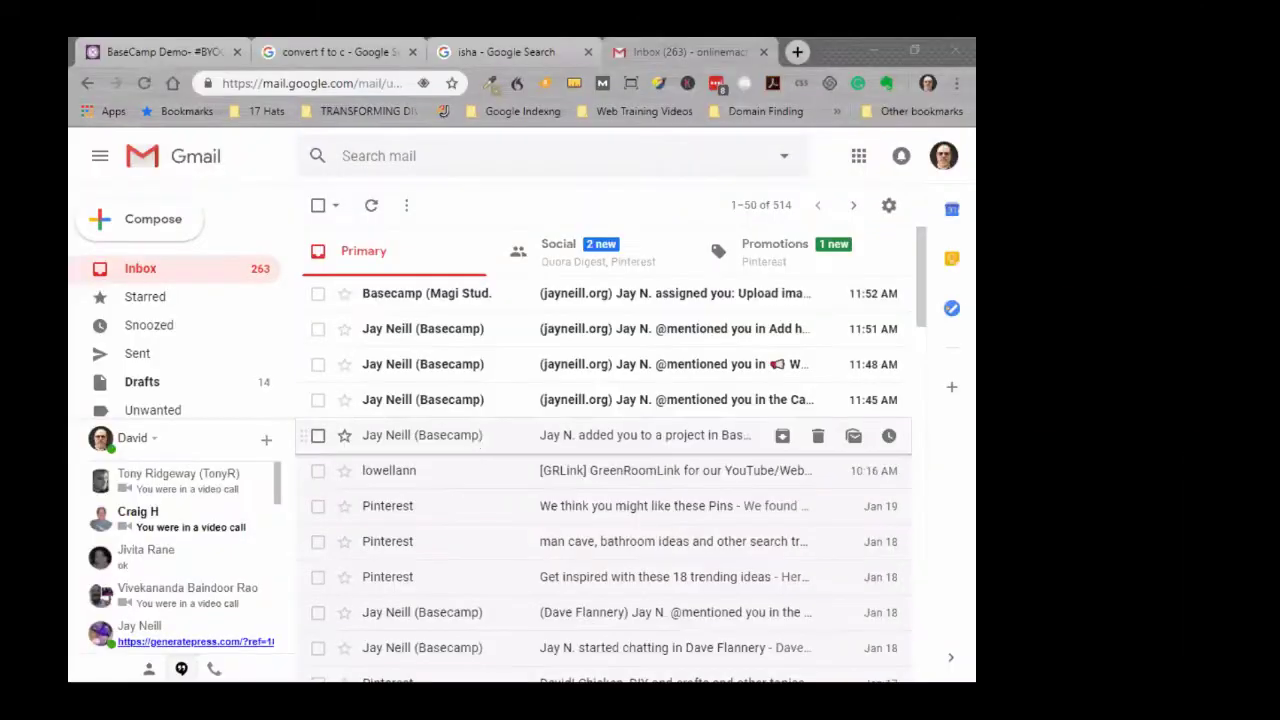
# - Open the Basecamp project invitation email and follow its join link
pyautogui.doubleClick(475, 432)
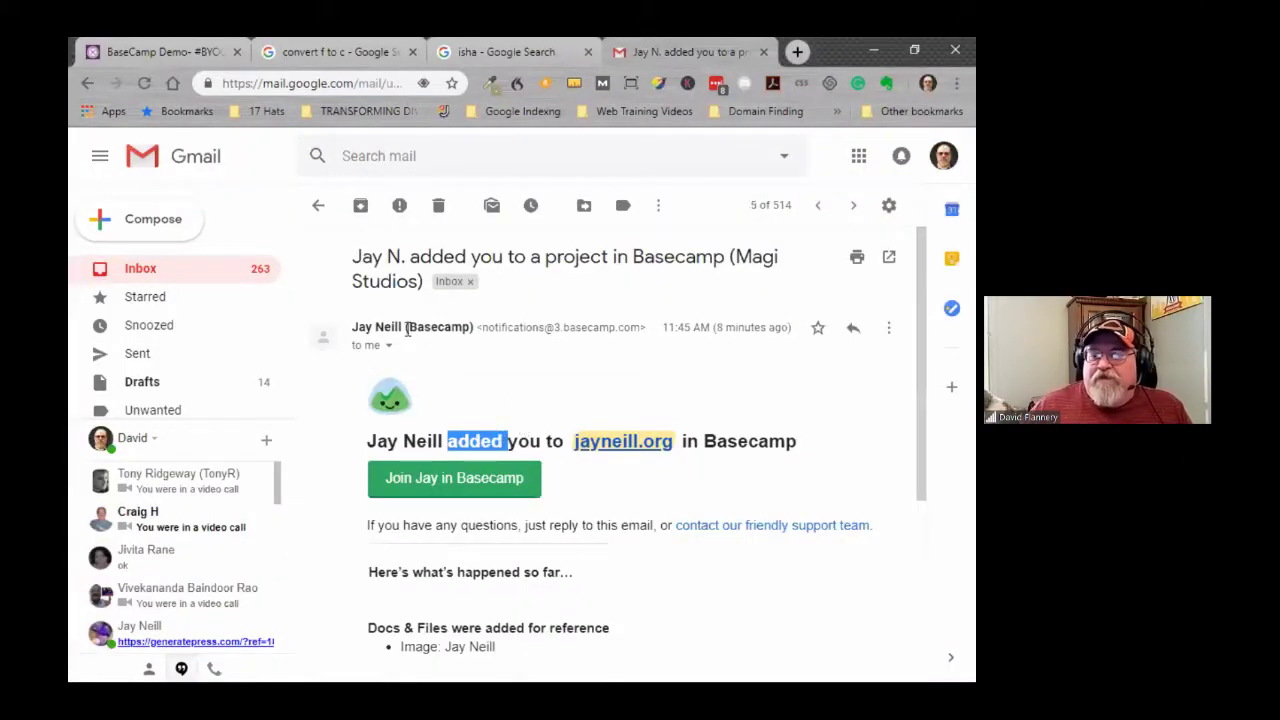
pyautogui.click(440, 480)
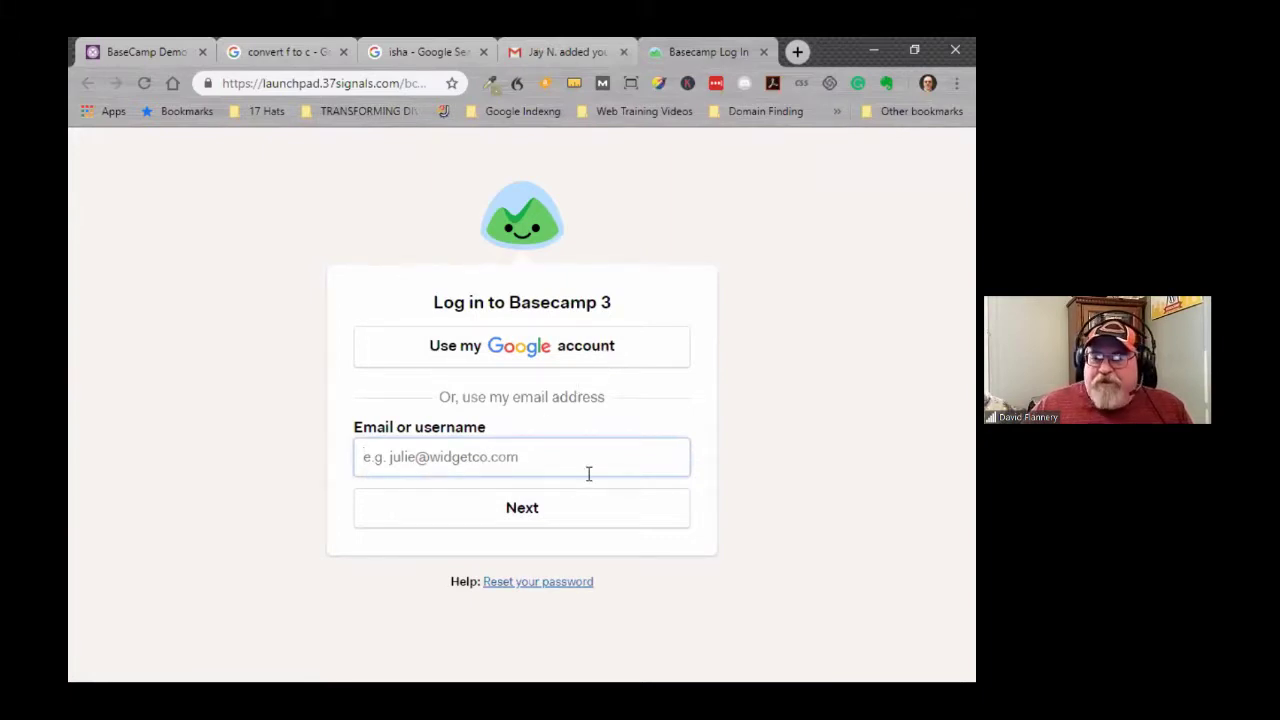
# - Sign in to Basecamp with the Google account to reach the shared project
pyautogui.click(508, 348)
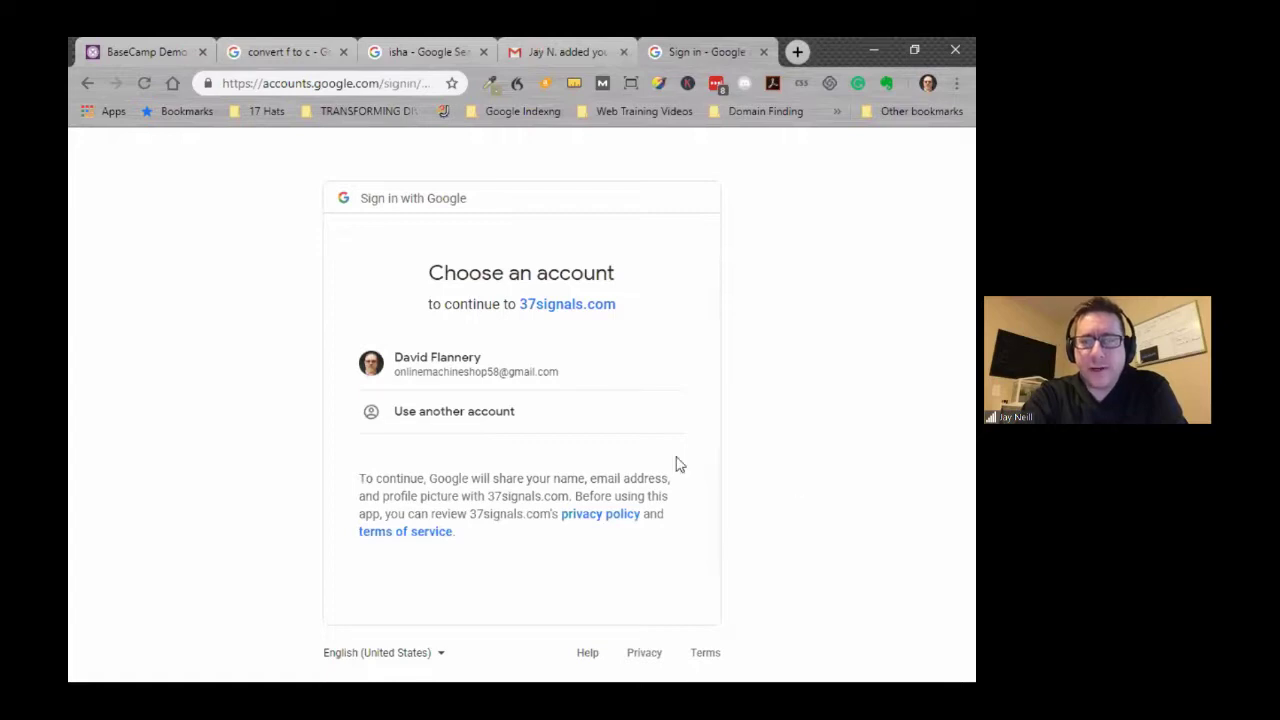
pyautogui.click(410, 367)
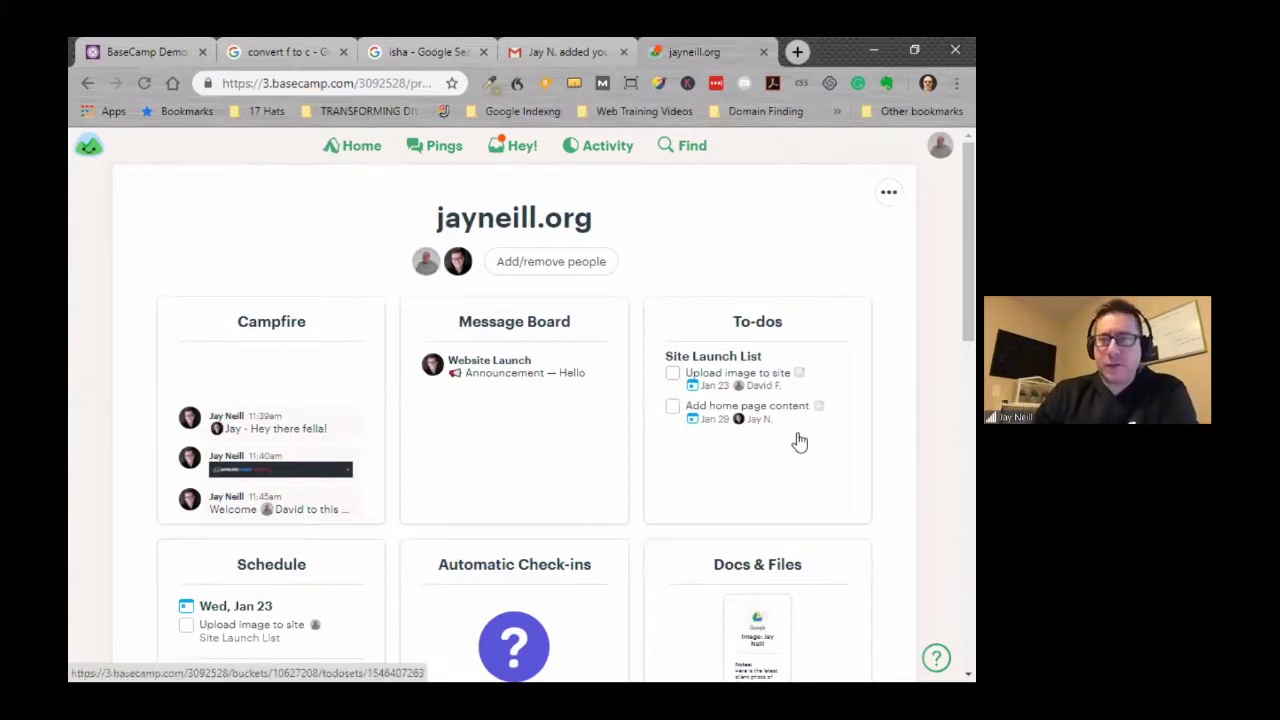
# - Look over the project's tools, then open its To-dos
pyautogui.scroll(-1, 800, 442)
pyautogui.scroll(-1, 800, 442)
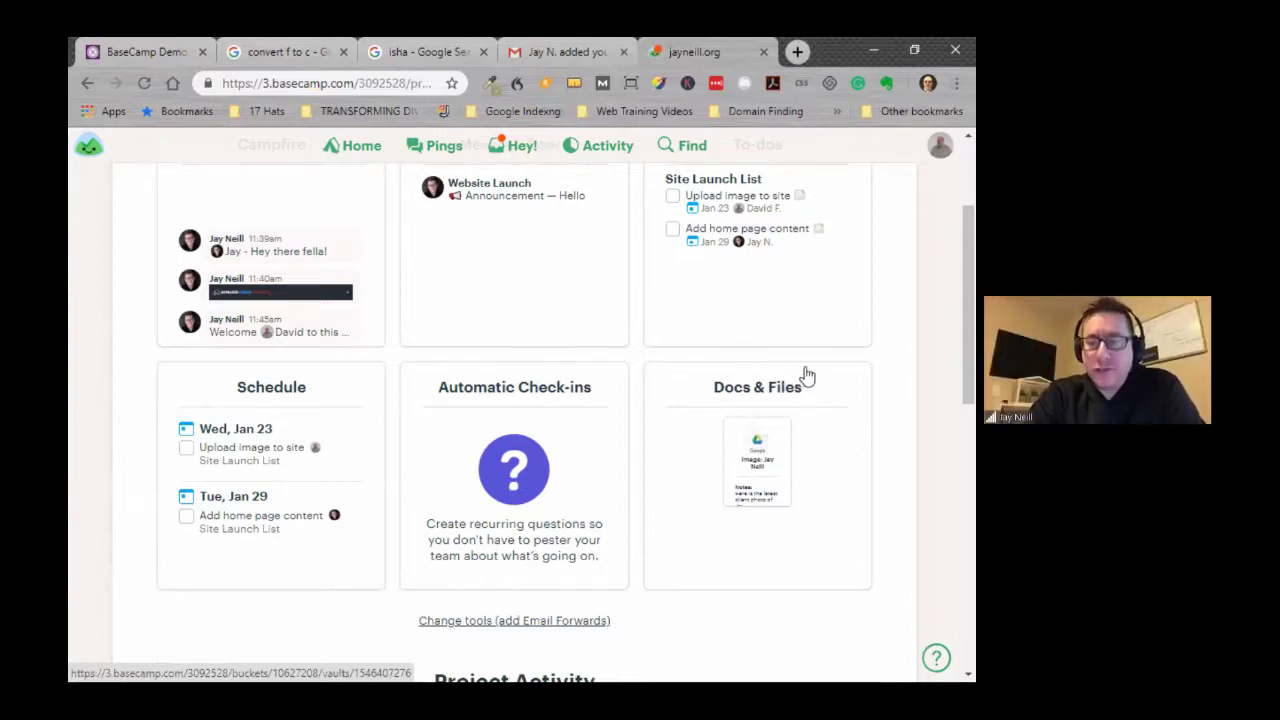
pyautogui.scroll(1, 807, 376)
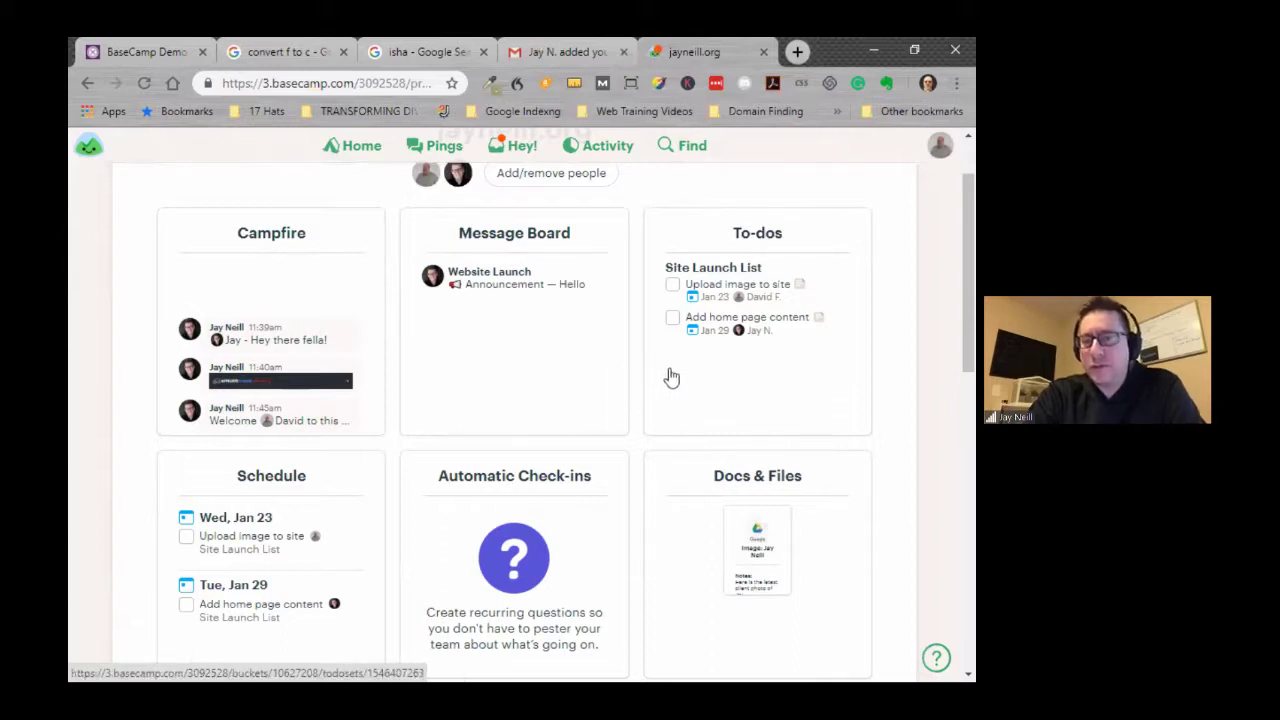
pyautogui.click(770, 240)
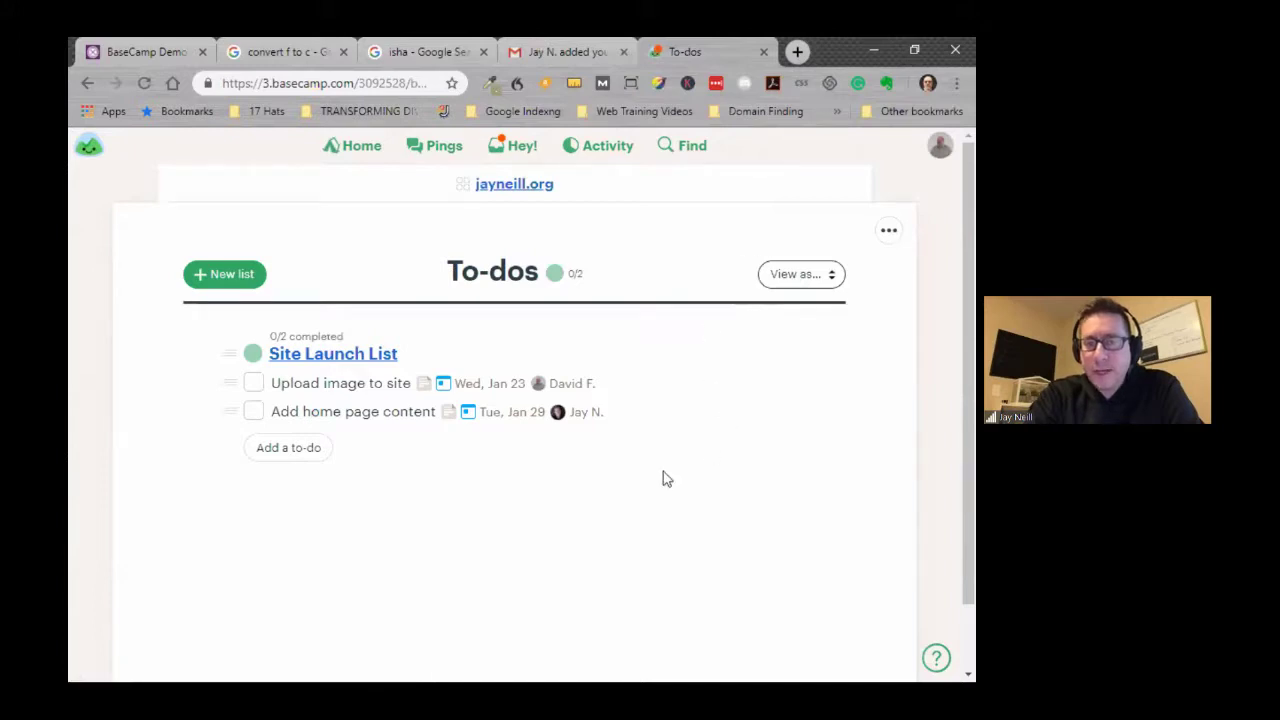
# - Mark 'Upload image to site' done and return to the Site Launch List, now 1/2
pyautogui.click(323, 389)
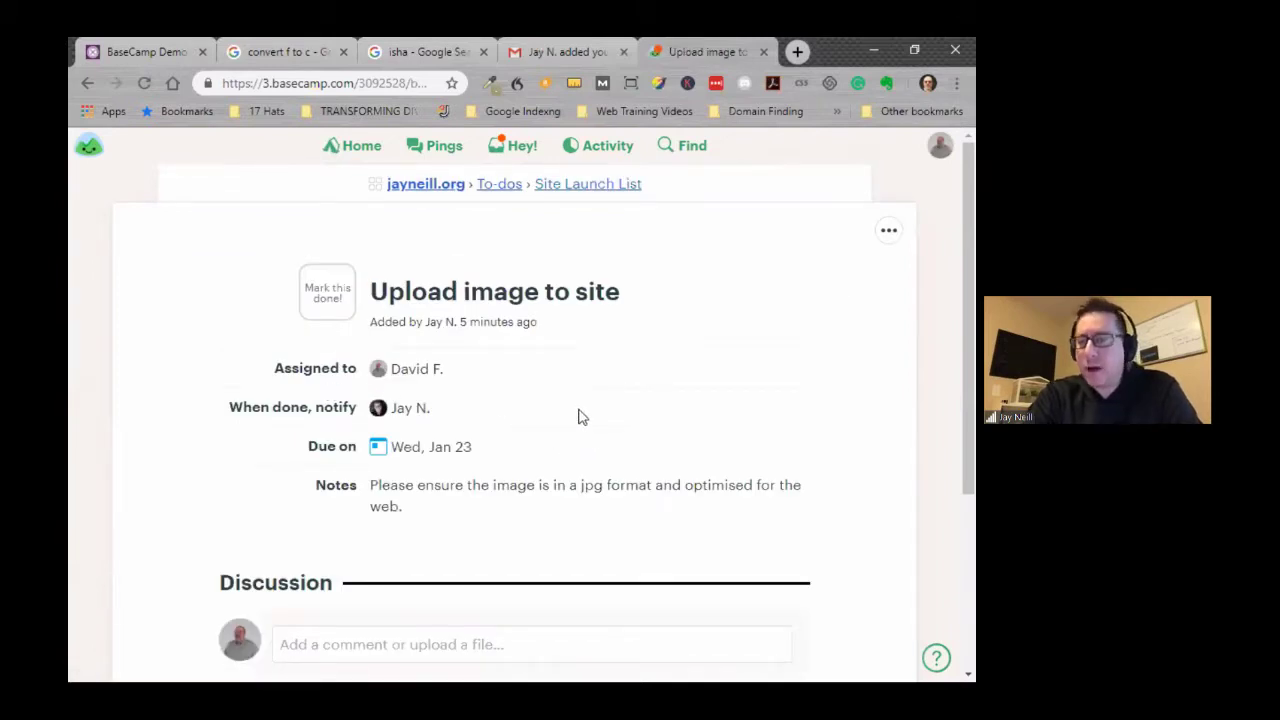
pyautogui.click(330, 297)
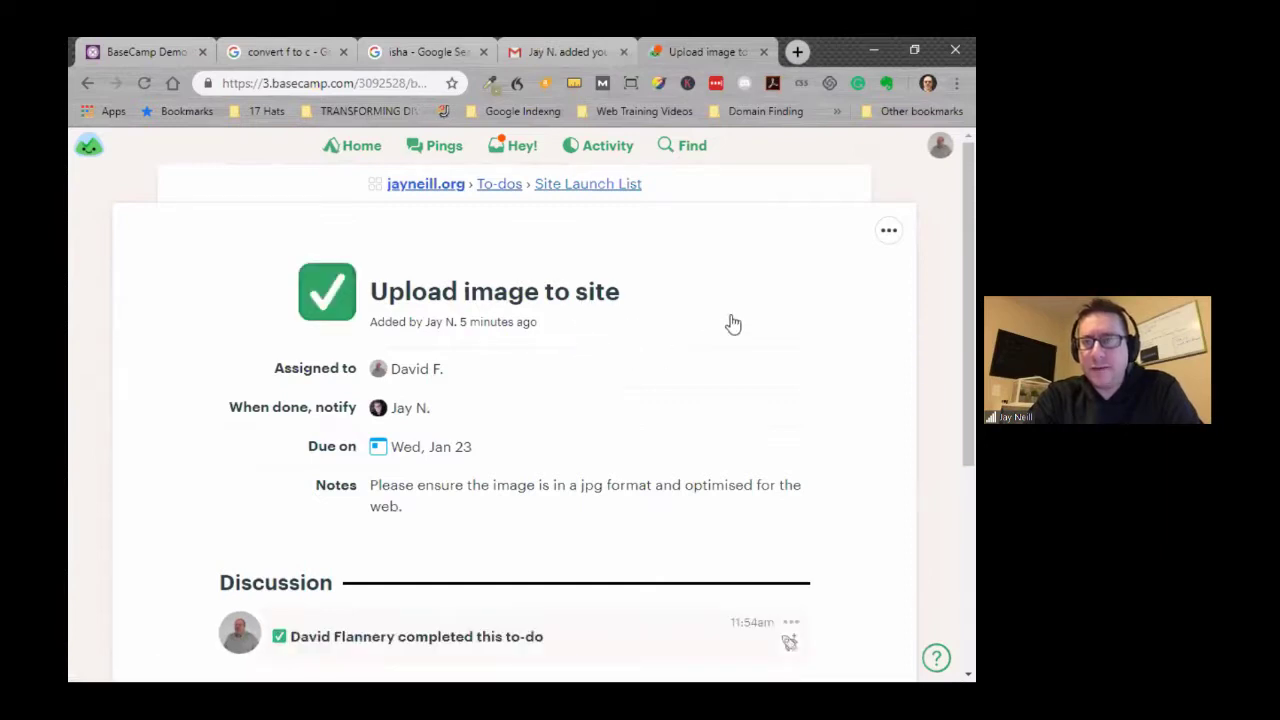
pyautogui.scroll(-1, 709, 360)
pyautogui.scroll(1, 703, 362)
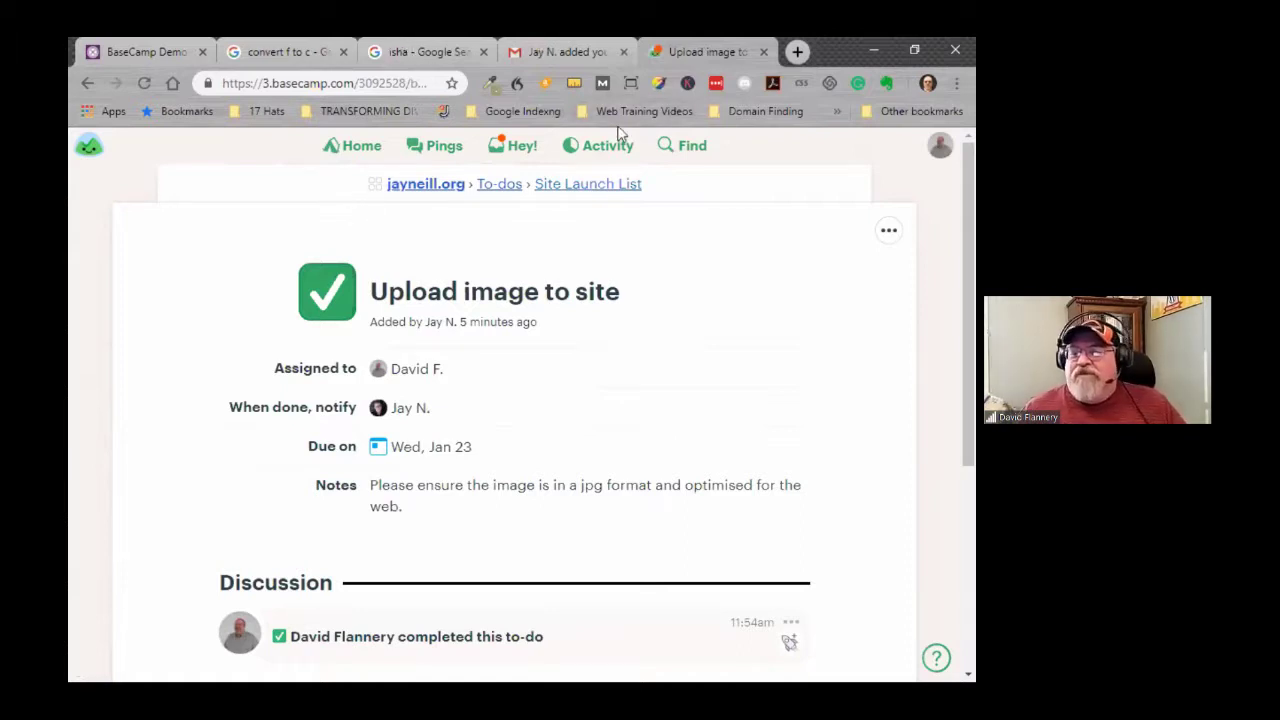
pyautogui.click(297, 189)
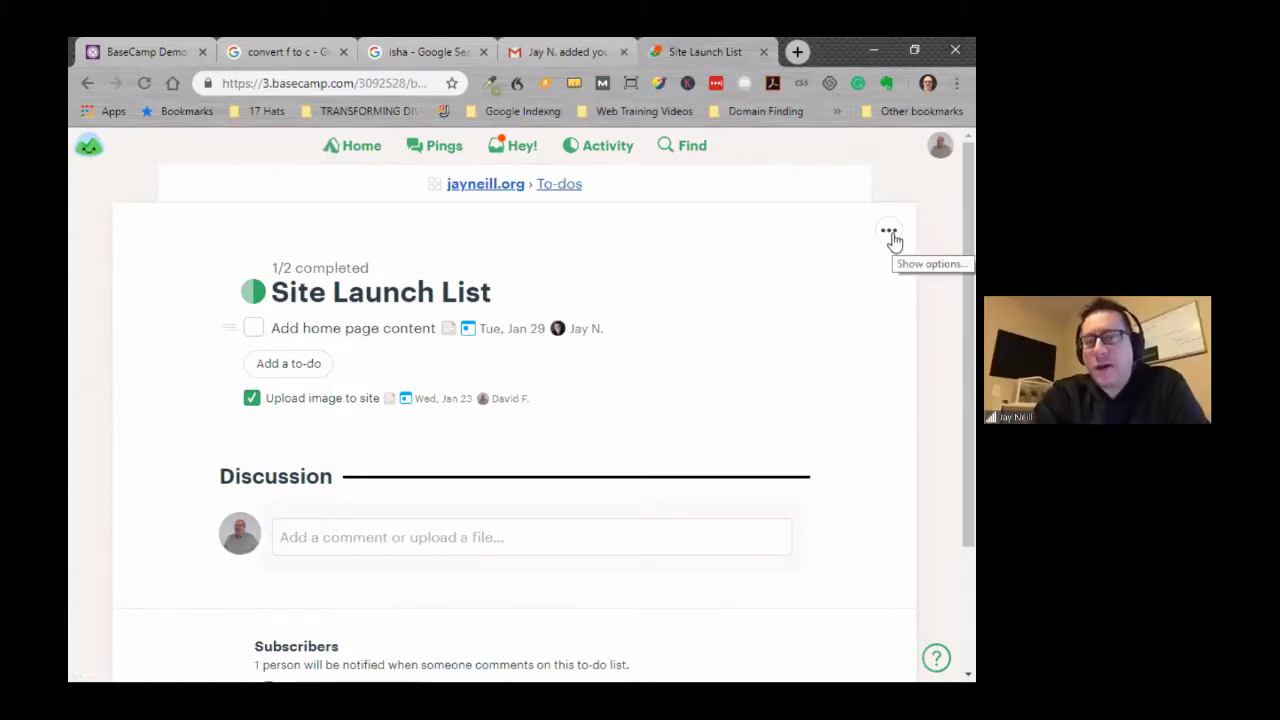
# - Recheck the project's To-dos from the project home, then open the project's Campfire chat
pyautogui.click(492, 193)
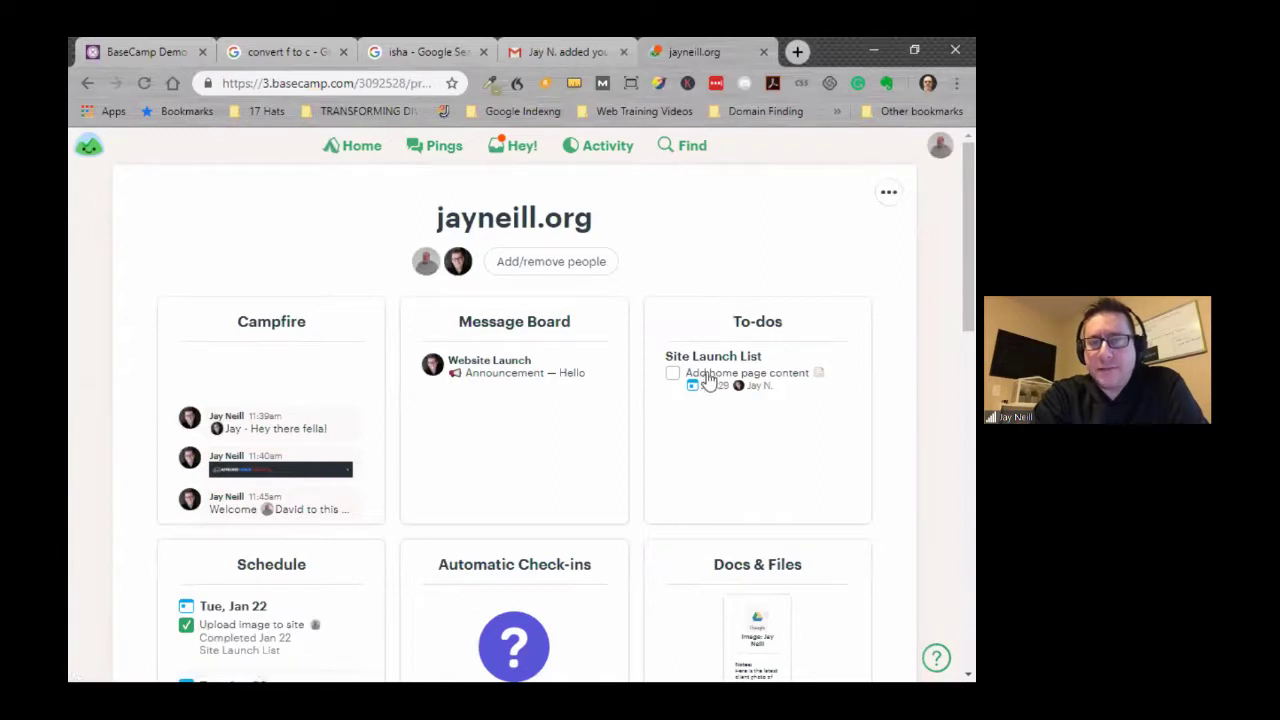
pyautogui.click(757, 325)
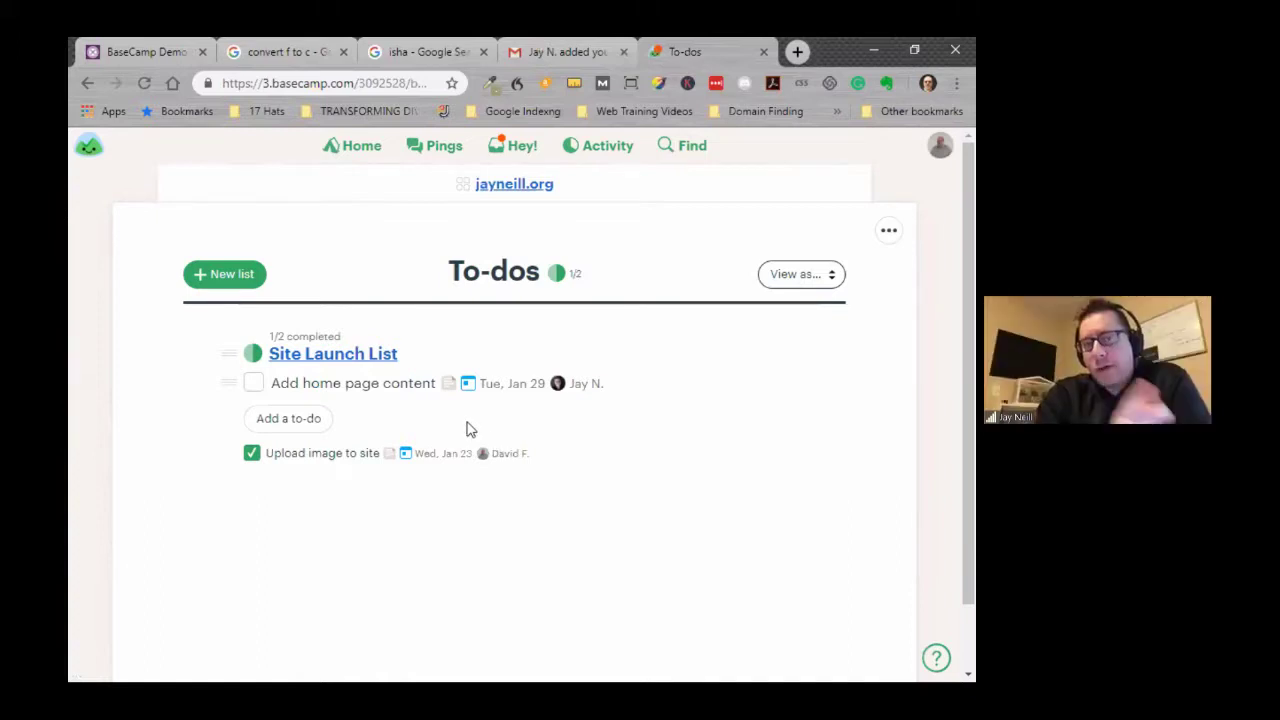
pyautogui.click(508, 188)
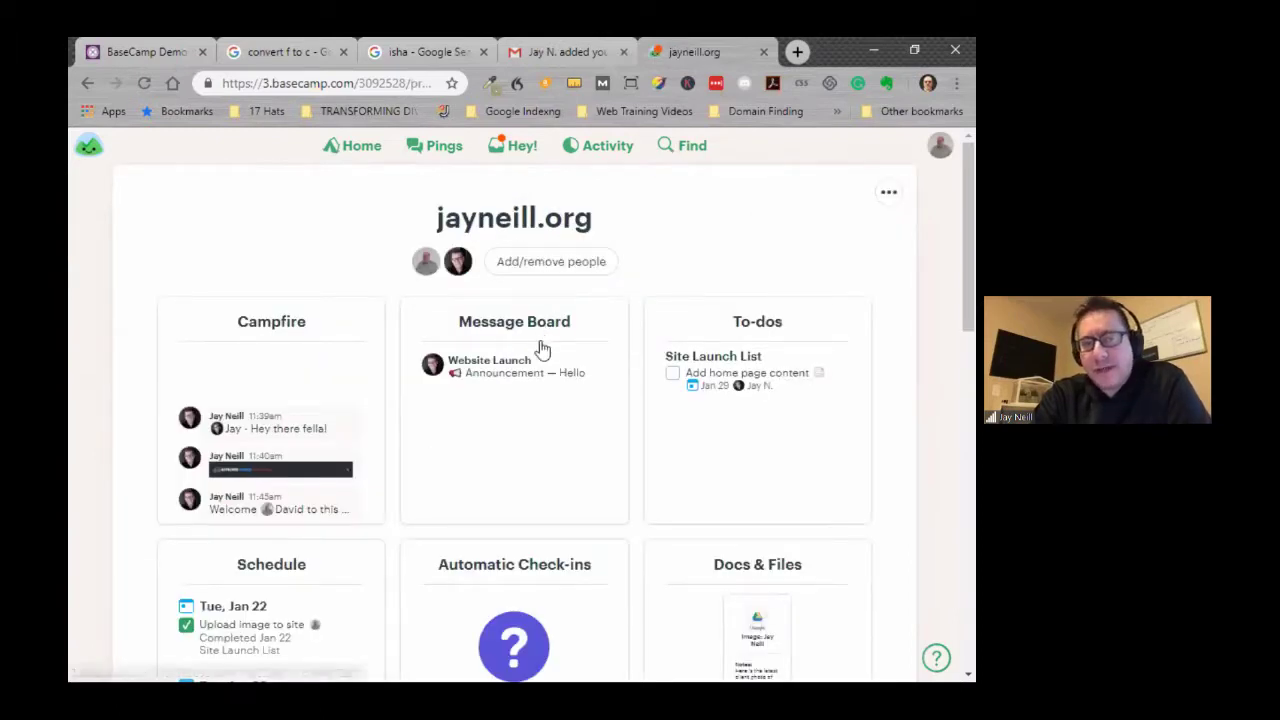
pyautogui.scroll(-2, 565, 400)
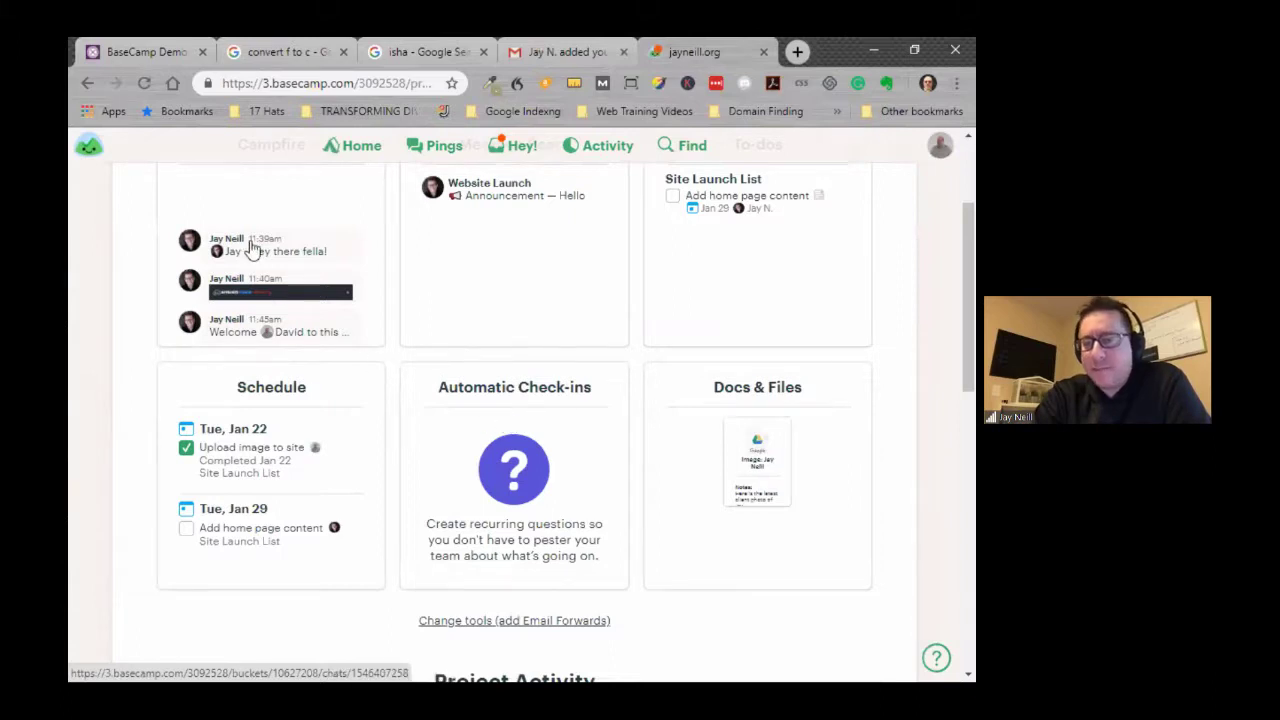
pyautogui.click(254, 200)
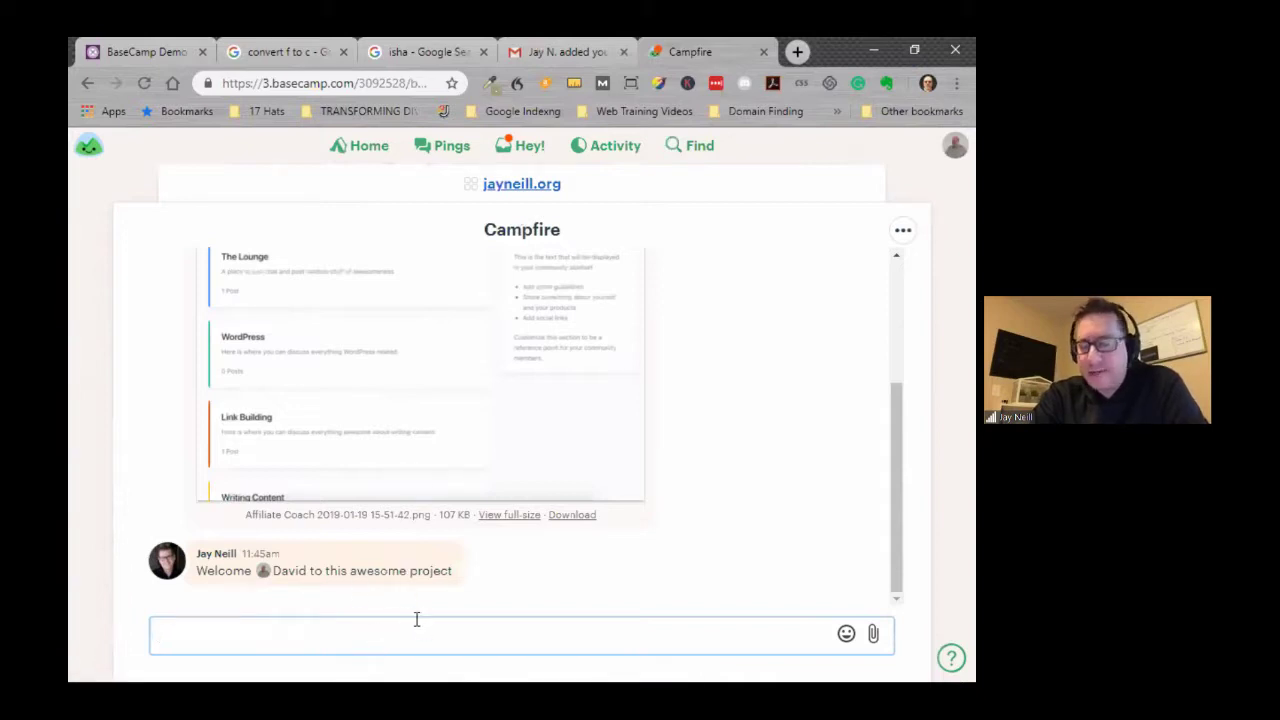
# - Write 'Up loaded Image Sir Yes Sir' with a 👍 emoji in Campfire, mentioning the project owner
pyautogui.write('@')
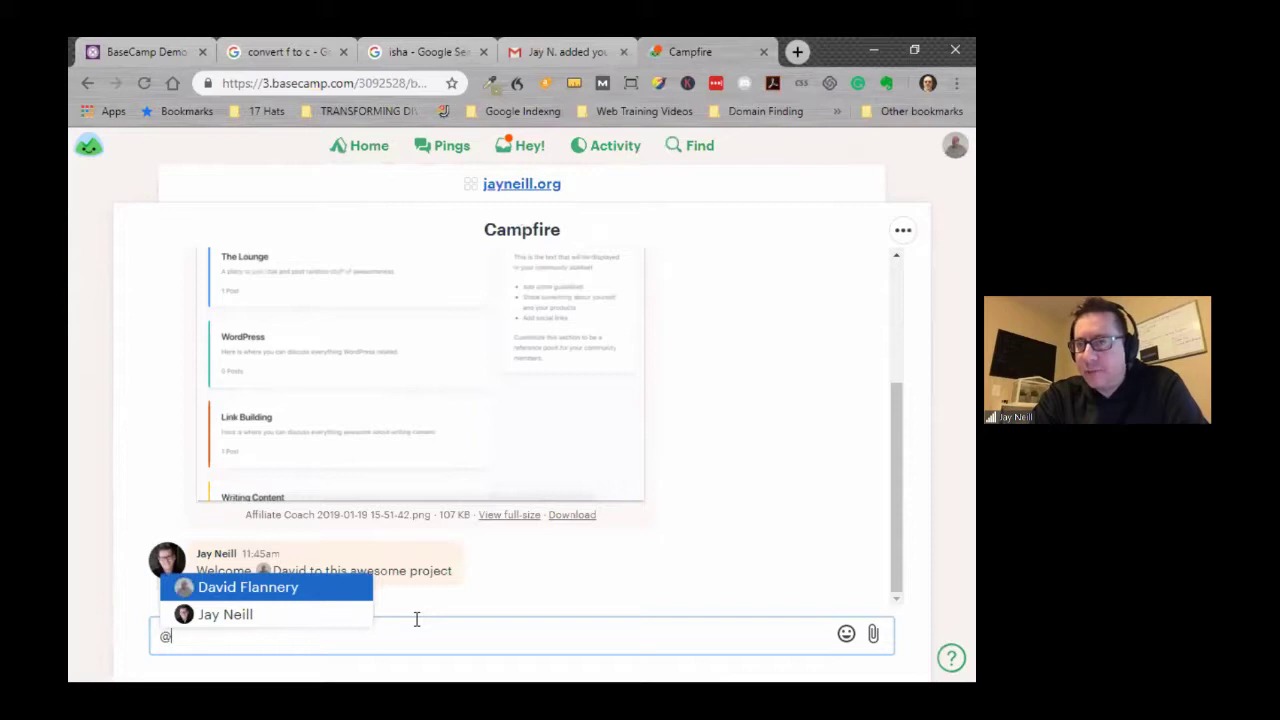
pyautogui.write('j')
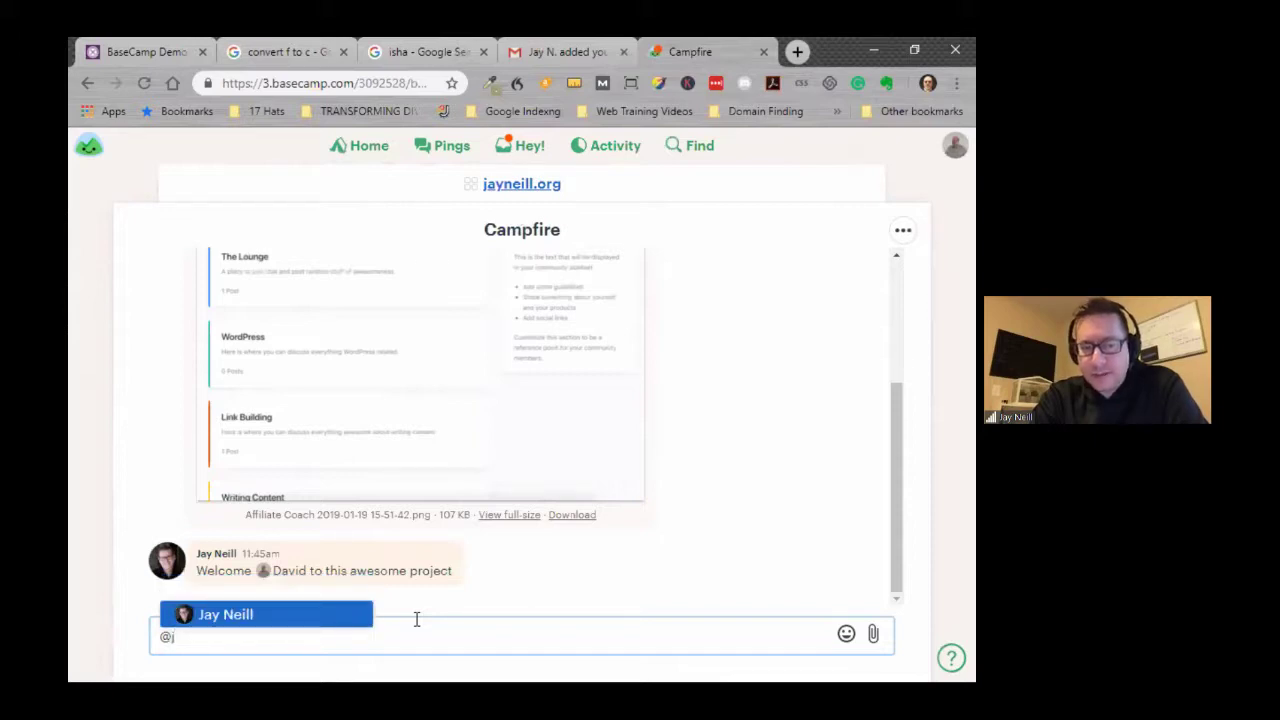
pyautogui.write('ay')
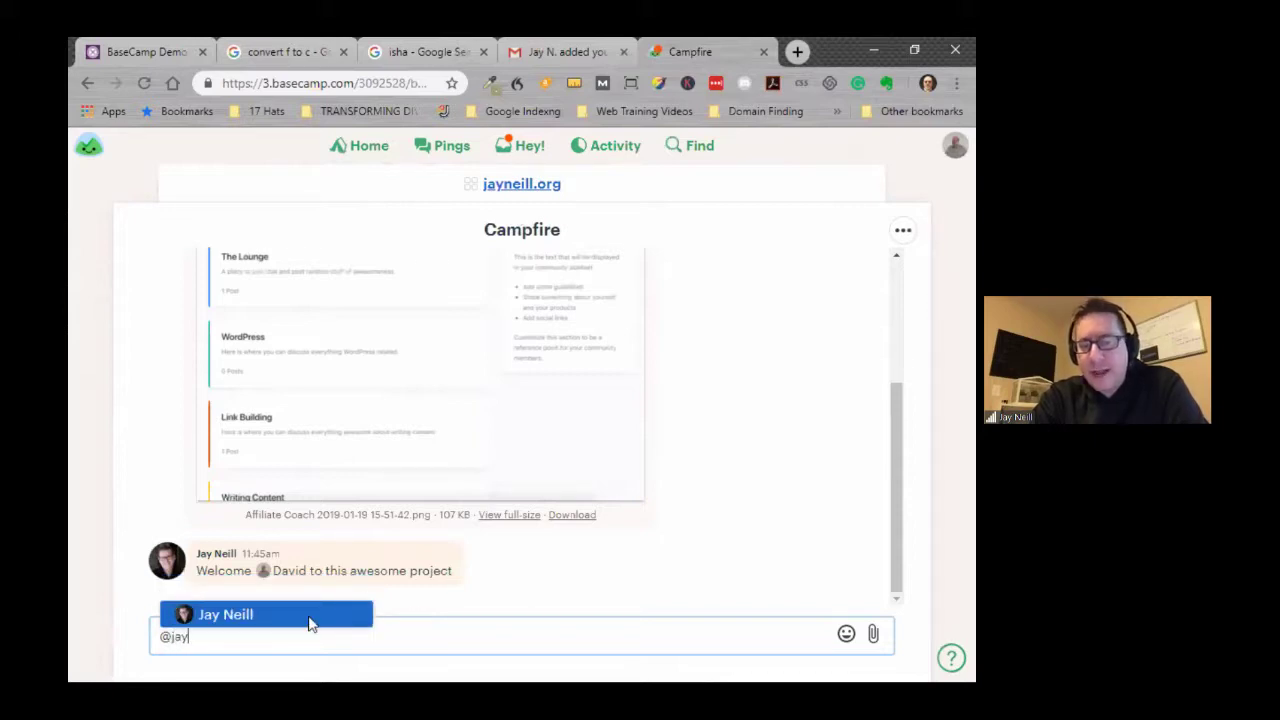
pyautogui.click(335, 605)
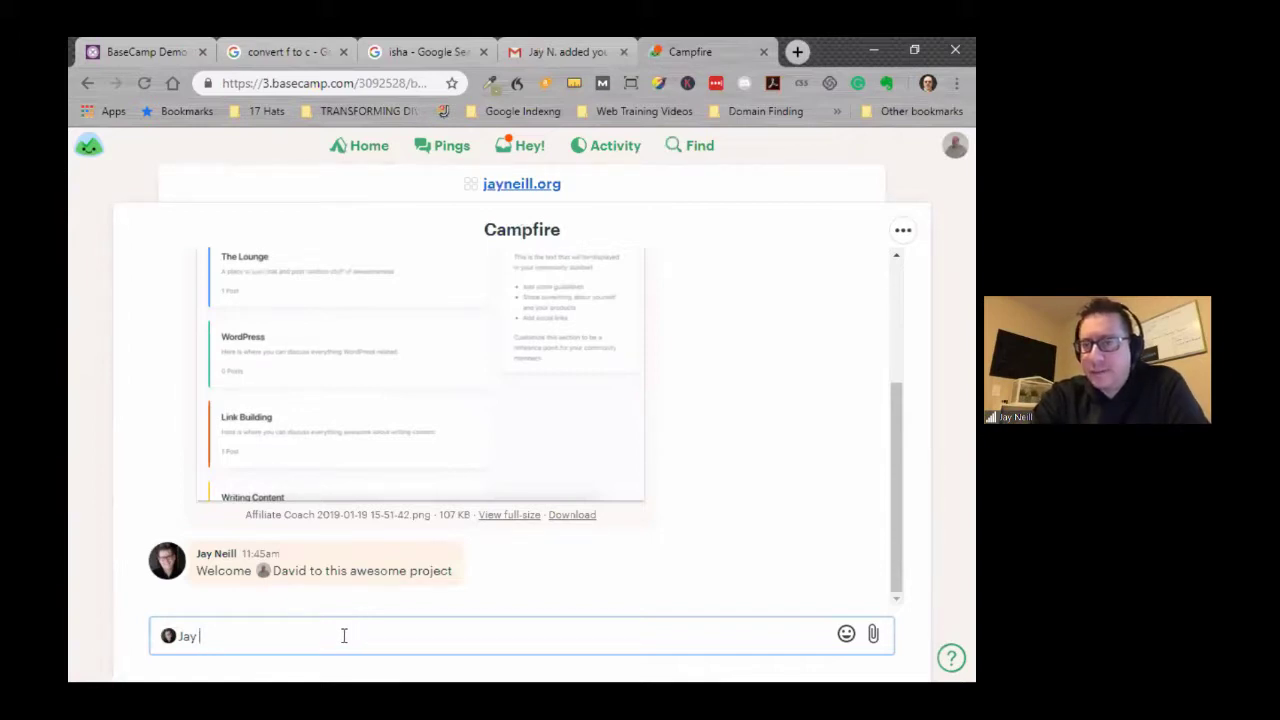
pyautogui.press('BackSpace')
pyautogui.press('BackSpace')
pyautogui.press('BackSpace')
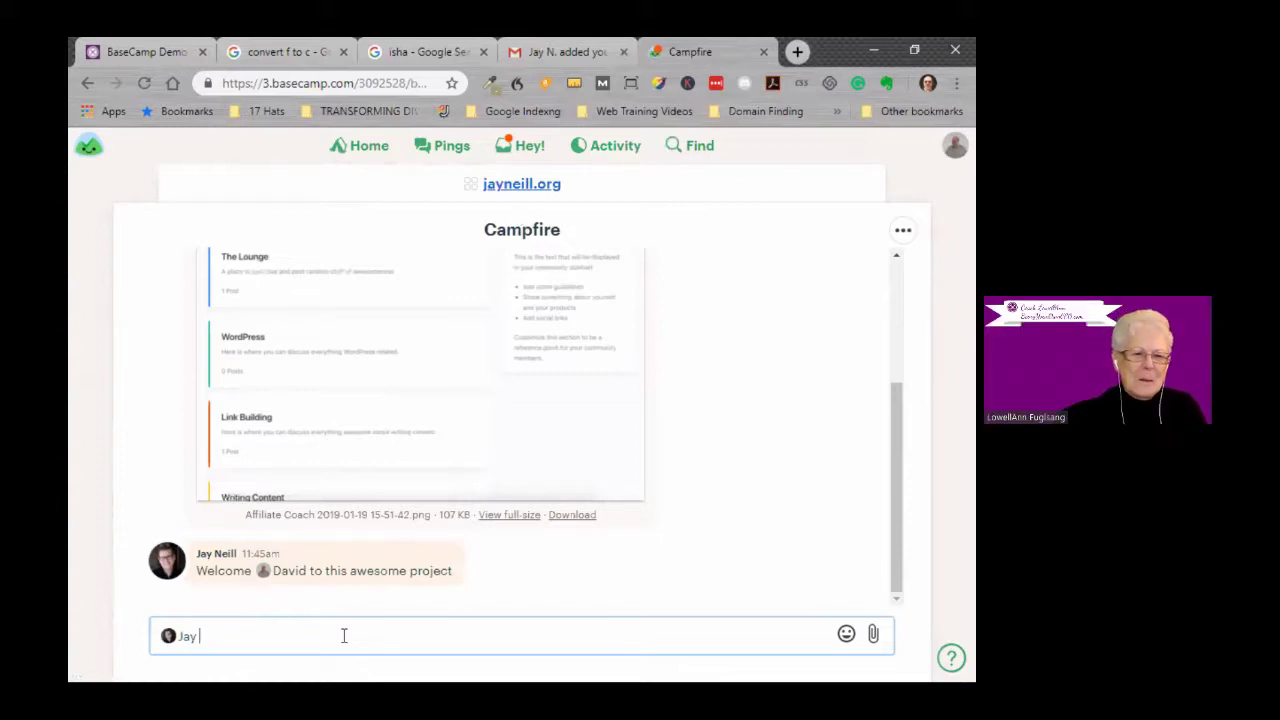
pyautogui.write('p lo')
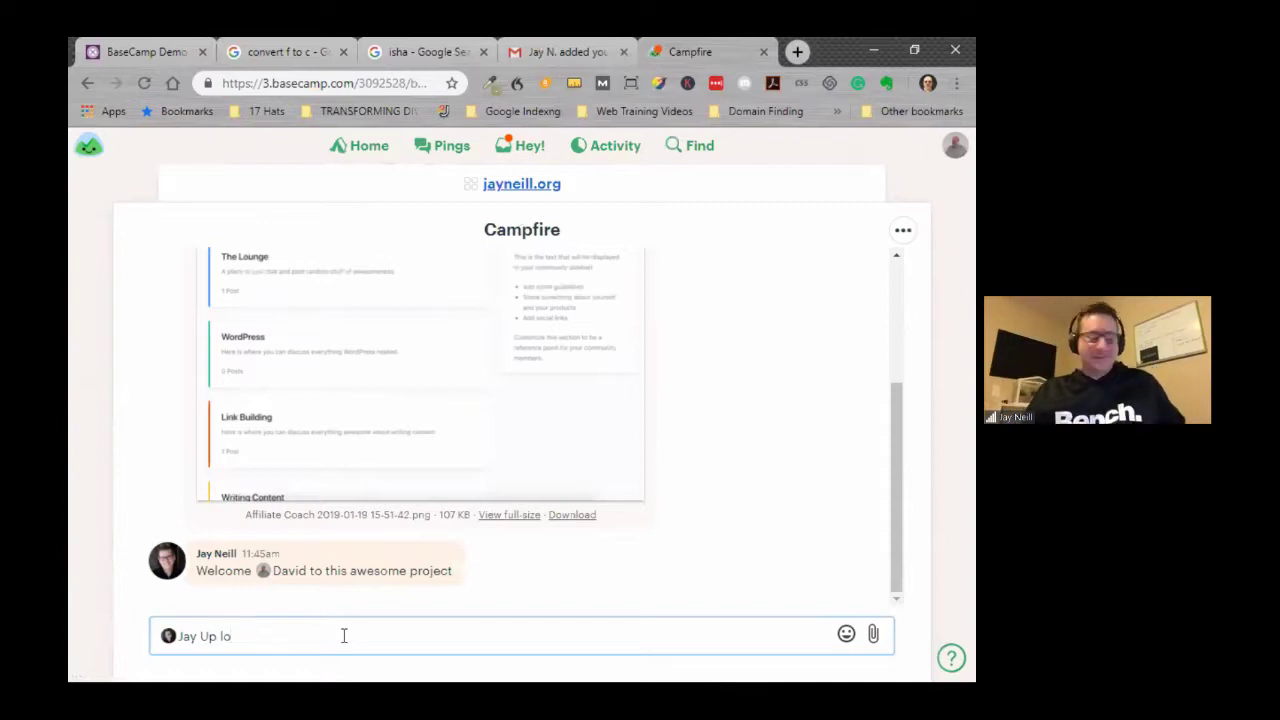
pyautogui.write('aded')
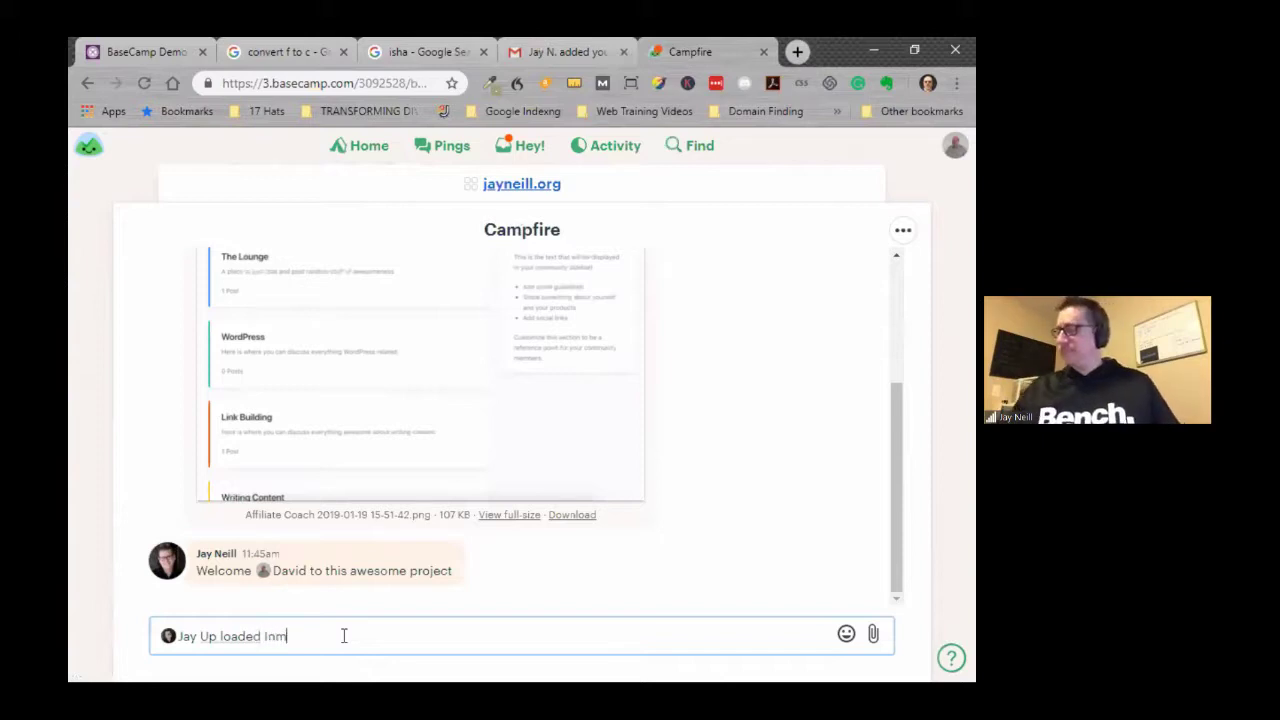
pyautogui.write('Image Sir Yes Sir')
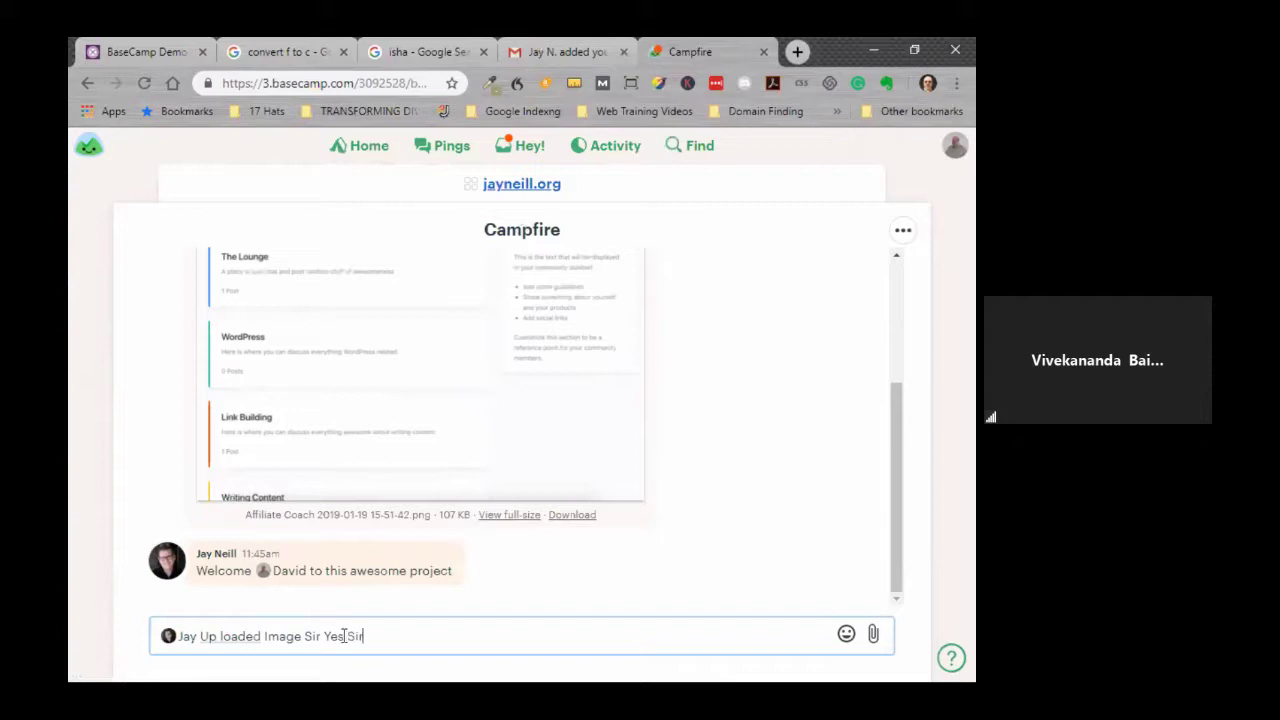
pyautogui.click(846, 633)
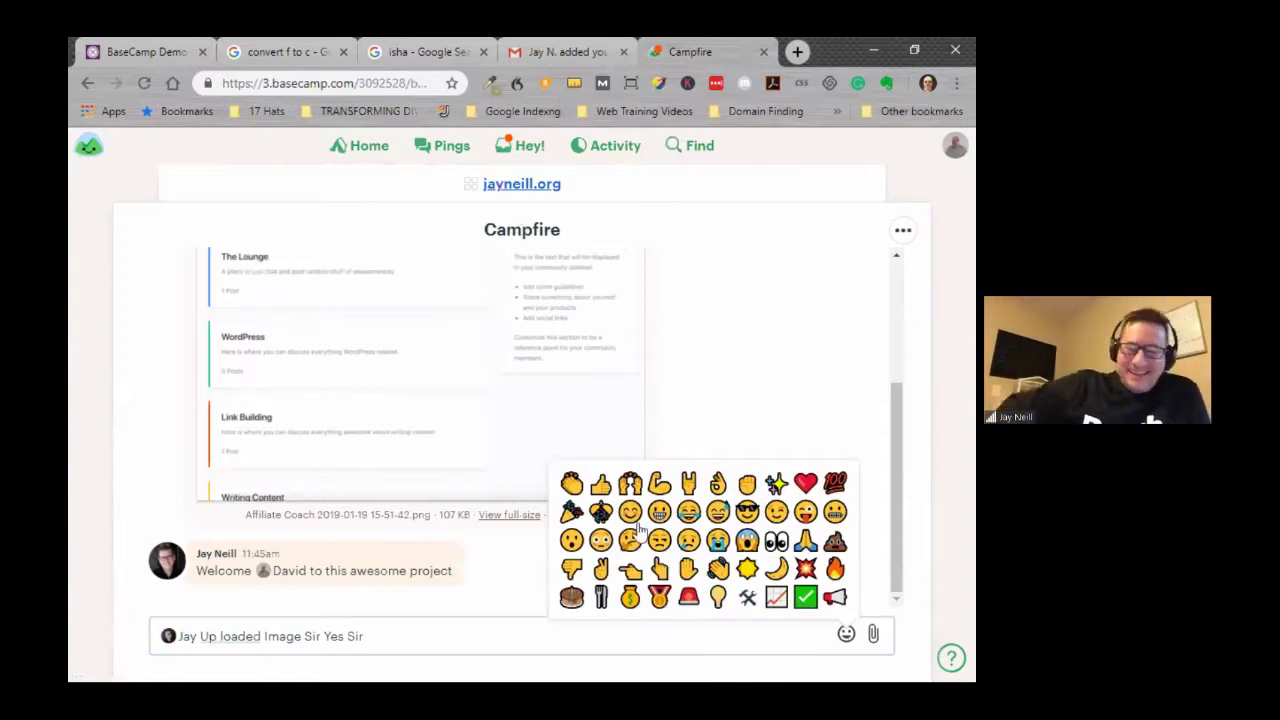
pyautogui.click(601, 486)
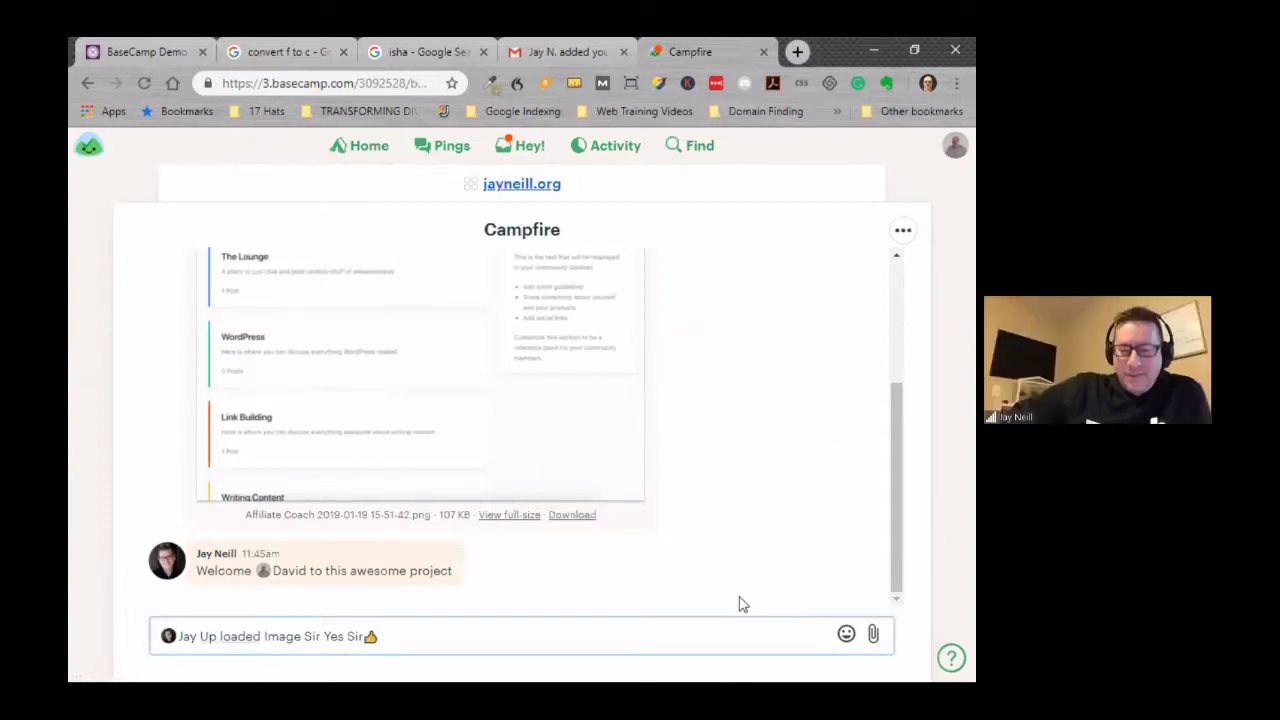
pyautogui.press('Return')
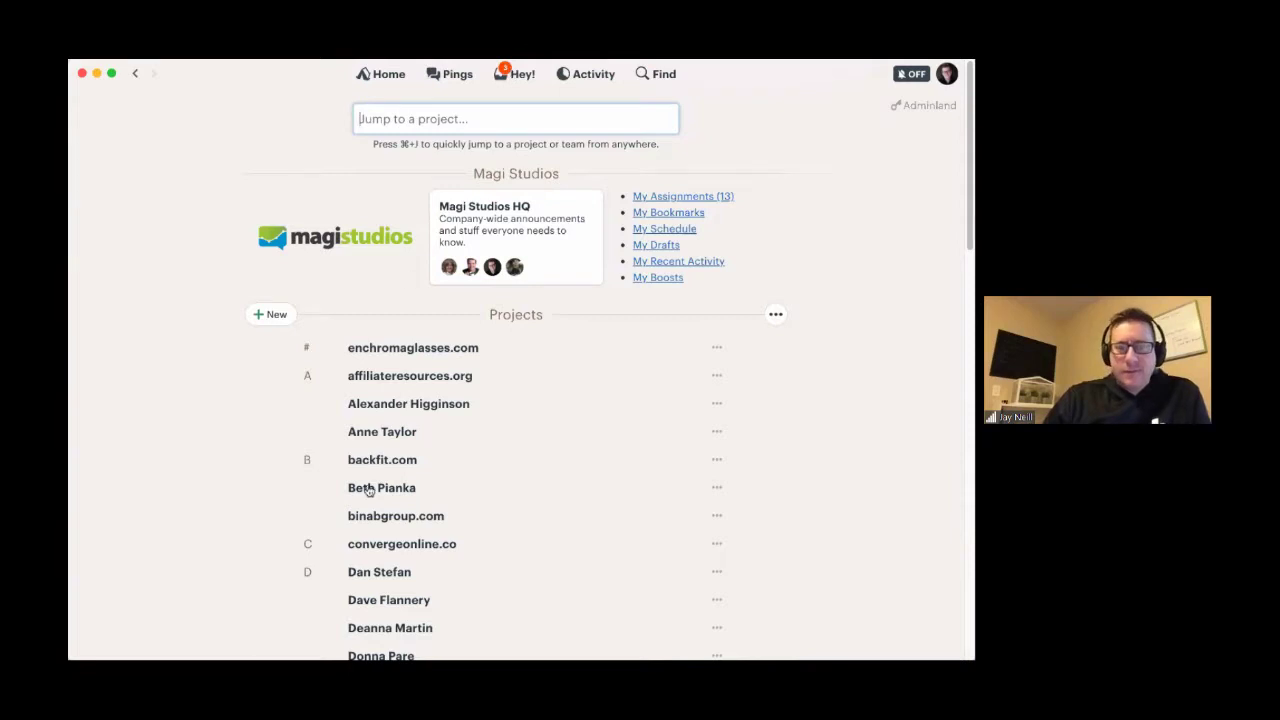
# - Open the invited project, then reach the completed 'Upload image to site' to-do via Hey! notifications
pyautogui.scroll(-10, 366, 491)
pyautogui.click(367, 444)
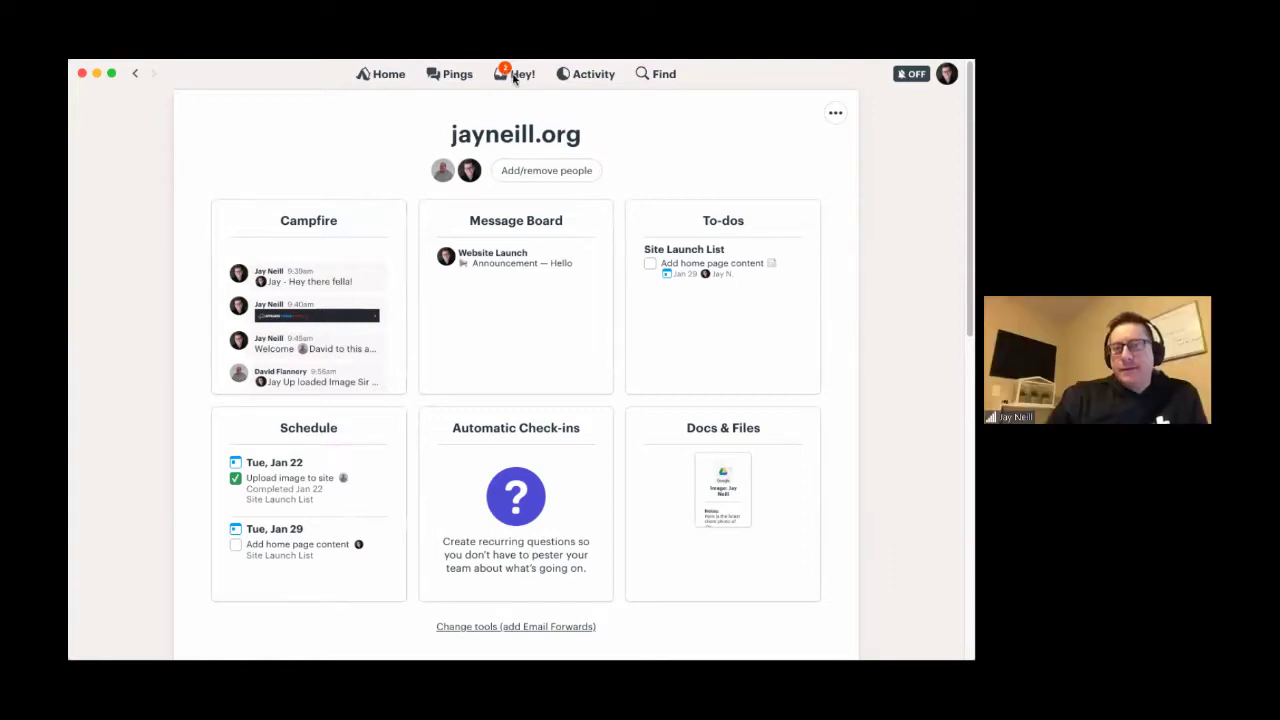
pyautogui.click(514, 76)
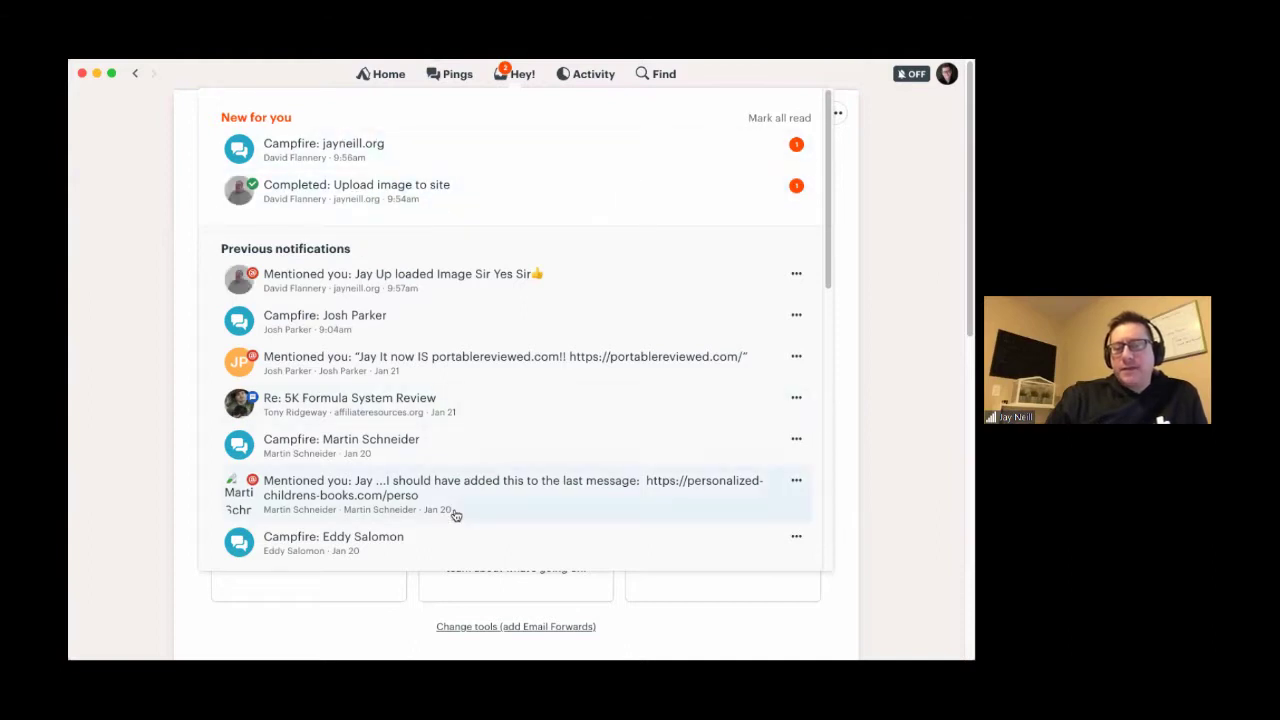
pyautogui.scroll(-5, 455, 514)
pyautogui.scroll(5, 420, 460)
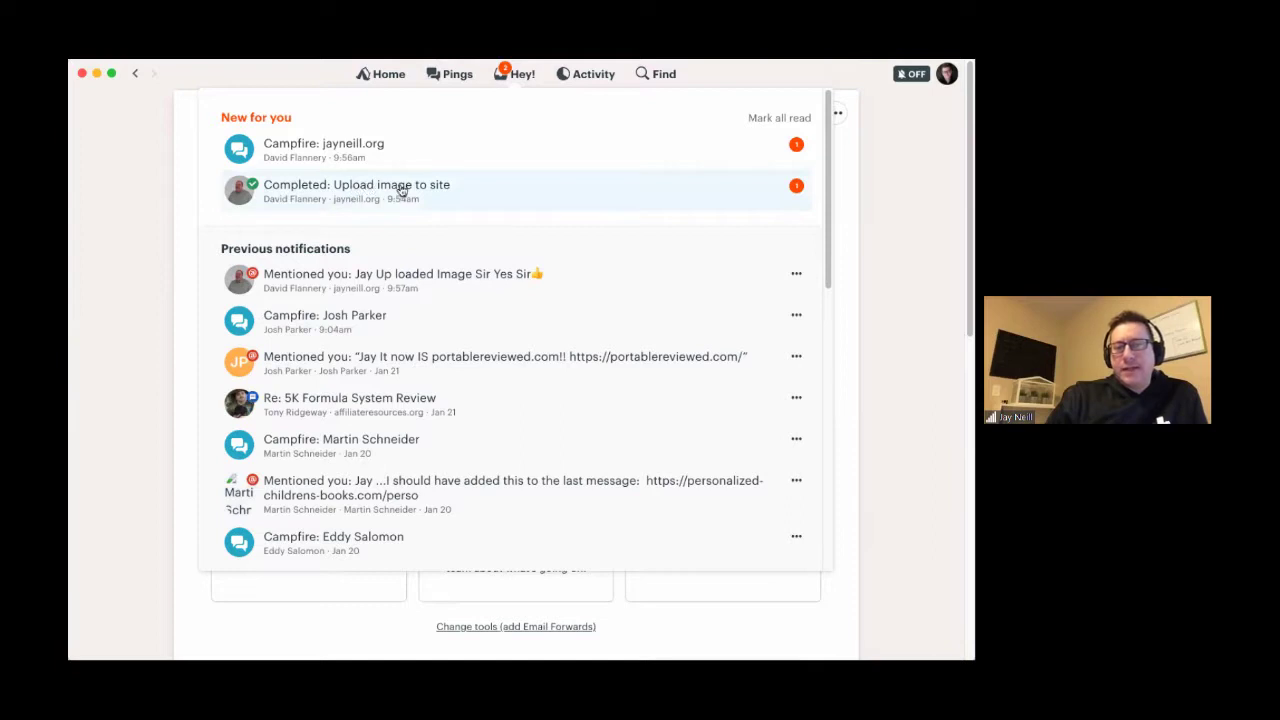
pyautogui.click(397, 190)
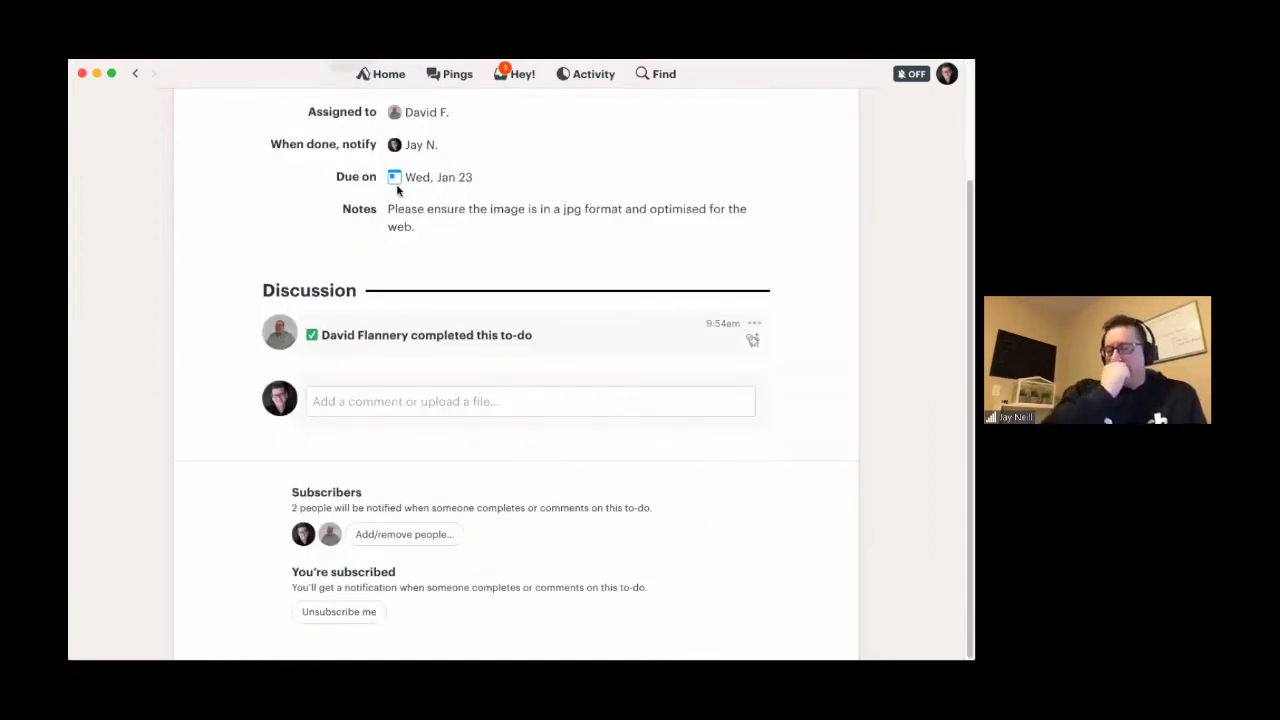
# - Boost the to-do's completion event with 'Well done!' and a clapping-hands emoji
pyautogui.scroll(3, 397, 190)
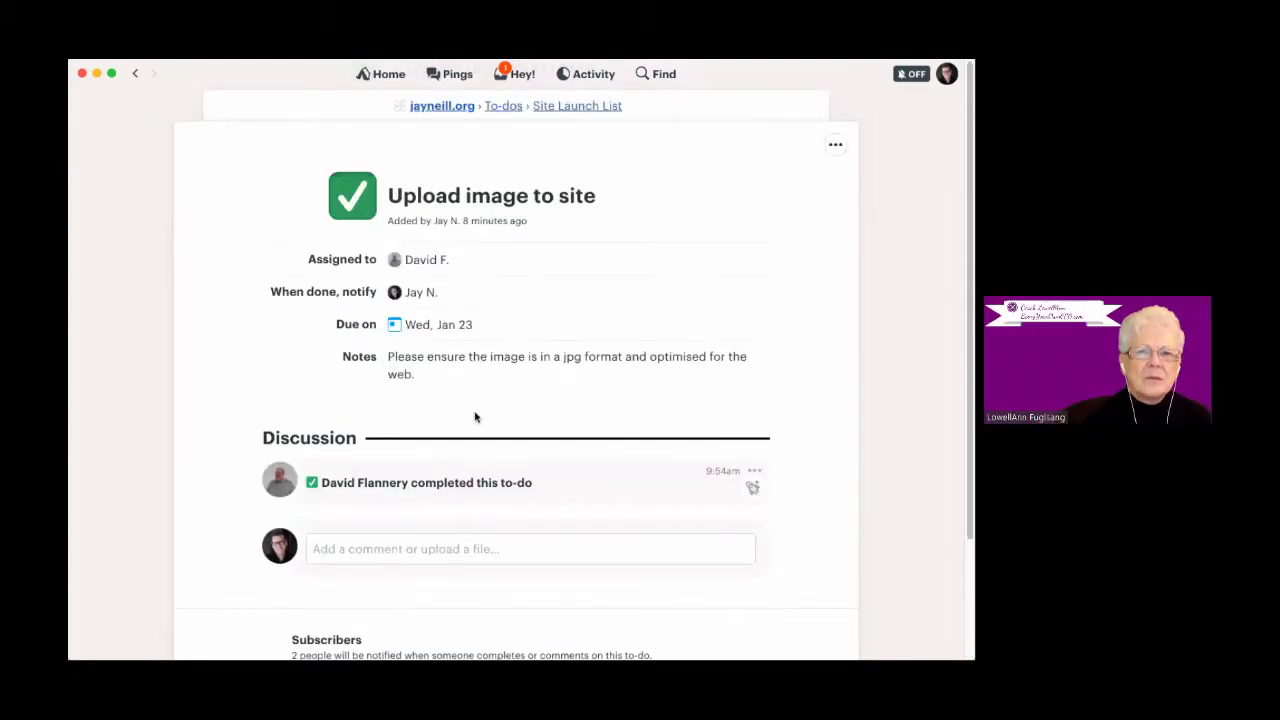
pyautogui.scroll(-2, 450, 420)
pyautogui.click(414, 449)
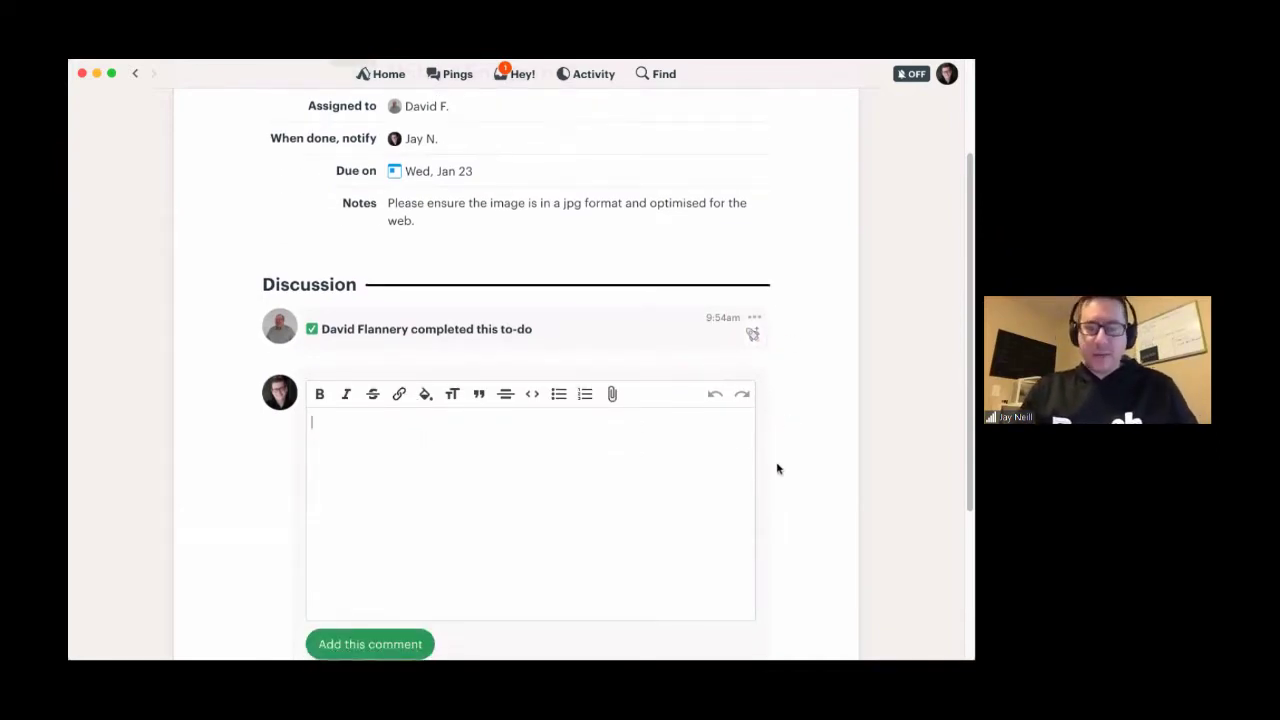
pyautogui.click(753, 333)
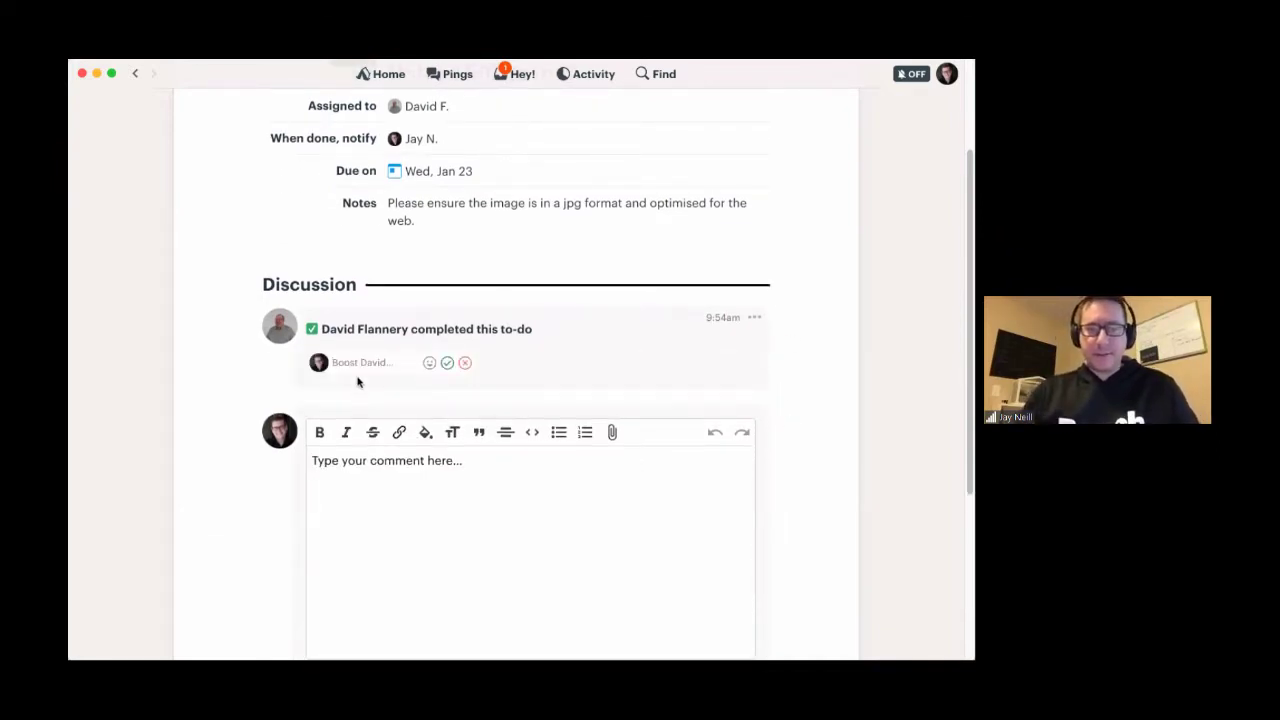
pyautogui.write('Well done!')
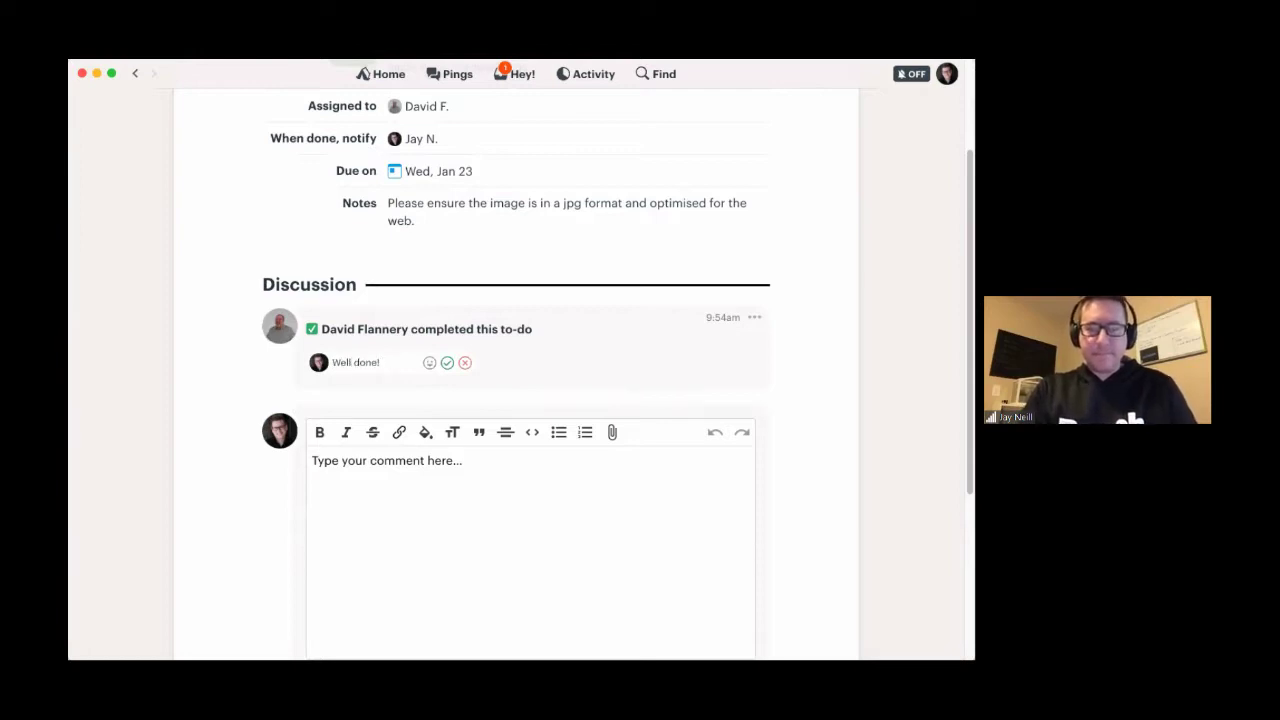
pyautogui.click(429, 362)
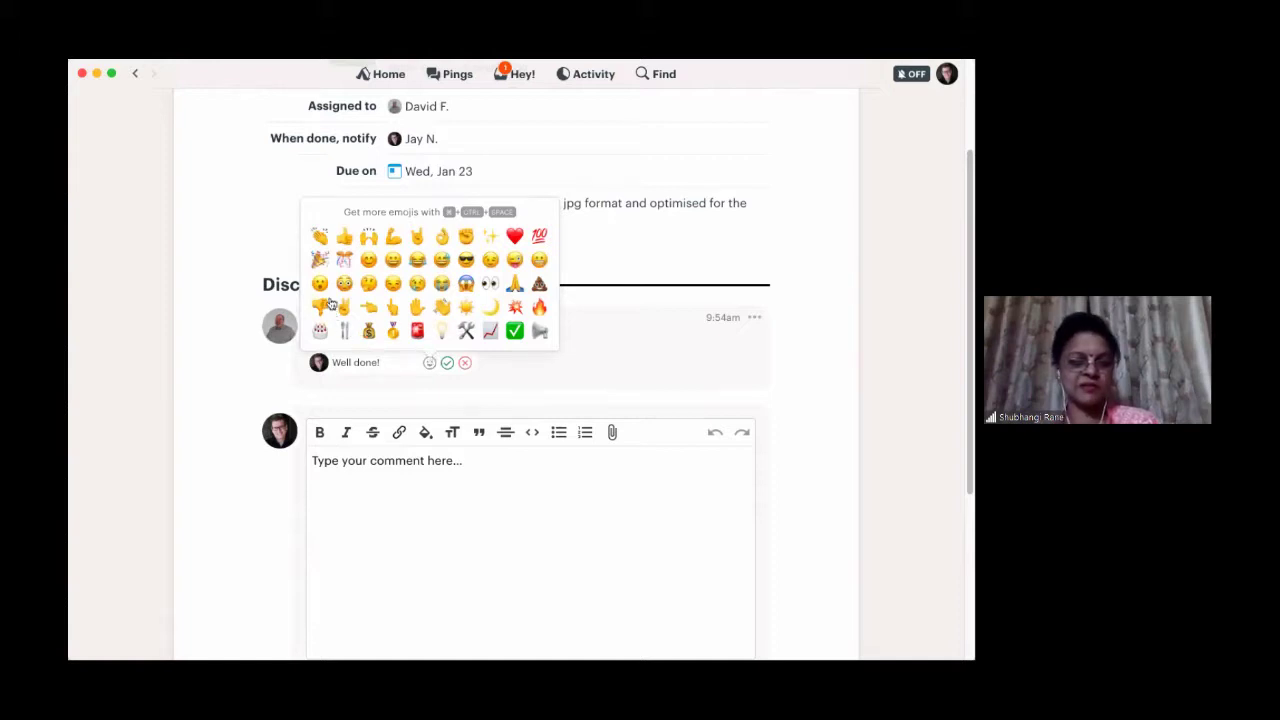
pyautogui.click(323, 240)
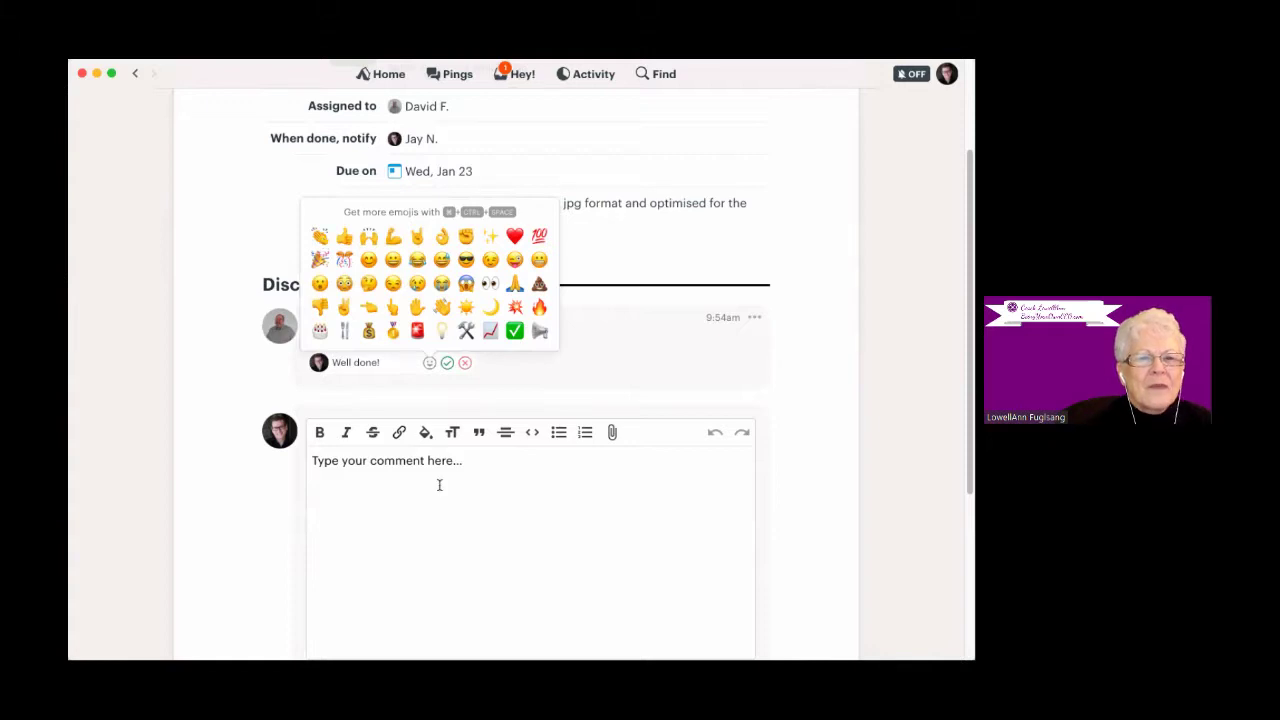
pyautogui.click(447, 362)
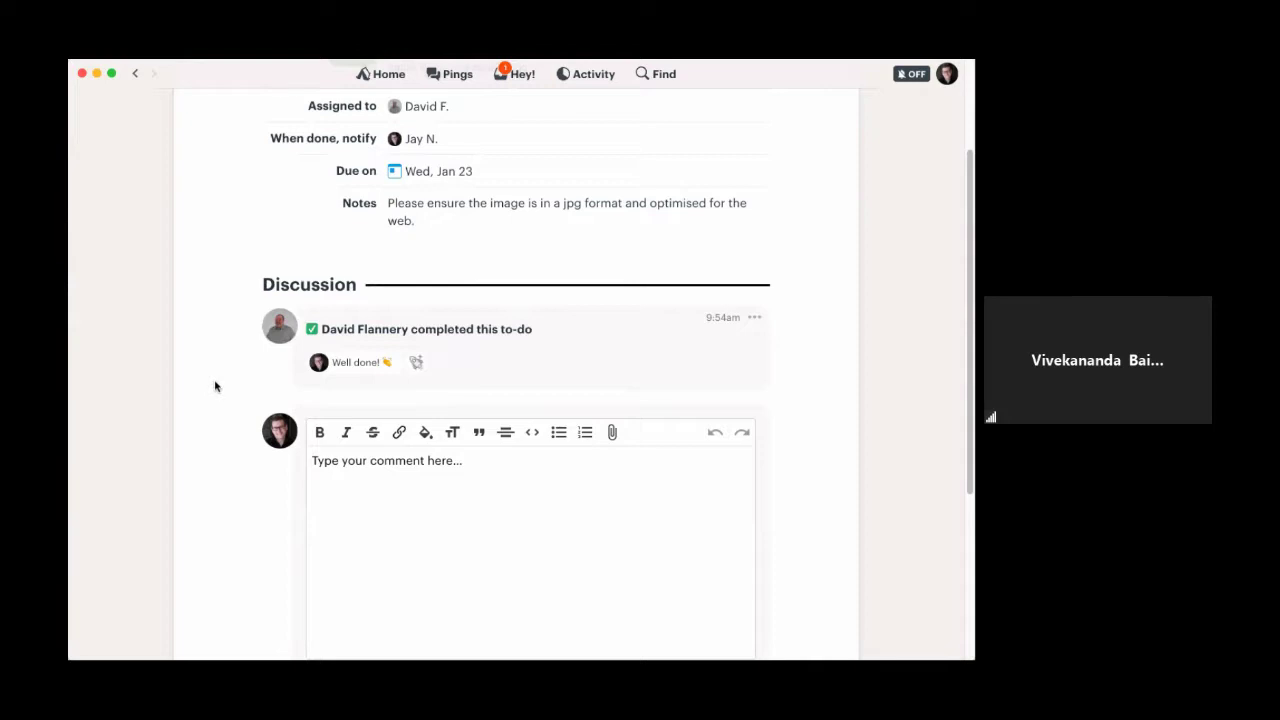
pyautogui.scroll(1, 214, 387)
pyautogui.scroll(-2, 260, 460)
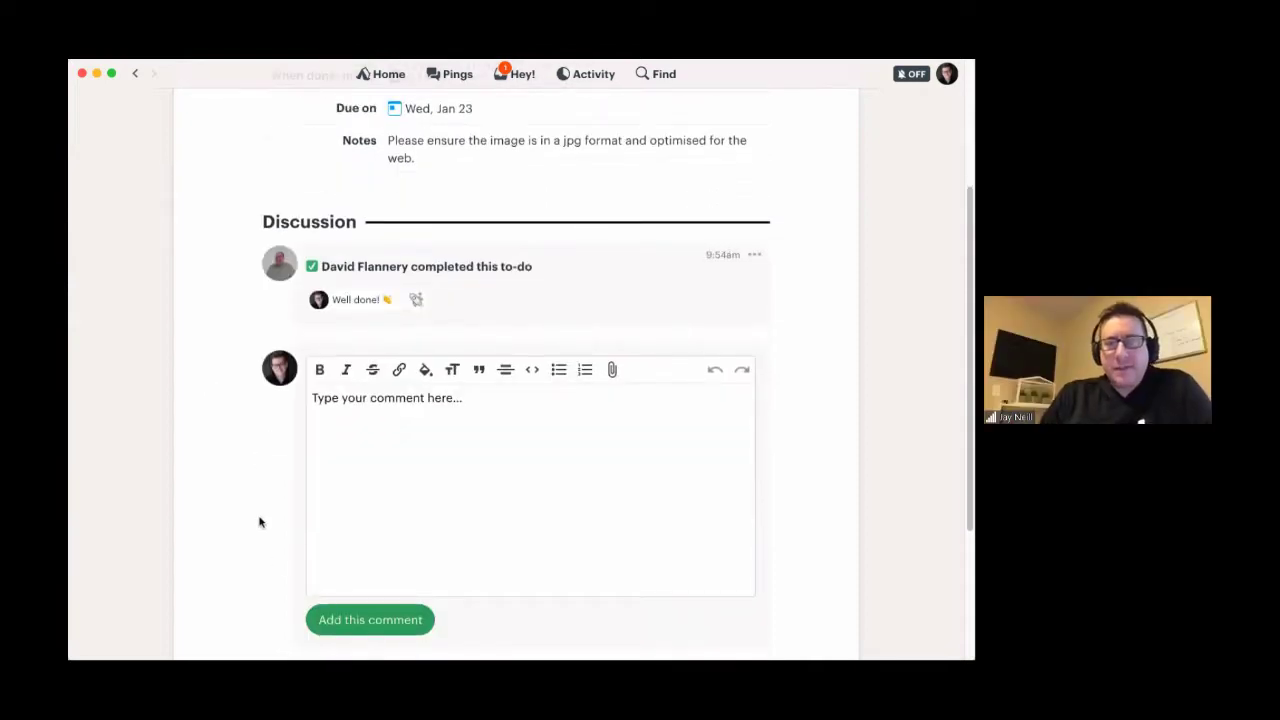
pyautogui.scroll(5, 260, 520)
pyautogui.click(511, 78)
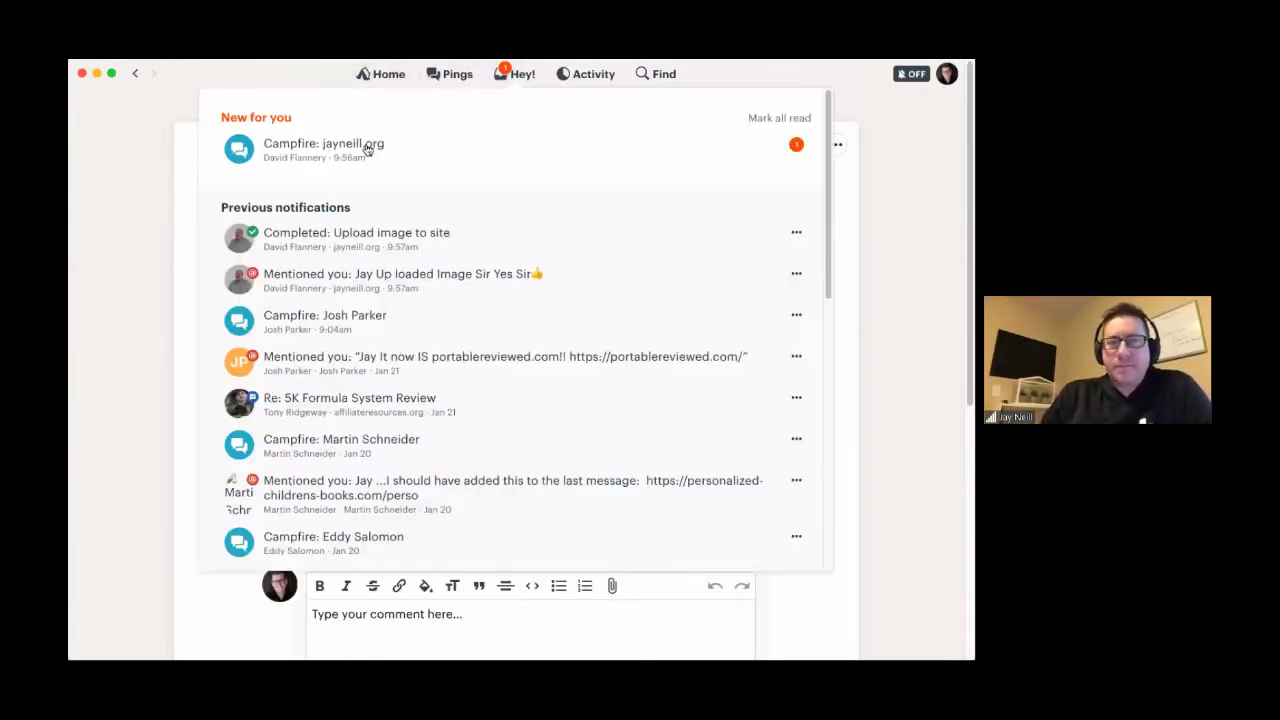
pyautogui.click(357, 157)
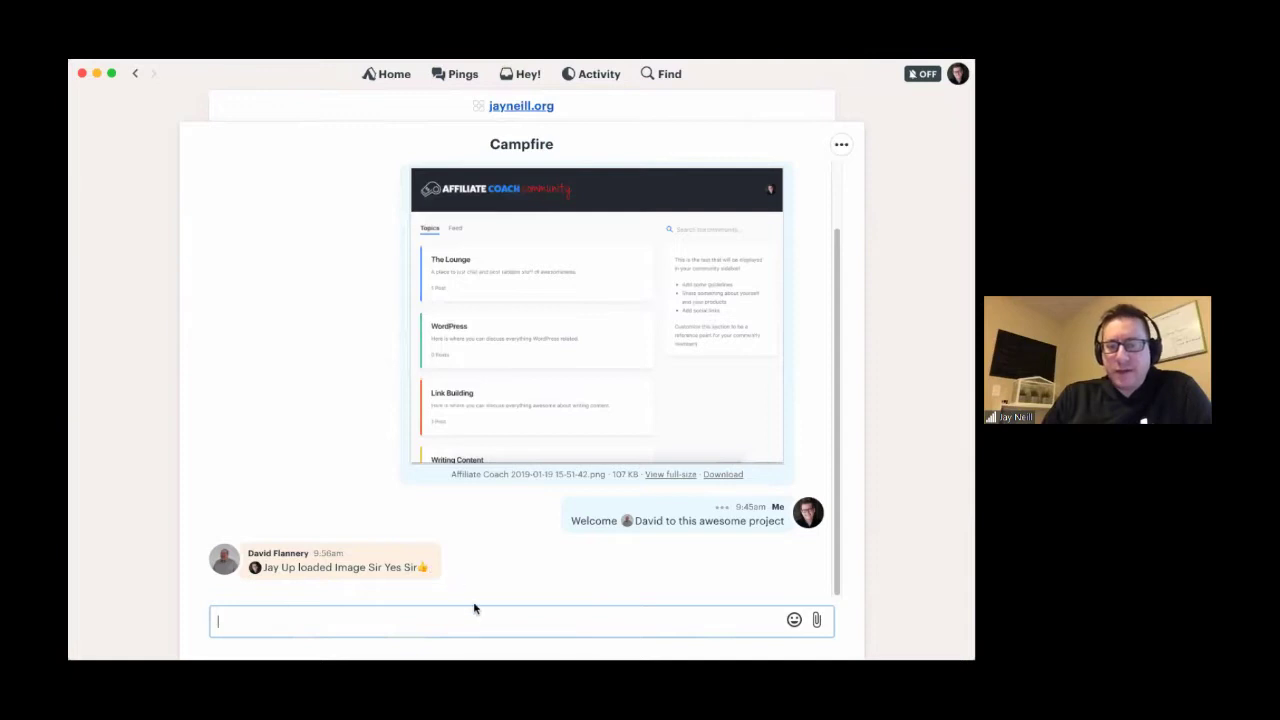
pyautogui.write('A')
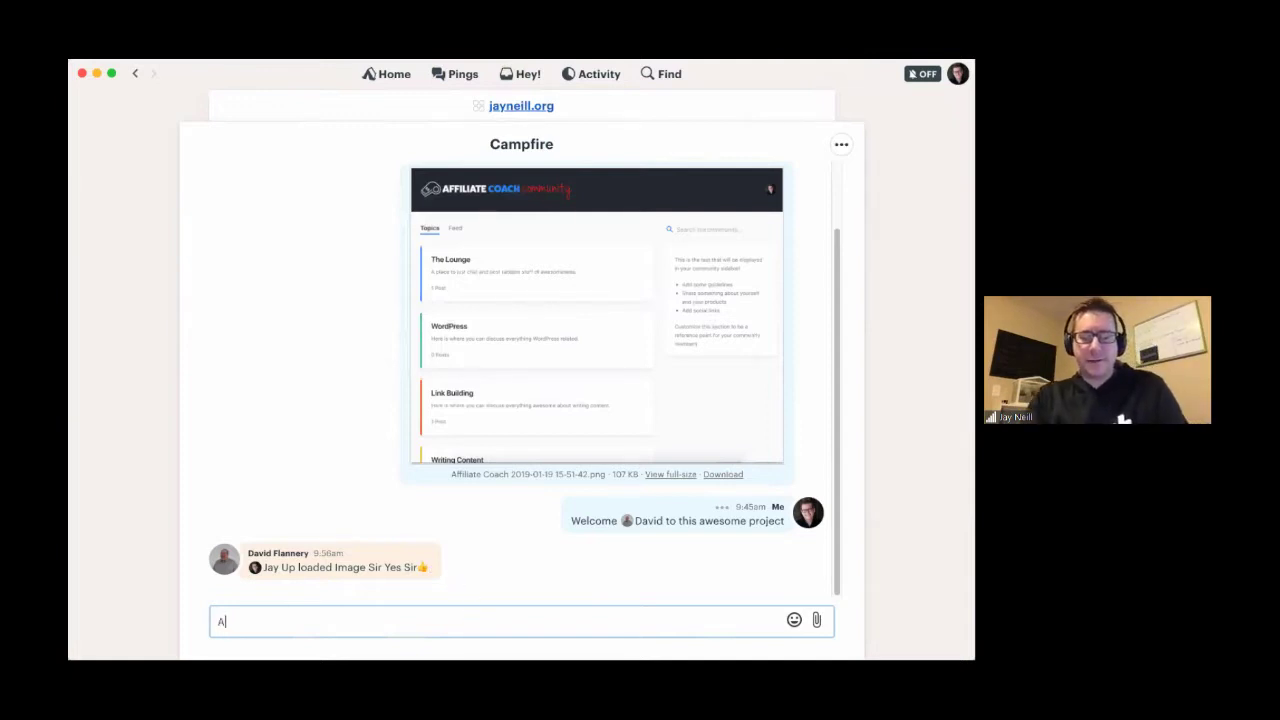
pyautogui.write('wesome @')
pyautogui.press('Return')
pyautogui.write('thanks for completing on time!')
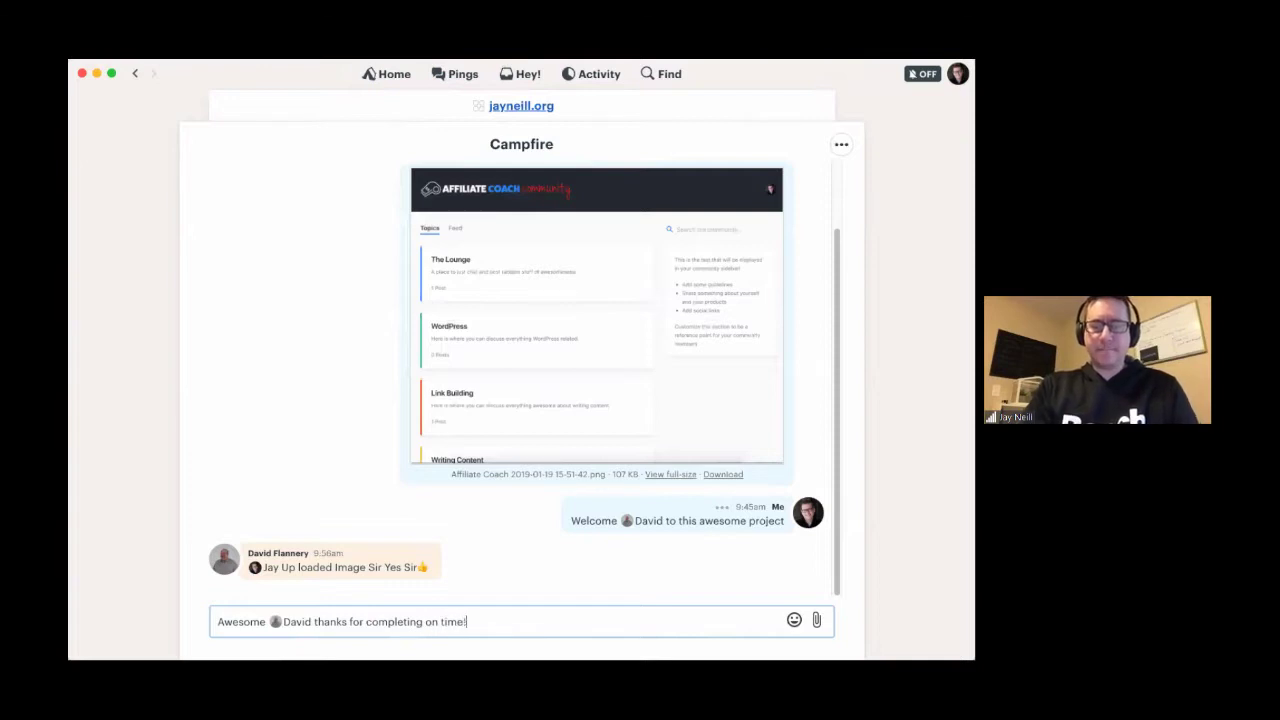
pyautogui.click(794, 621)
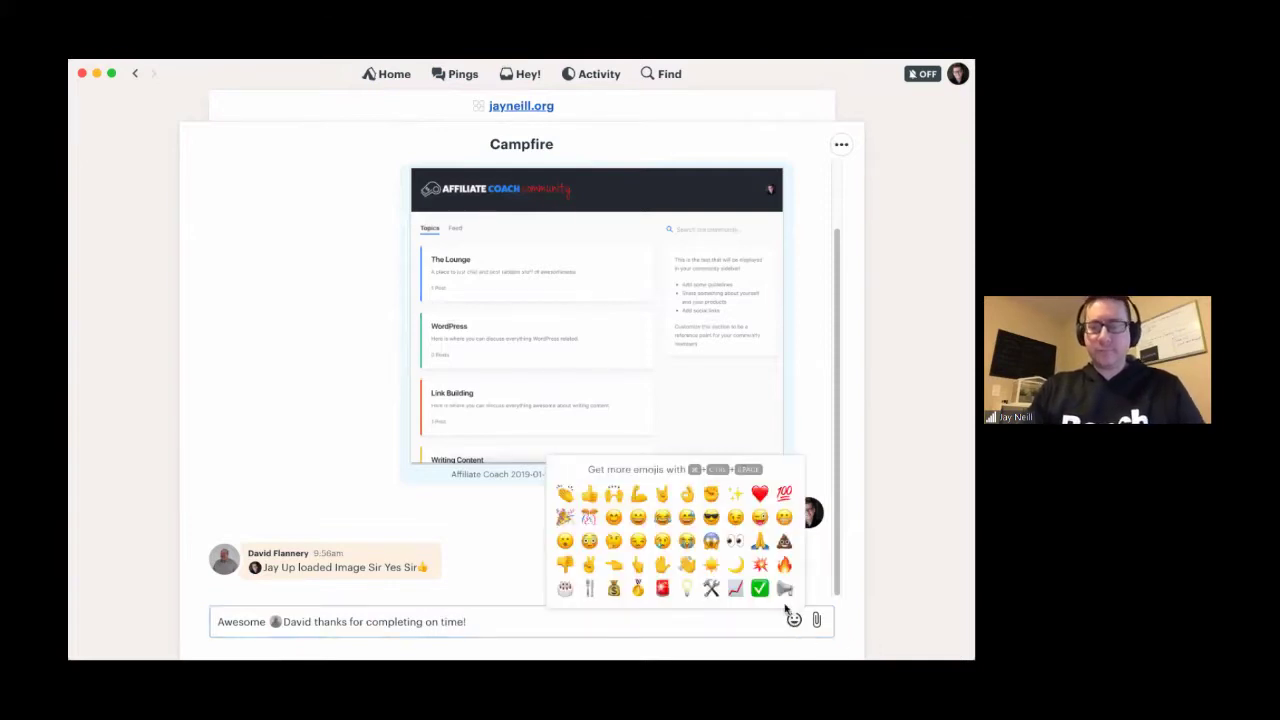
pyautogui.click(613, 588)
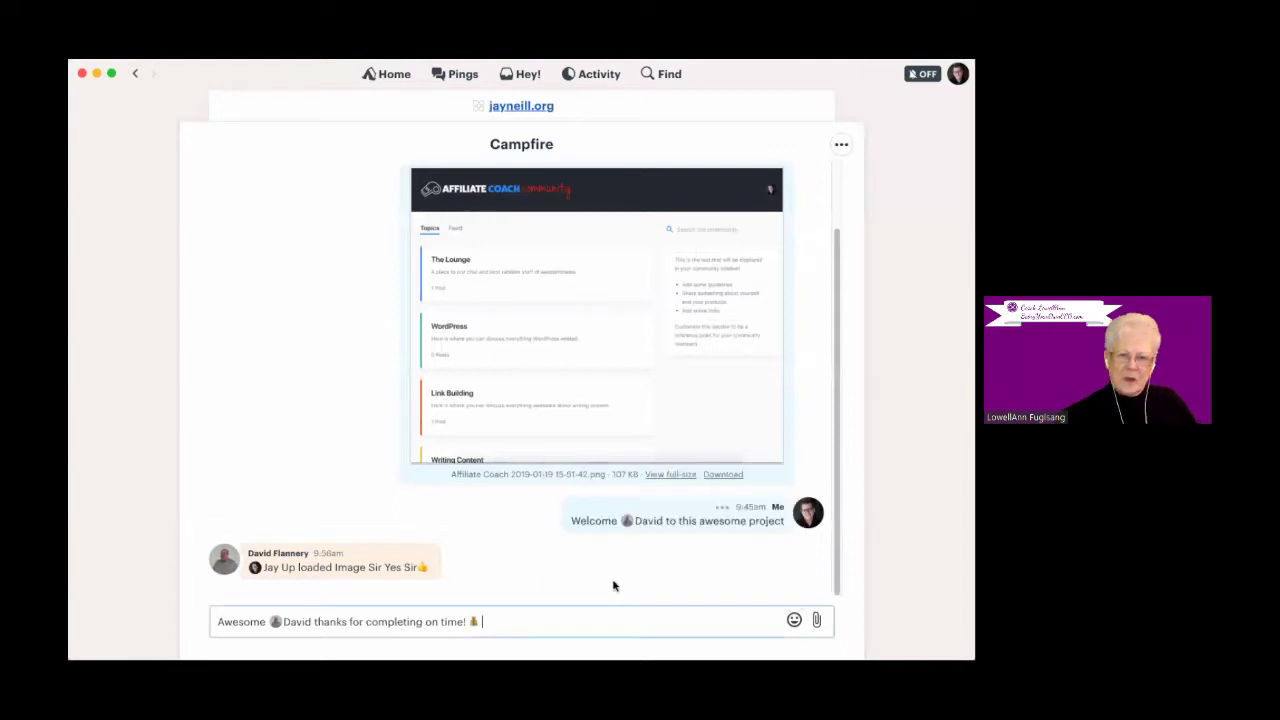
pyautogui.press('Return')
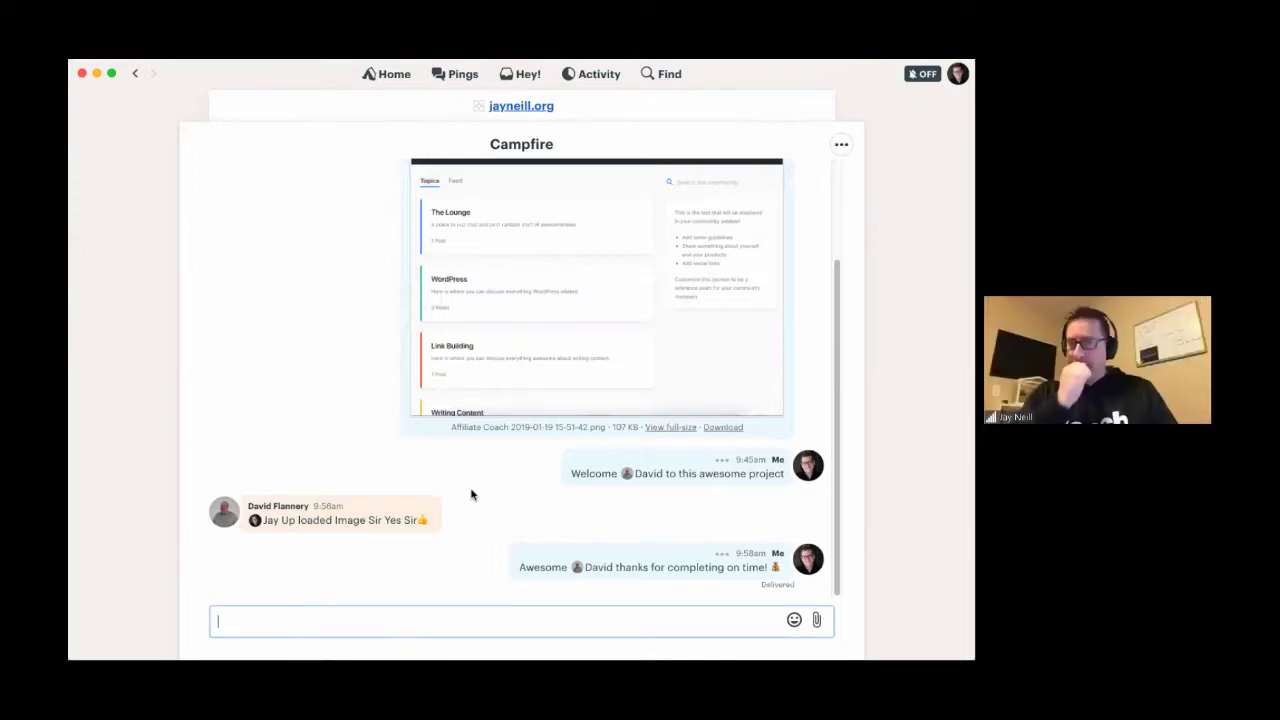
# - Ping a teammate privately, asking how their projects are coming along
pyautogui.click(392, 75)
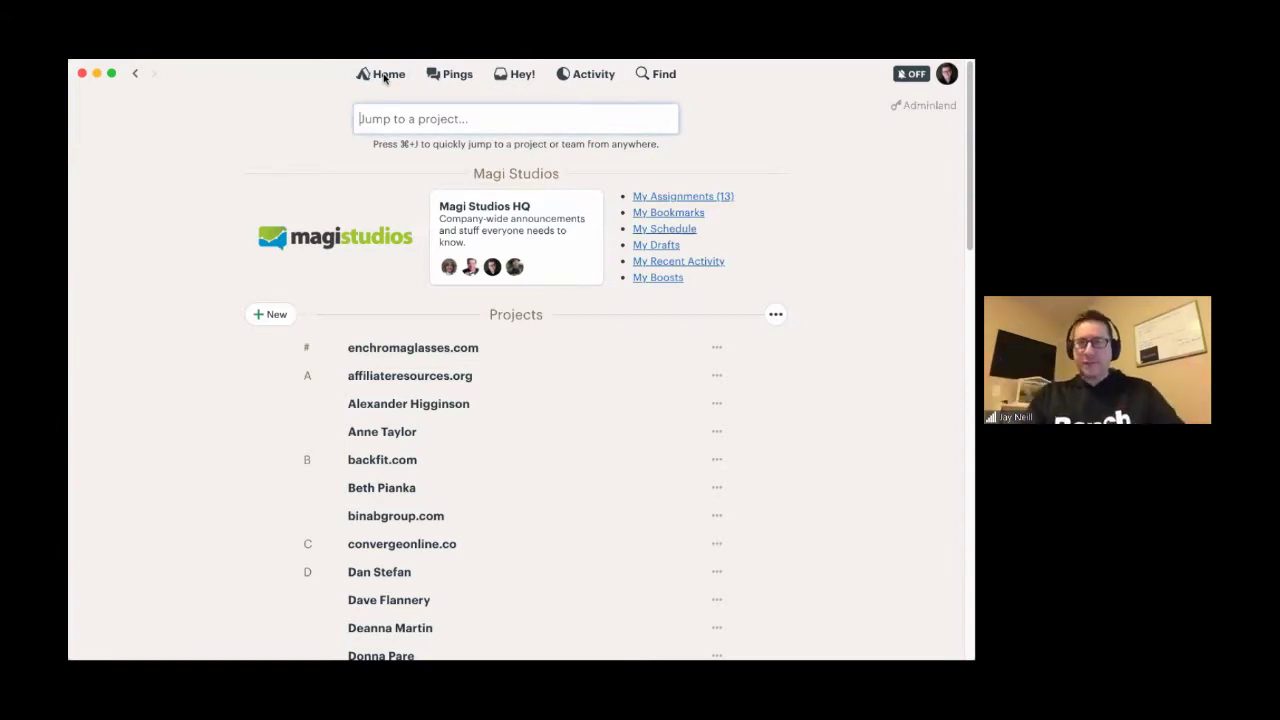
pyautogui.click(441, 78)
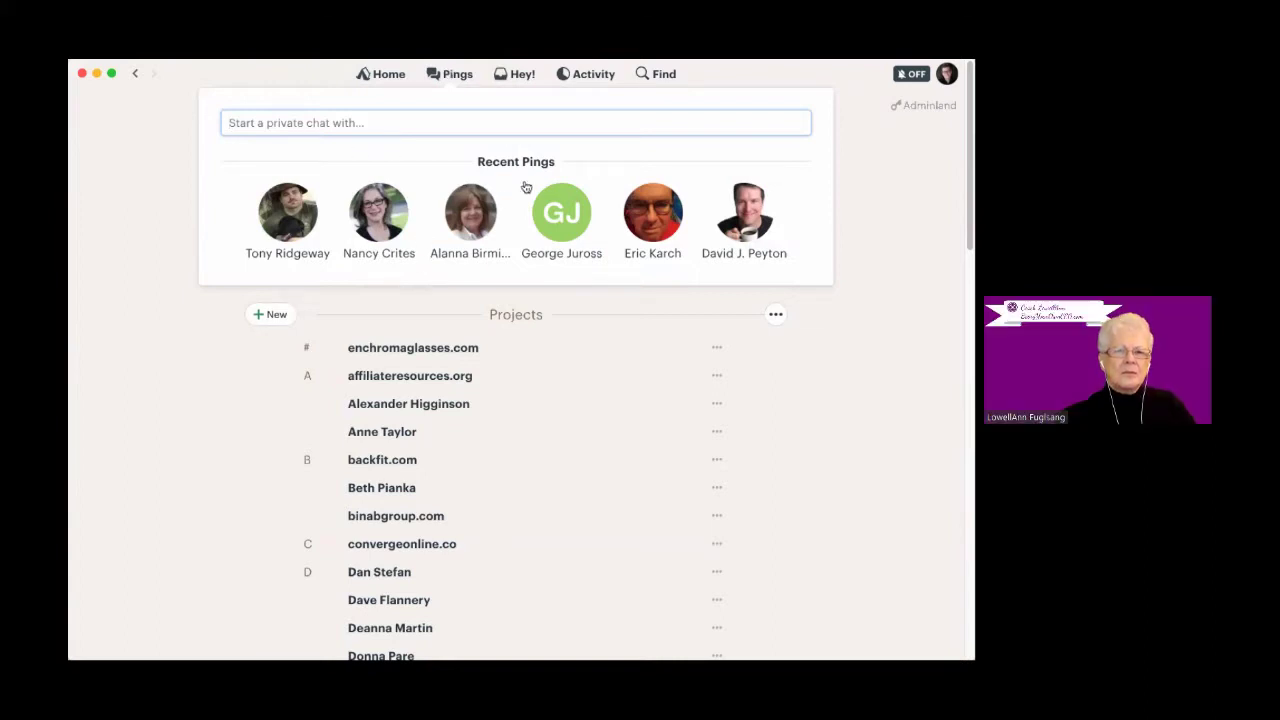
pyautogui.write('d')
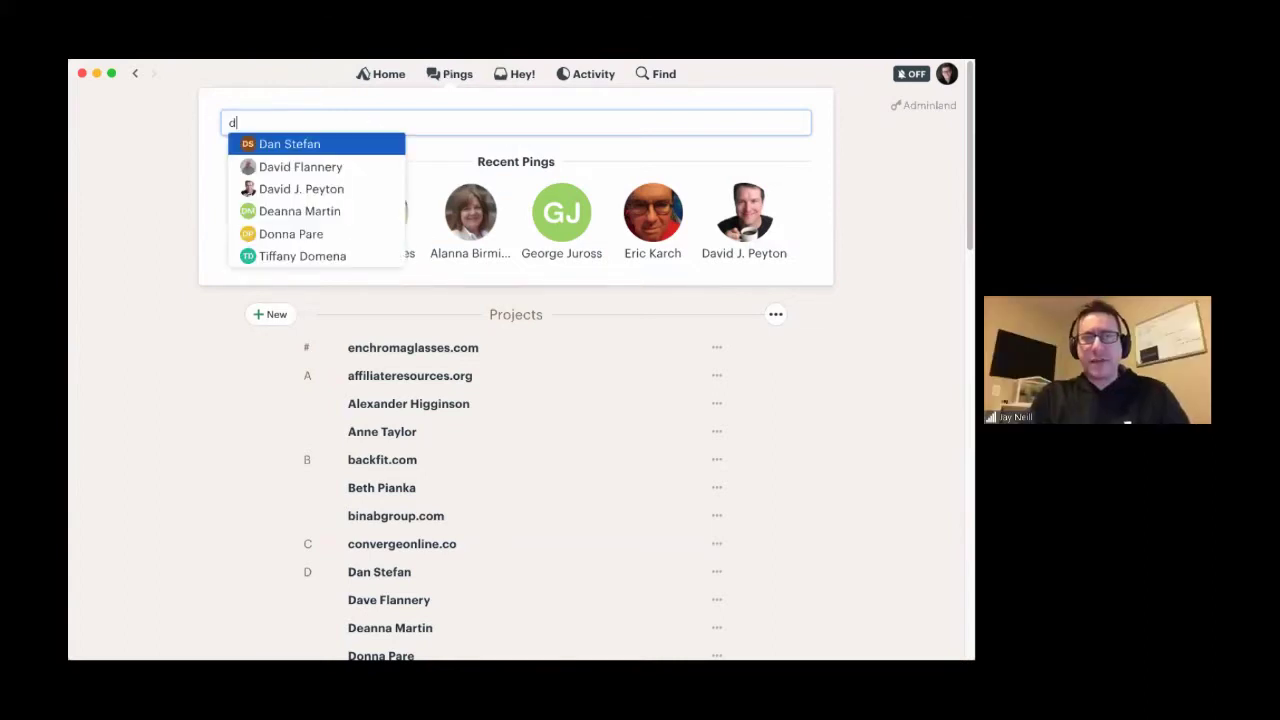
pyautogui.write('a')
pyautogui.press('Down')
pyautogui.press('Return')
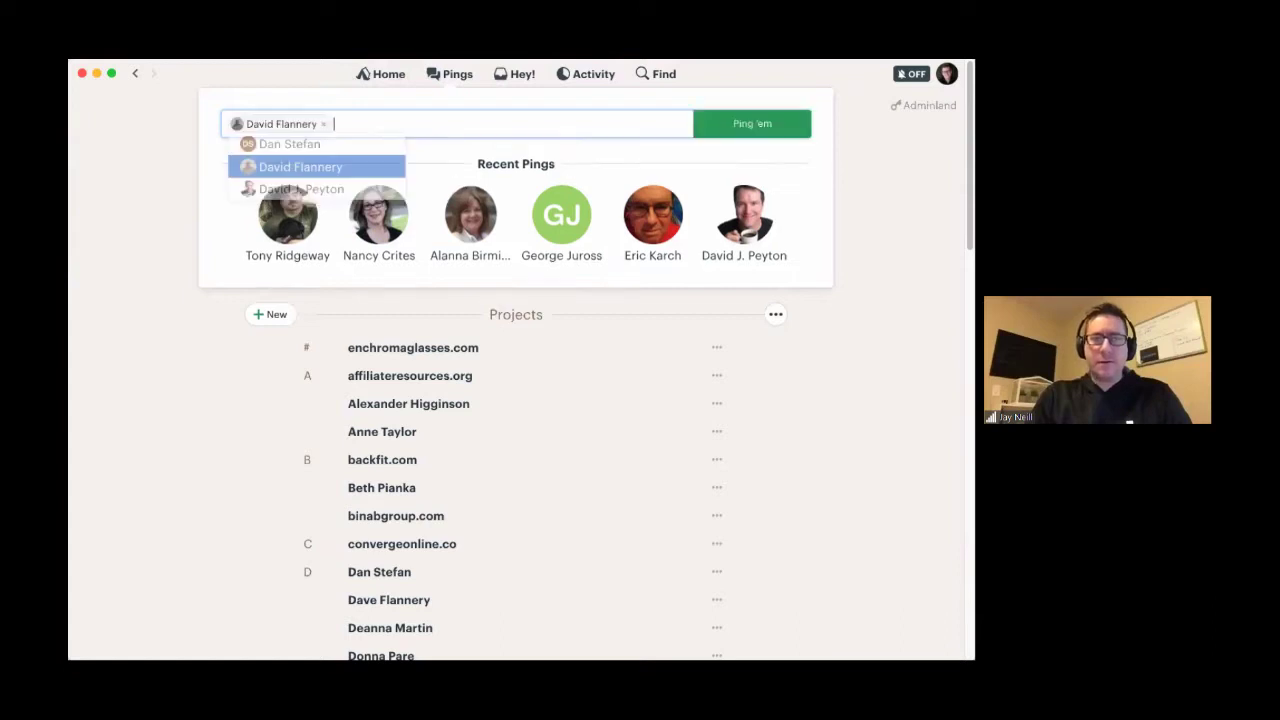
pyautogui.write('Hey')
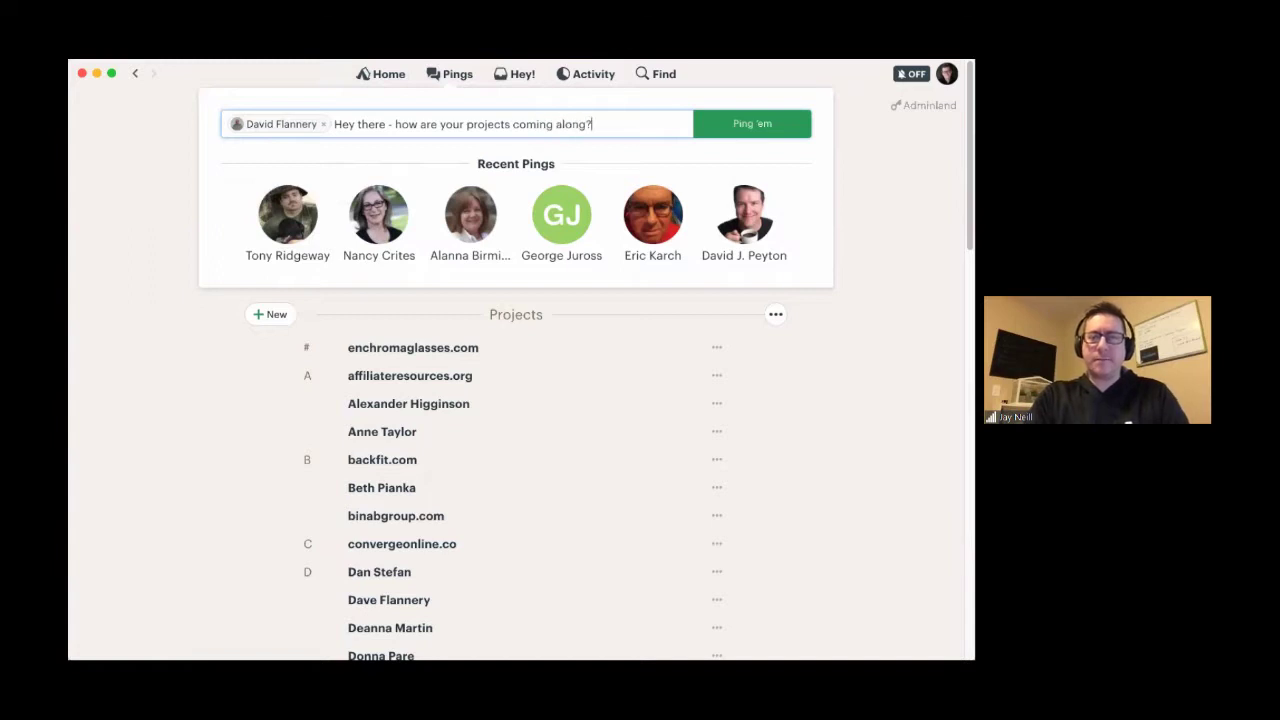
pyautogui.click(738, 134)
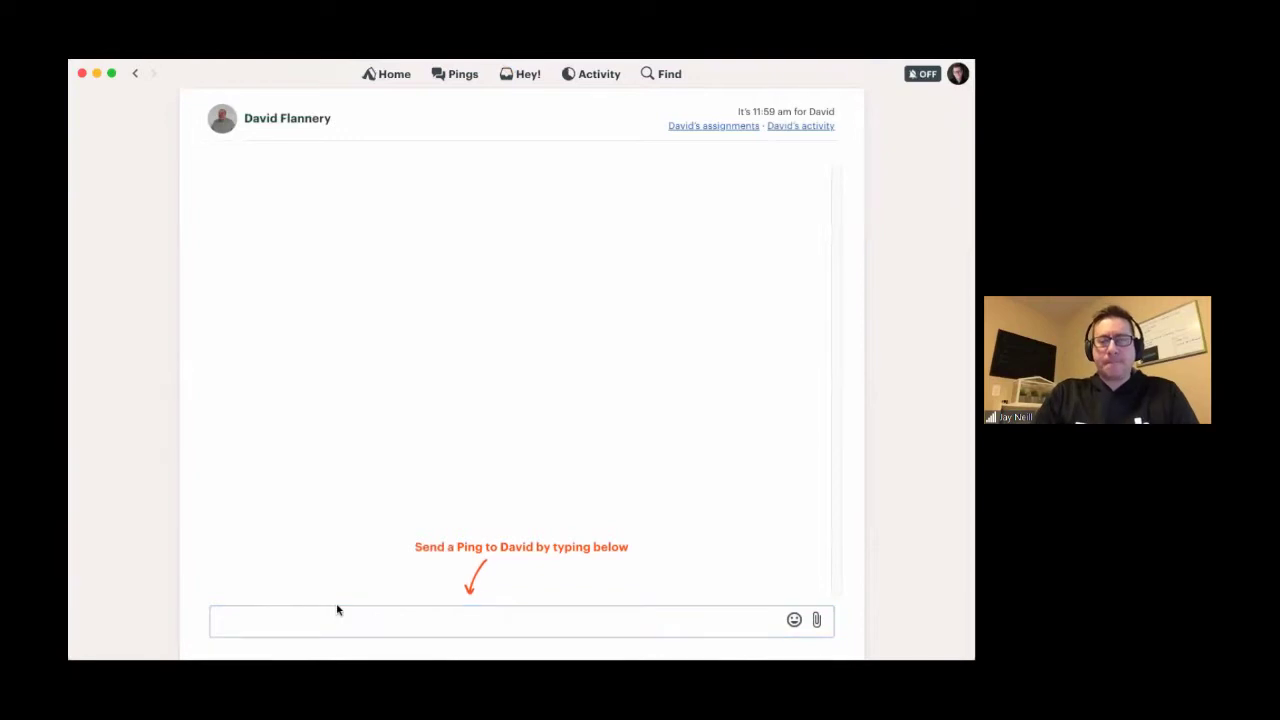
# - Send 'All is well!' in the one-on-one chat with that teammate
pyautogui.click(321, 619)
pyautogui.write('All ')
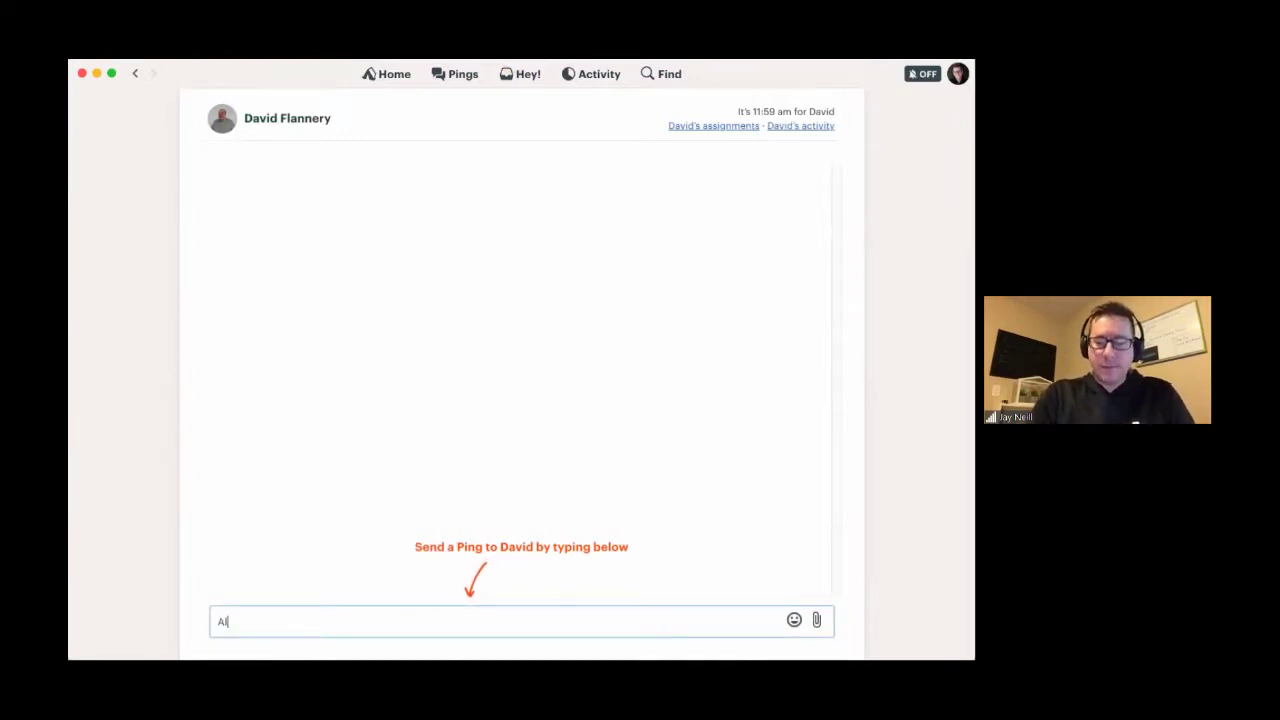
pyautogui.write('is wel')
pyautogui.press('Return')
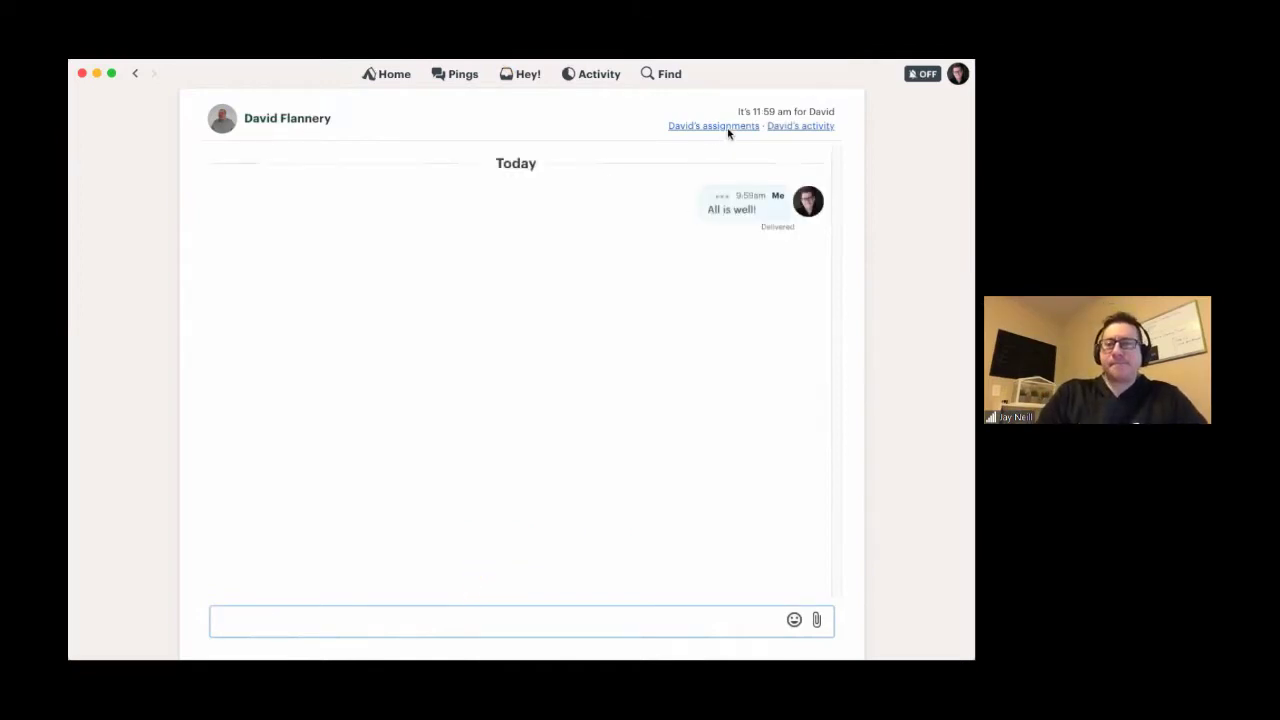
pyautogui.click(527, 75)
# - Check the recent Pings and Hey! notifications, then bring up the Latest Activity feed
pyautogui.click(455, 74)
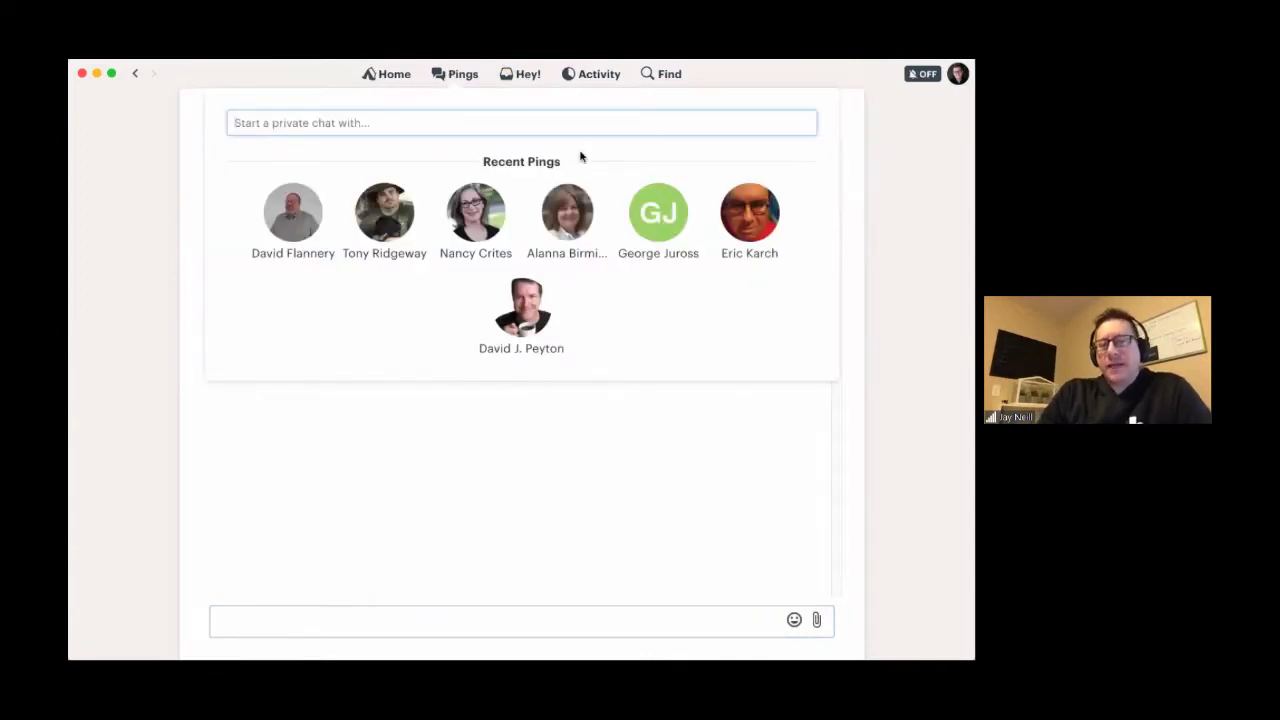
pyautogui.click(527, 77)
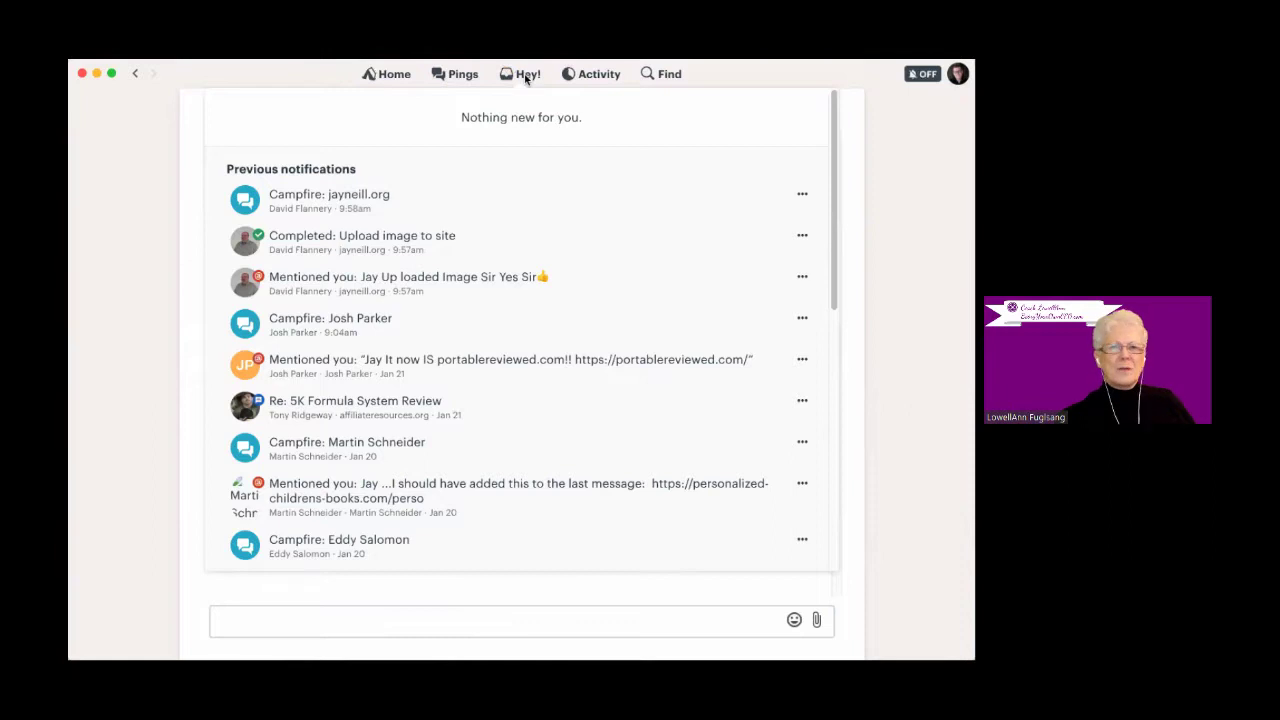
pyautogui.click(463, 77)
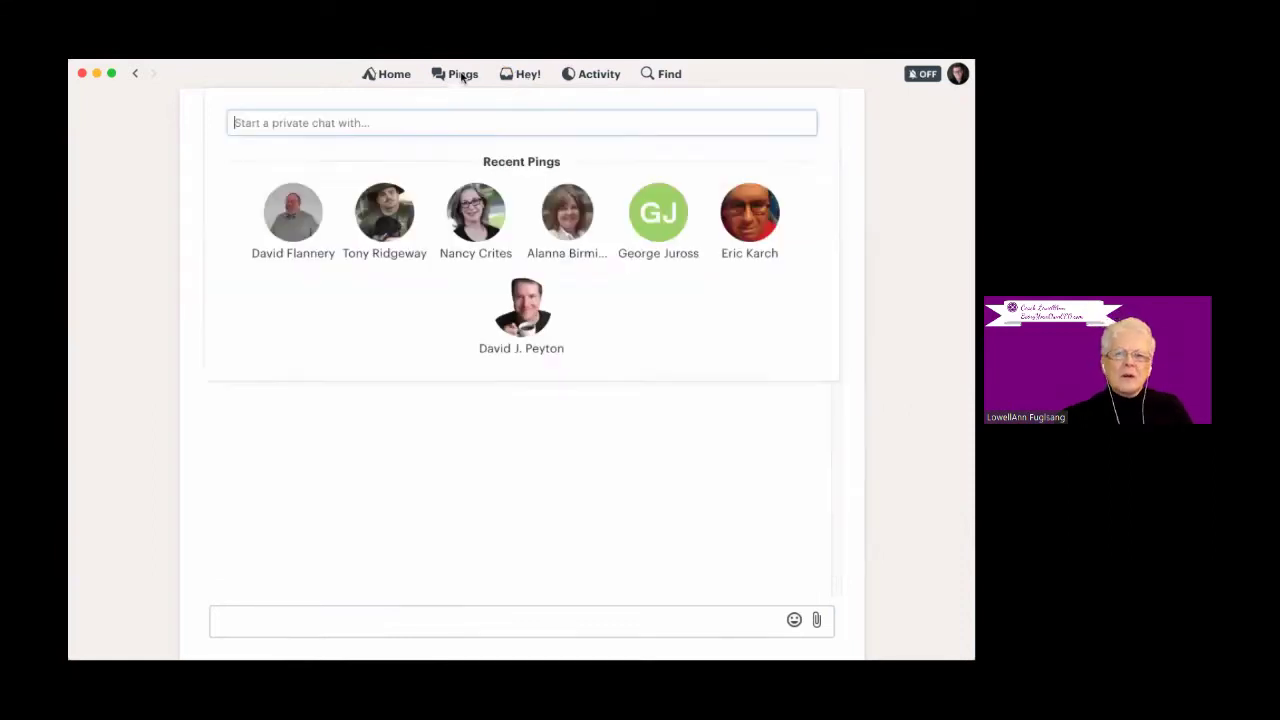
pyautogui.click(463, 77)
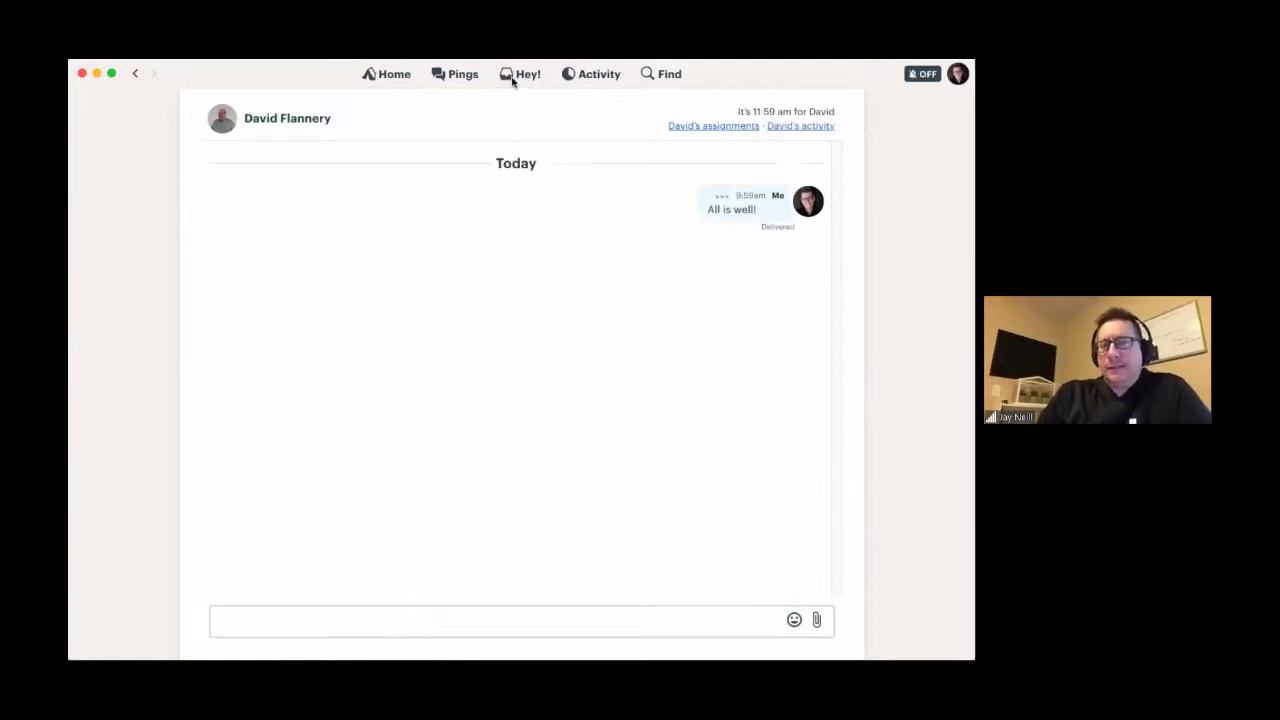
pyautogui.click(510, 76)
pyautogui.click(510, 76)
pyautogui.click(510, 76)
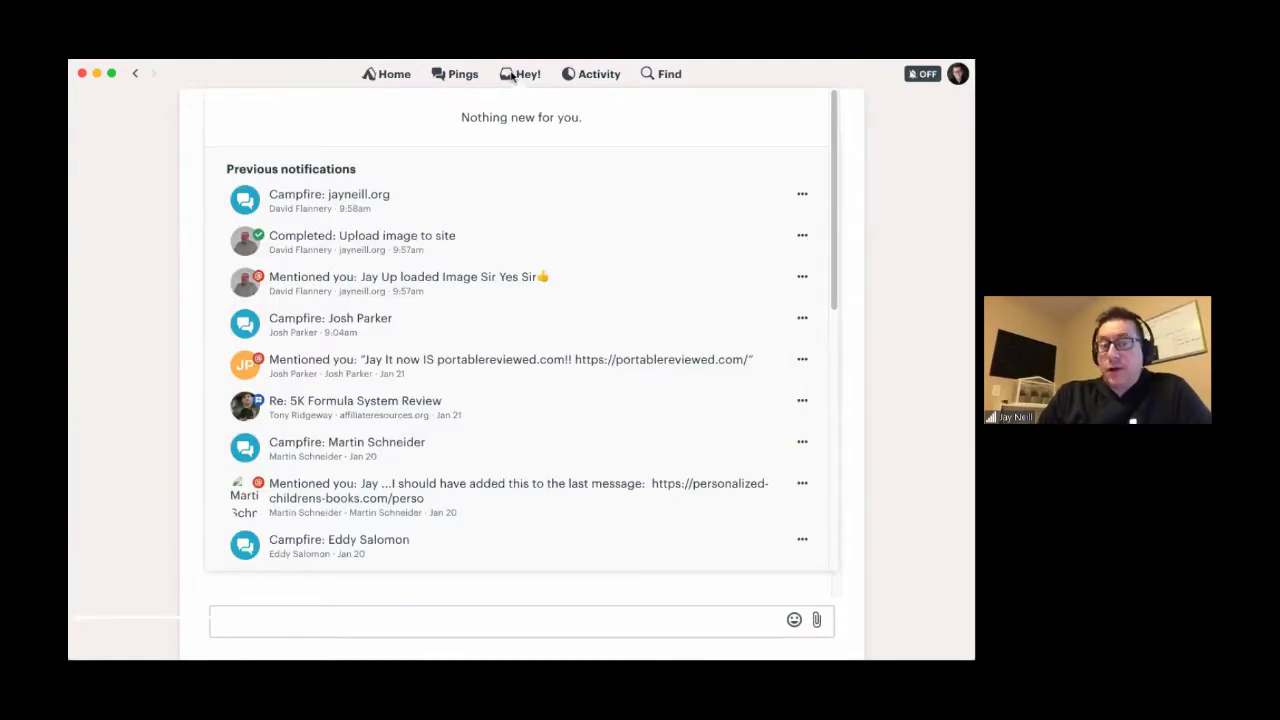
pyautogui.click(572, 80)
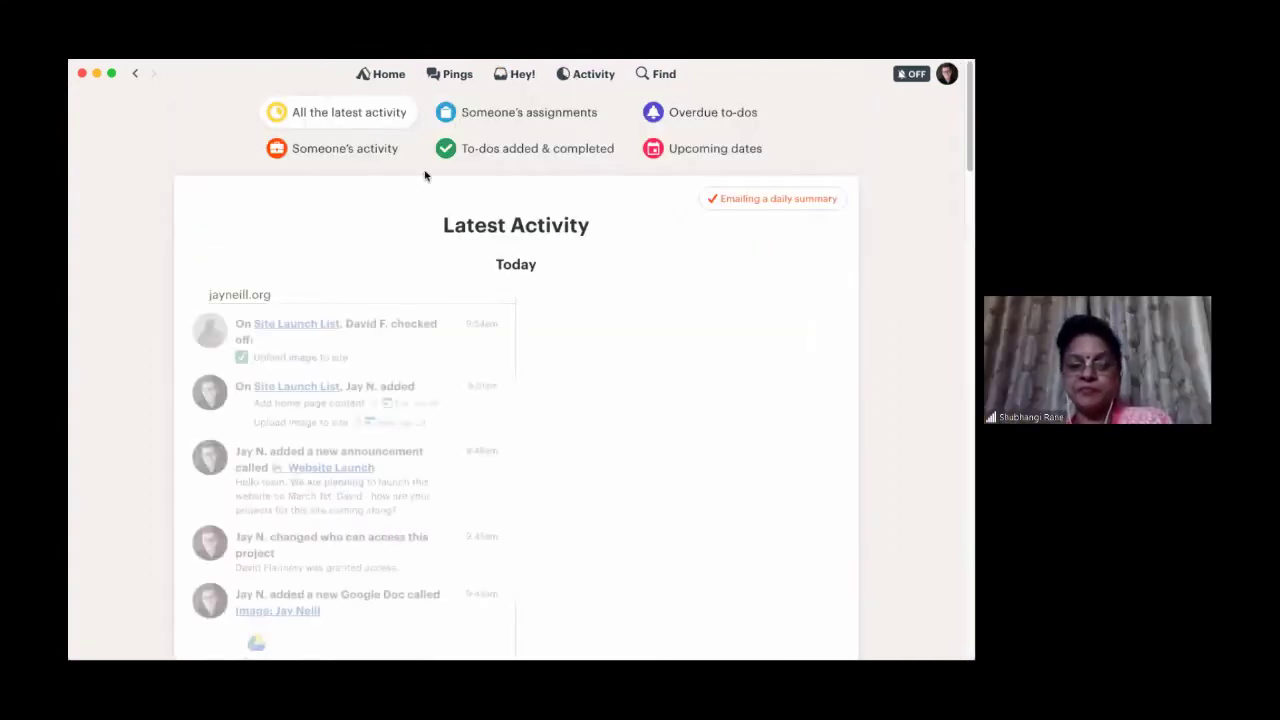
# - Look up the first teammate's activity history through Someone's activity
pyautogui.scroll(-1, 640, 380)
pyautogui.scroll(-3, 665, 453)
pyautogui.scroll(4, 663, 449)
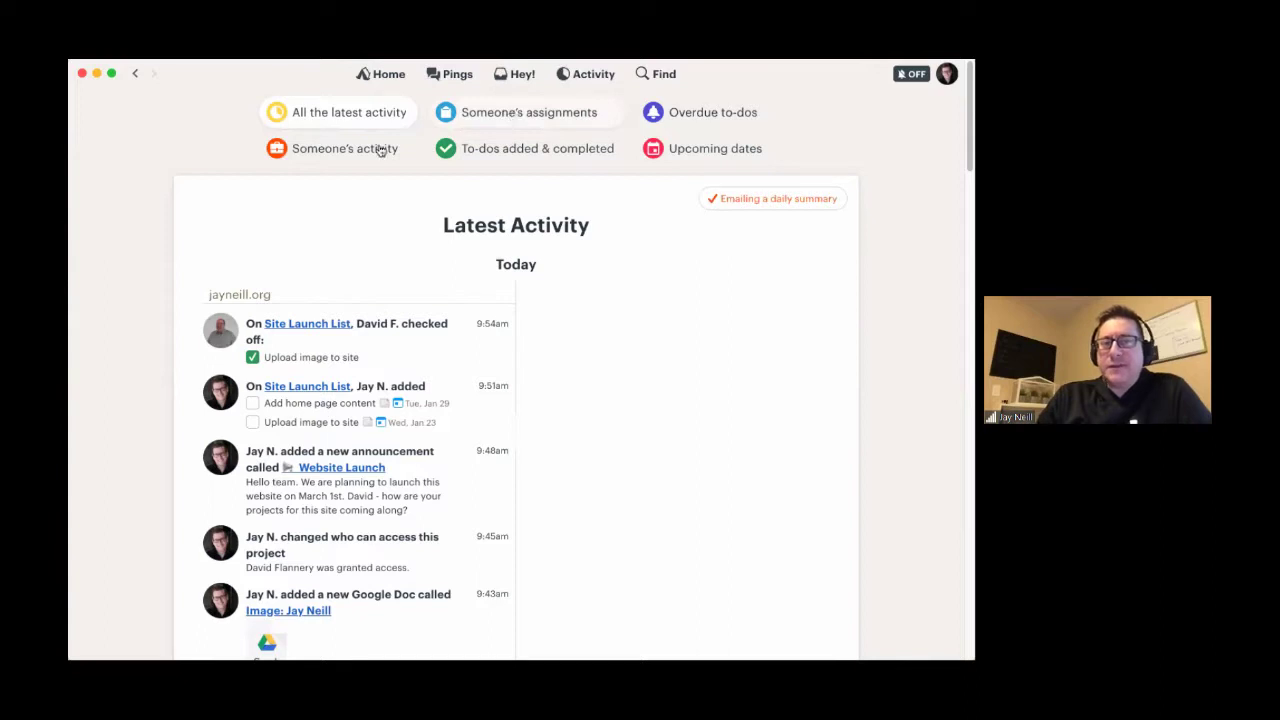
pyautogui.click(312, 159)
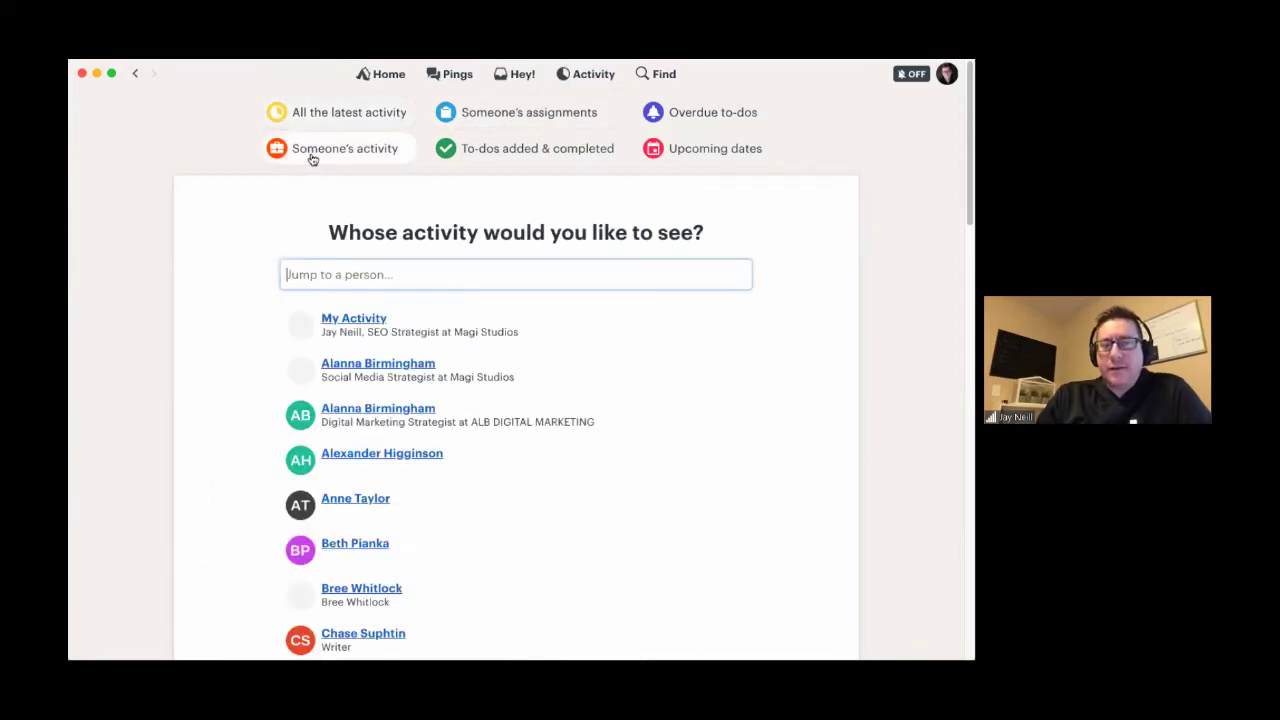
pyautogui.click(309, 273)
pyautogui.write('nan')
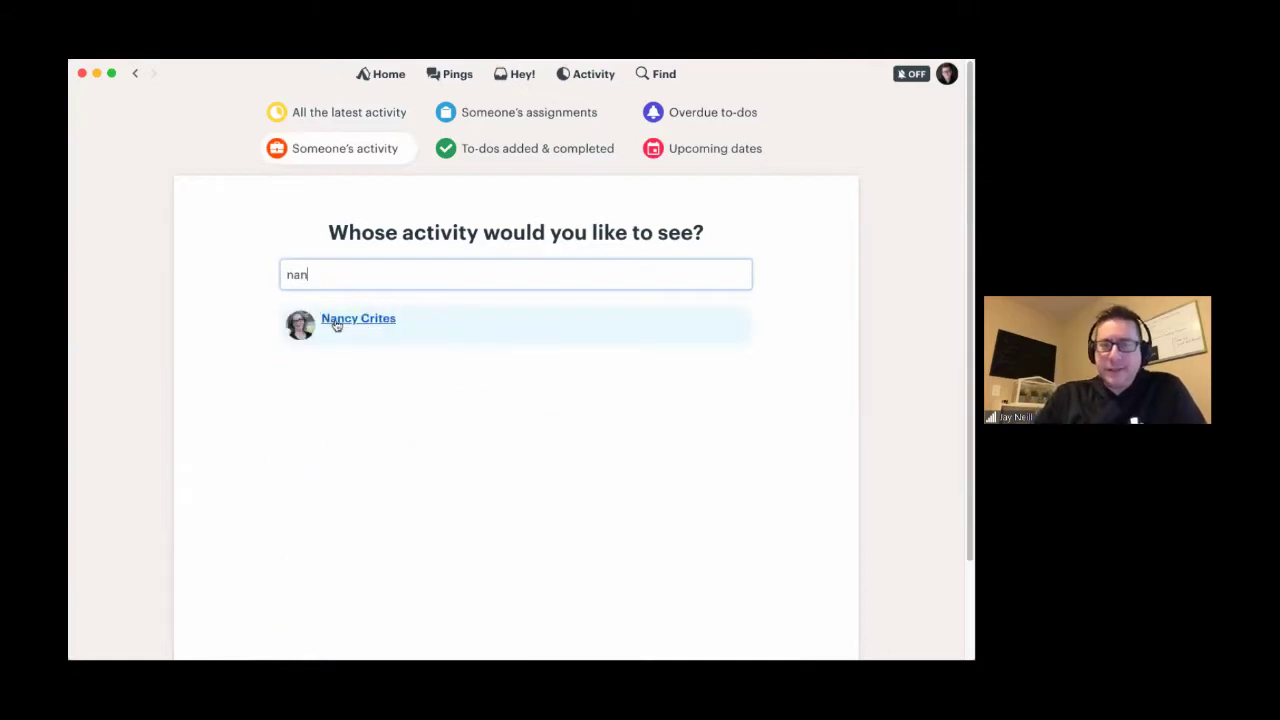
pyautogui.click(330, 319)
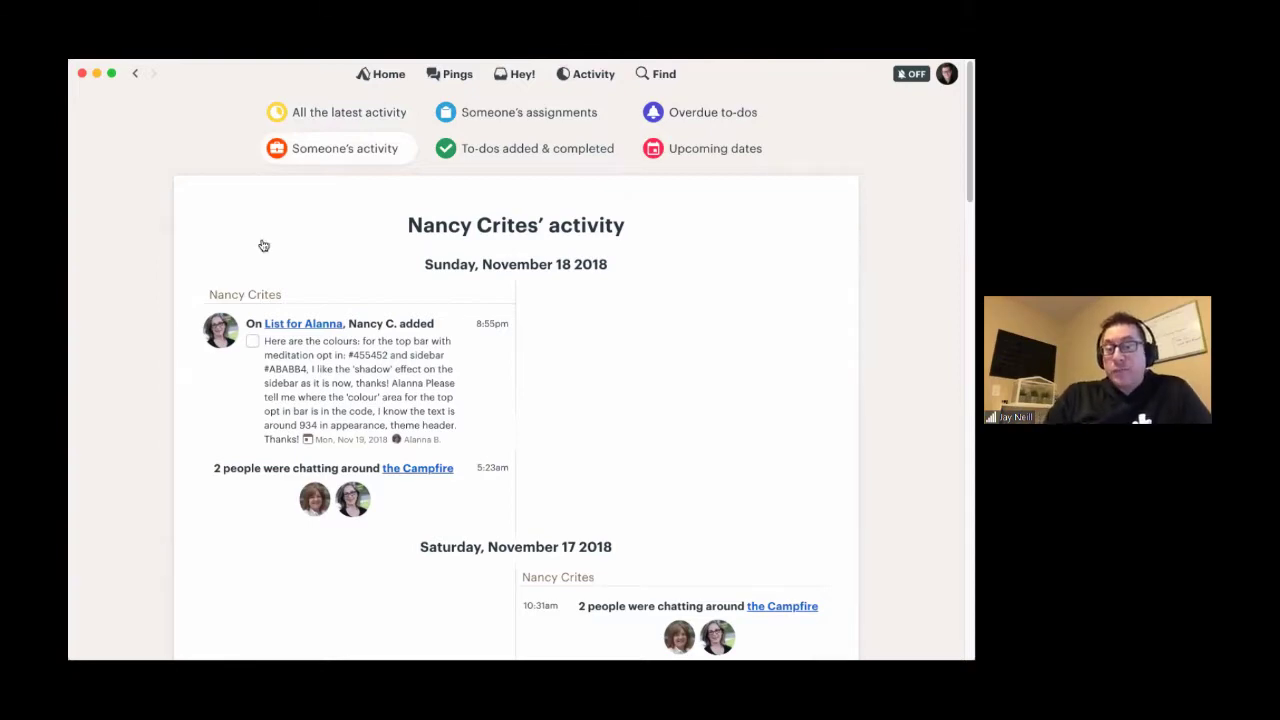
pyautogui.scroll(-10, 266, 297)
pyautogui.scroll(10, 266, 297)
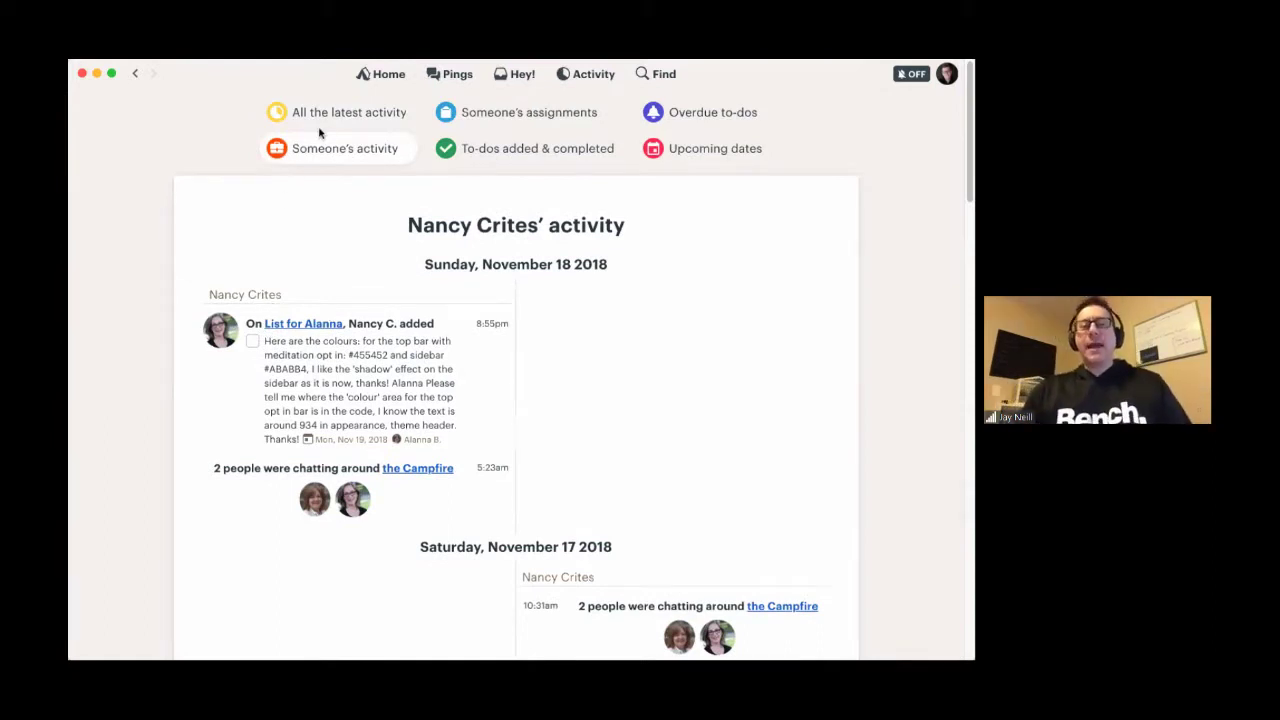
# - Switch to a second teammate's activity, showing yesterday's comments on 5K Formula System Review
pyautogui.click(320, 158)
pyautogui.click(328, 284)
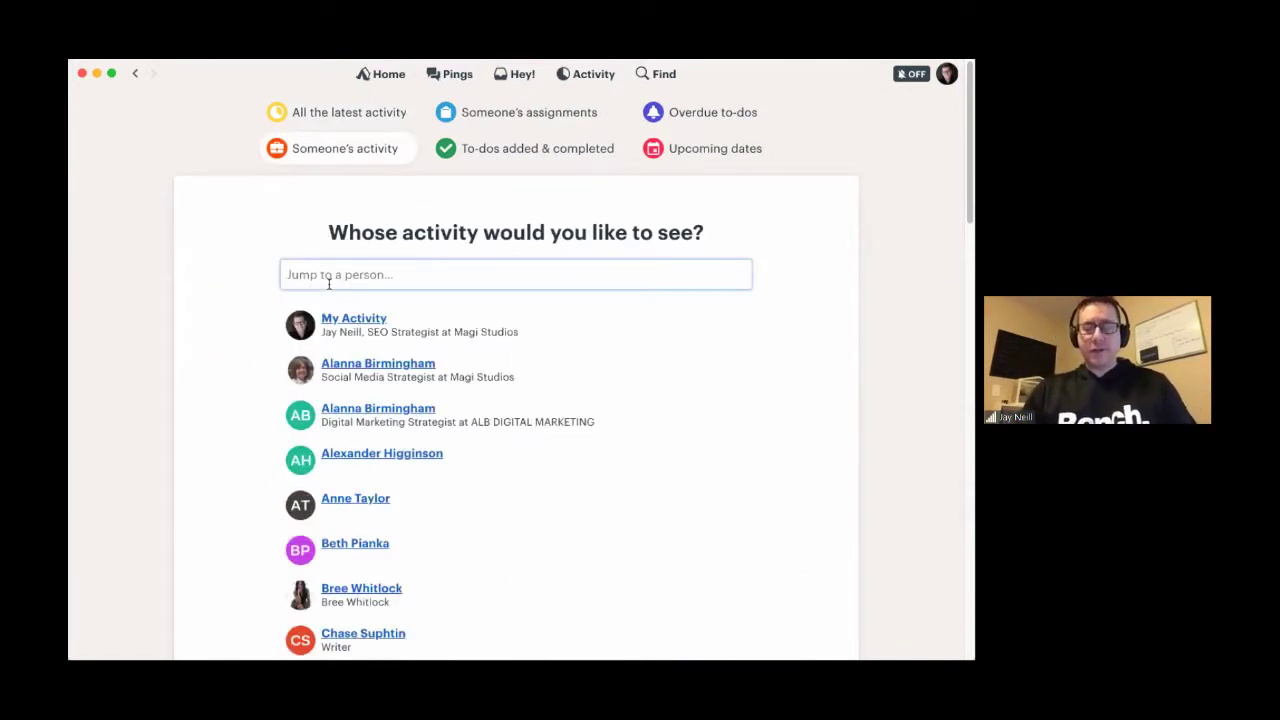
pyautogui.write('tony')
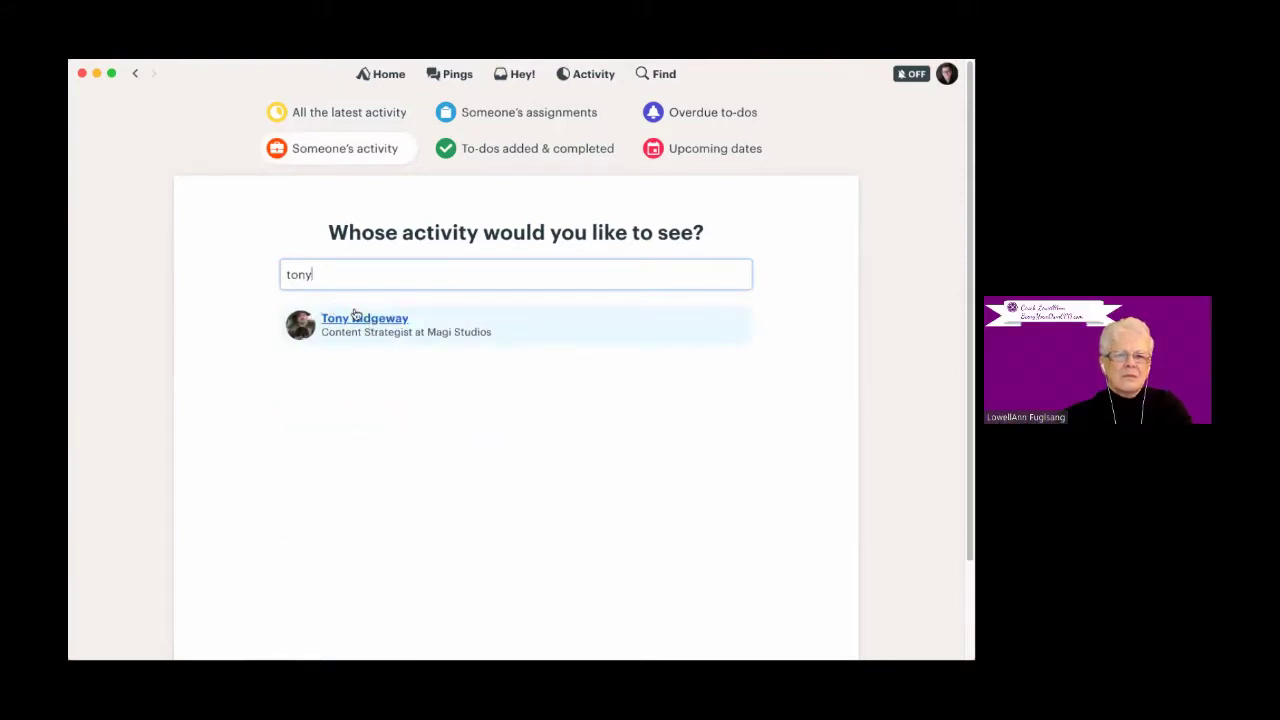
pyautogui.click(355, 315)
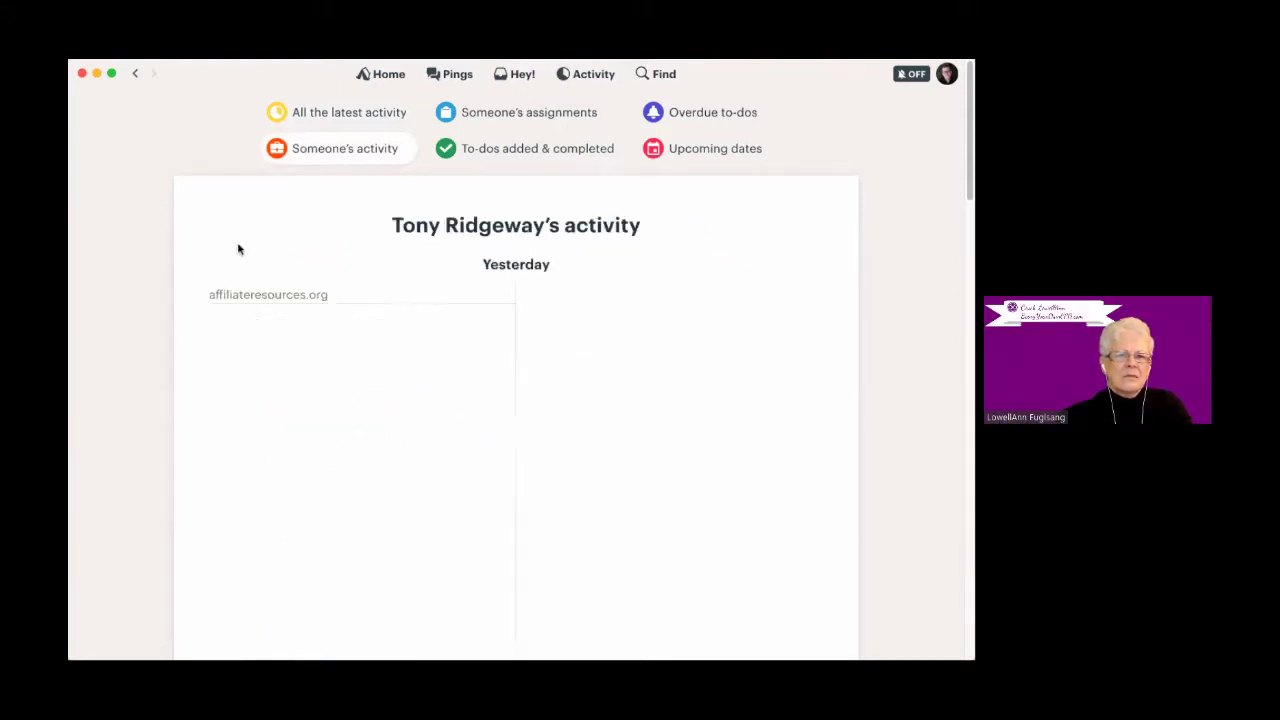
pyautogui.scroll(-3, 390, 443)
pyautogui.scroll(-15, 390, 445)
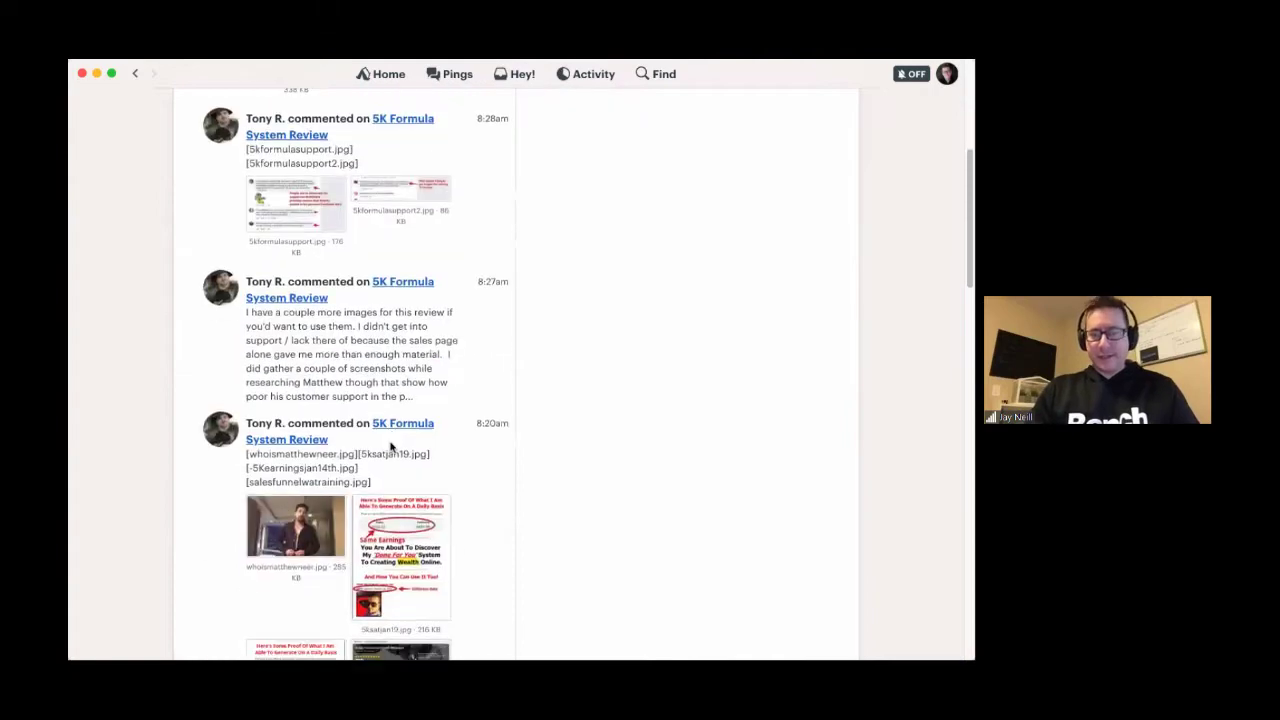
pyautogui.scroll(-3, 390, 447)
pyautogui.scroll(20, 390, 445)
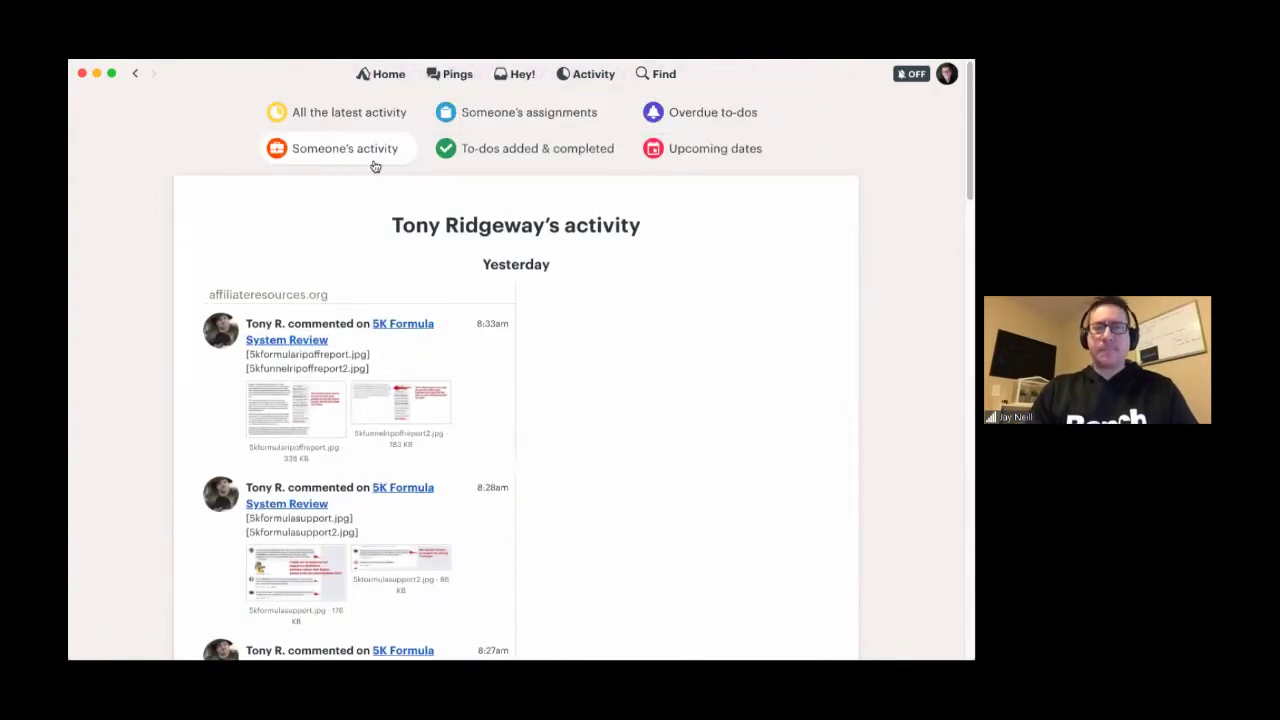
# - View one teammate's assignments under Someone's assignments
pyautogui.click(558, 116)
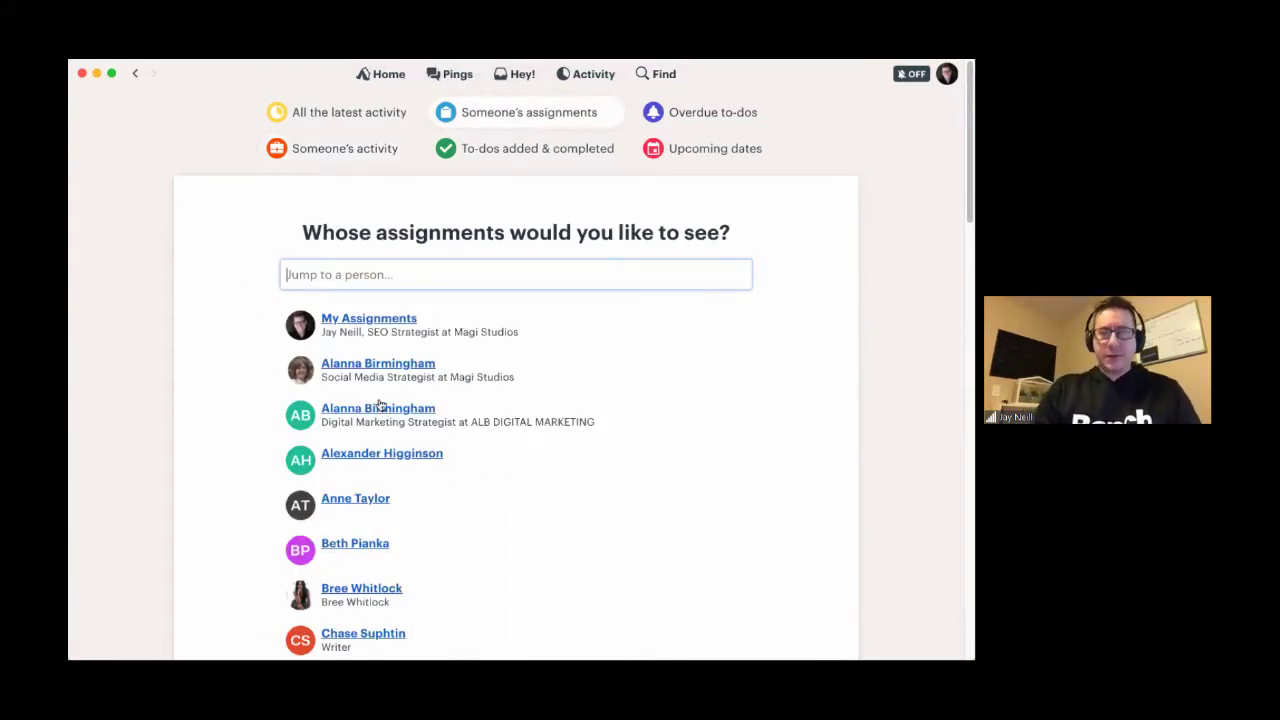
pyautogui.click(347, 368)
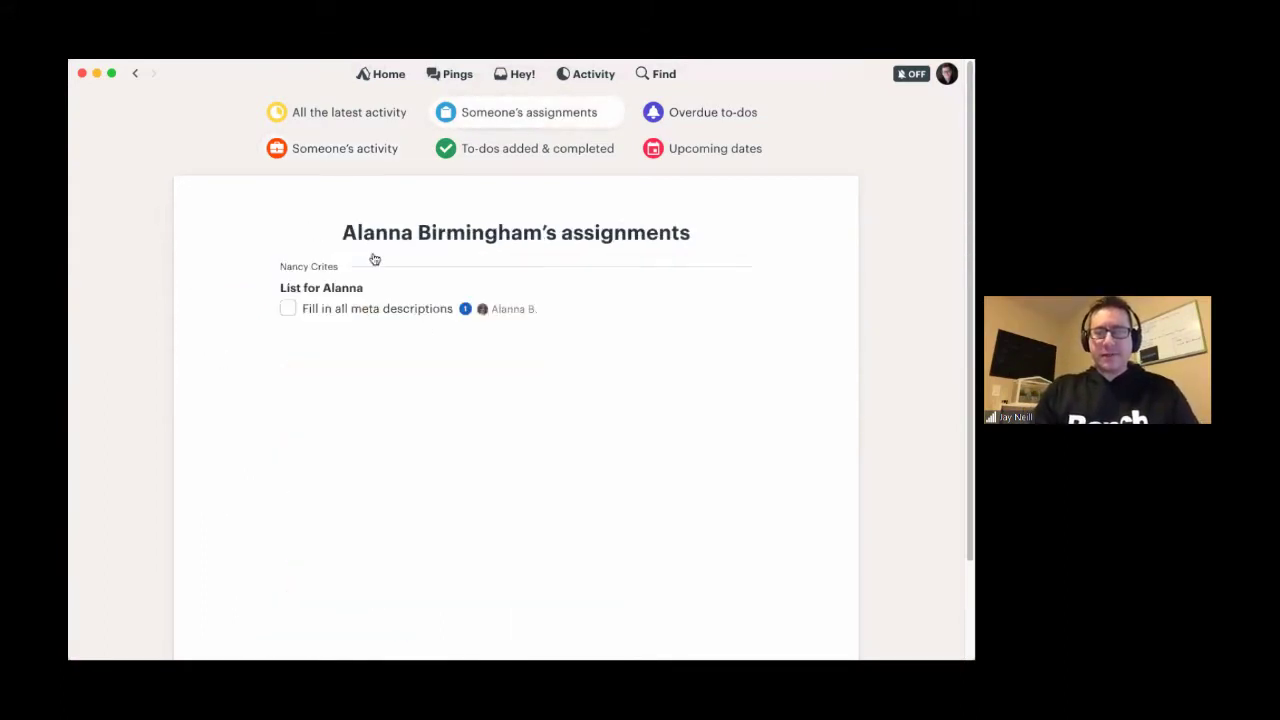
pyautogui.click(498, 120)
# - Review the overdue to-dos and the Upcoming Dates calendar, then bring up Find
pyautogui.click(700, 115)
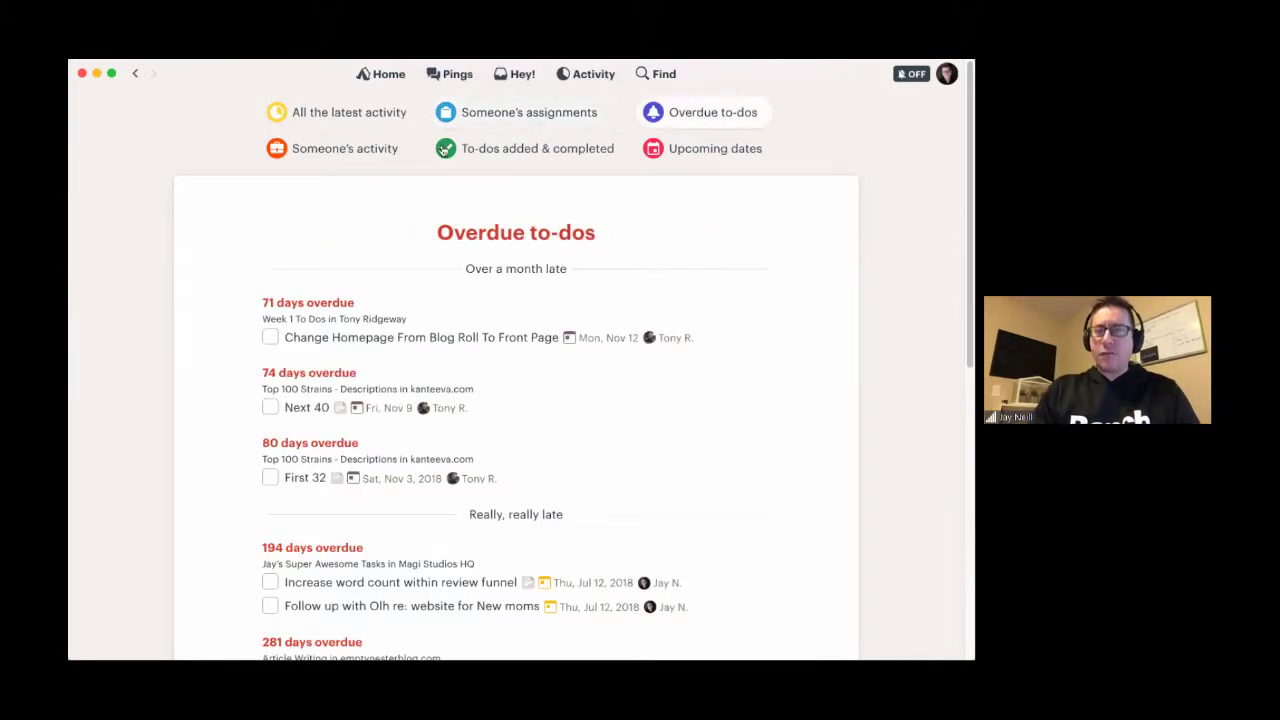
pyautogui.scroll(-3, 213, 447)
pyautogui.scroll(-8, 257, 537)
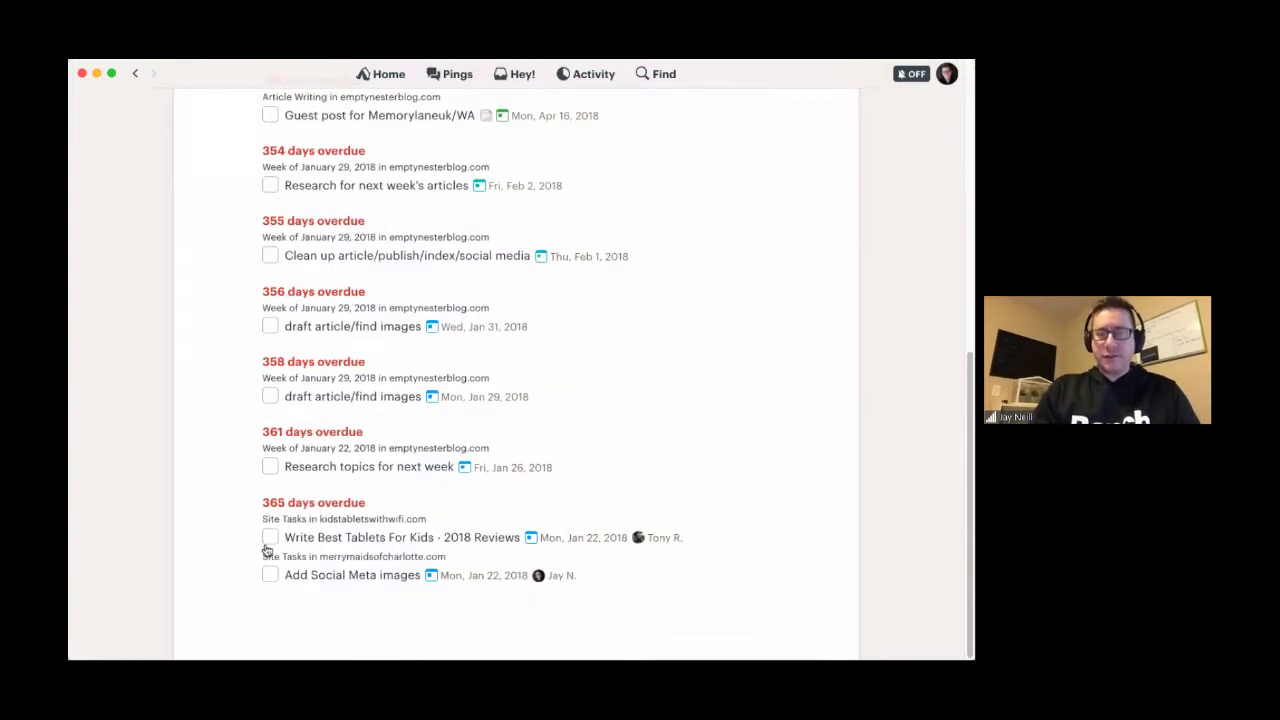
pyautogui.scroll(10, 236, 369)
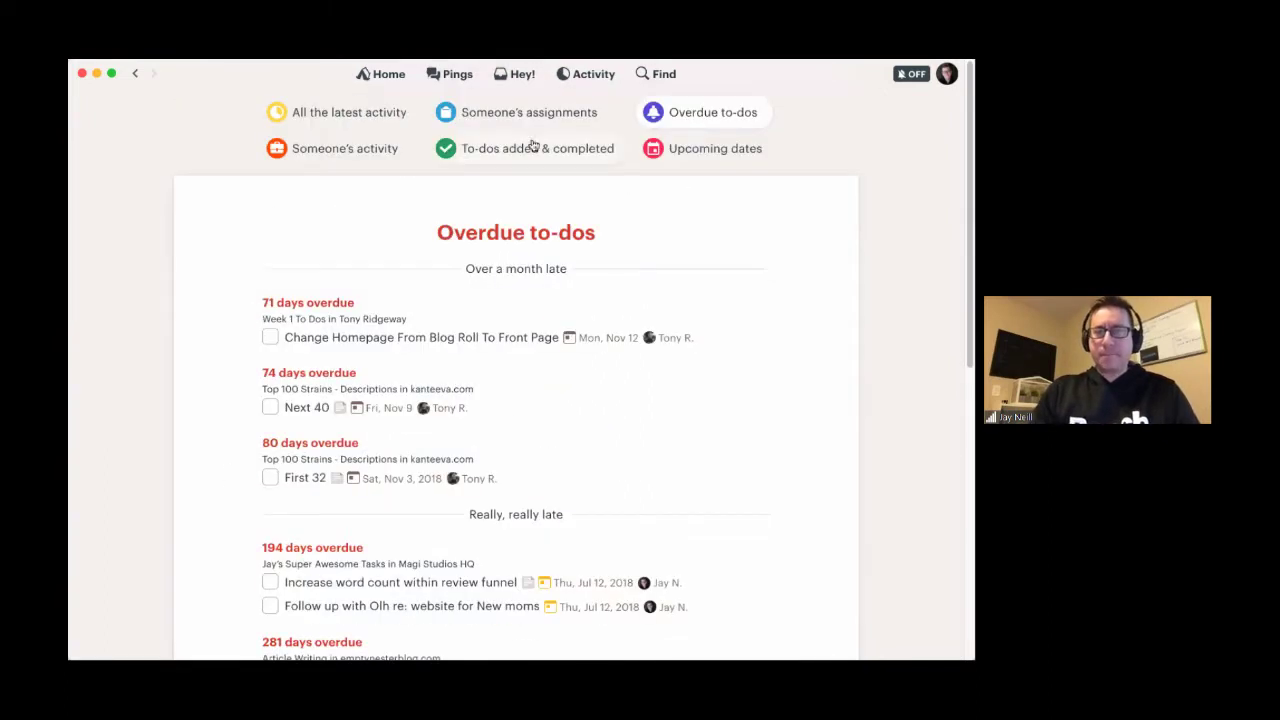
pyautogui.click(694, 152)
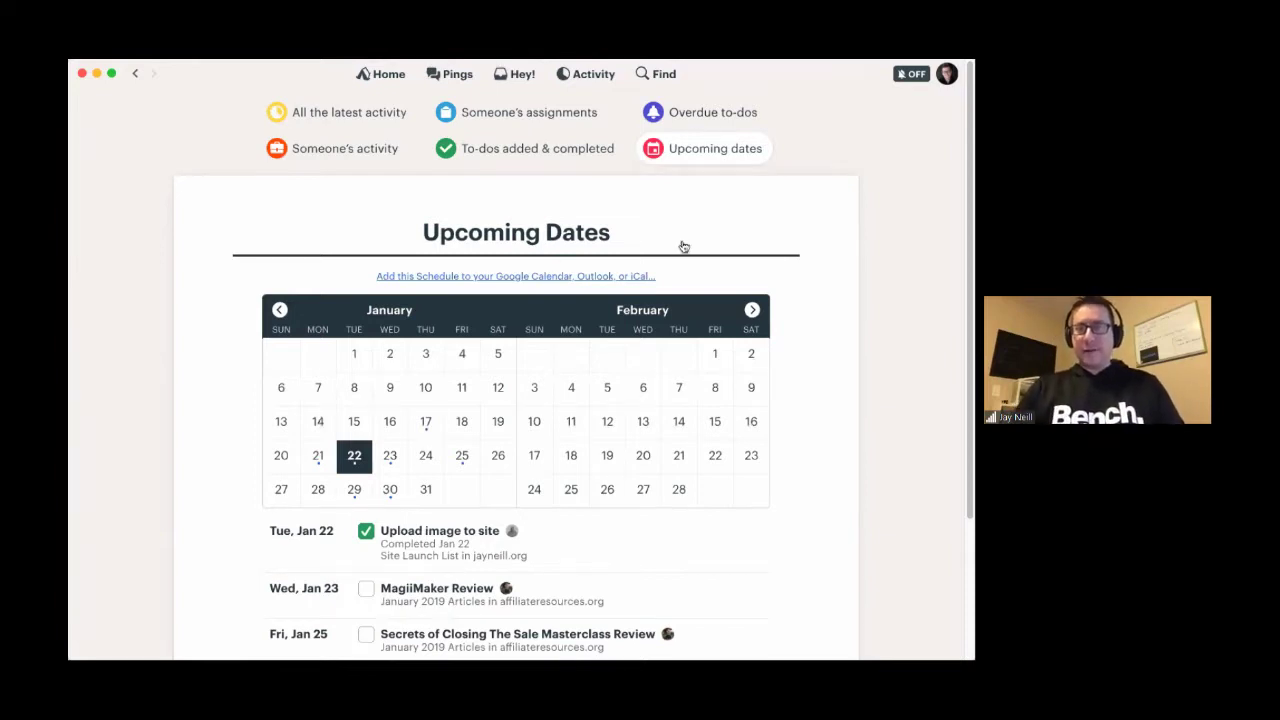
pyautogui.click(656, 76)
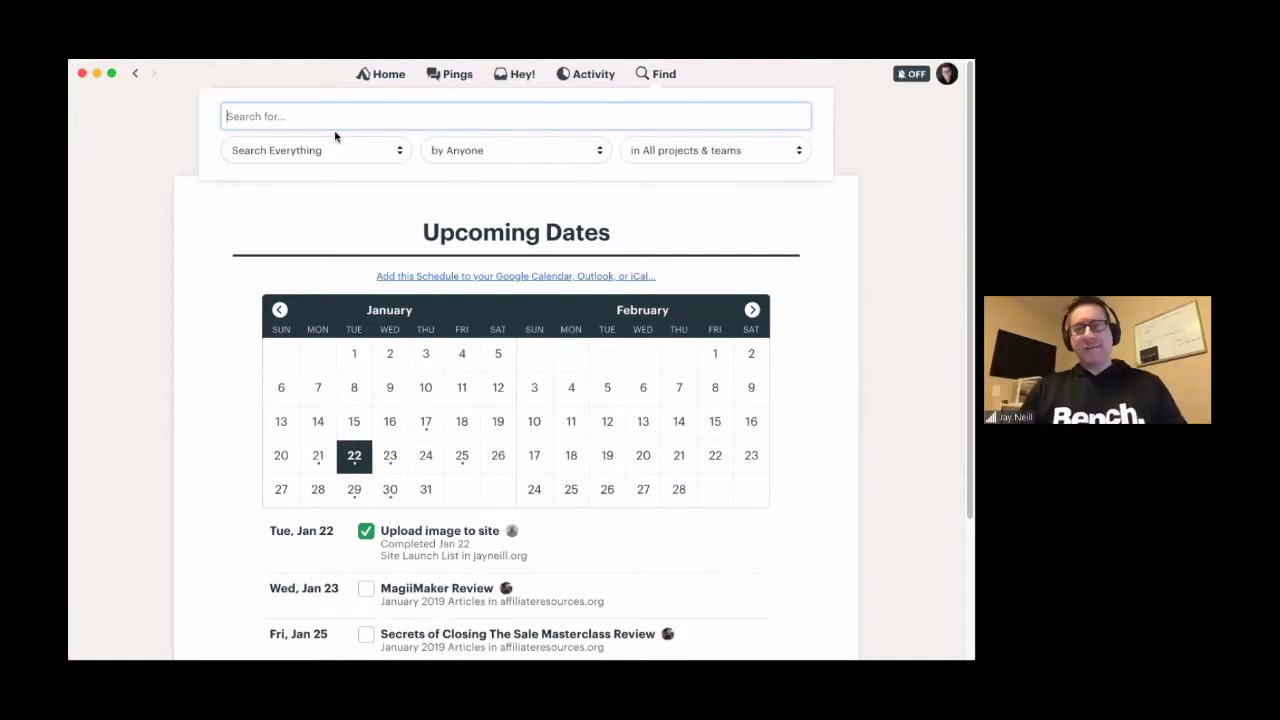
# - Limit the search to Messages posted by one teammate
pyautogui.click(386, 72)
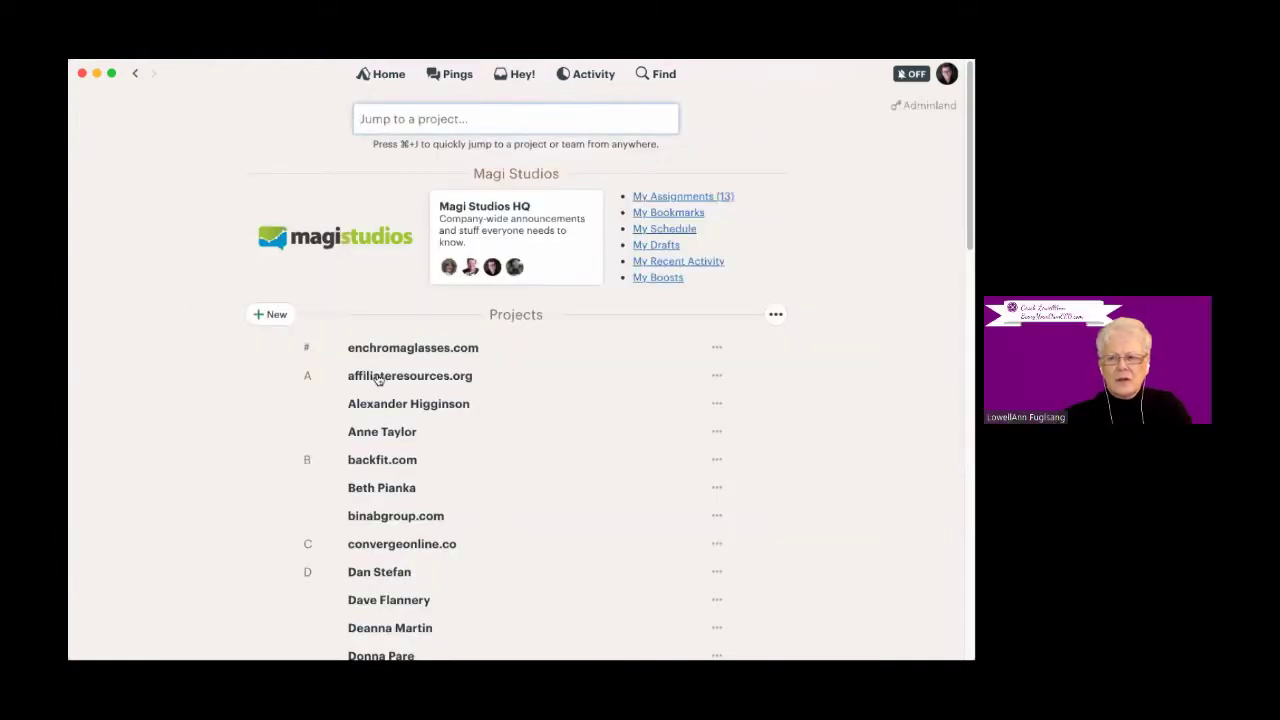
pyautogui.scroll(-5, 428, 606)
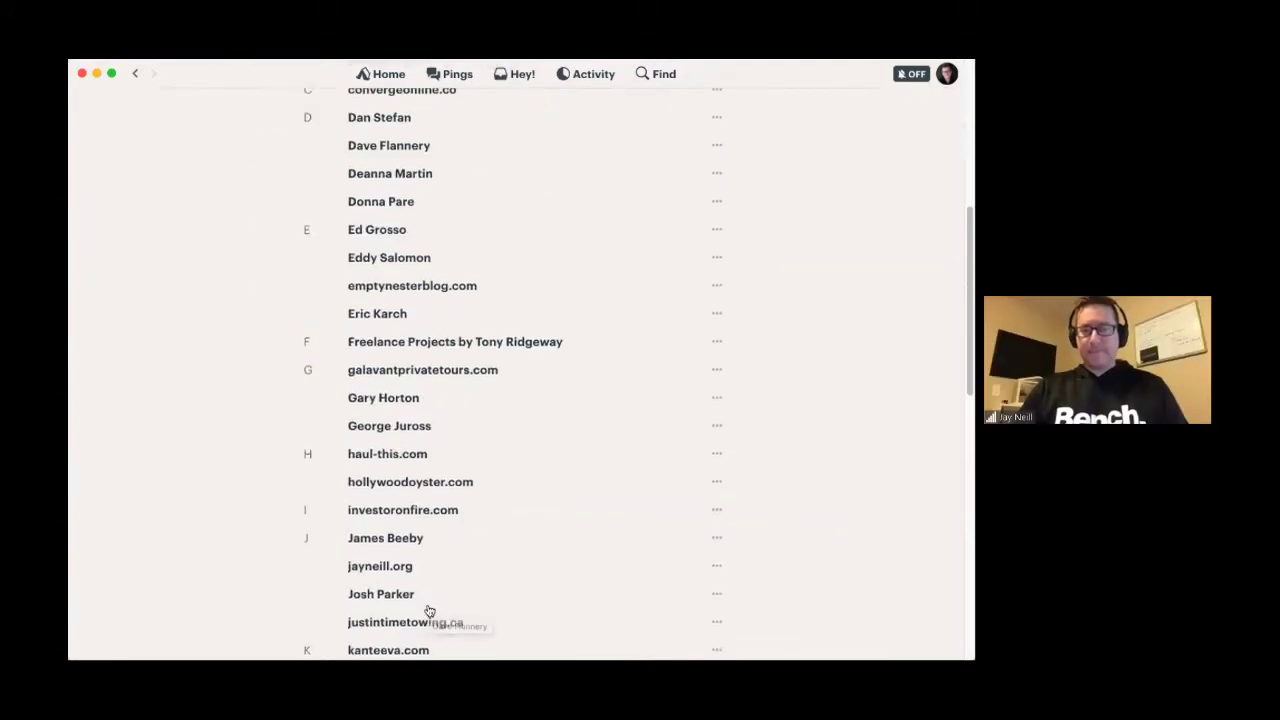
pyautogui.scroll(5, 459, 418)
pyautogui.click(668, 75)
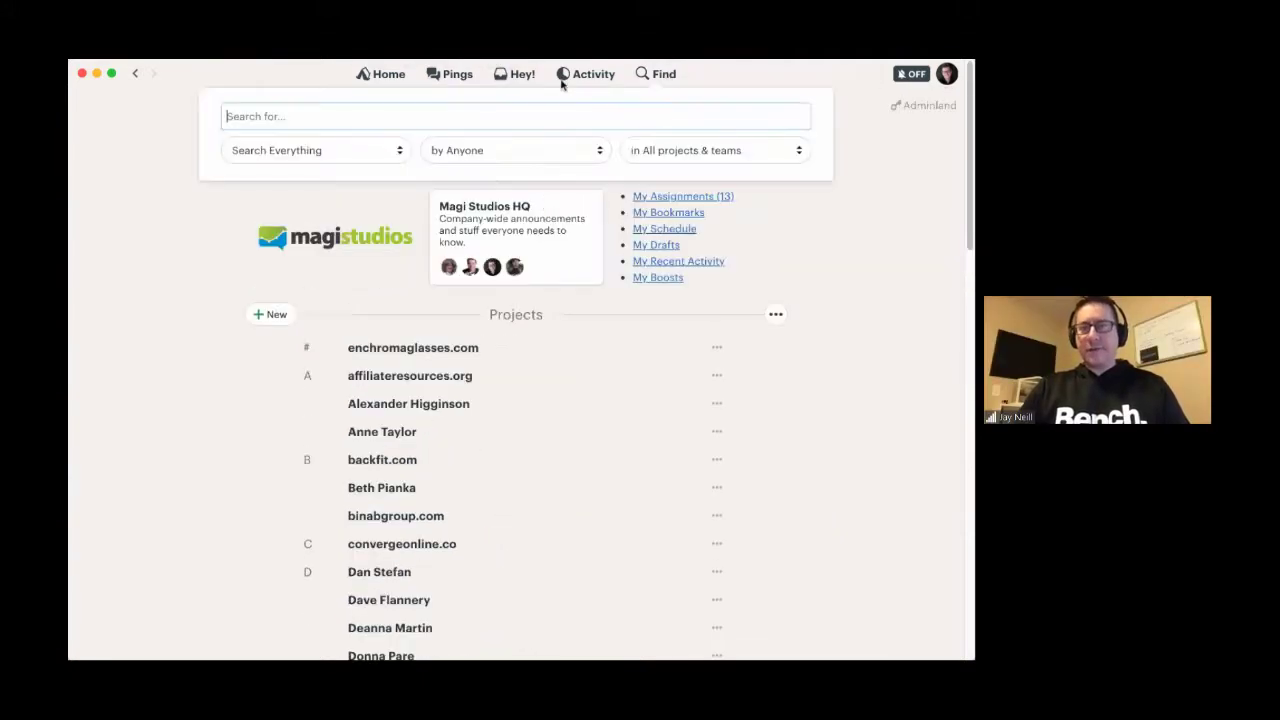
pyautogui.click(310, 158)
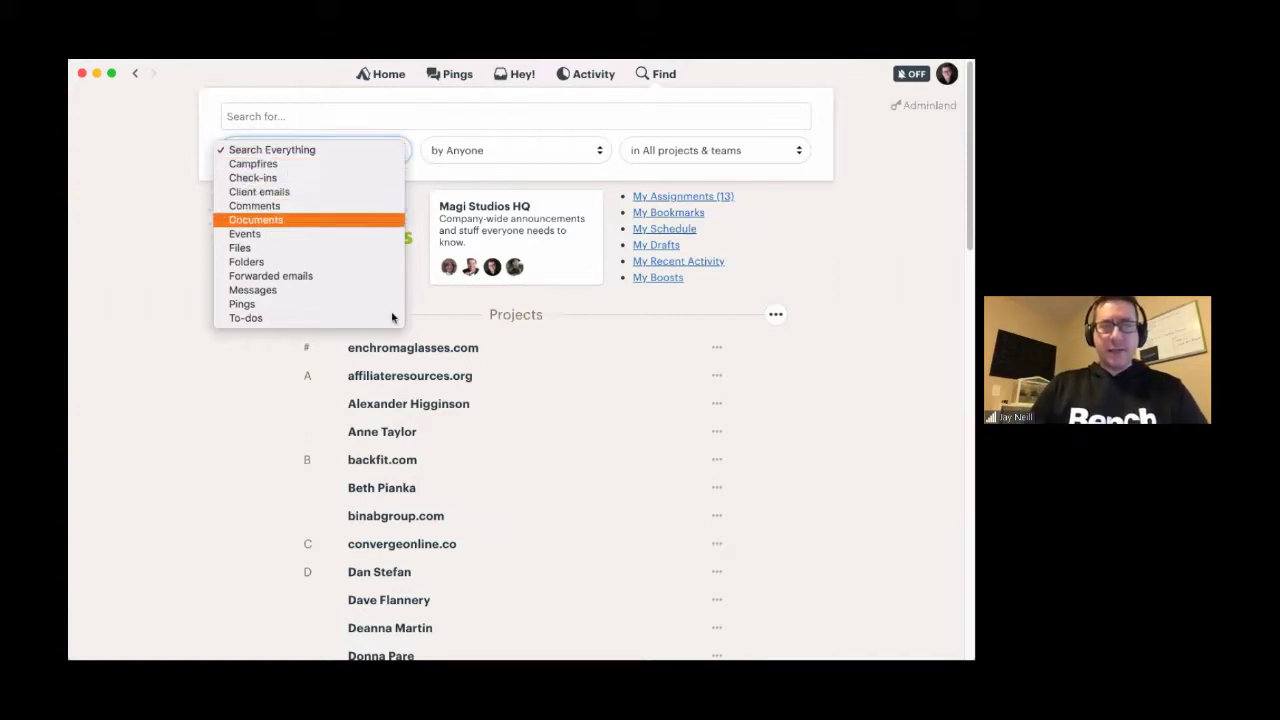
pyautogui.click(260, 290)
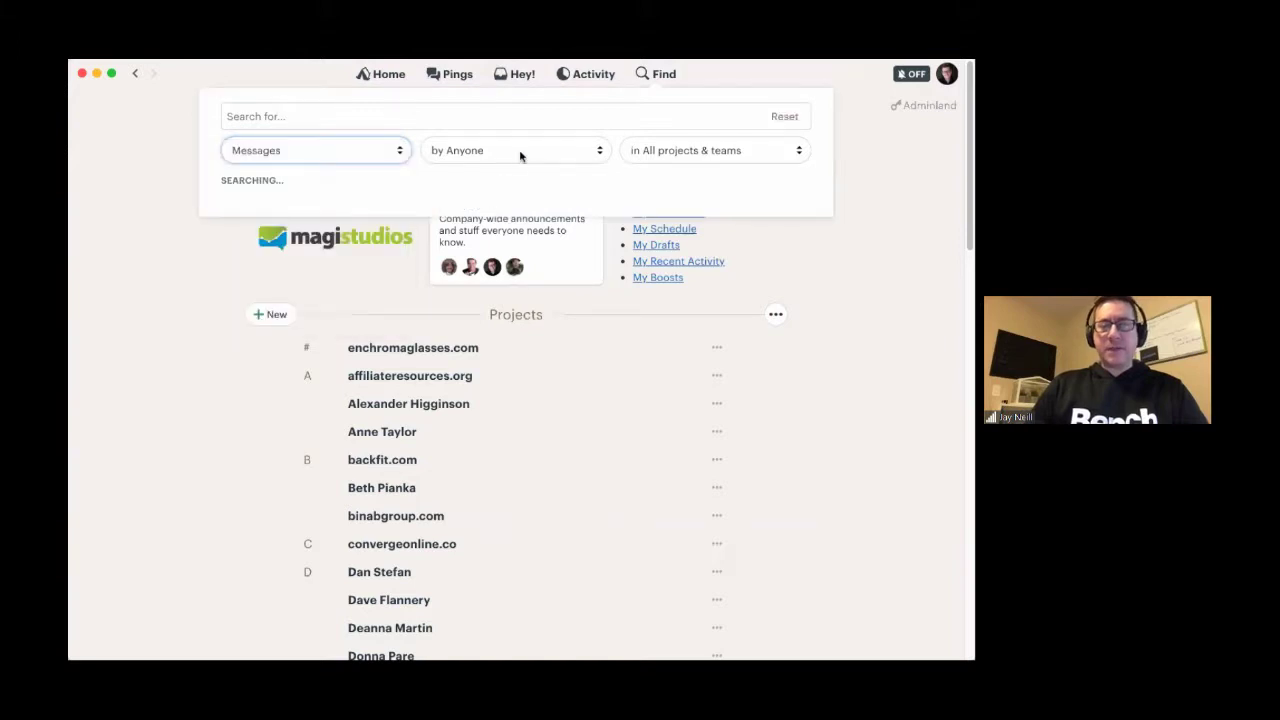
pyautogui.click(515, 153)
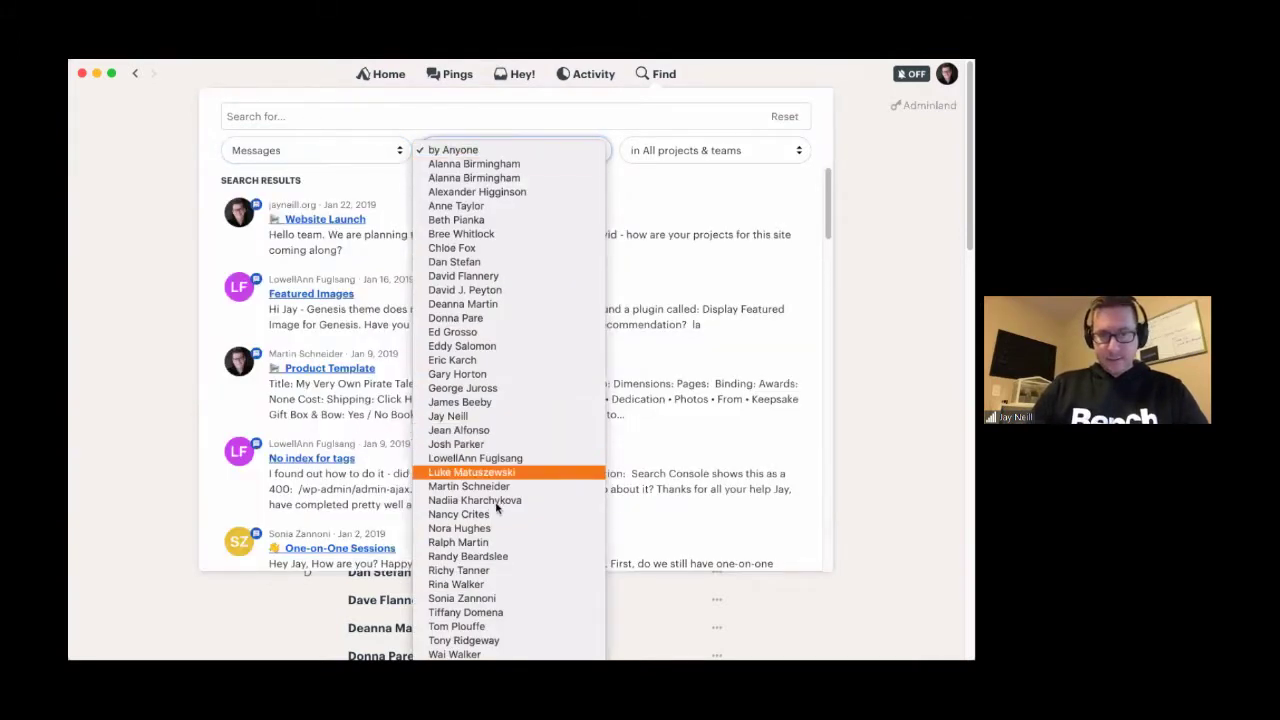
pyautogui.click(485, 641)
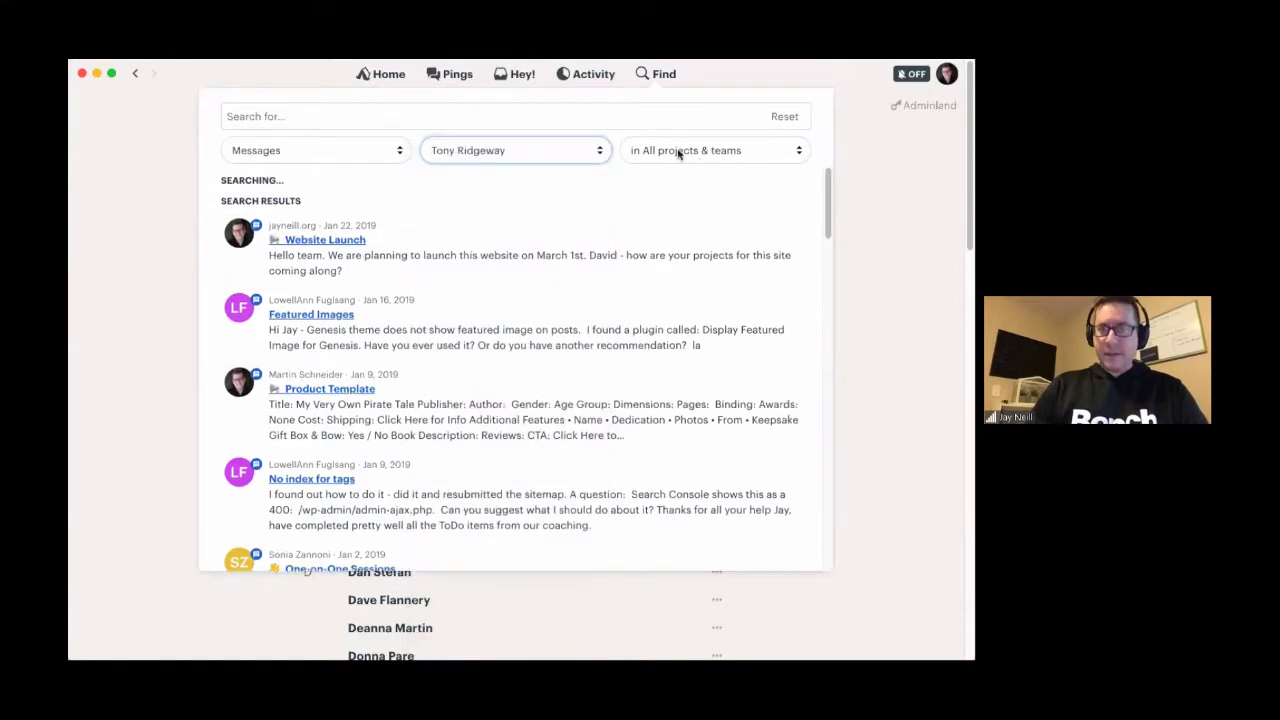
# - Narrow the search to Files in the affiliateresources.org project
pyautogui.click(285, 150)
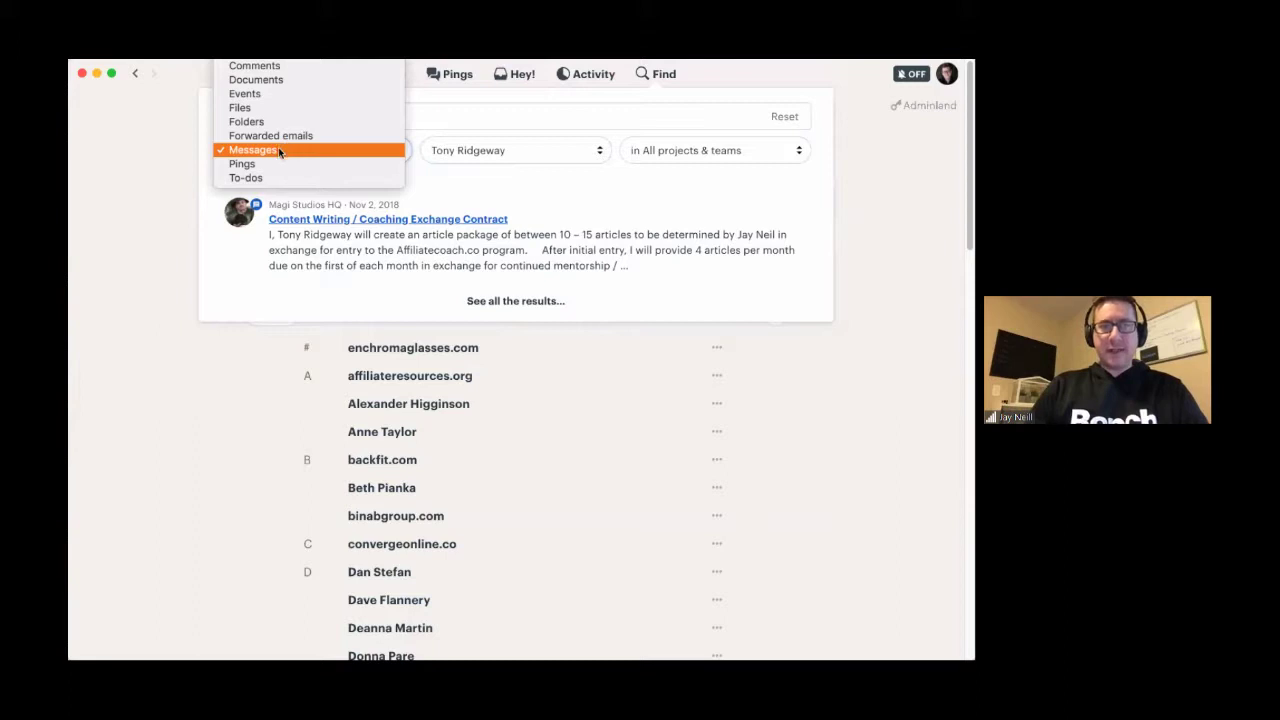
pyautogui.click(248, 177)
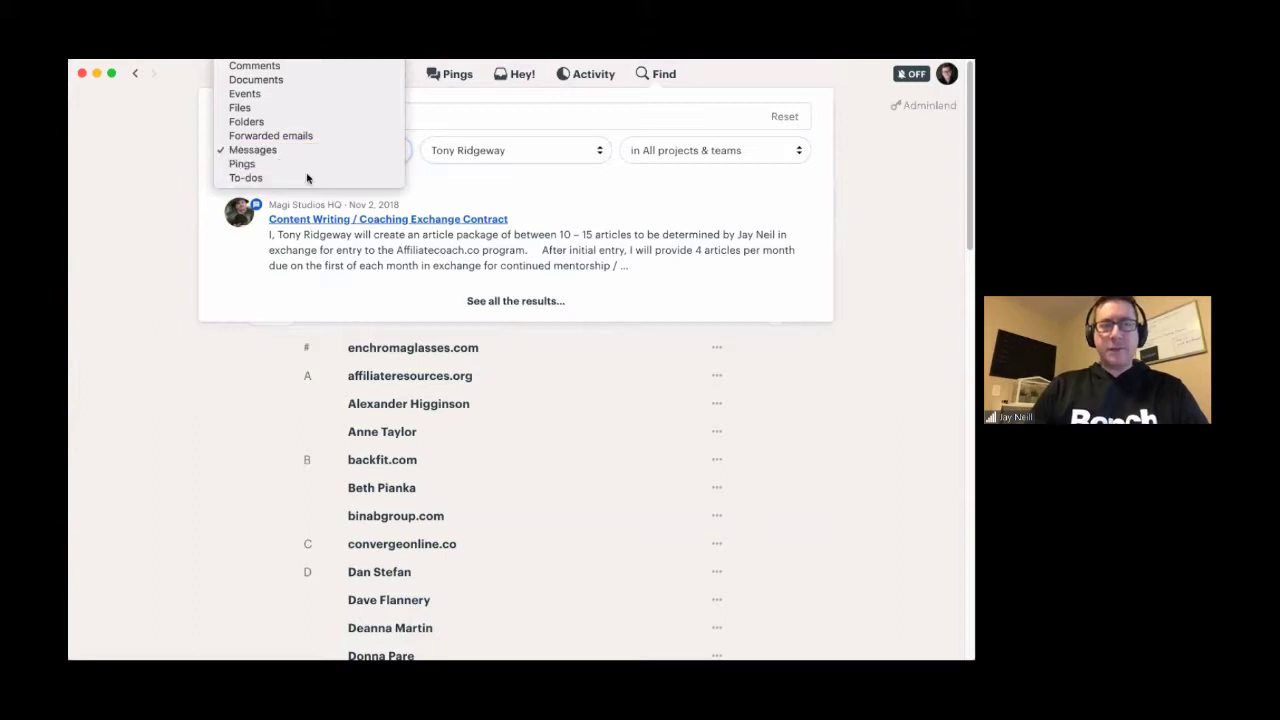
pyautogui.click(700, 150)
pyautogui.click(680, 177)
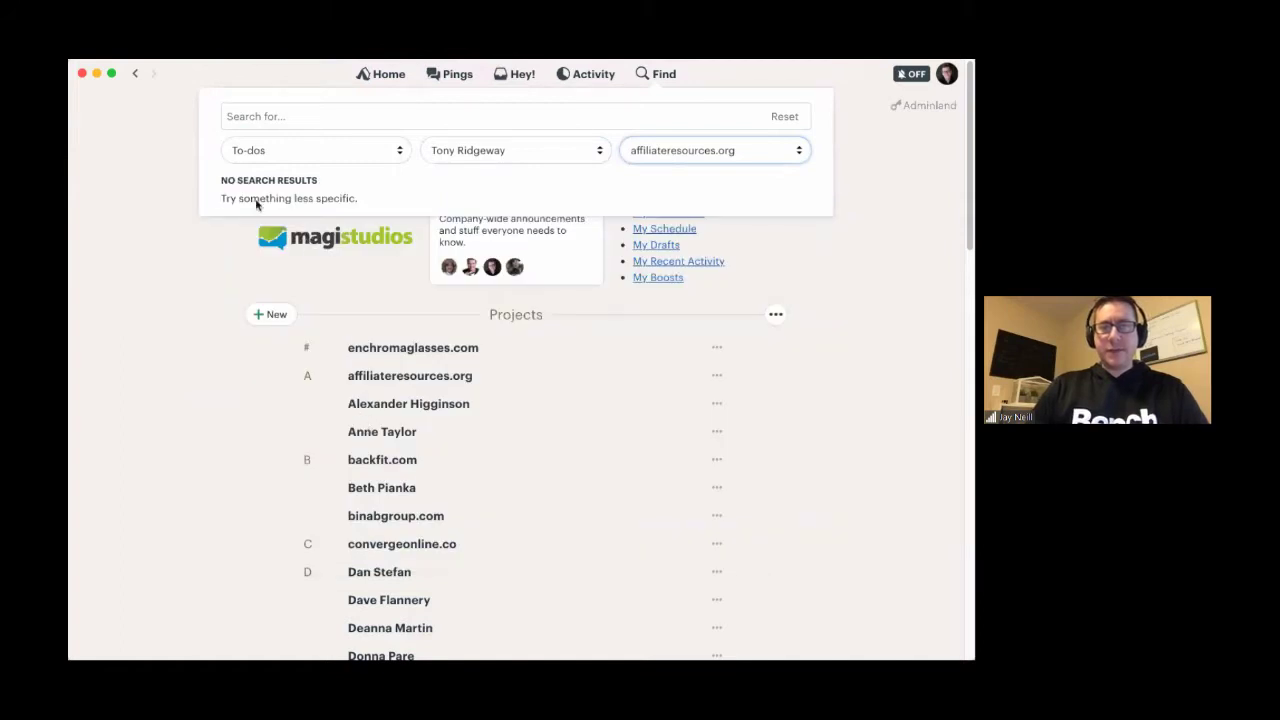
pyautogui.click(331, 147)
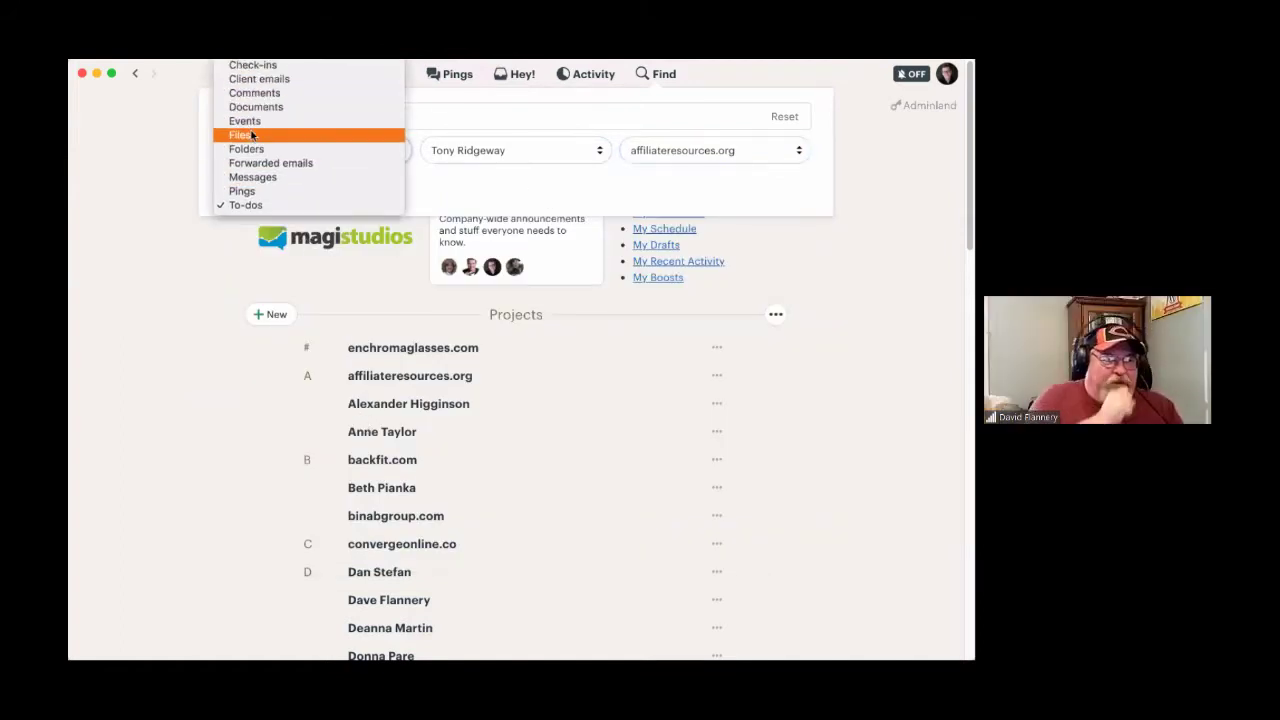
pyautogui.click(250, 135)
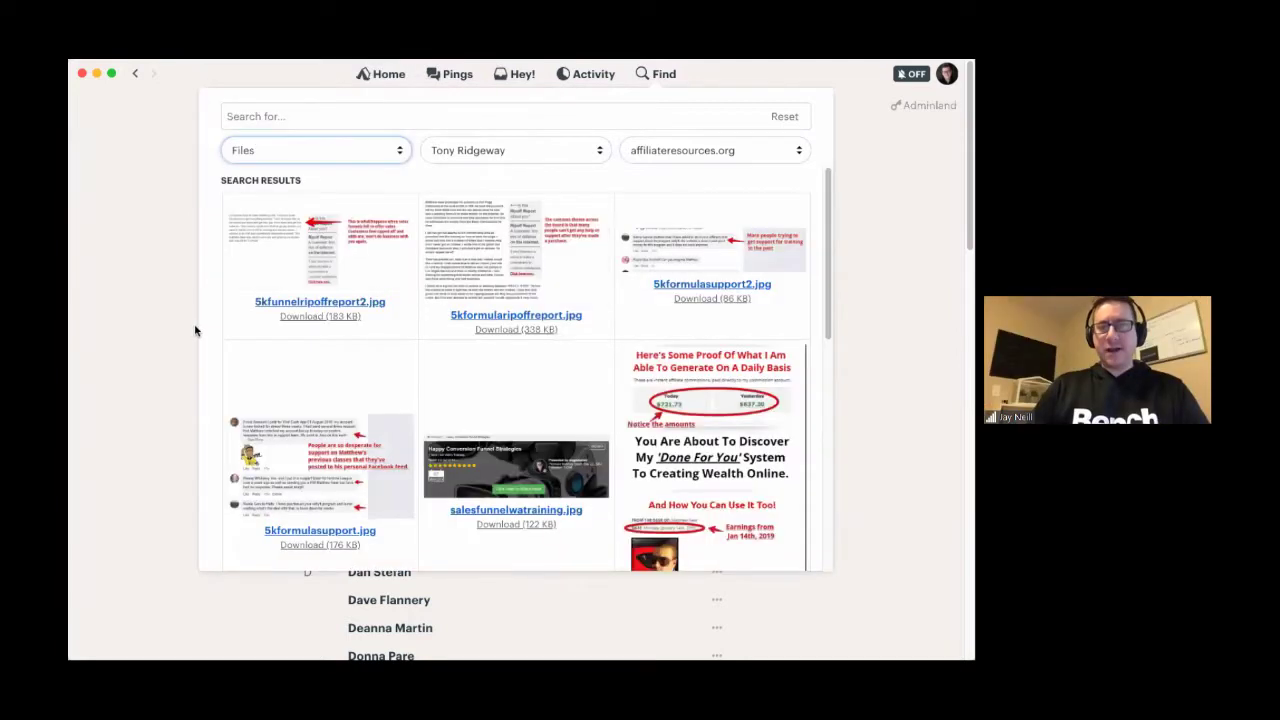
pyautogui.scroll(-7, 586, 522)
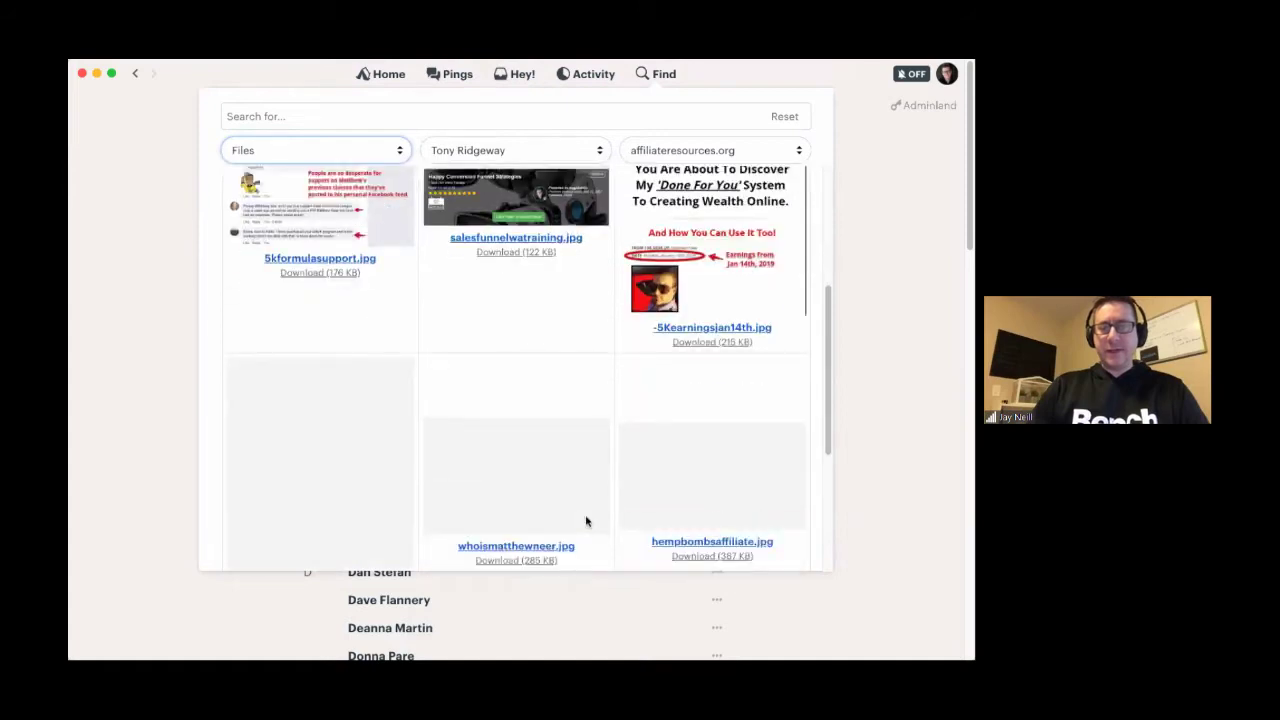
pyautogui.scroll(8, 583, 519)
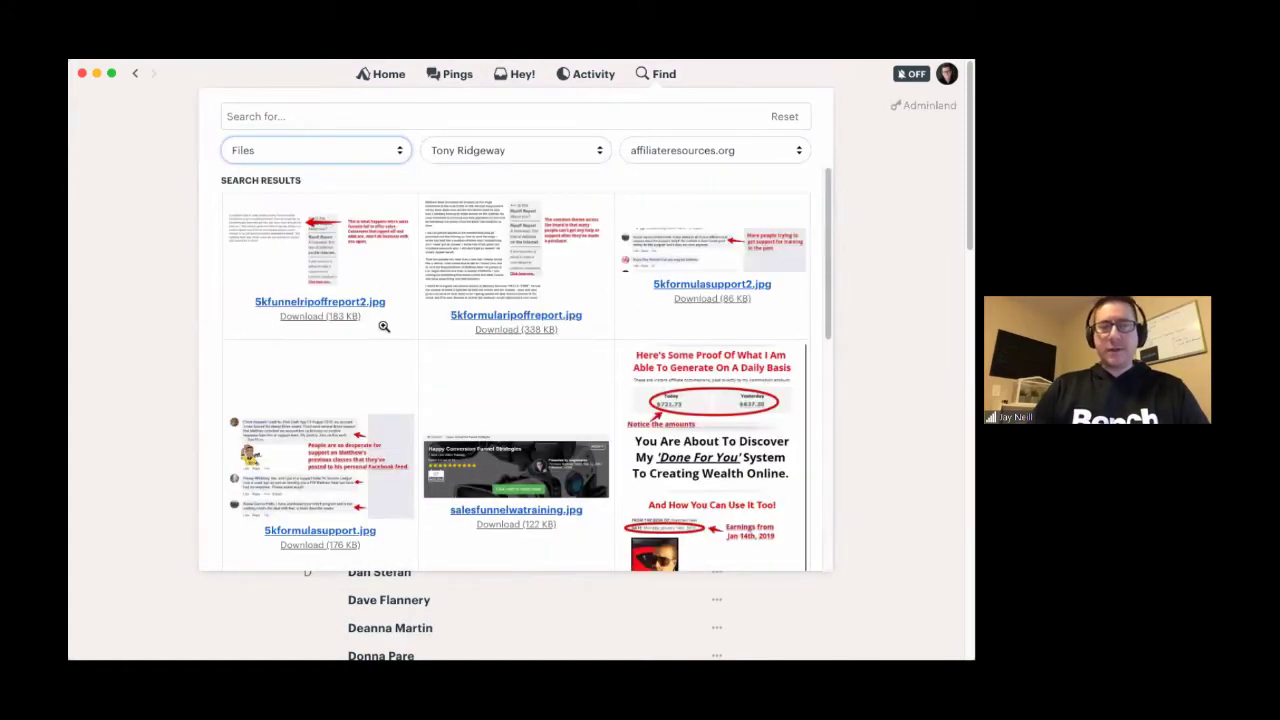
# - Try the search terms 'ripoff' and '5', then clear the box to list all files
pyautogui.click(290, 117)
pyautogui.write('ripoff')
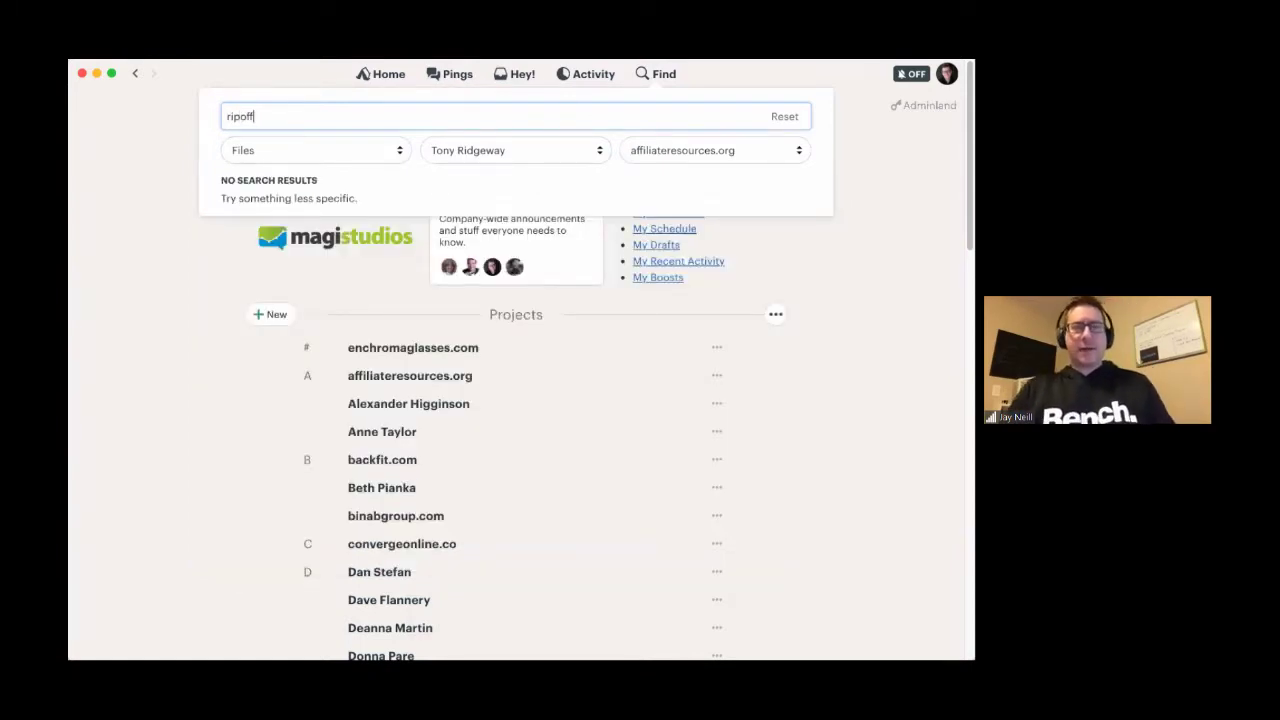
pyautogui.press('BackSpace')
pyautogui.press('BackSpace')
pyautogui.press('BackSpace')
pyautogui.press('BackSpace')
pyautogui.write('5')
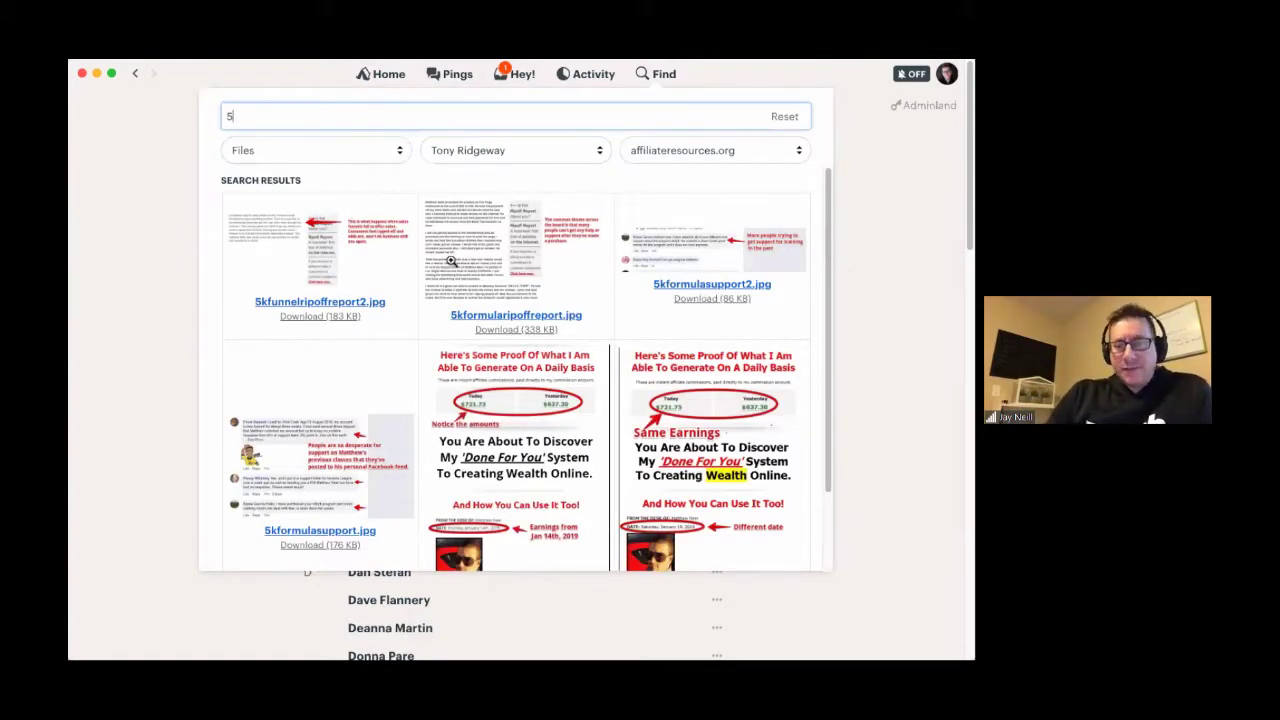
pyautogui.scroll(-2, 451, 261)
pyautogui.scroll(2, 451, 261)
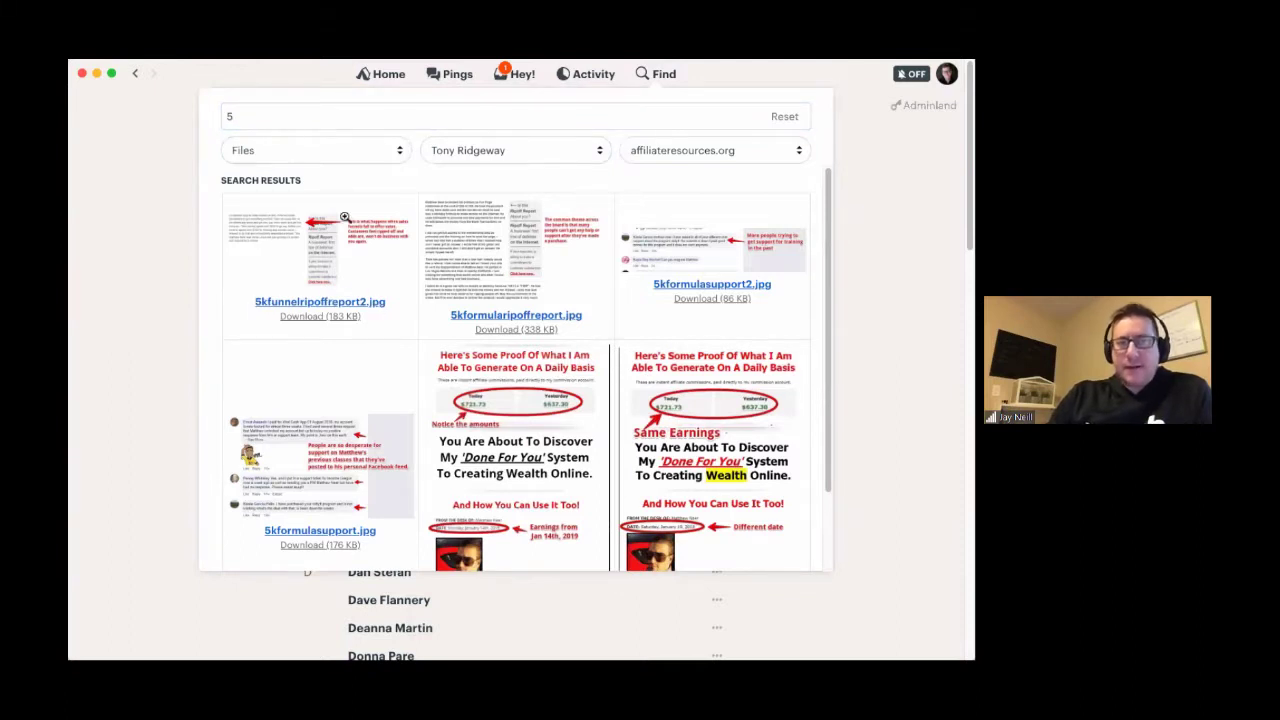
pyautogui.click(251, 118)
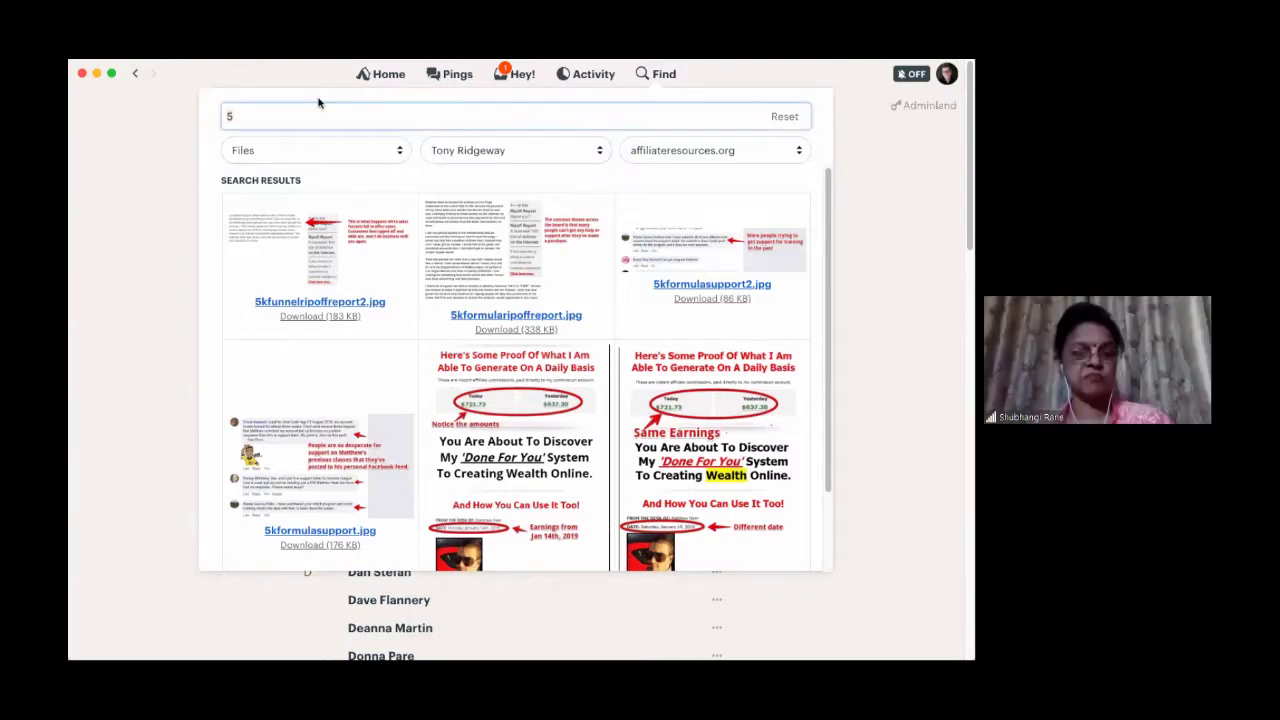
pyautogui.press('BackSpace')
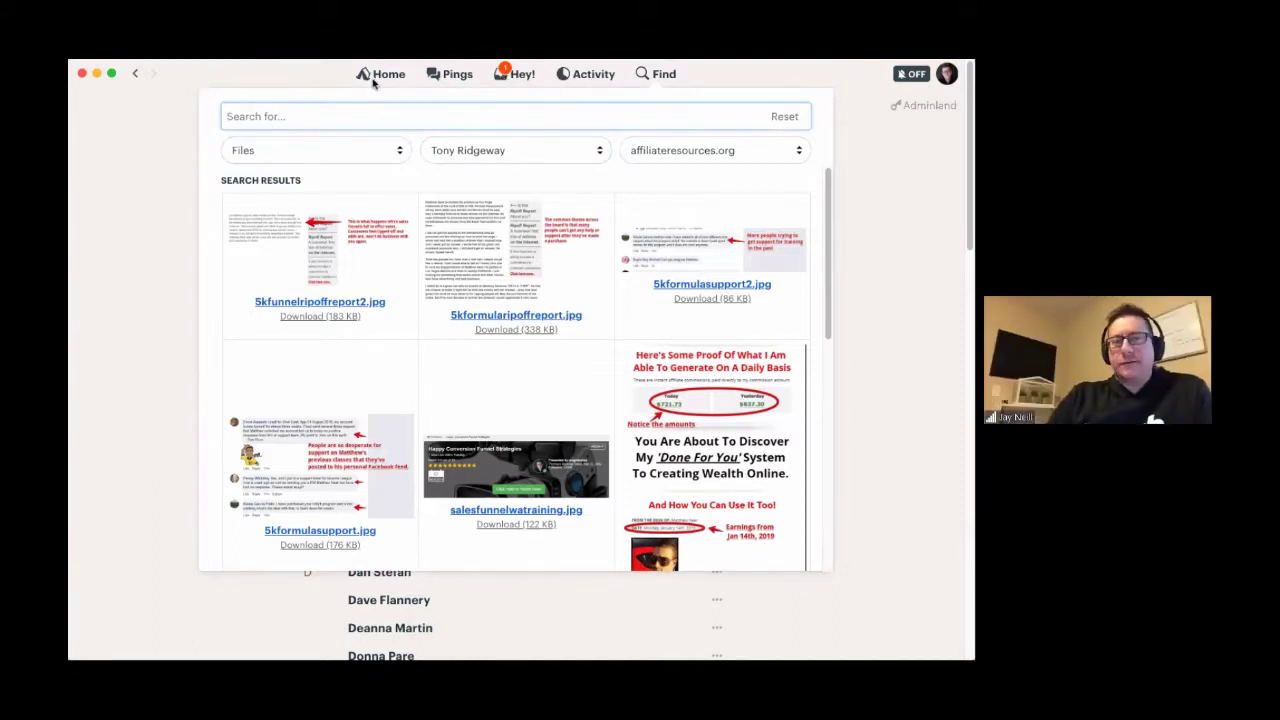
# - Leave Find, view the 'You've got Boosts!' notification, and return to the Home dashboard
pyautogui.click(372, 84)
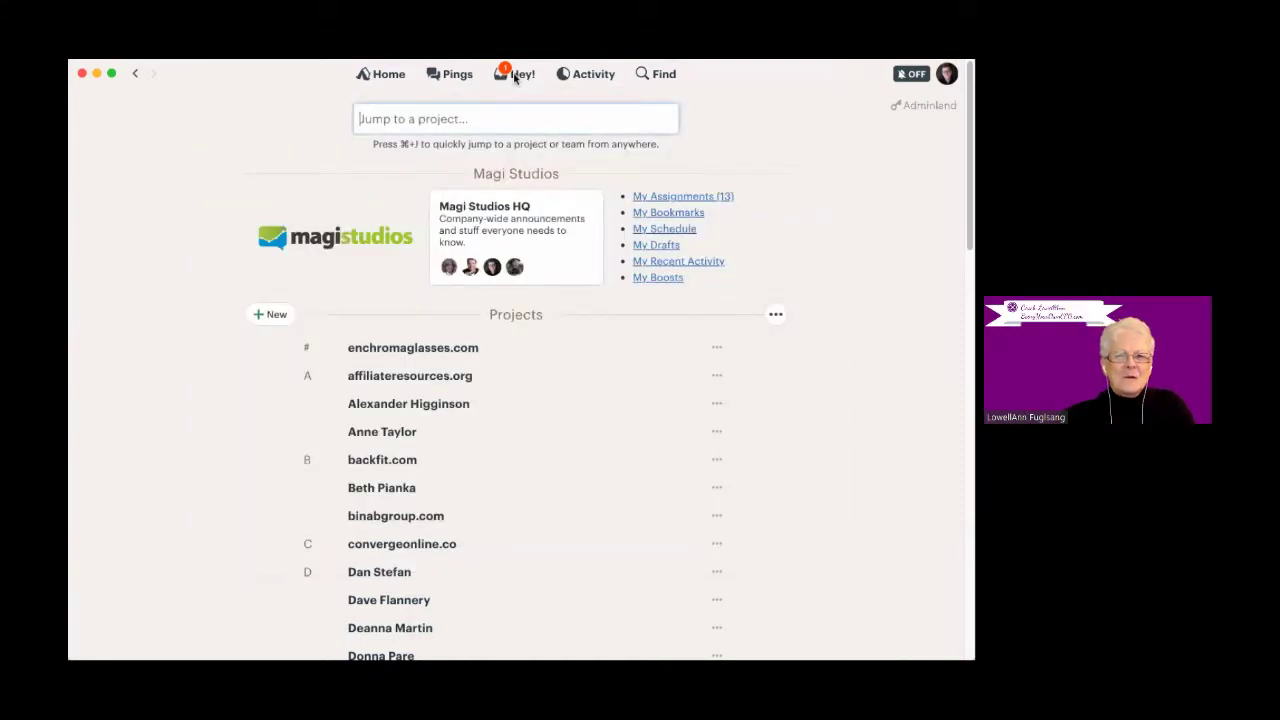
pyautogui.click(514, 76)
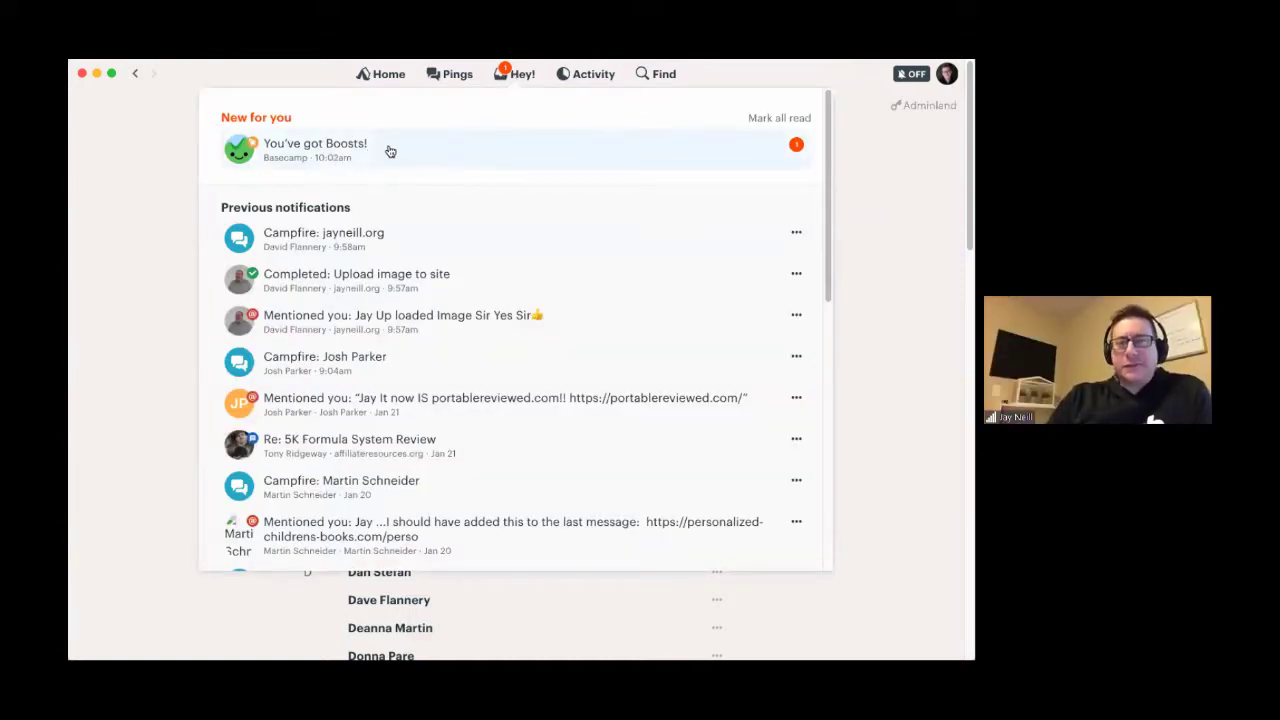
pyautogui.click(390, 151)
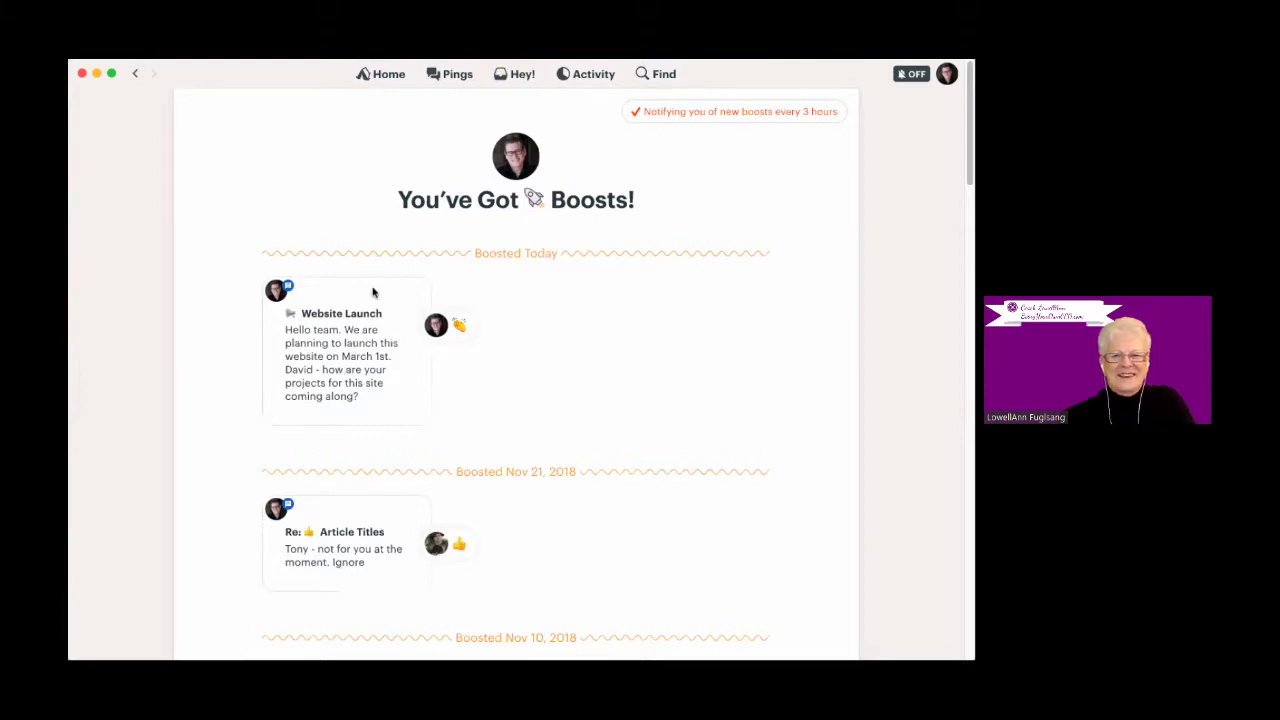
pyautogui.click(381, 78)
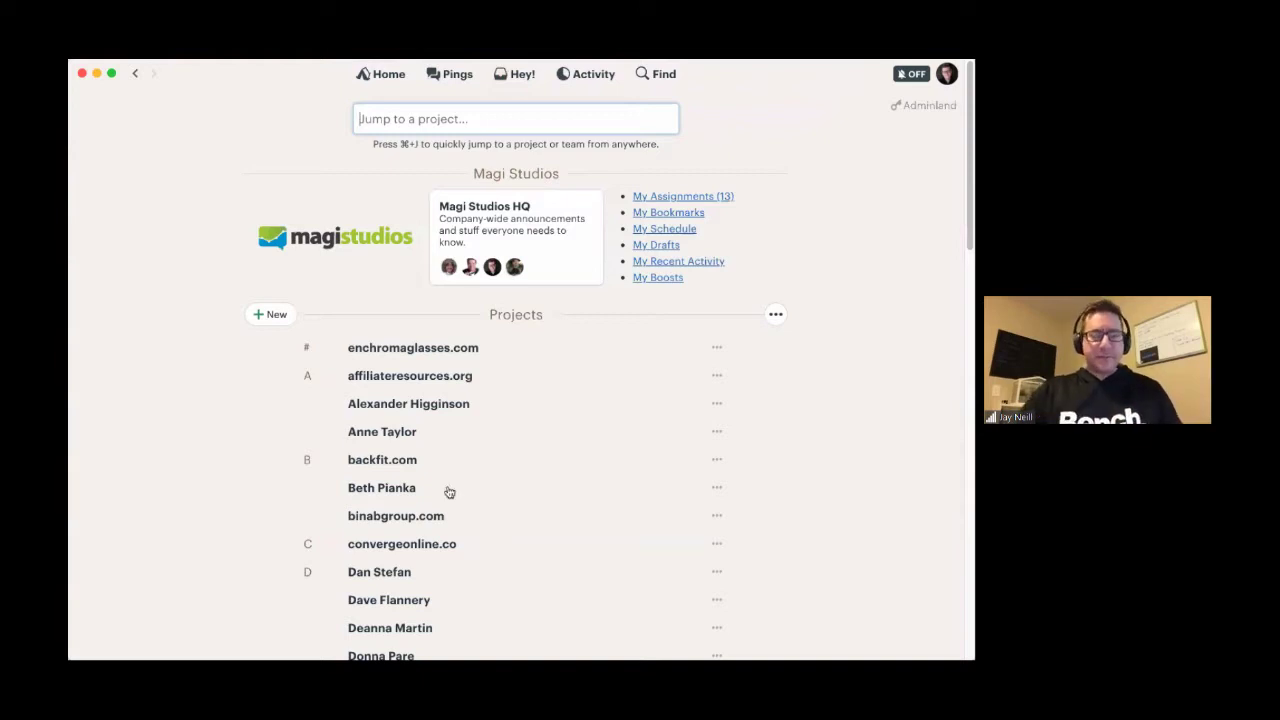
# - Visit the affiliateresources.org project, return Home, and bring up the '+ New' project choices
pyautogui.click(357, 376)
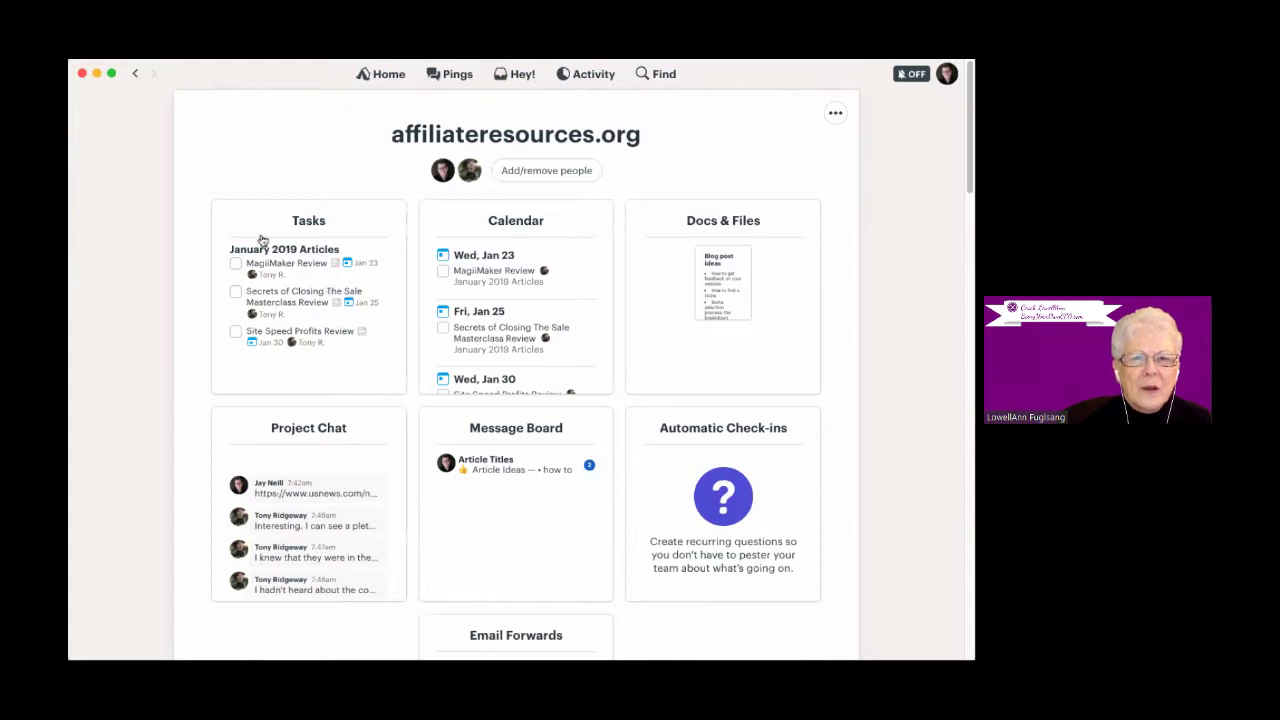
pyautogui.click(384, 79)
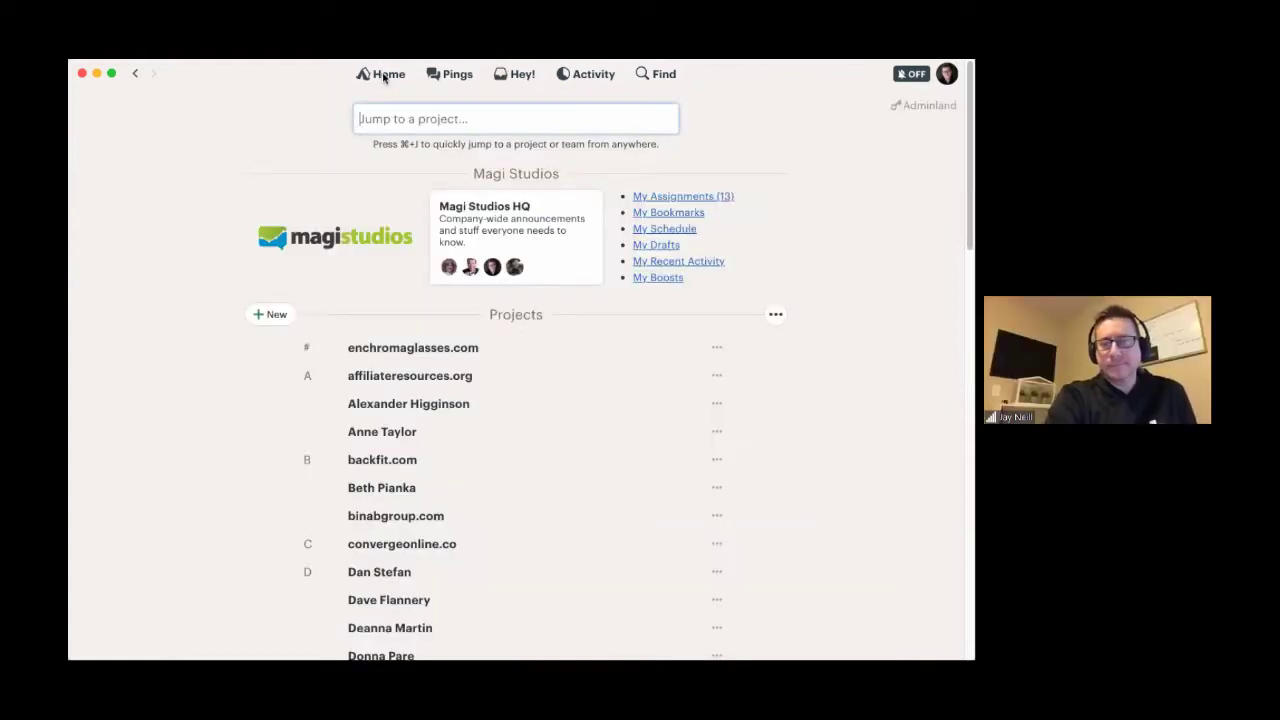
pyautogui.click(274, 318)
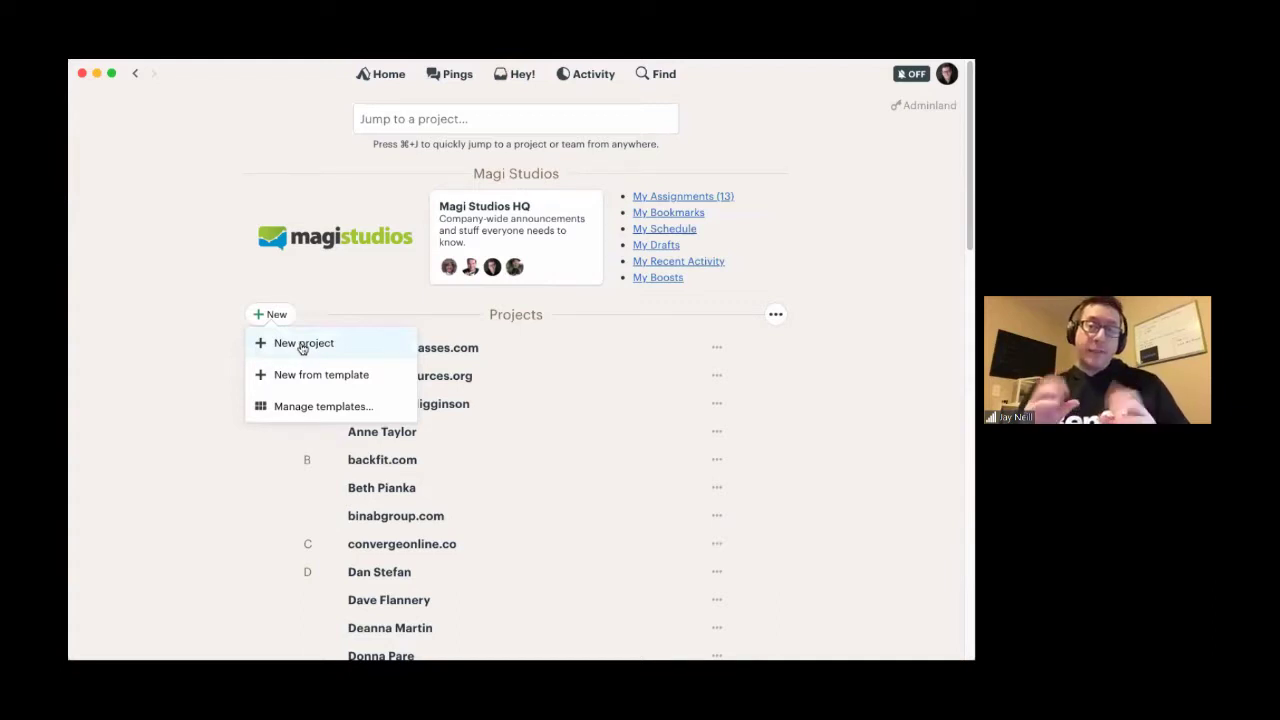
# - Create and save a new project named 'Hangout with Jay', declining the setup help
pyautogui.click(300, 343)
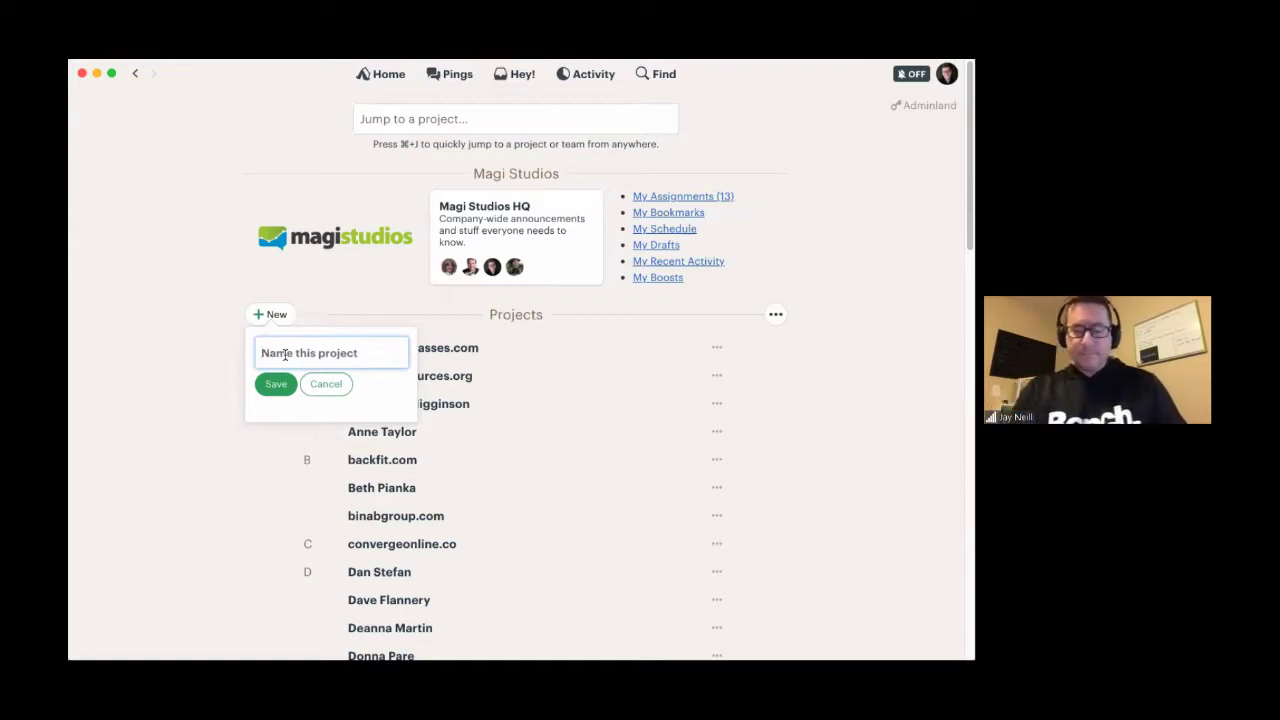
pyautogui.write('Ha')
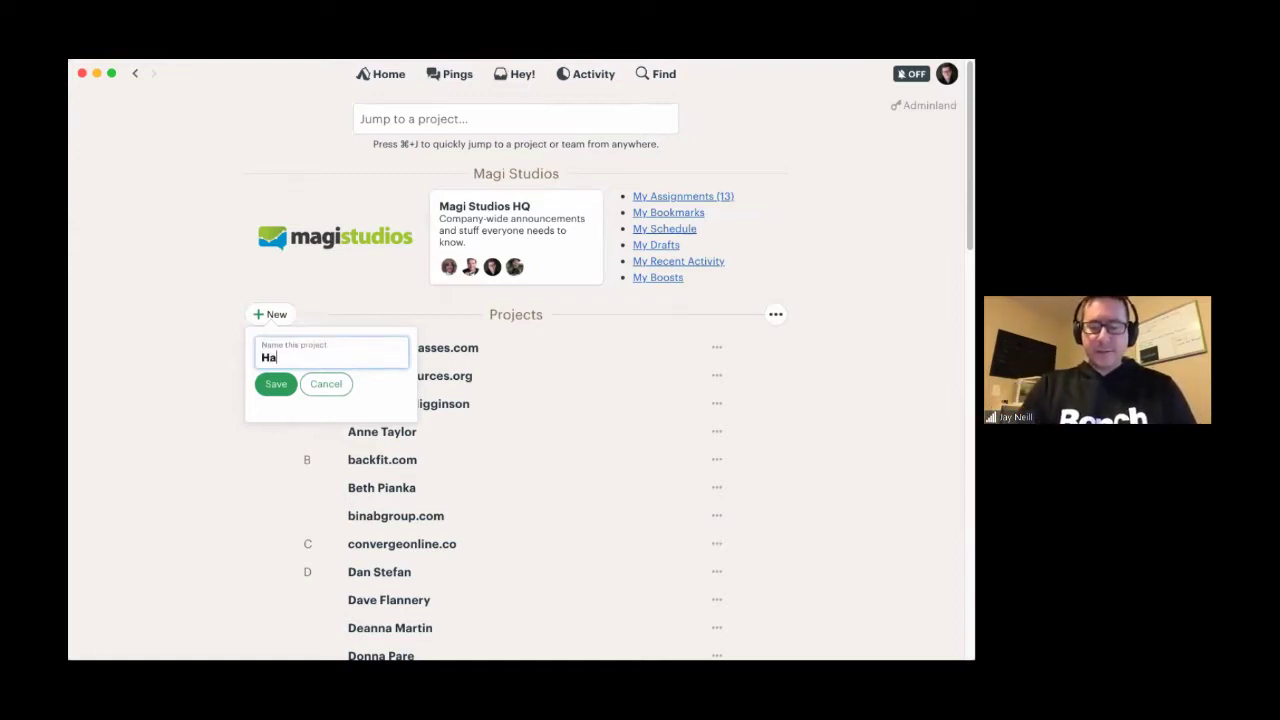
pyautogui.write('ngout with Jay')
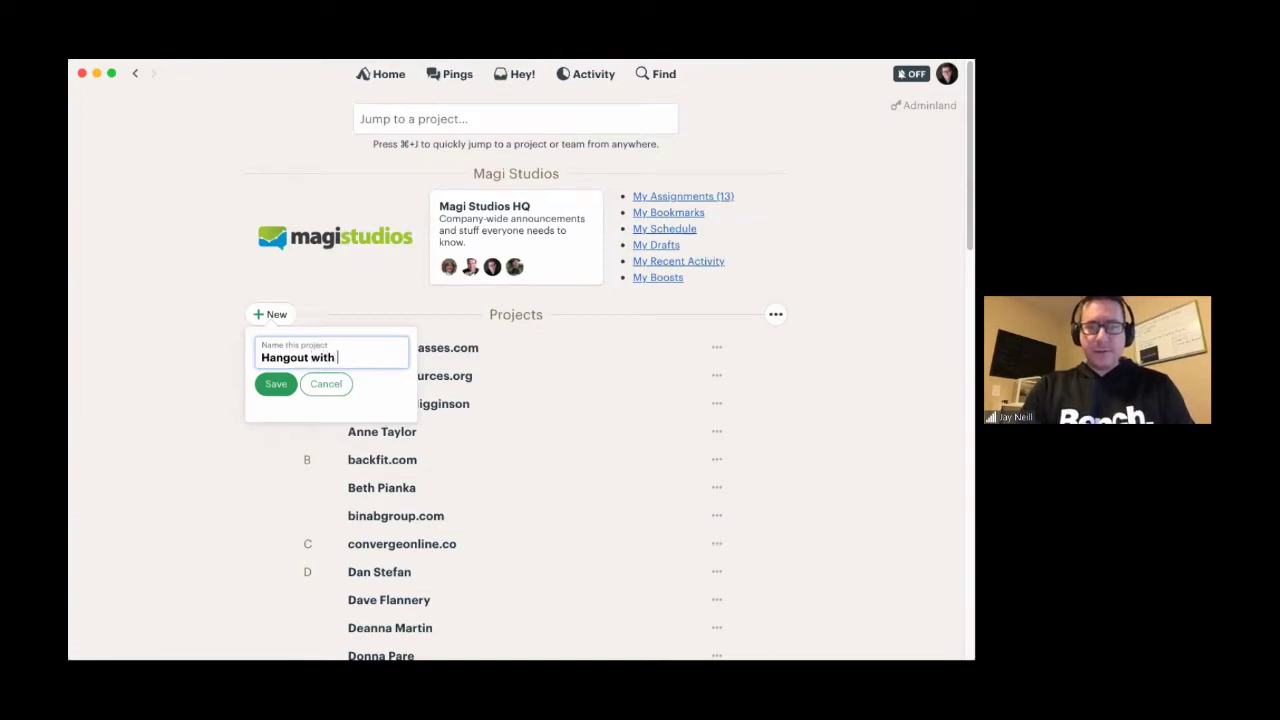
pyautogui.click(268, 384)
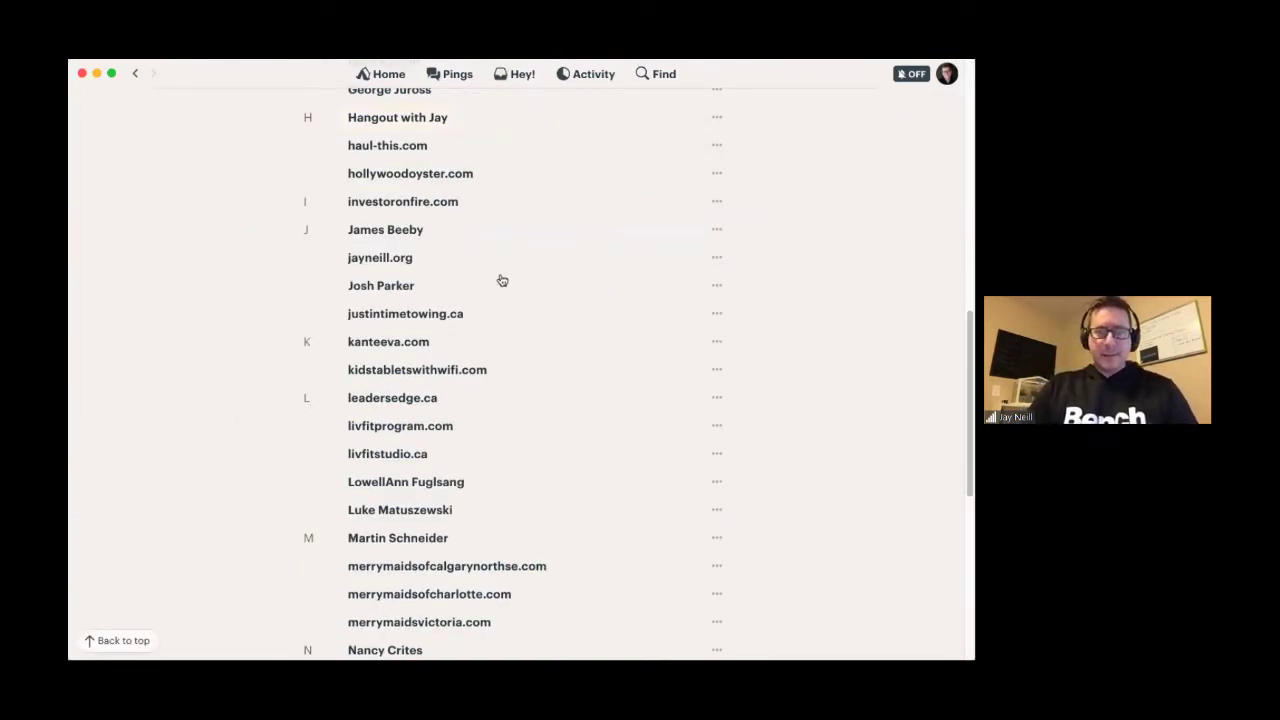
pyautogui.click(397, 118)
pyautogui.scroll(-1, 433, 512)
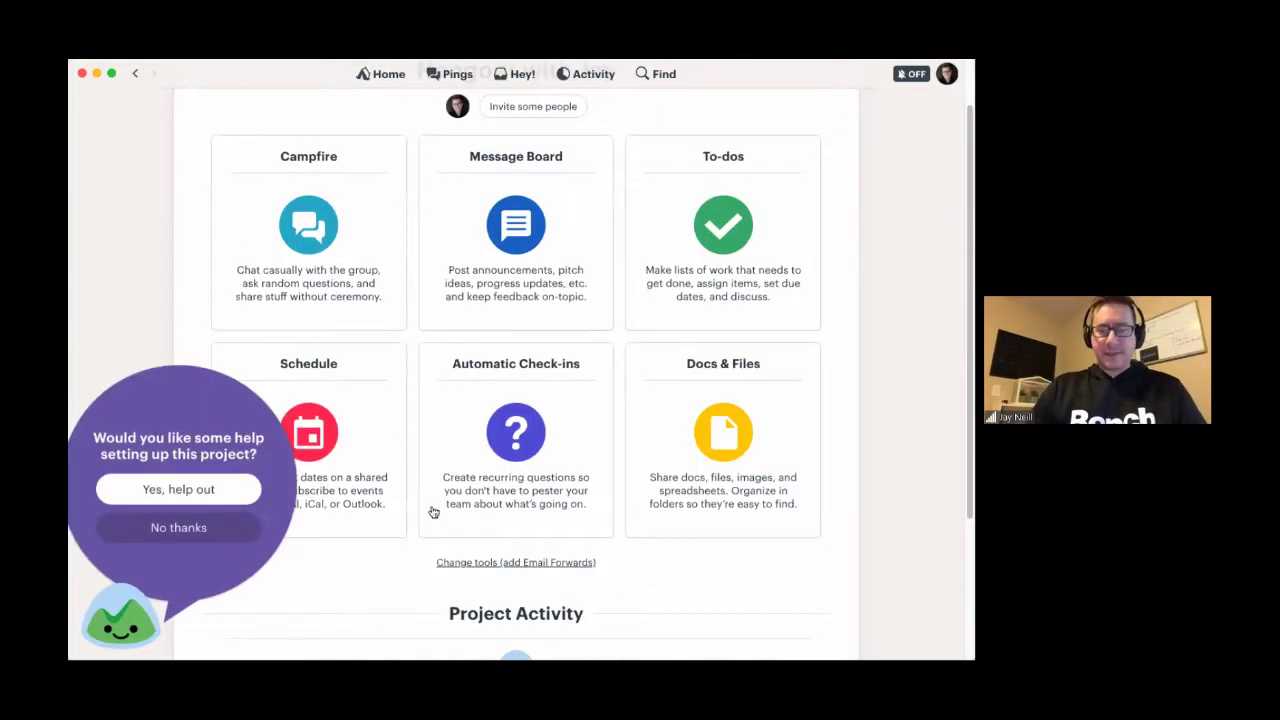
pyautogui.click(160, 530)
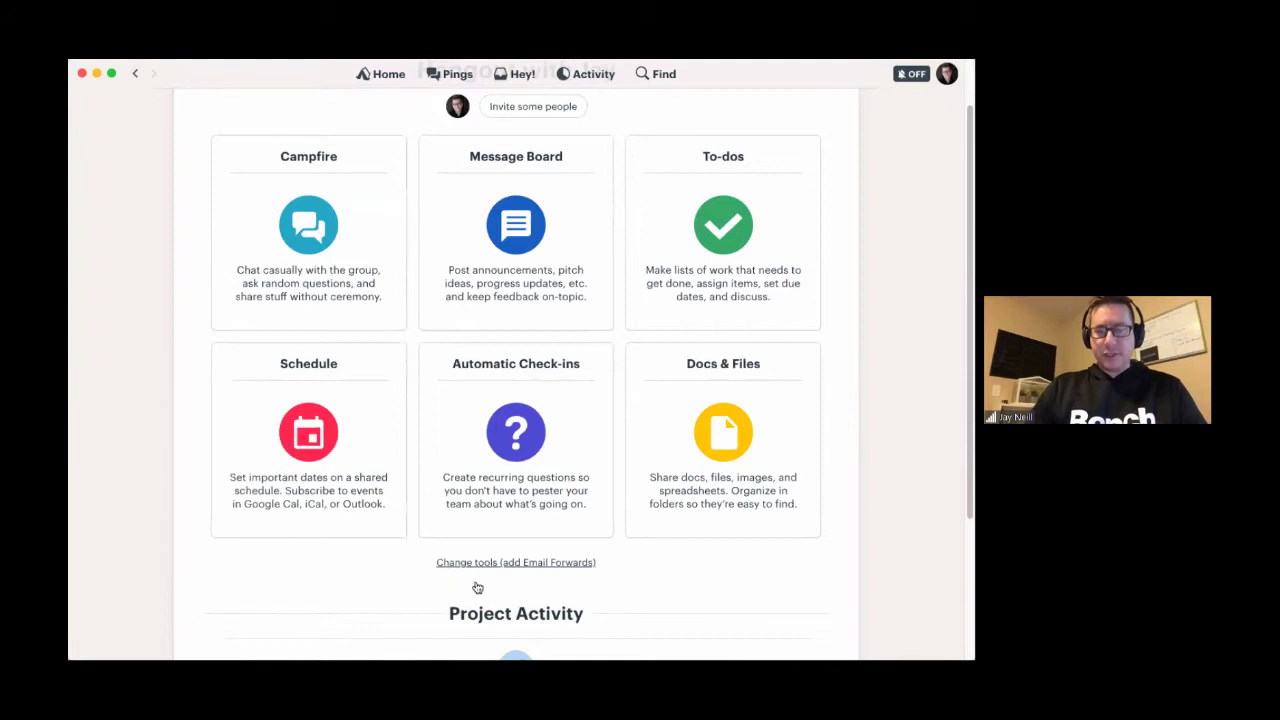
pyautogui.scroll(1, 514, 589)
# - Turn off Message Board, Schedule, To-dos, Automatic Check-ins and Docs & Files, leaving only Campfire
pyautogui.click(518, 627)
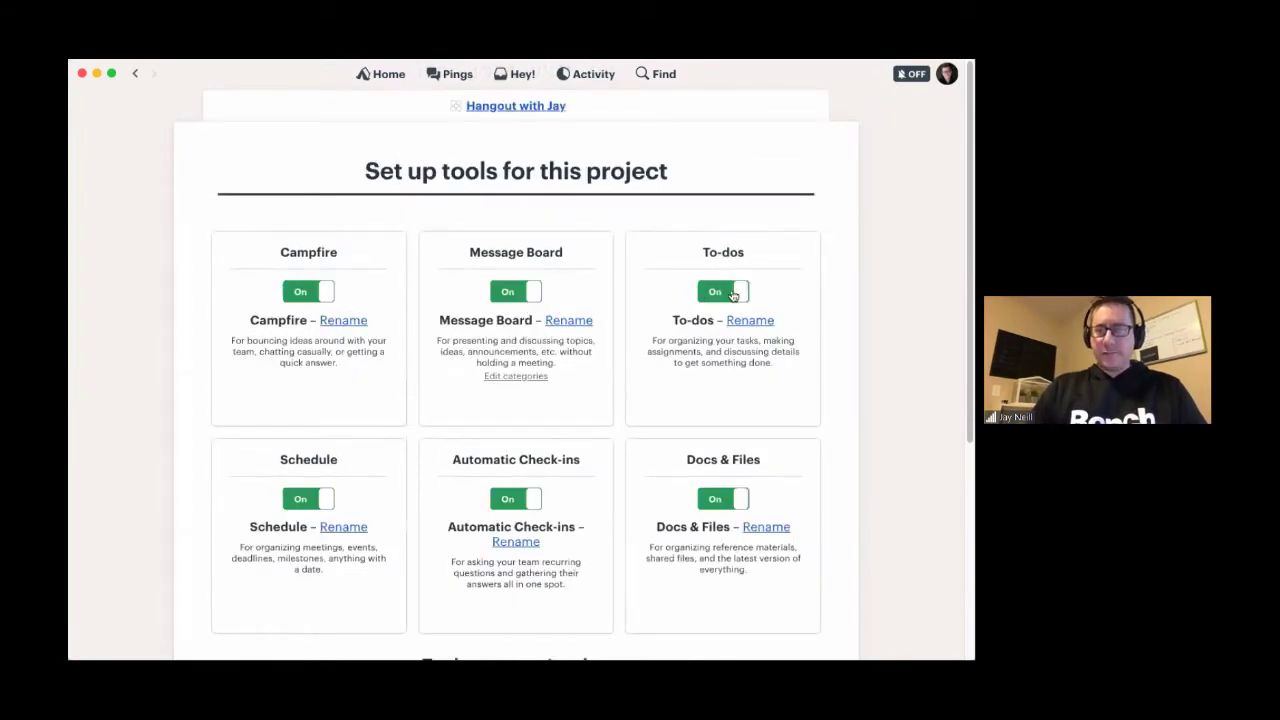
pyautogui.click(515, 291)
pyautogui.click(723, 291)
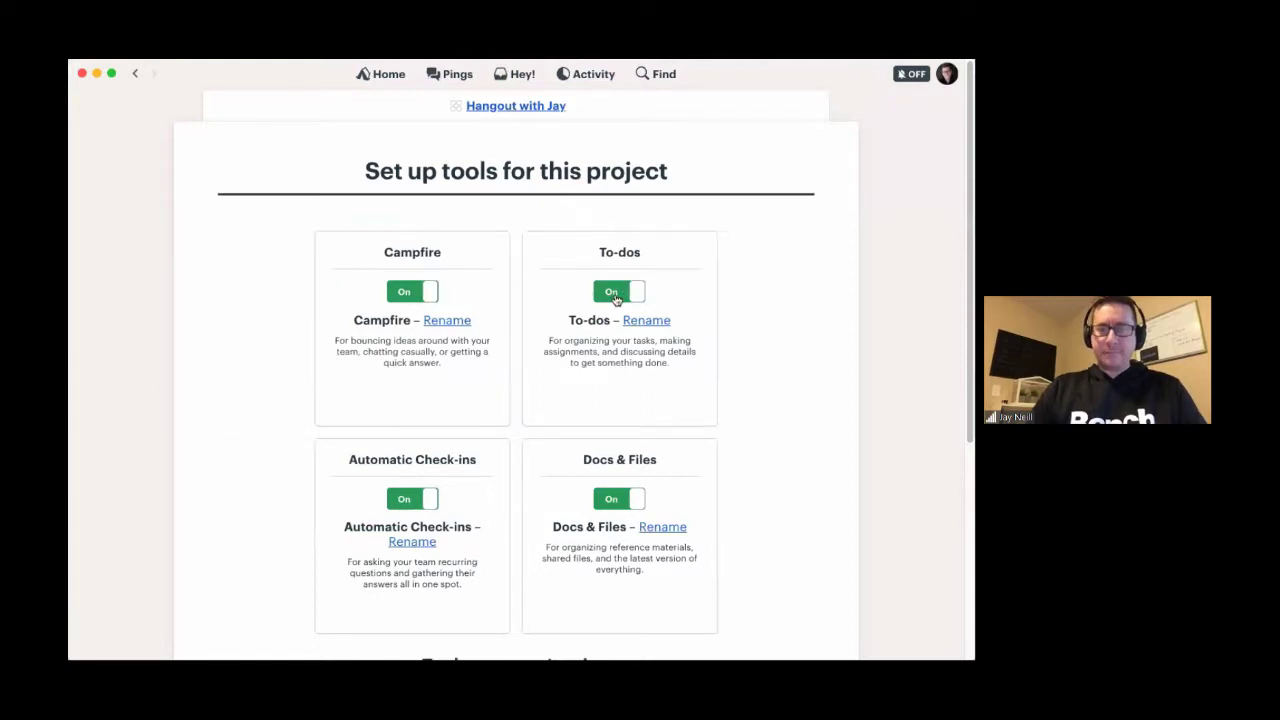
pyautogui.click(614, 292)
pyautogui.click(517, 296)
pyautogui.click(614, 291)
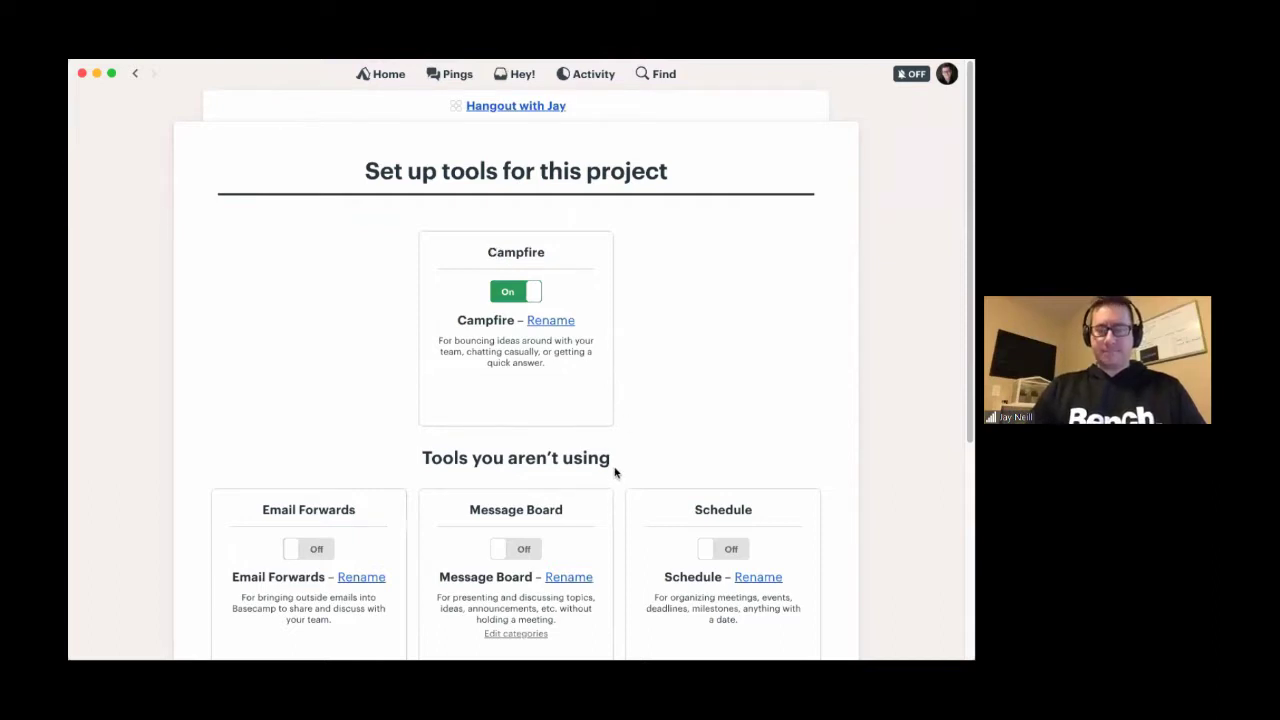
pyautogui.scroll(-5, 615, 472)
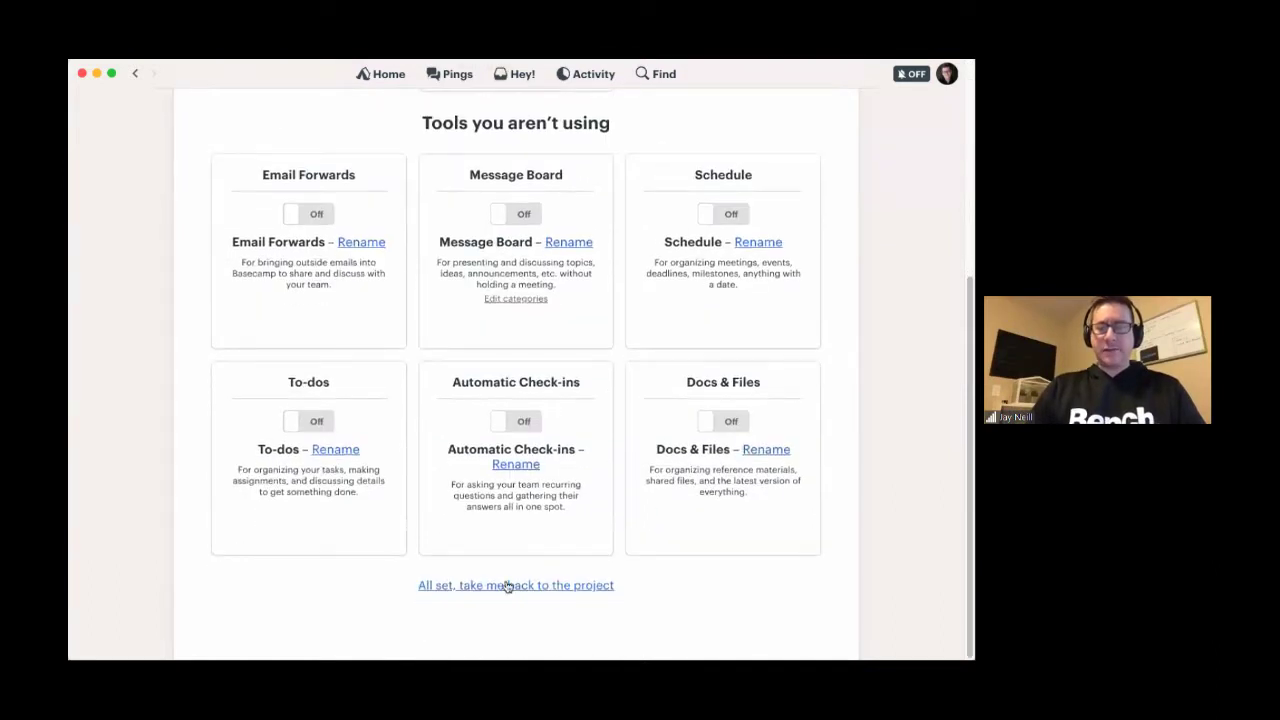
pyautogui.click(517, 588)
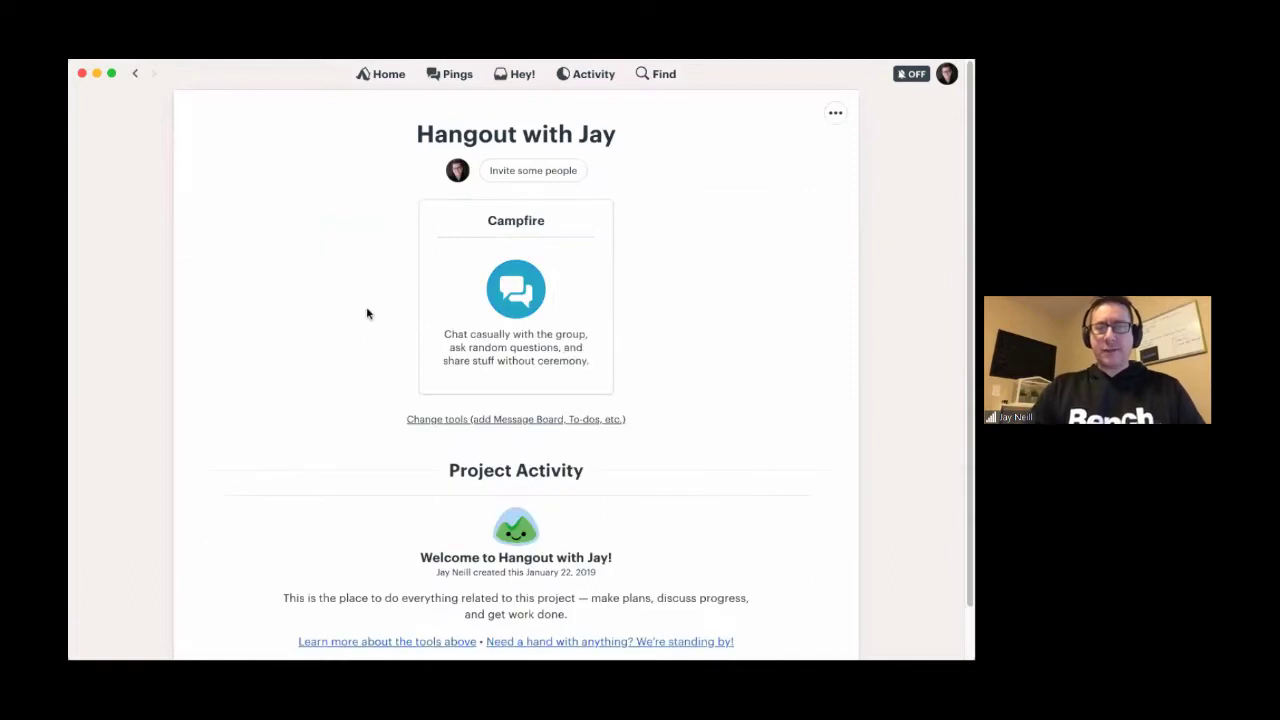
# - Add three team members to the project's invite form from the name suggestions
pyautogui.click(538, 173)
pyautogui.click(278, 175)
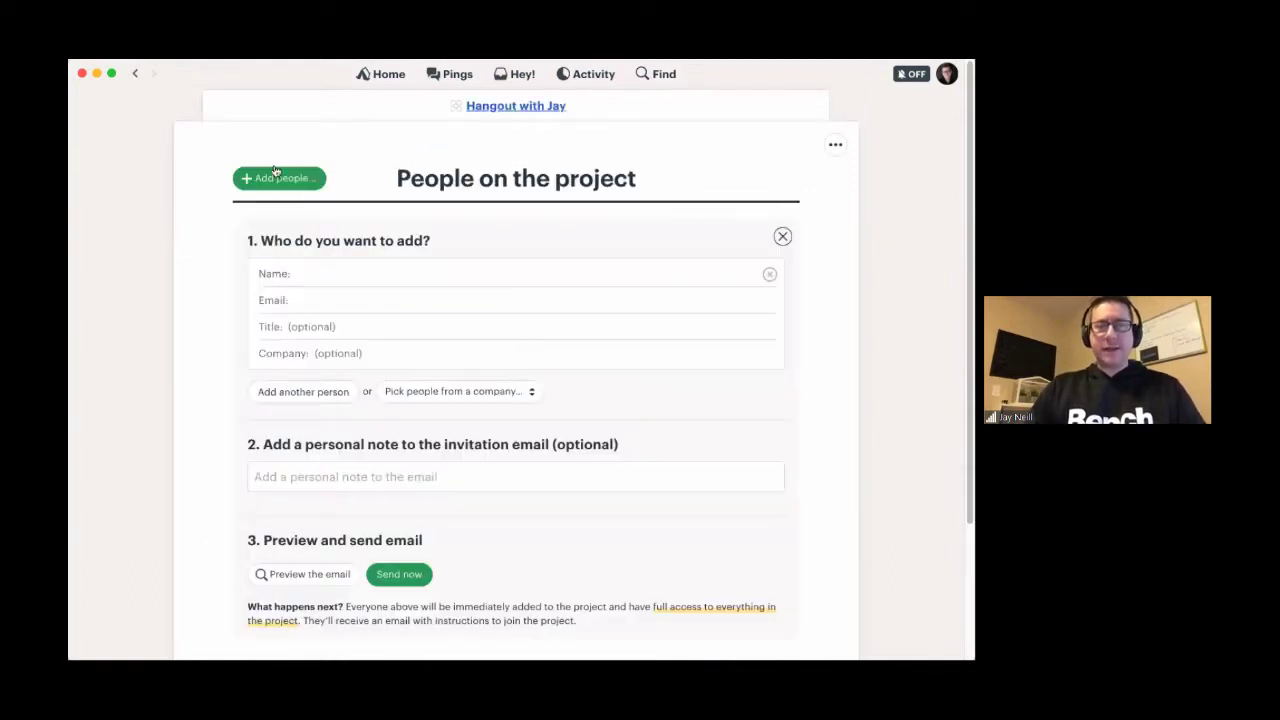
pyautogui.write('low')
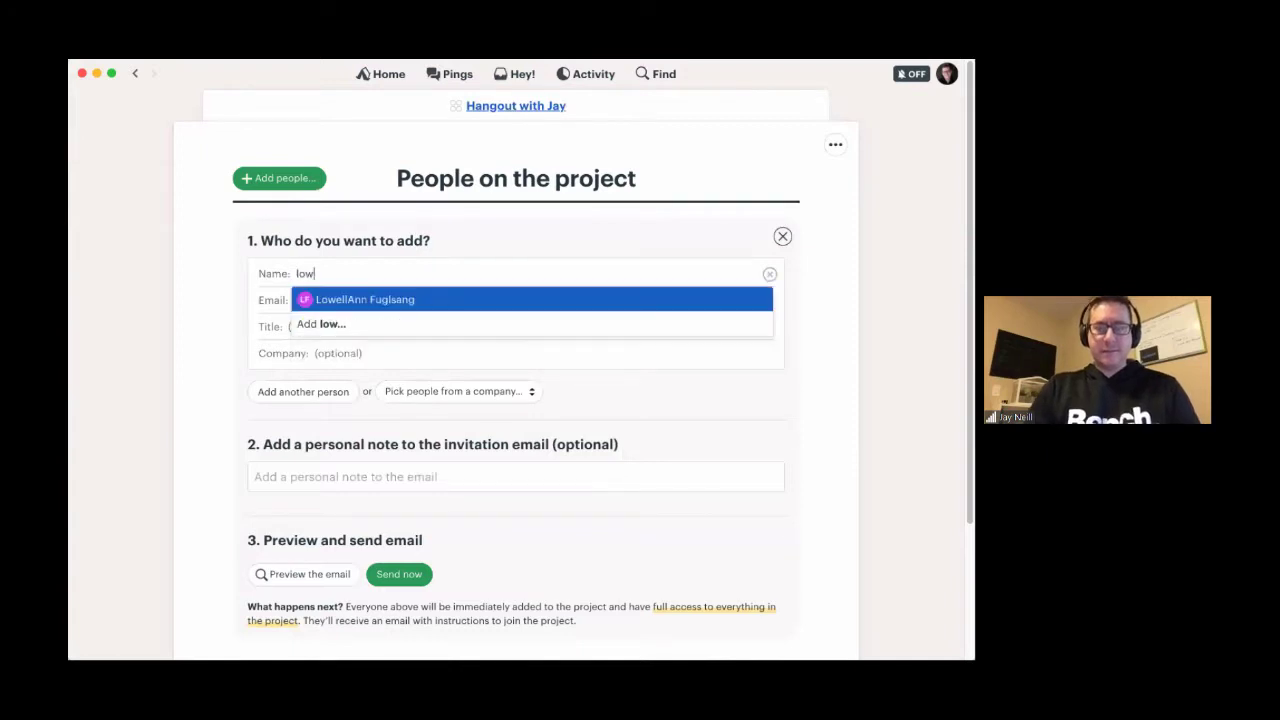
pyautogui.press('Return')
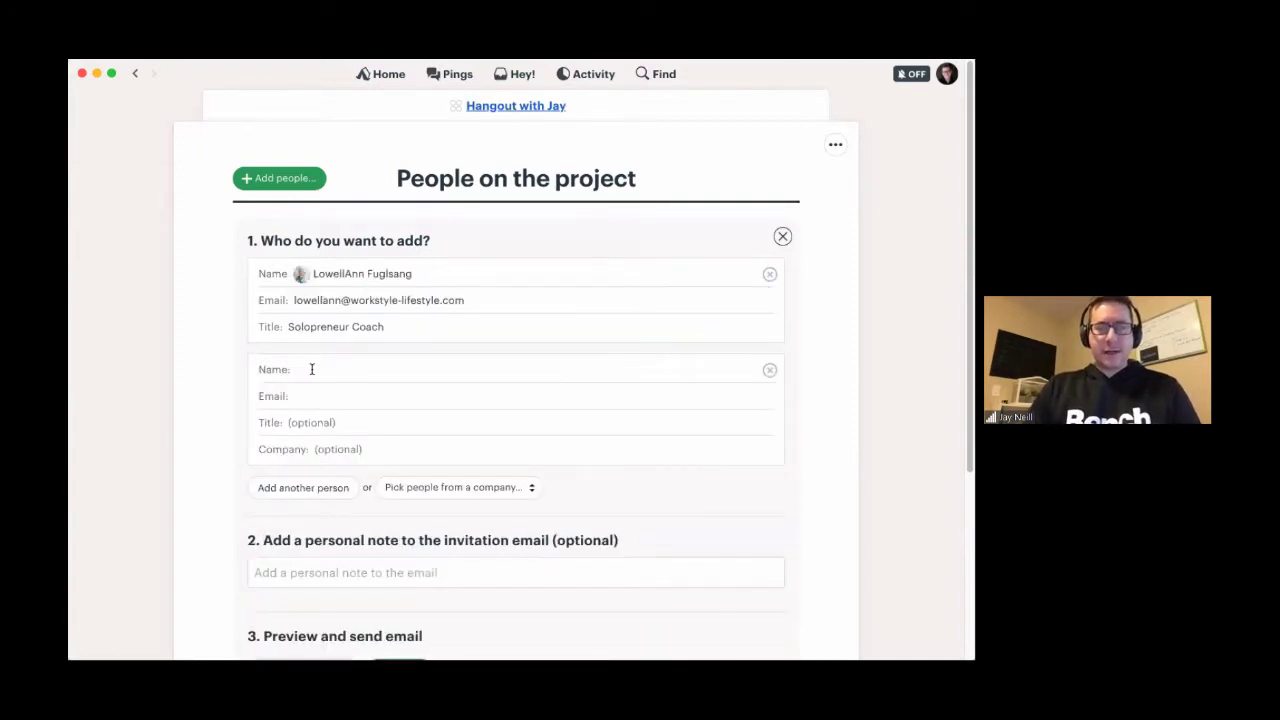
pyautogui.write('an')
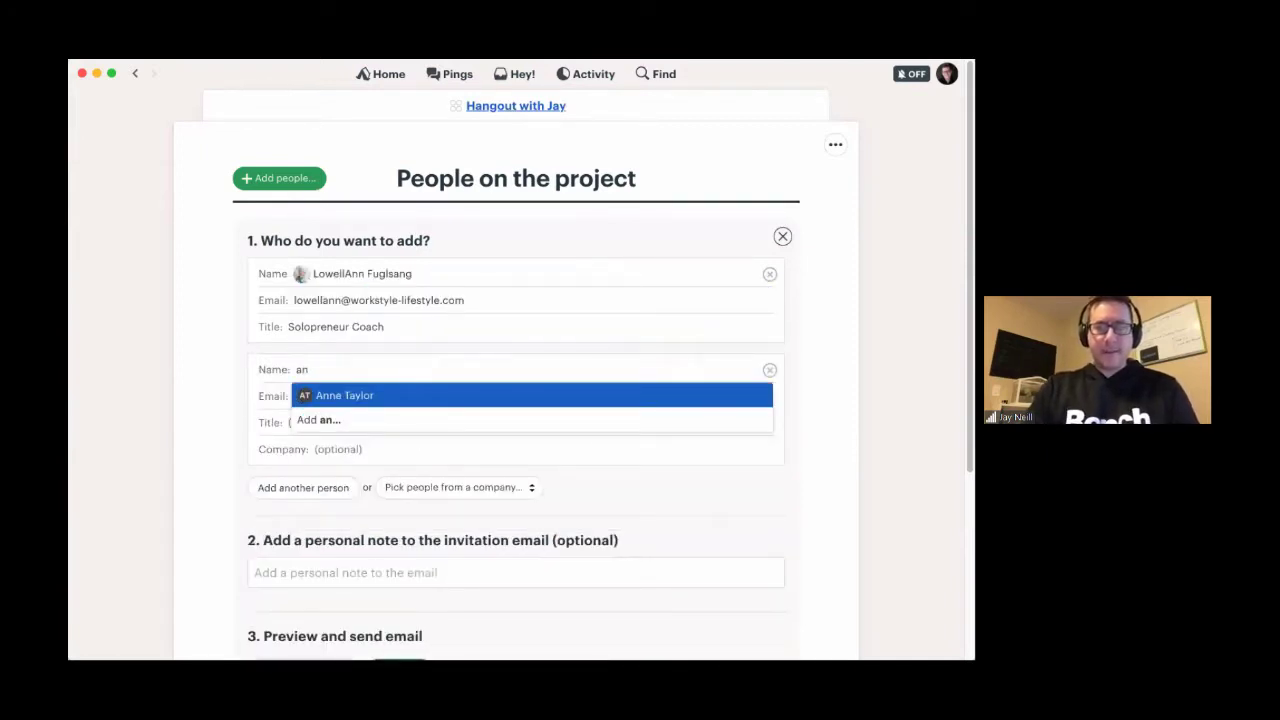
pyautogui.press('BackSpace')
pyautogui.press('BackSpace')
pyautogui.write('nan')
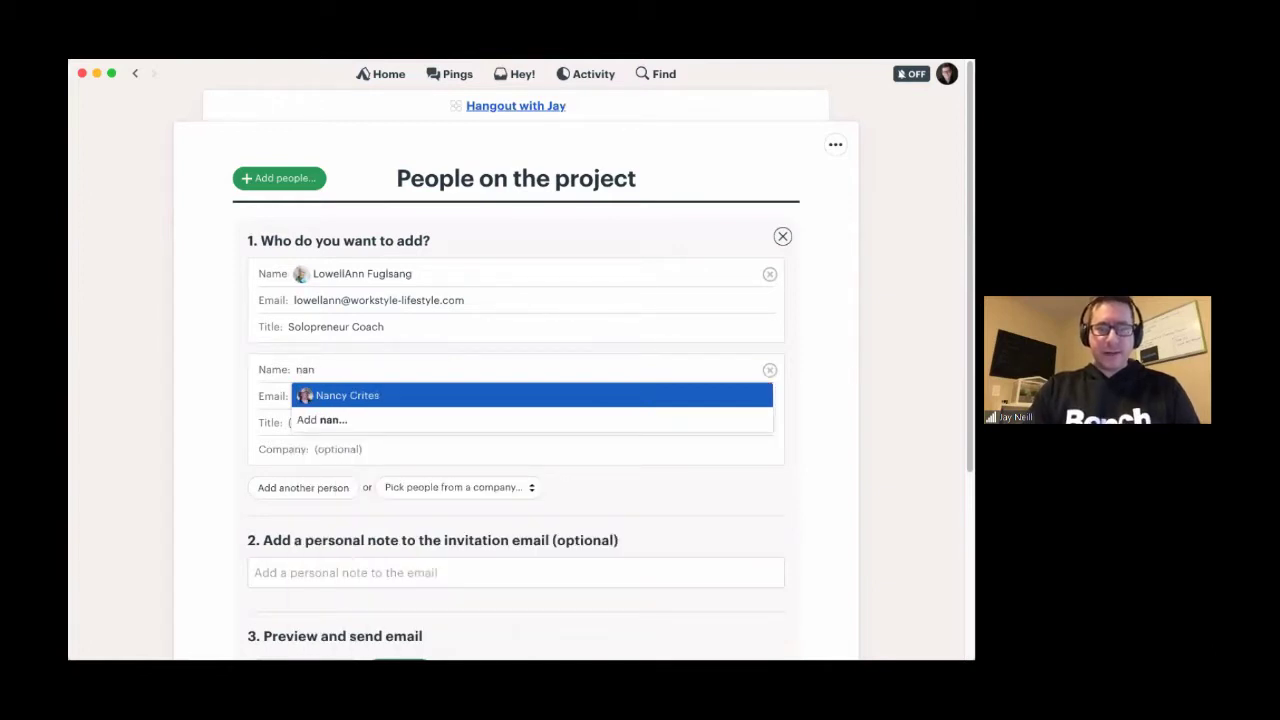
pyautogui.press('Return')
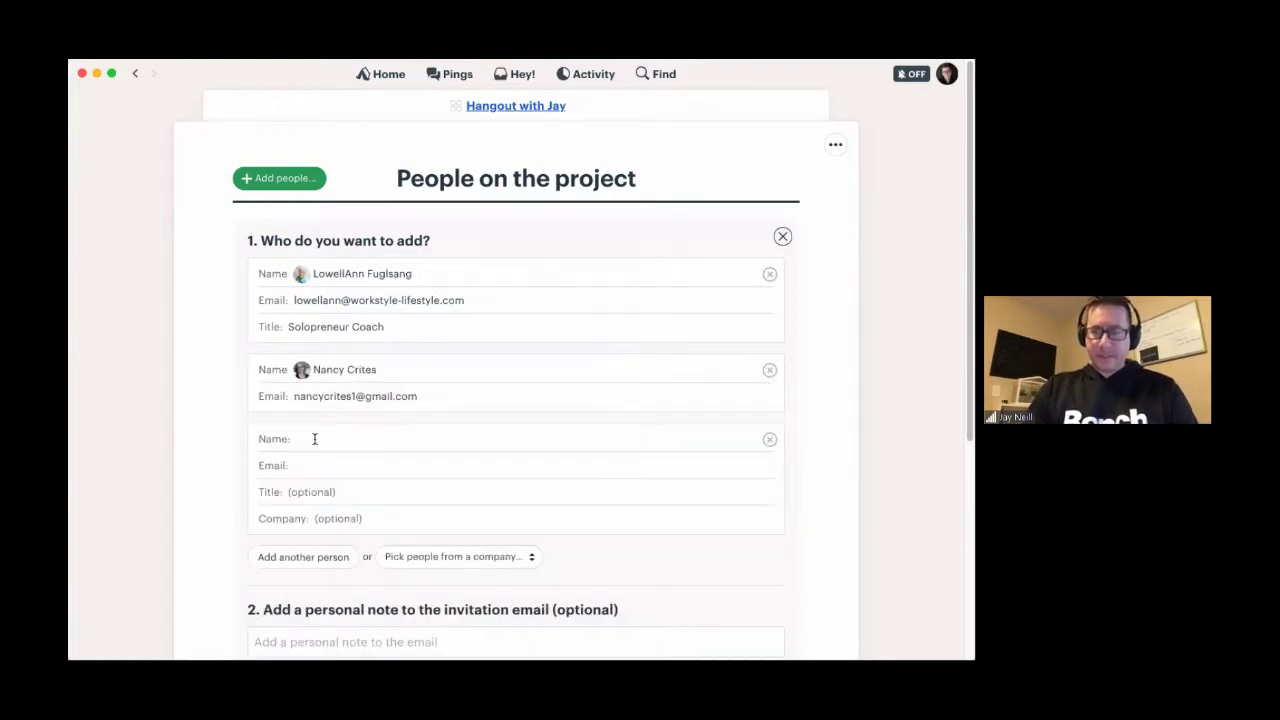
pyautogui.scroll(-2, 314, 439)
pyautogui.write('da')
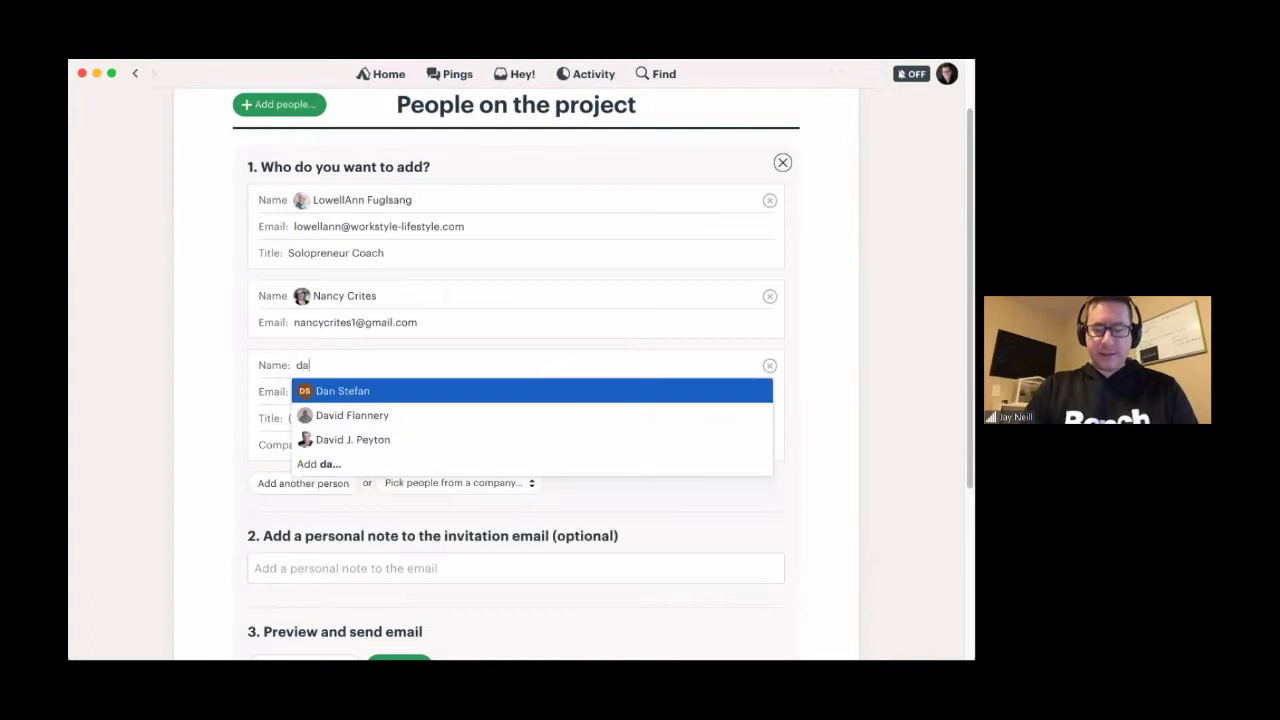
pyautogui.press('Down')
pyautogui.press('Return')
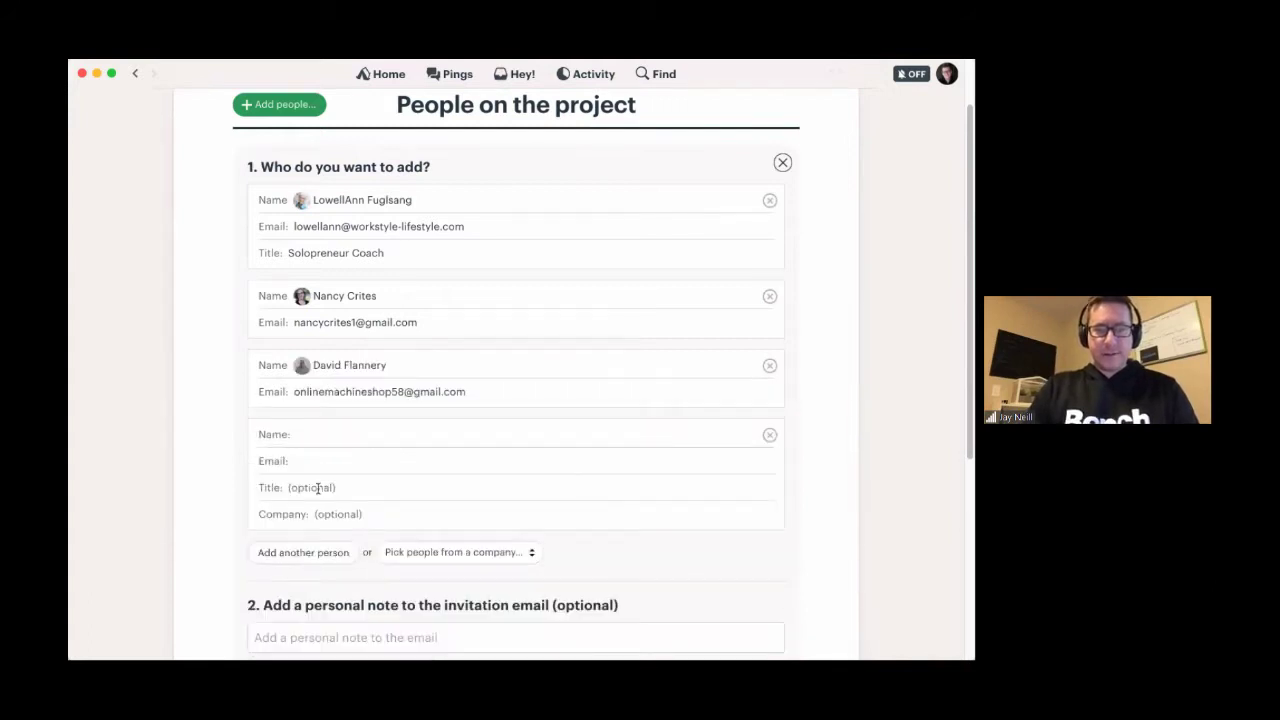
pyautogui.scroll(-5, 318, 487)
# - Write the personal note 'Hey there everyone! Welcome to your new shiny fancy pants chat system… Come in and say hello!'
pyautogui.click(288, 425)
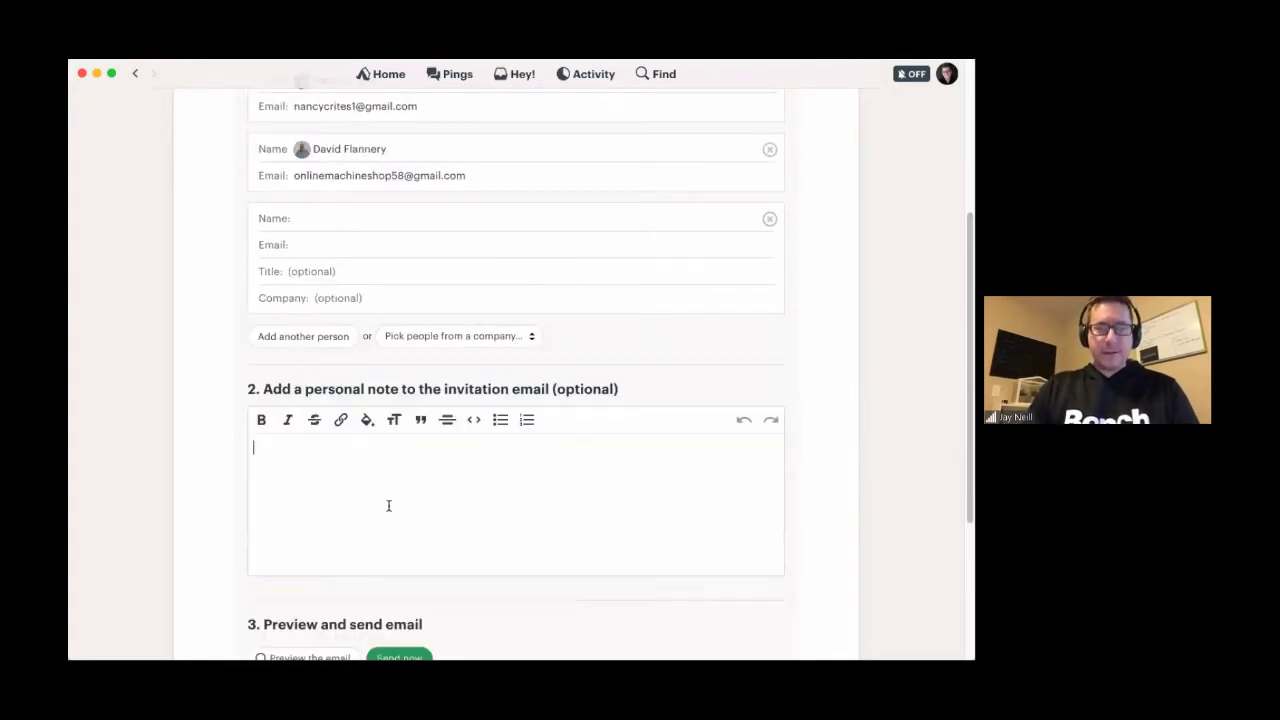
pyautogui.write('Hey there ev')
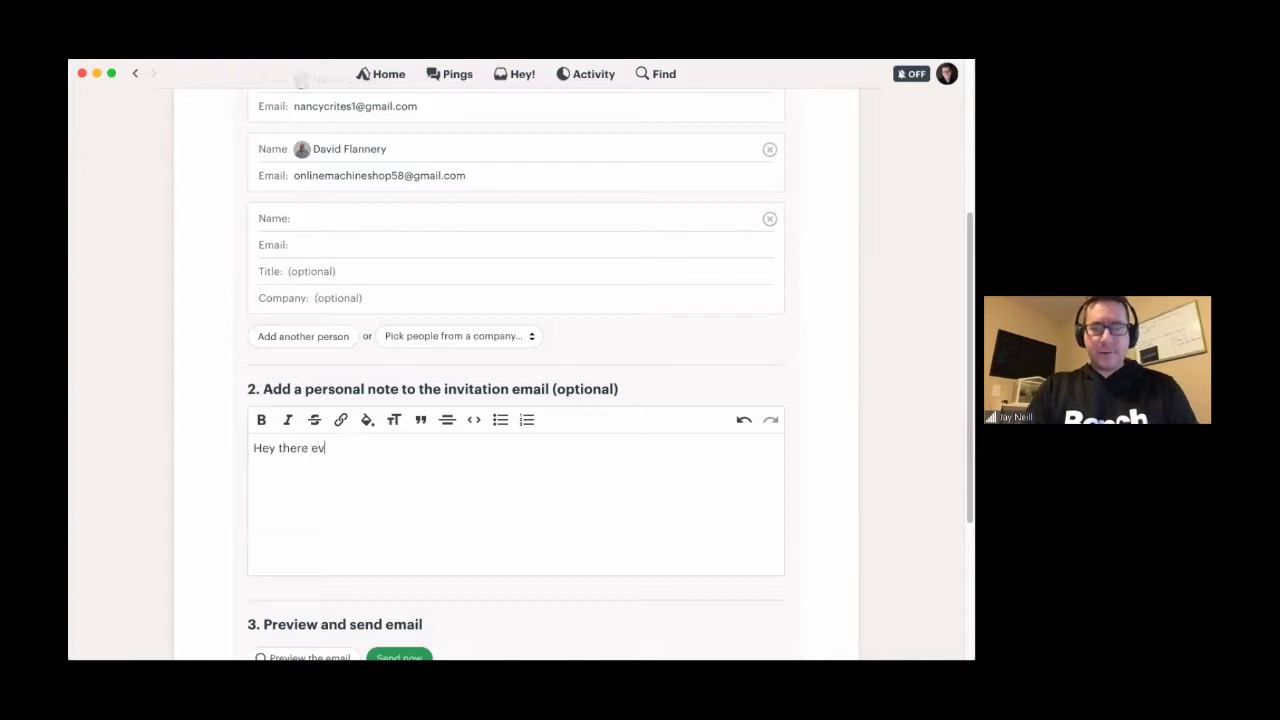
pyautogui.write('eryone!  ')
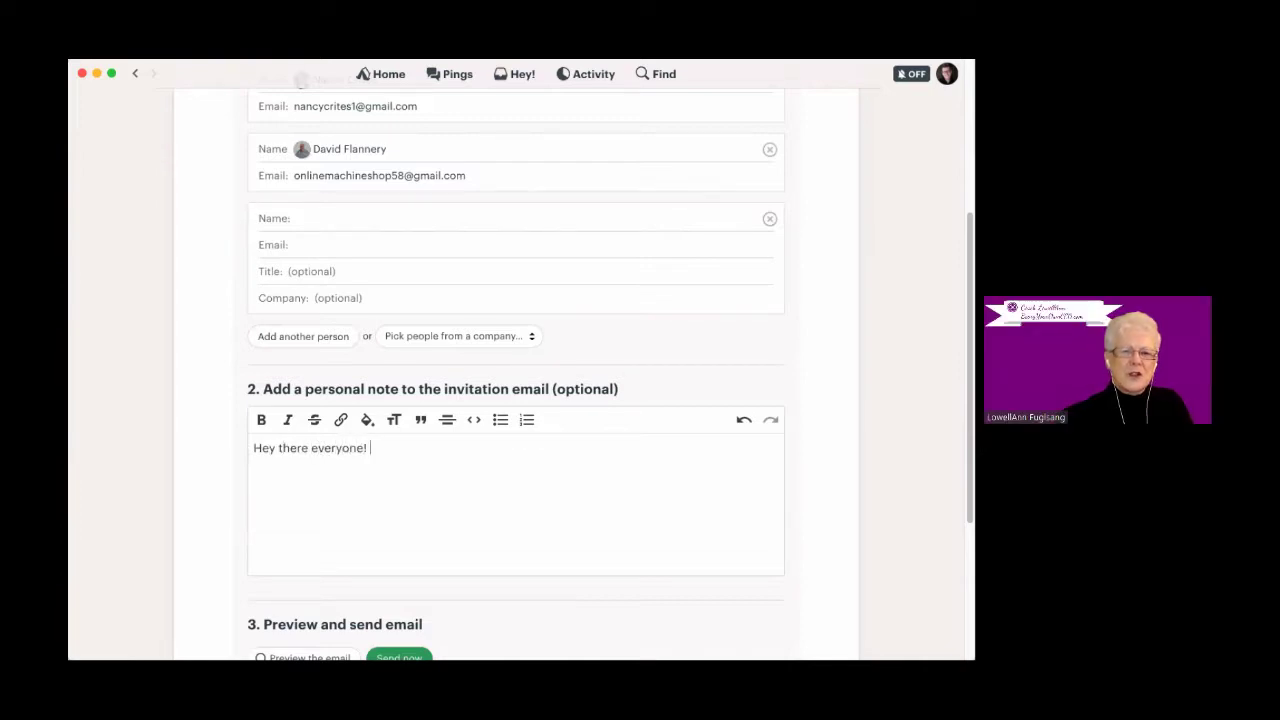
pyautogui.write('Welcome to')
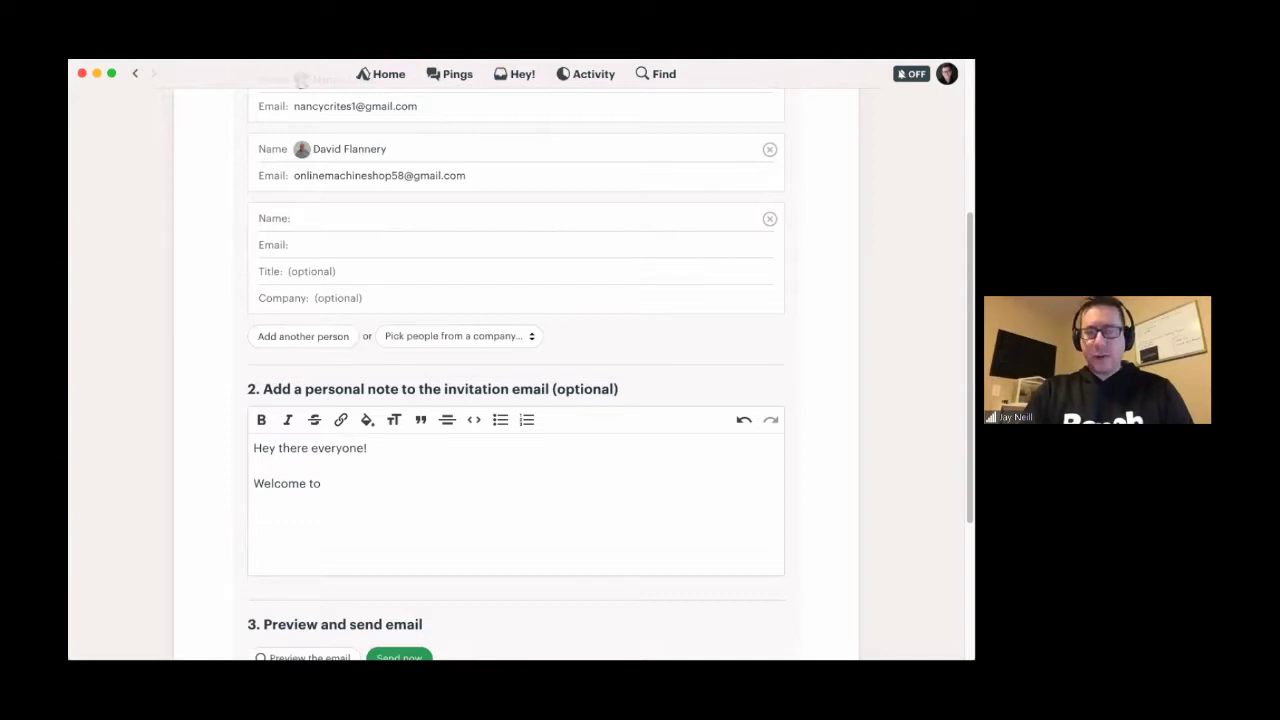
pyautogui.write('your new fa')
pyautogui.press('BackSpace')
pyautogui.press('BackSpace')
pyautogui.press('BackSpace')
pyautogui.write('shiny fancy pants chat system with JA')
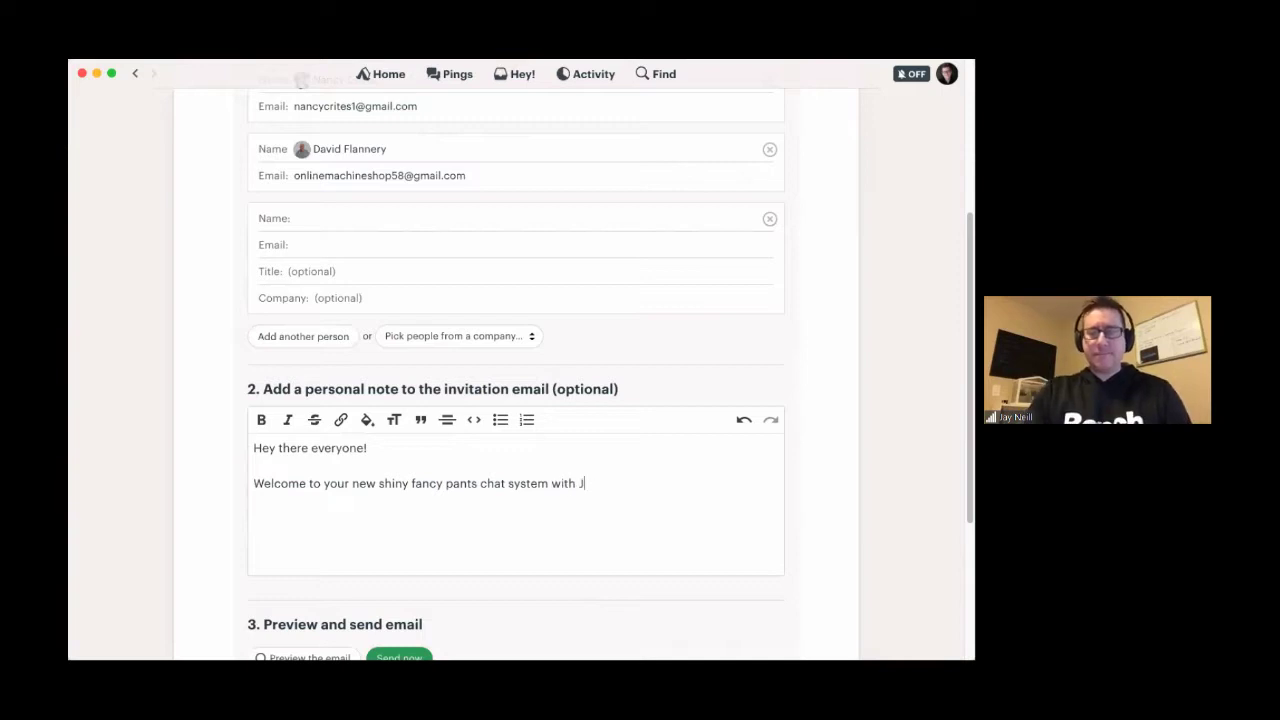
pyautogui.scroll(-2, 515, 360)
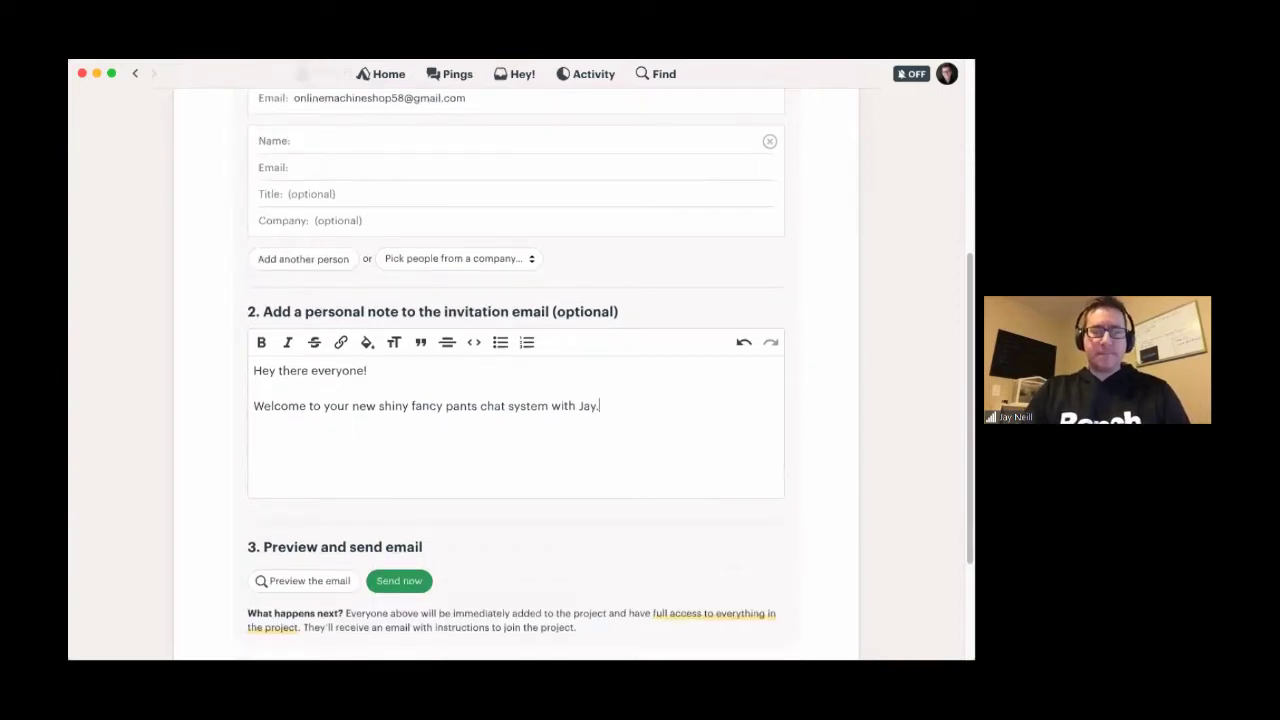
pyautogui.write('Come in and')
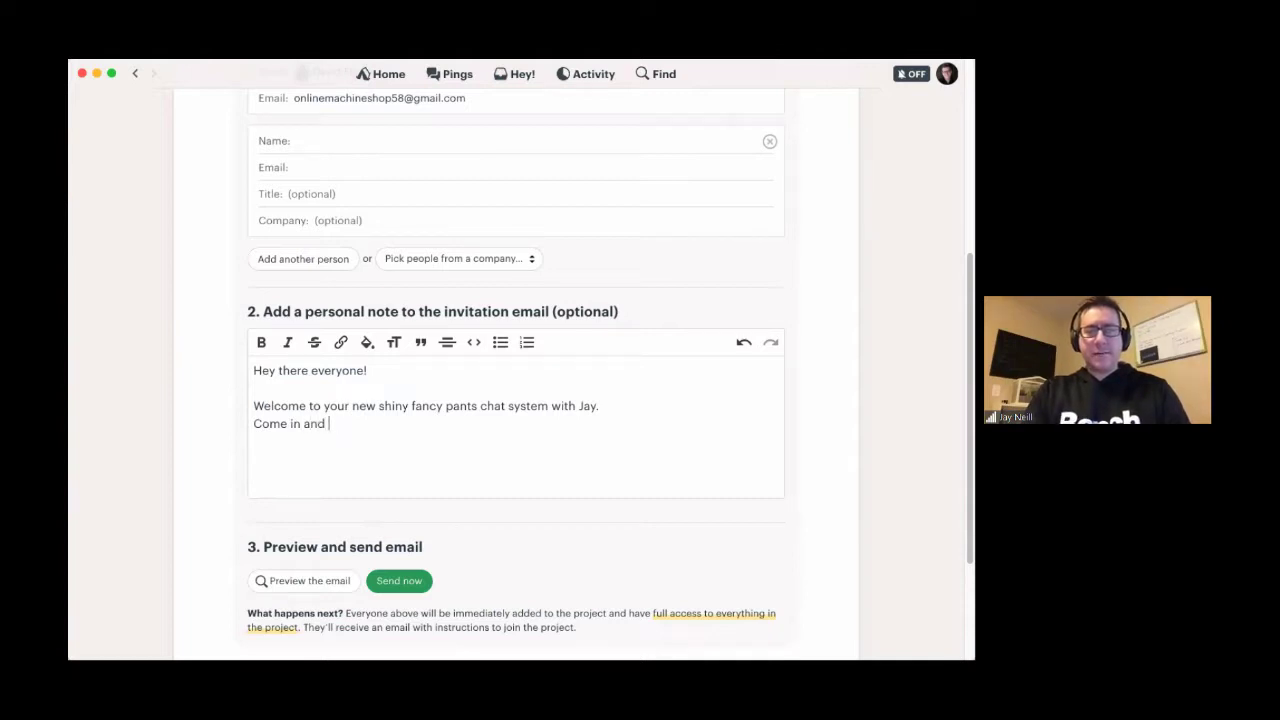
pyautogui.write(' say hello!')
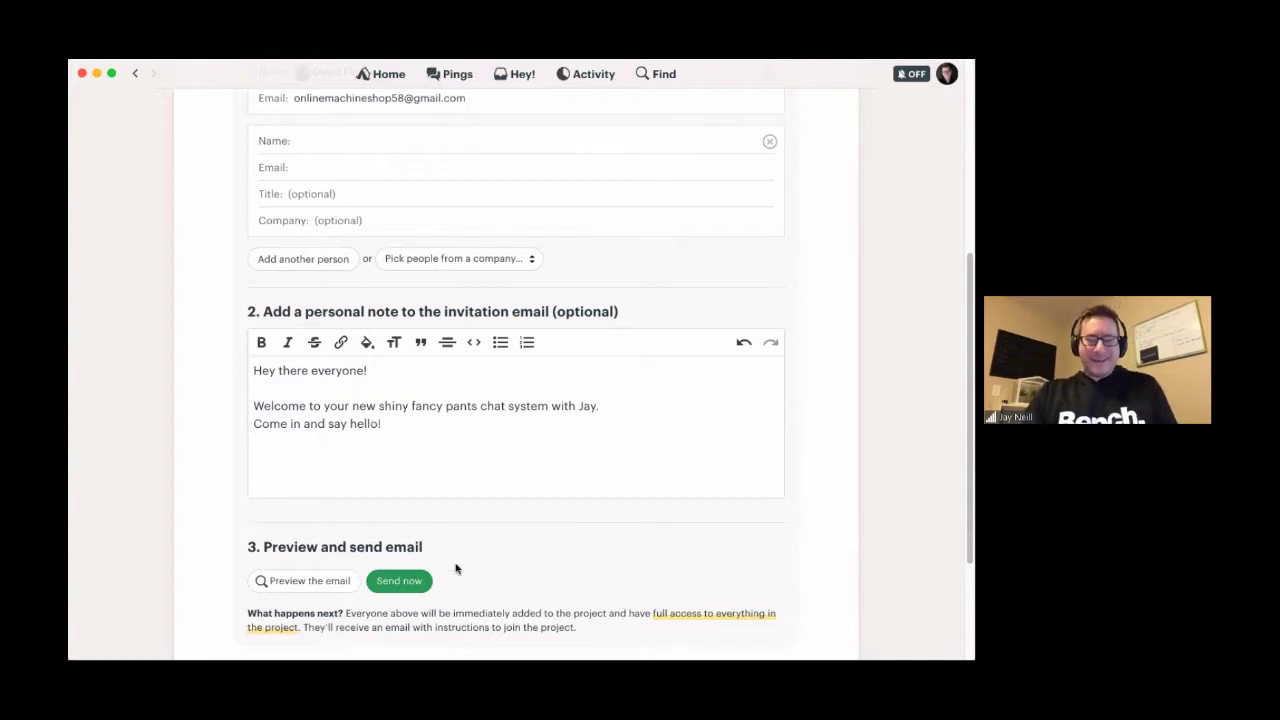
pyautogui.scroll(-2, 454, 569)
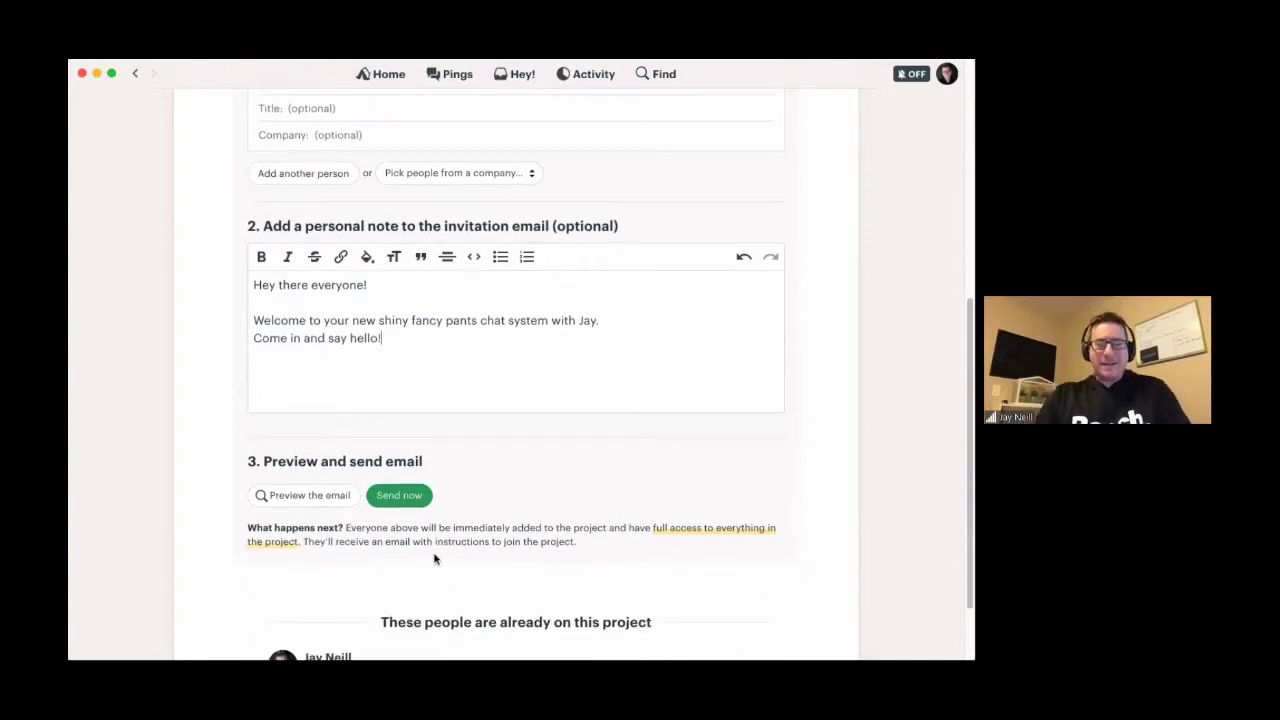
# - Preview the invitation email, send the invitations, and return to the Hangout with Jay project page
pyautogui.click(310, 495)
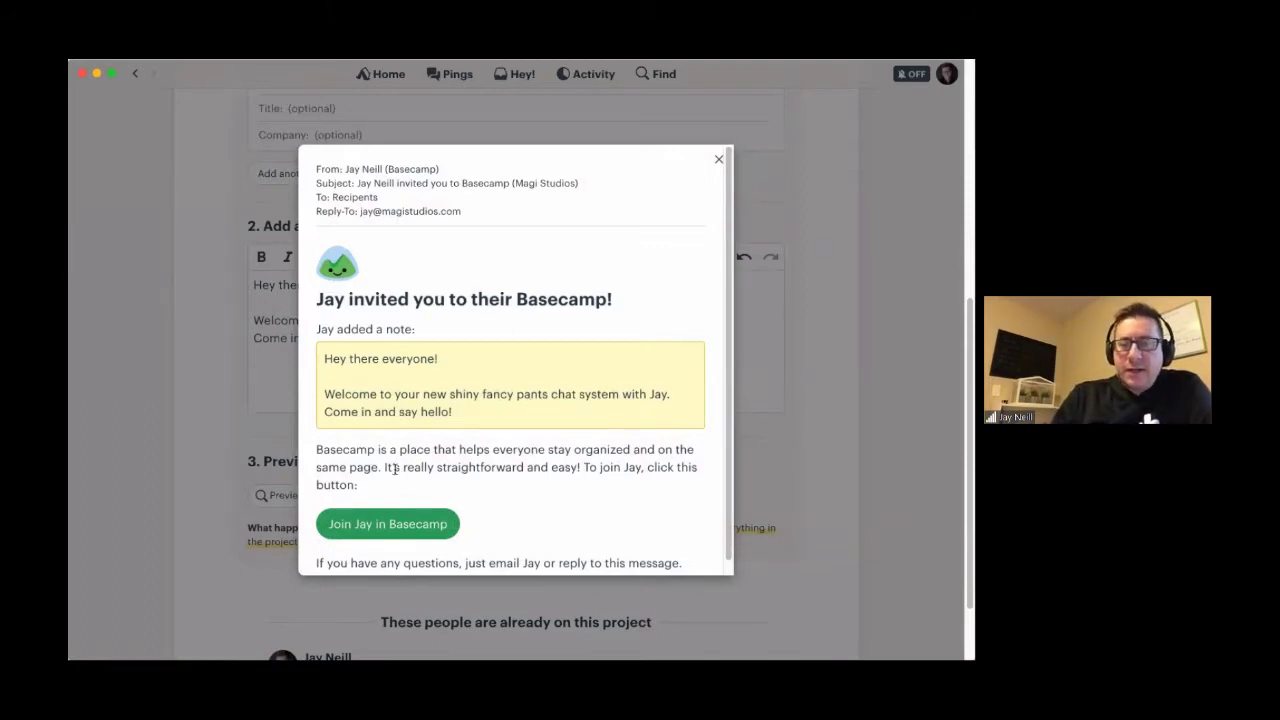
pyautogui.scroll(-1, 440, 521)
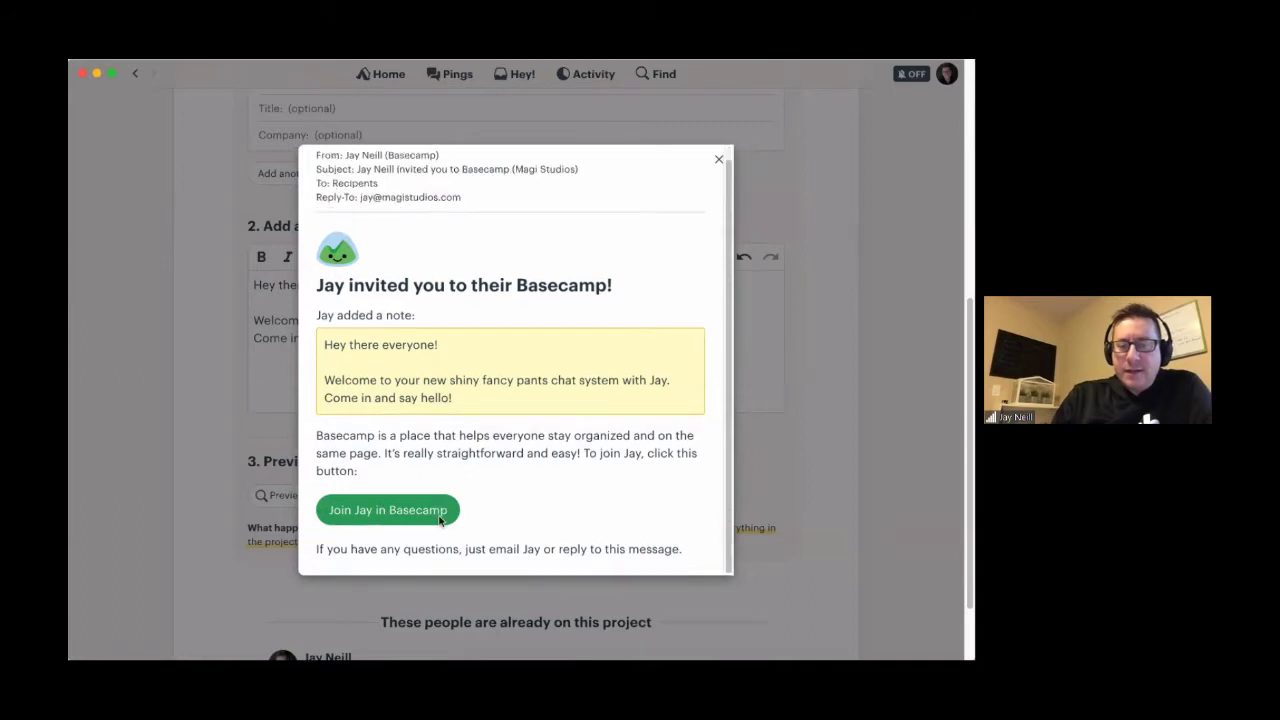
pyautogui.click(716, 159)
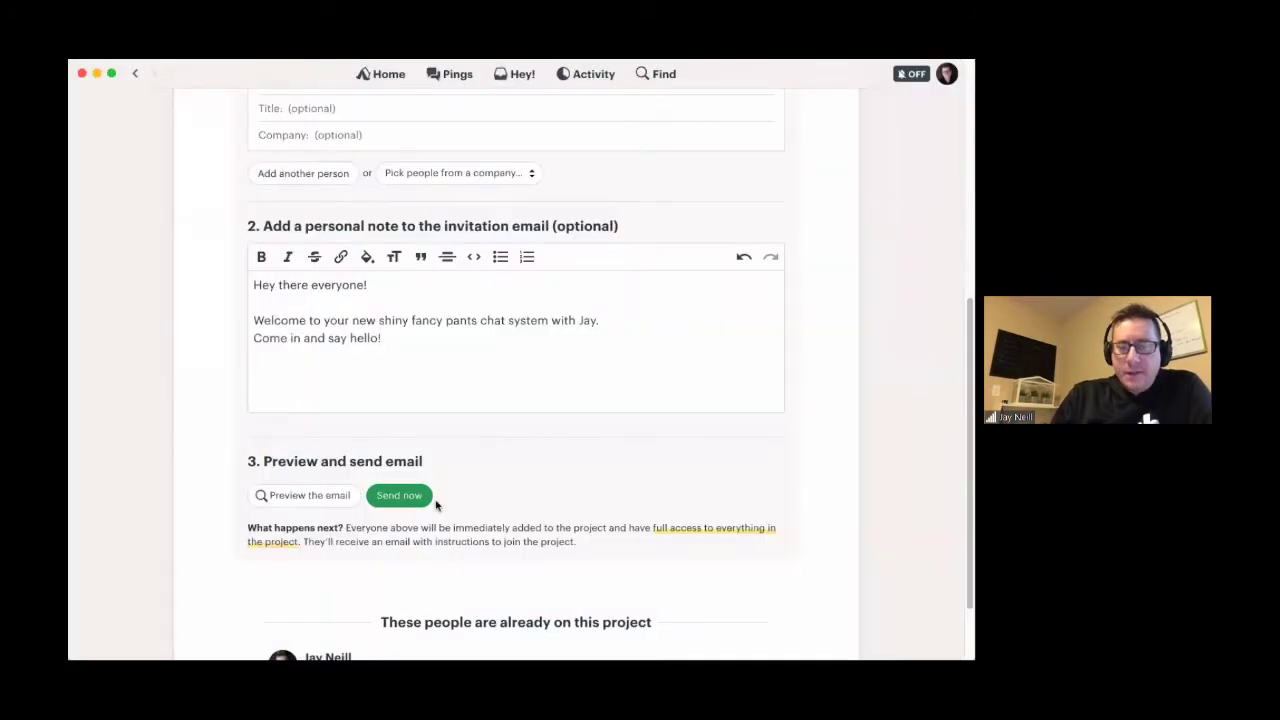
pyautogui.click(409, 501)
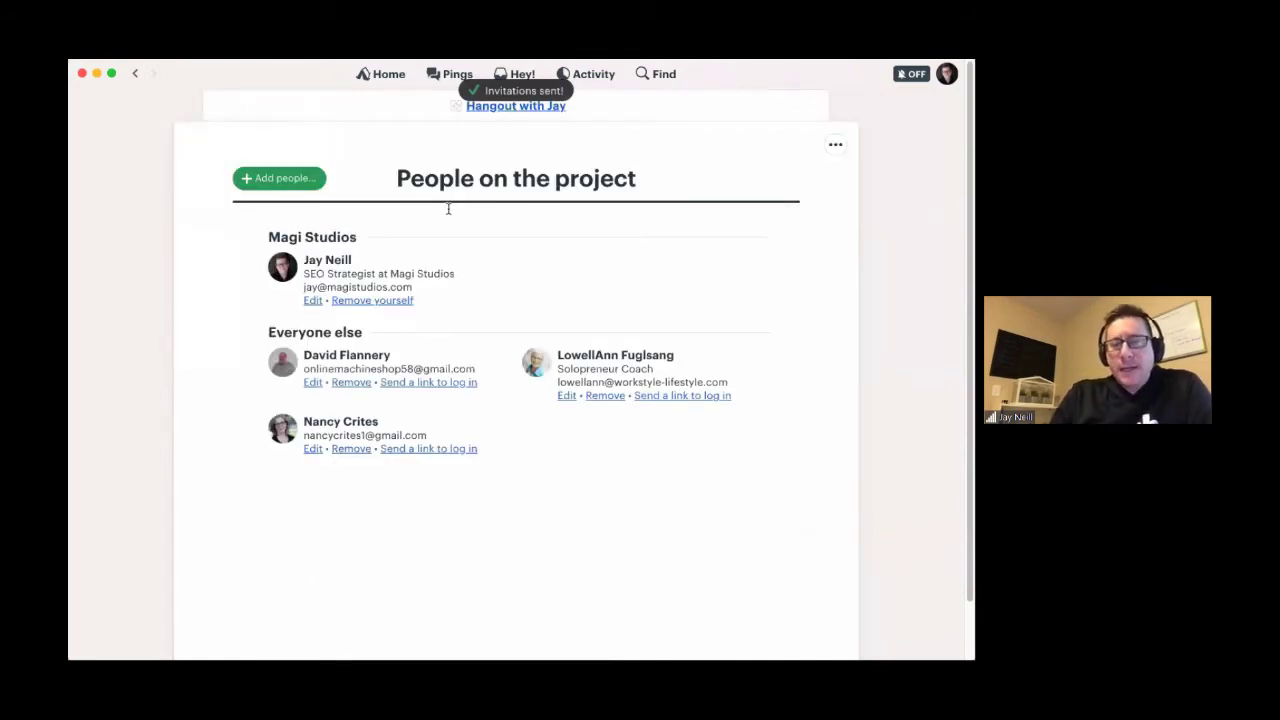
pyautogui.click(509, 107)
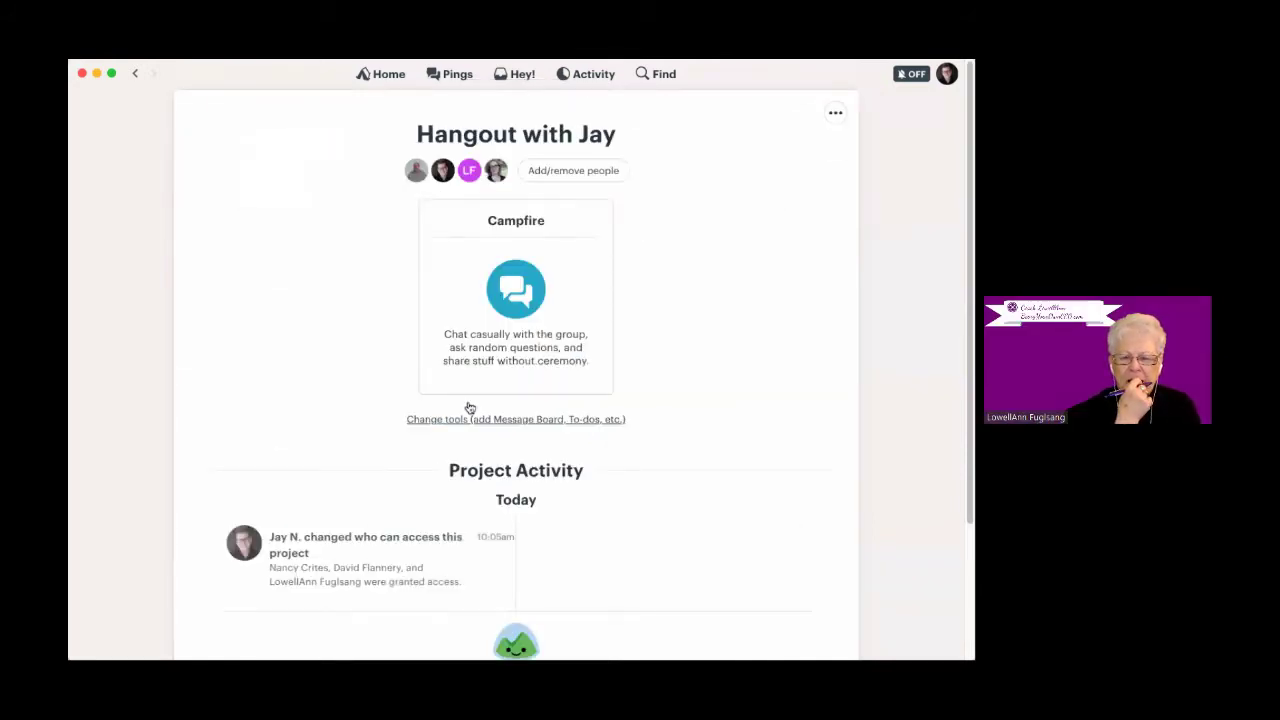
# - Start a Campfire message with 'Hello' and @-mention three team members
pyautogui.click(508, 222)
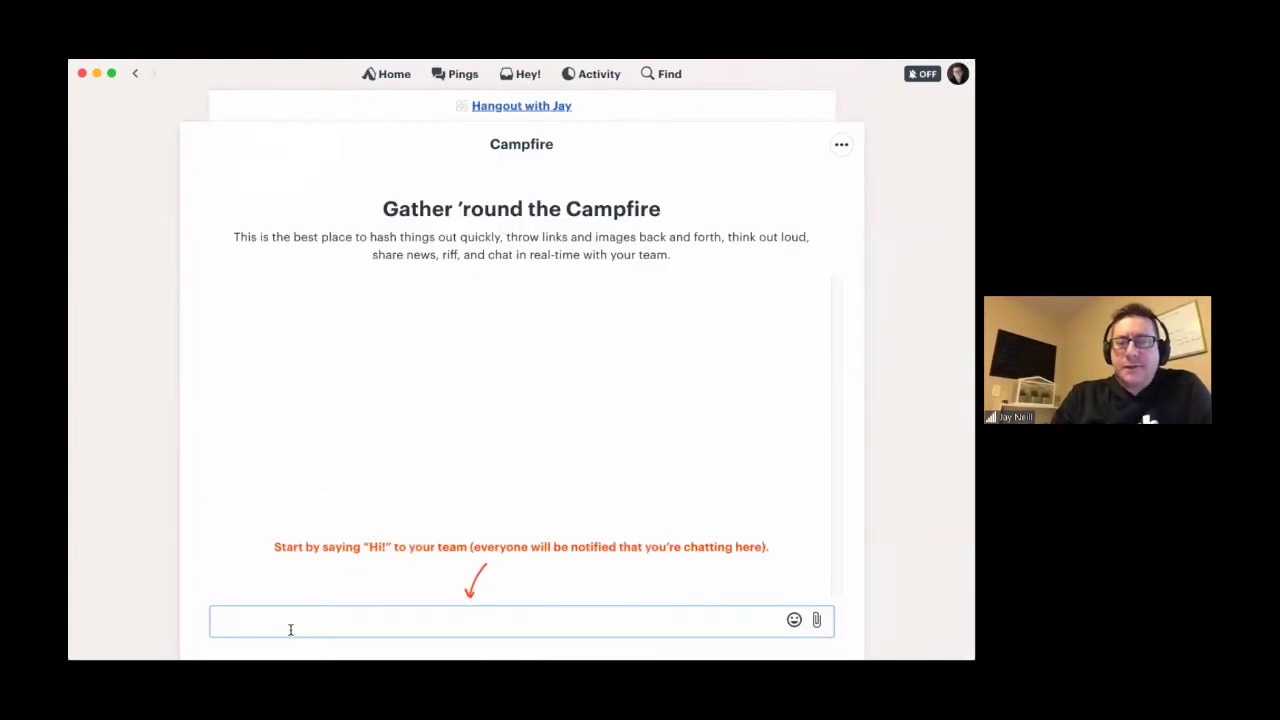
pyautogui.write('Hello @')
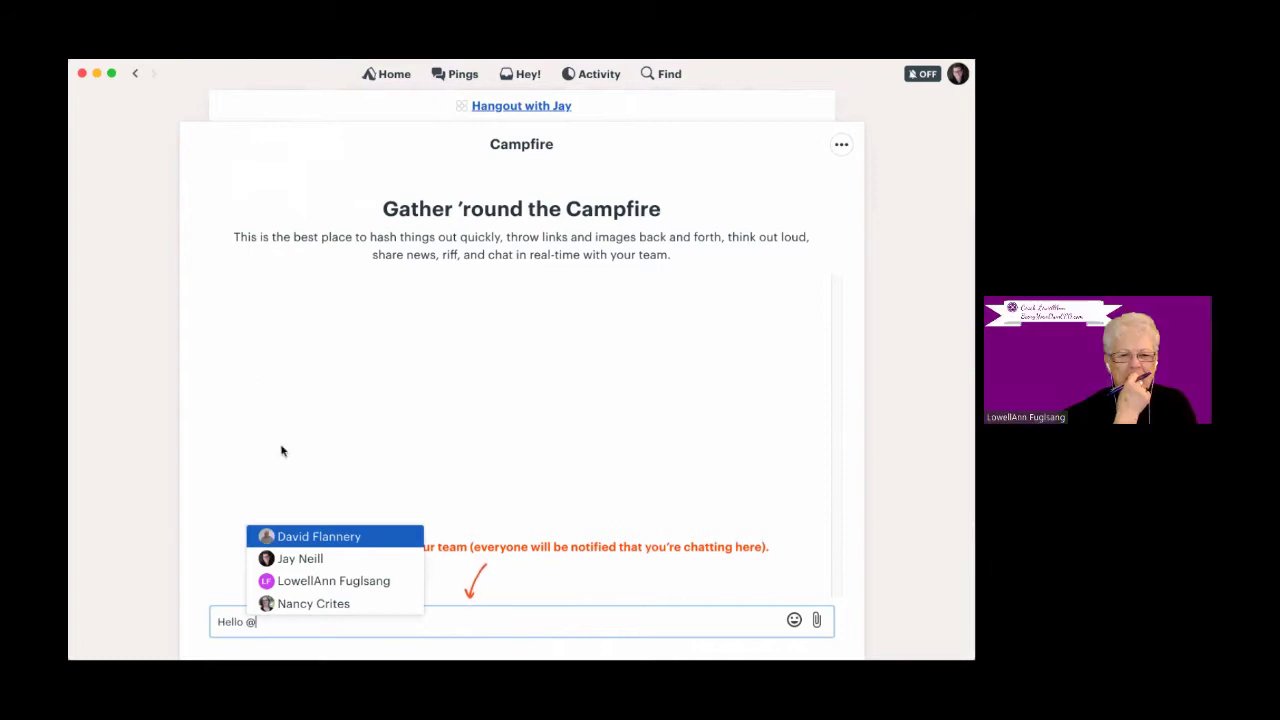
pyautogui.click(288, 546)
pyautogui.write('@')
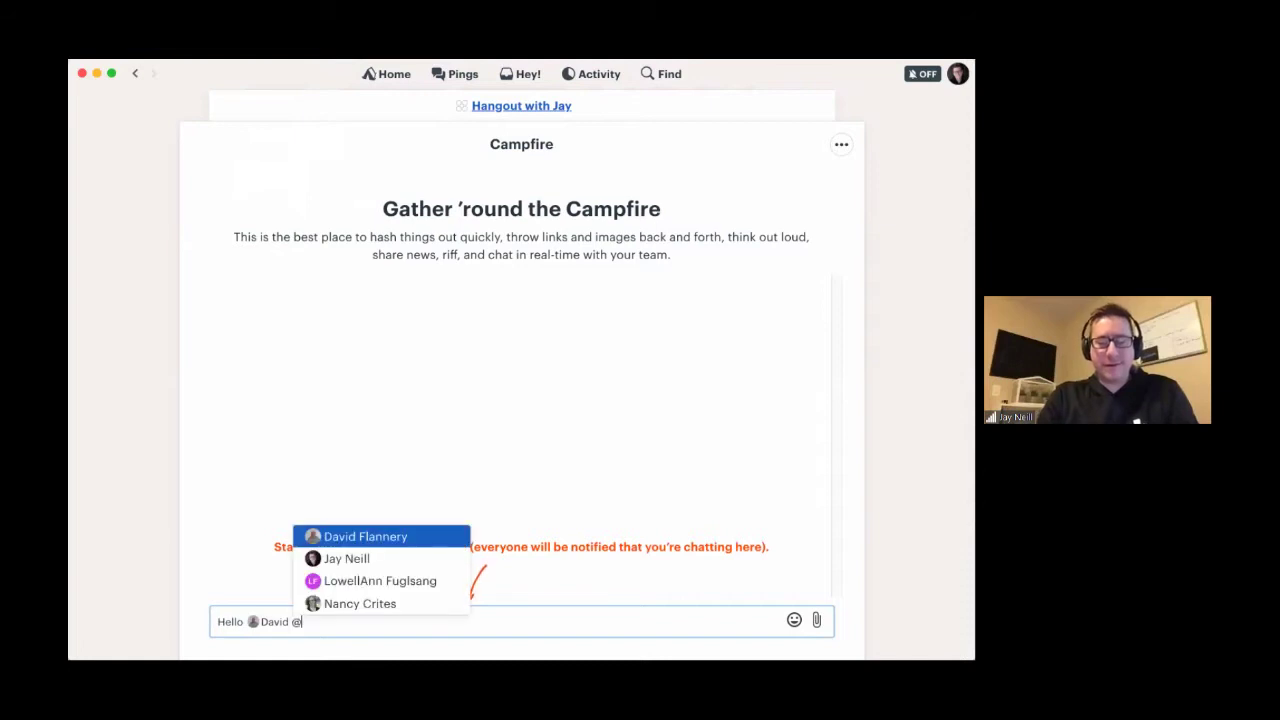
pyautogui.press('Down')
pyautogui.press('Down')
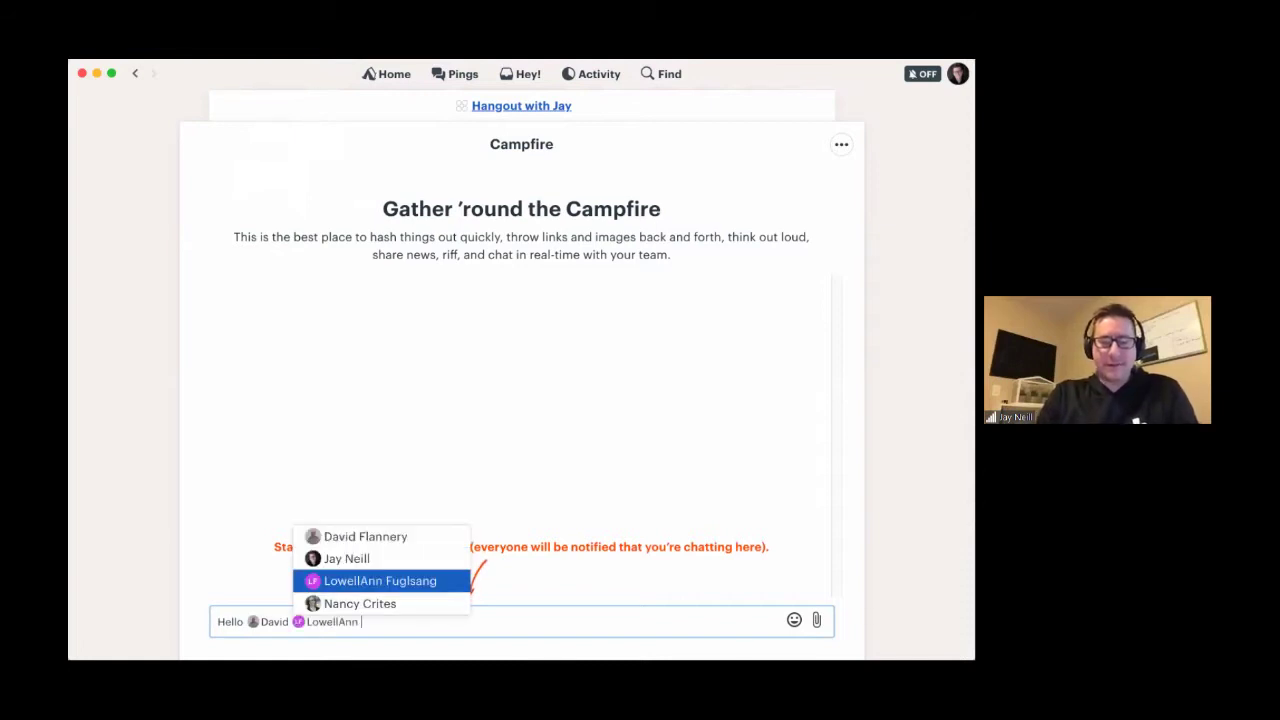
pyautogui.press('Return')
pyautogui.write('@n')
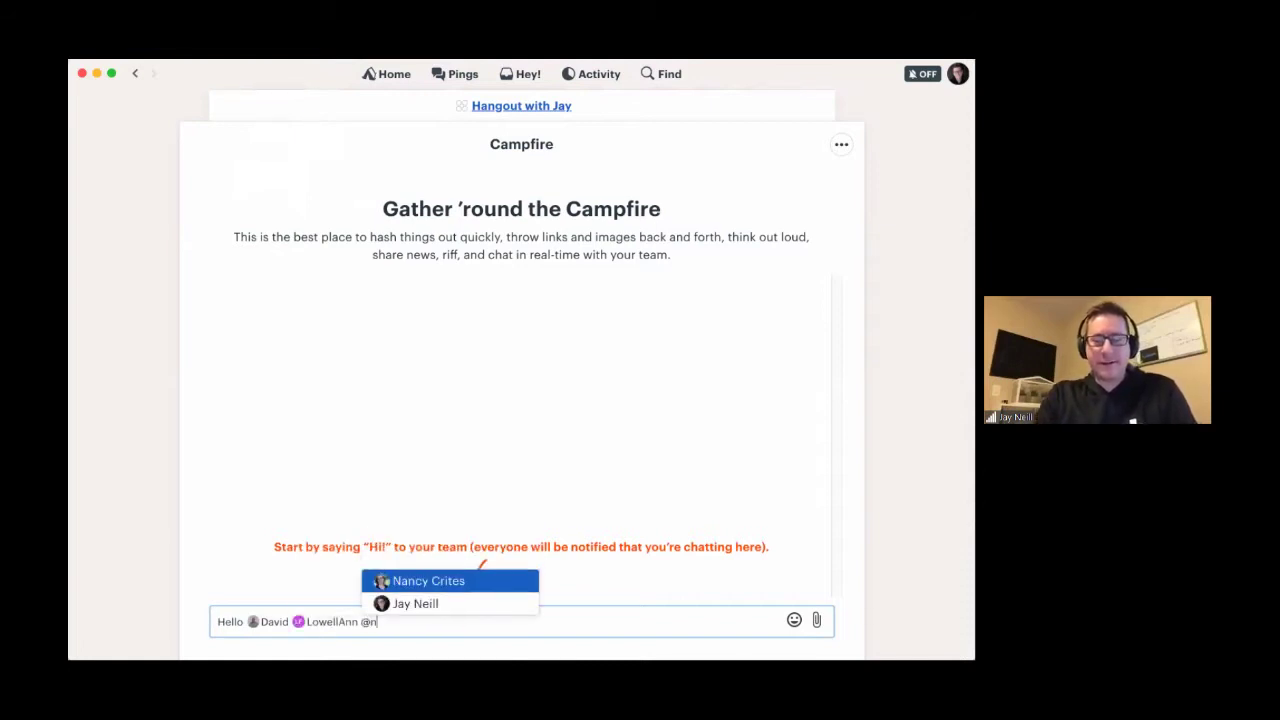
pyautogui.press('Return')
# - Continue with 'welcome to the machine. -Pink Floyd' and add a smiley emoji
pyautogui.write('- welcoem to')
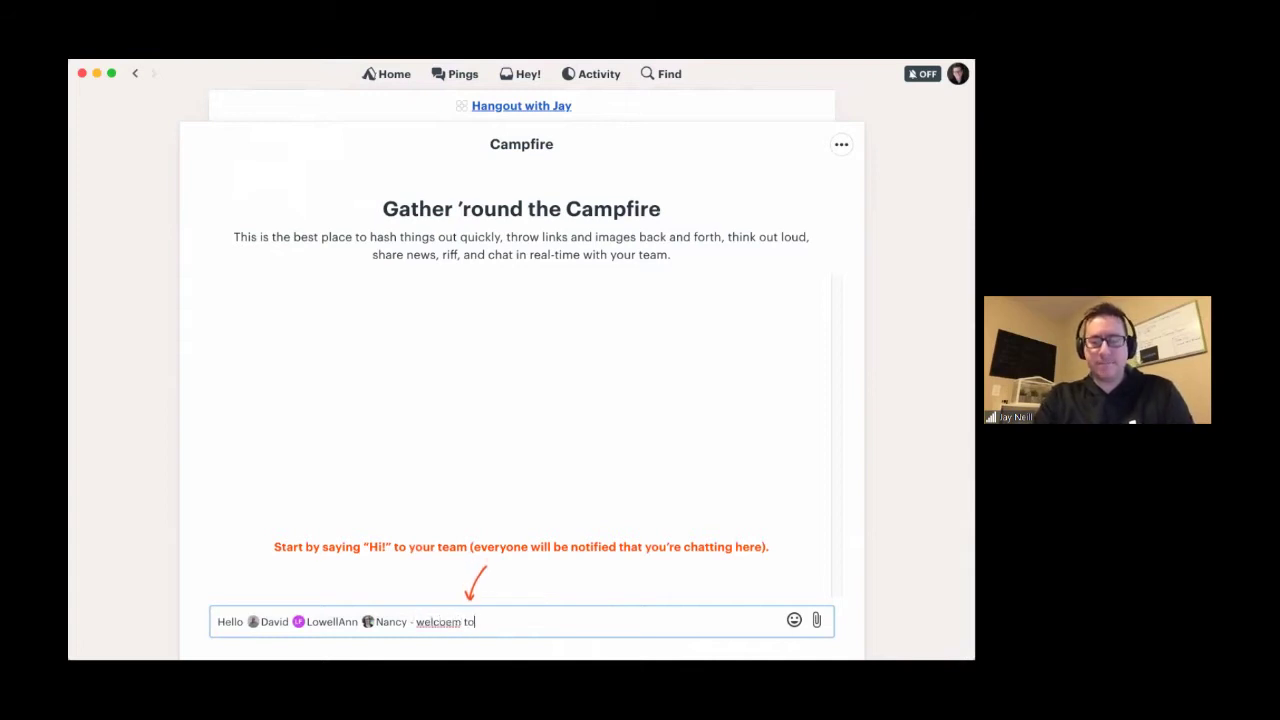
pyautogui.press('BackSpace')
pyautogui.press('BackSpace')
pyautogui.press('BackSpace')
pyautogui.press('BackSpace')
pyautogui.press('BackSpace')
pyautogui.write('me to ')
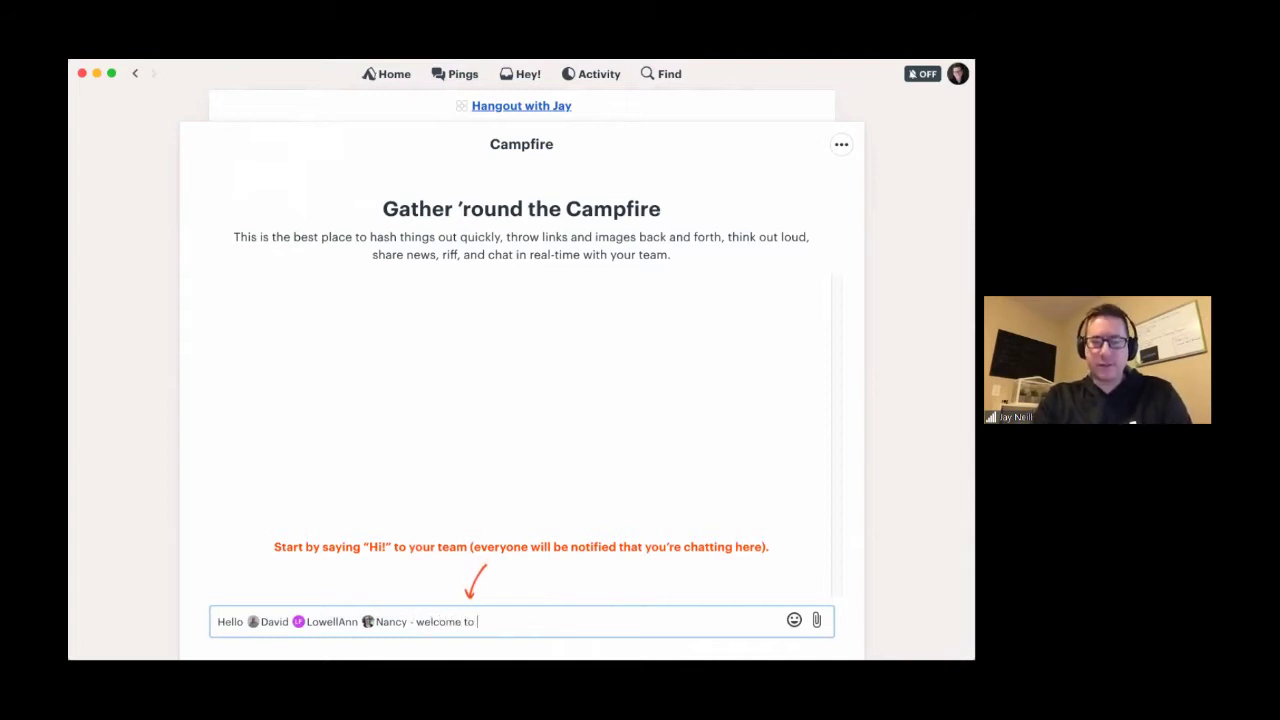
pyautogui.write('the machine')
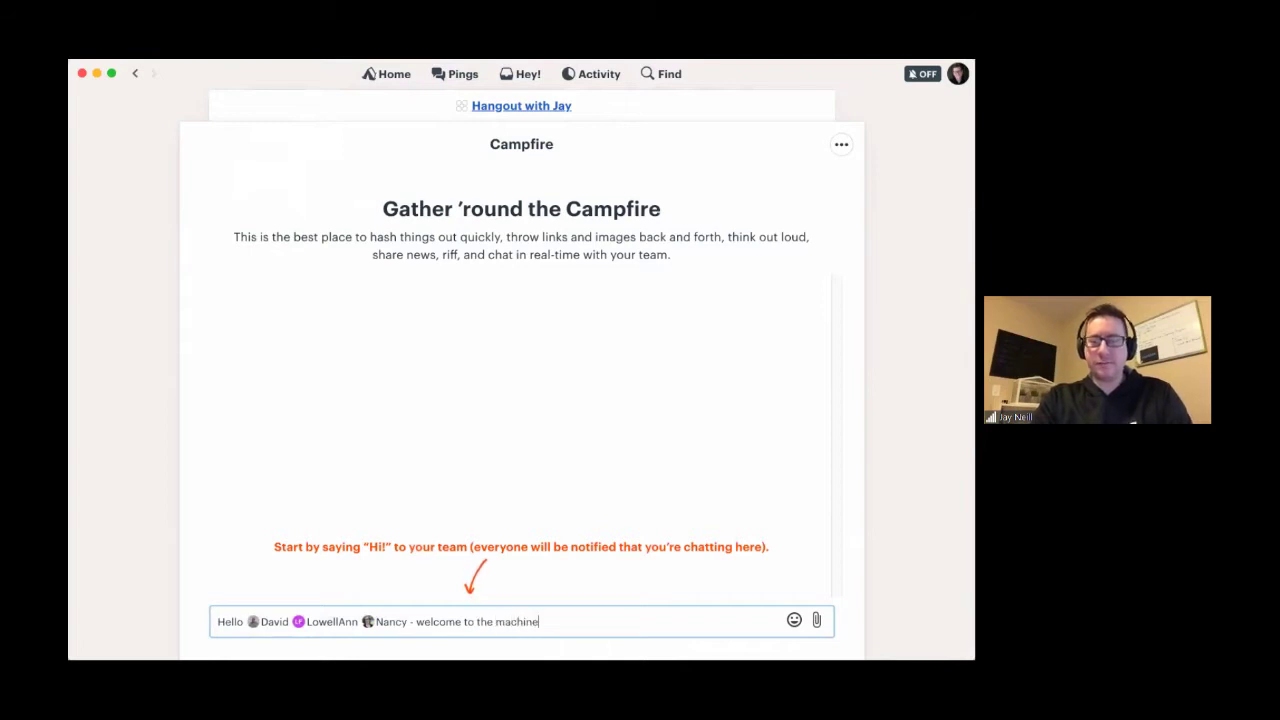
pyautogui.write('.')
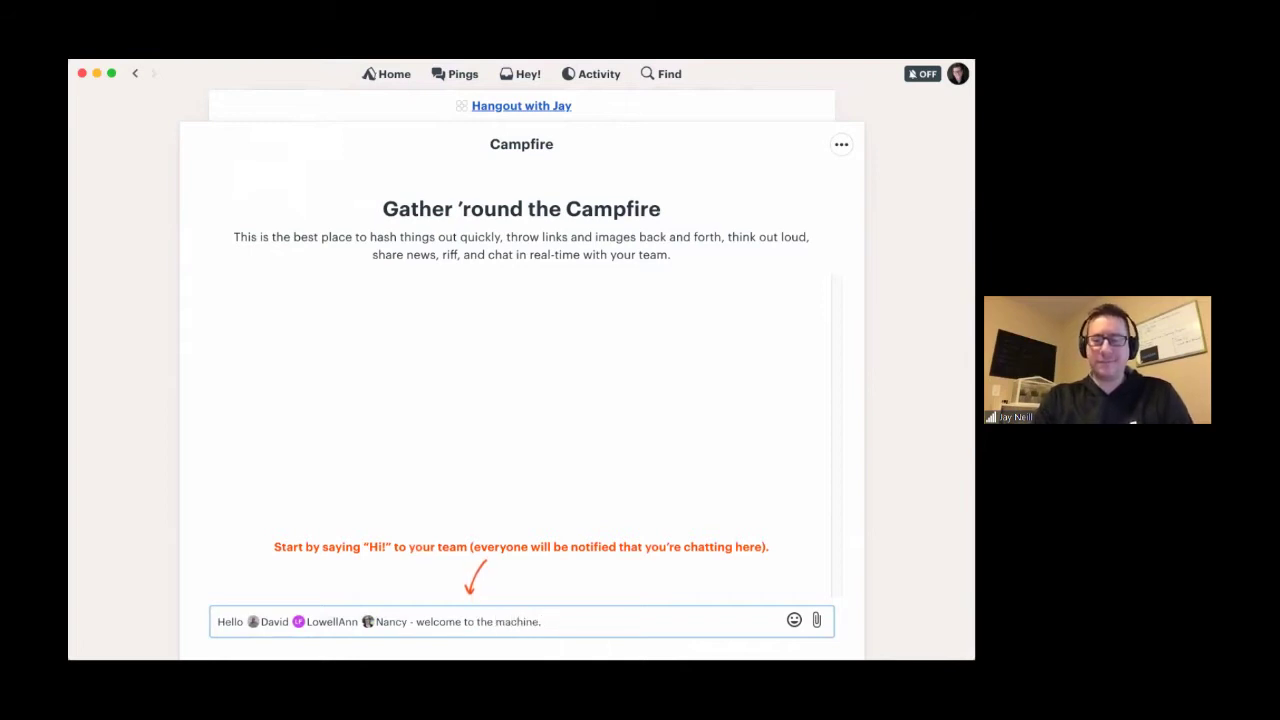
pyautogui.write(' -')
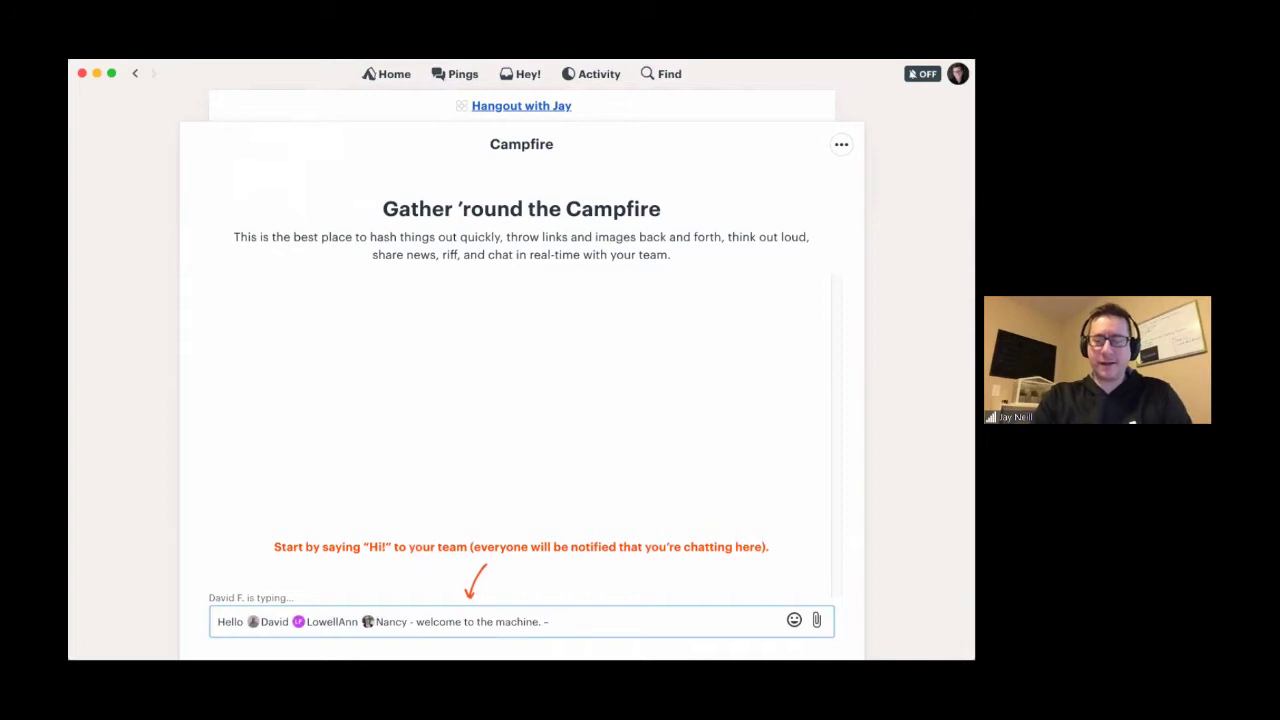
pyautogui.write('Pink ')
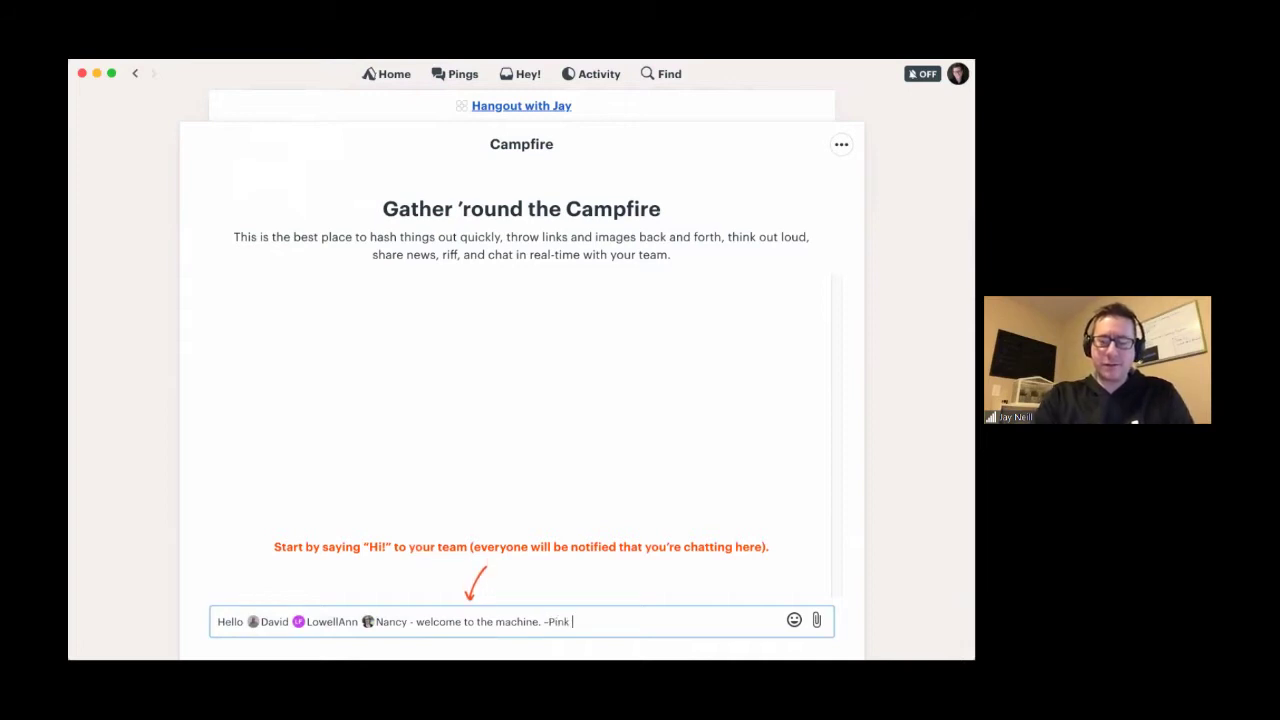
pyautogui.write('Floyd.')
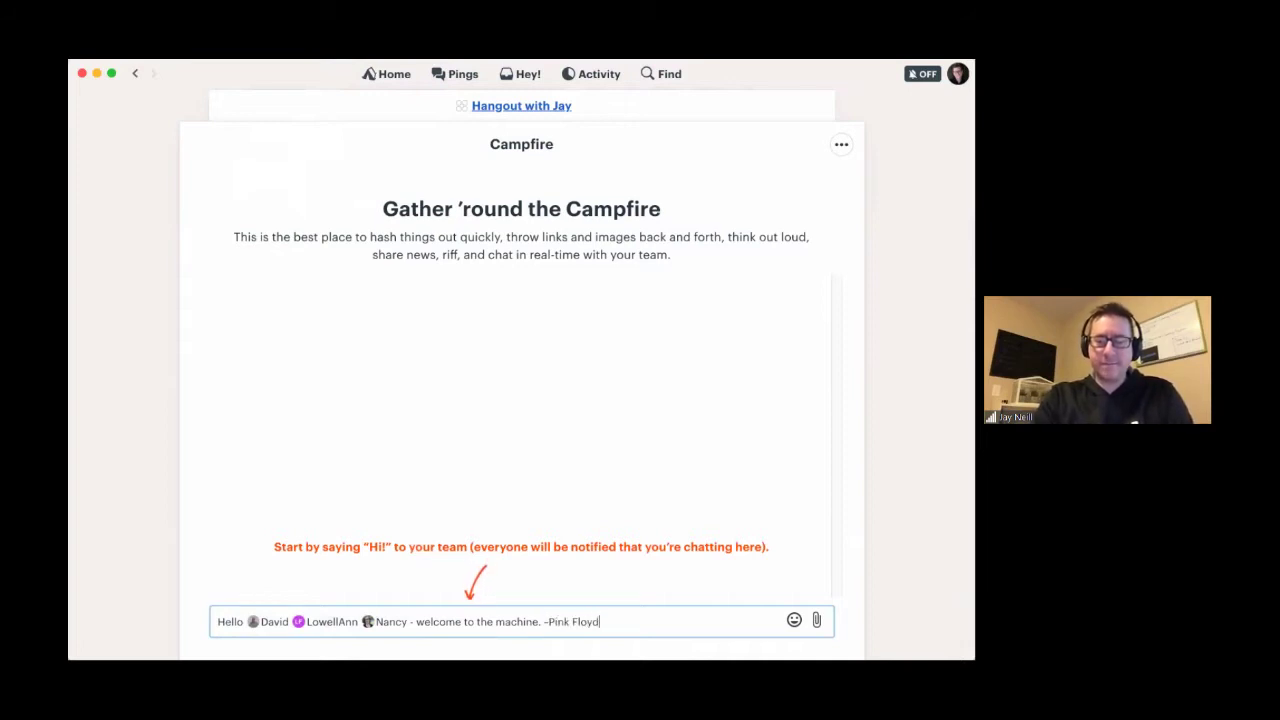
pyautogui.click(793, 621)
pyautogui.click(617, 521)
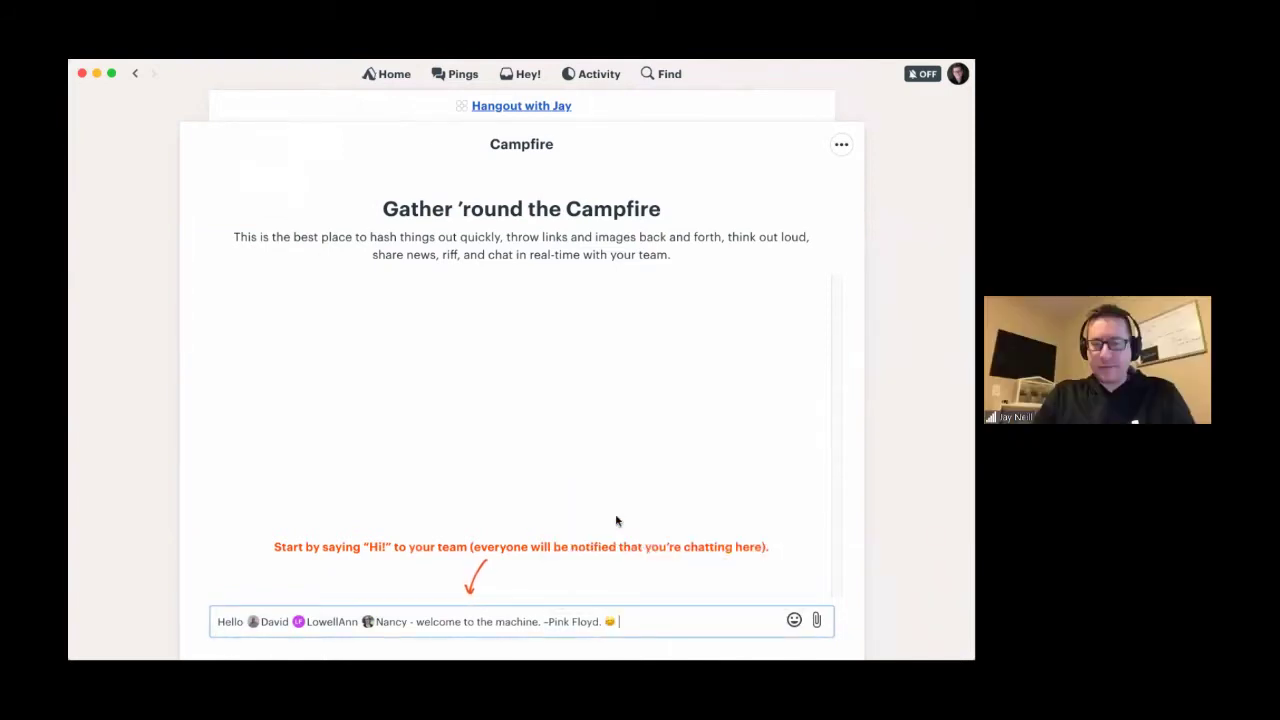
# - Add sunglasses and taco emoji, then send the welcome message to the Campfire
pyautogui.click(794, 621)
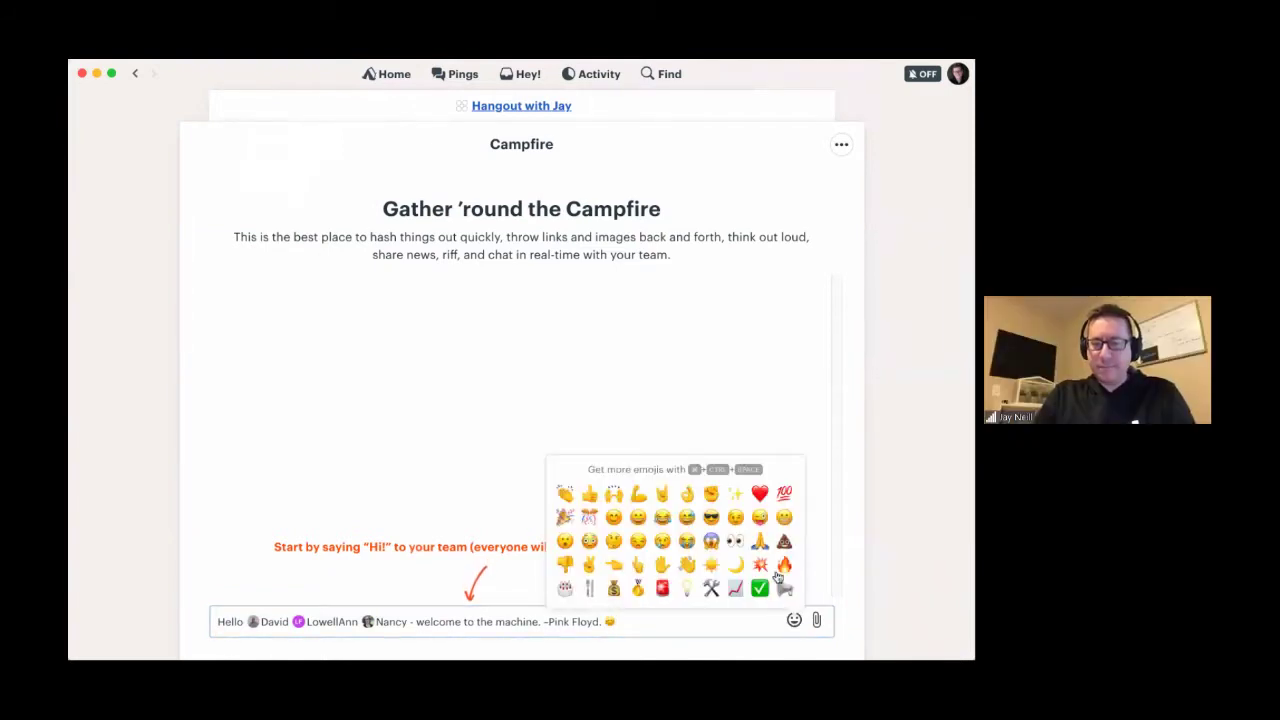
pyautogui.click(711, 517)
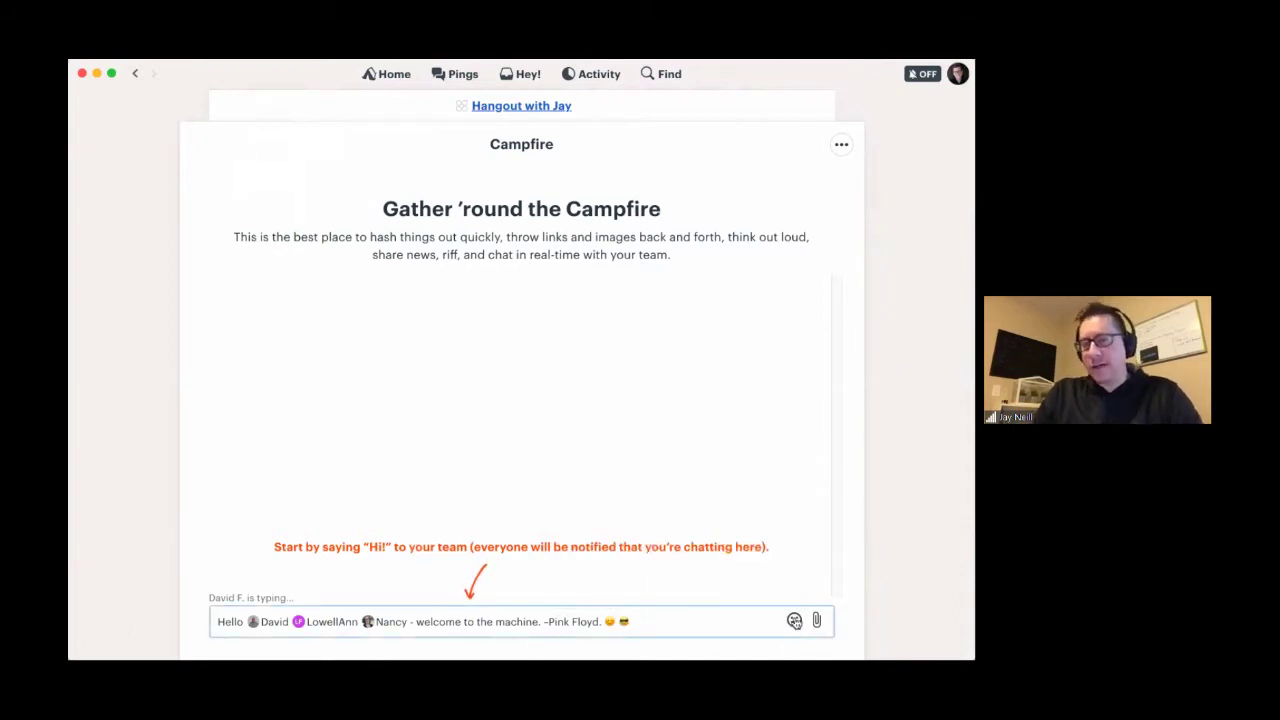
pyautogui.click(794, 622)
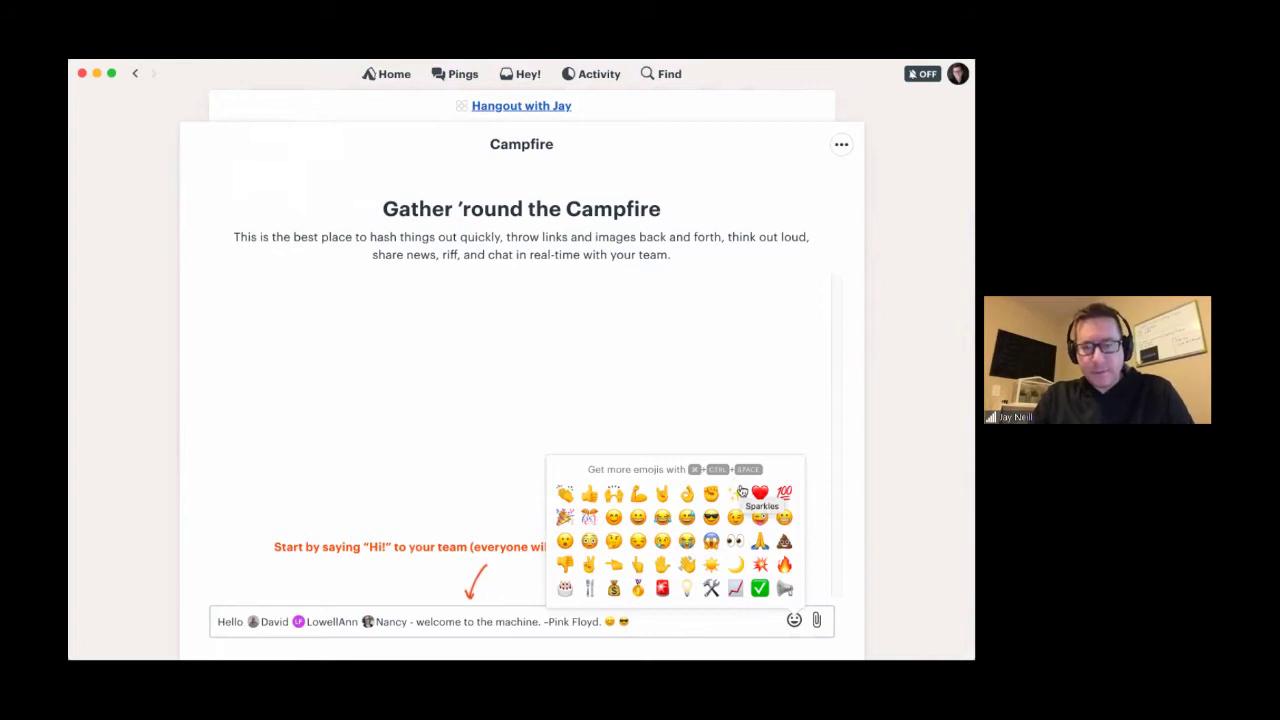
pyautogui.press('Escape')
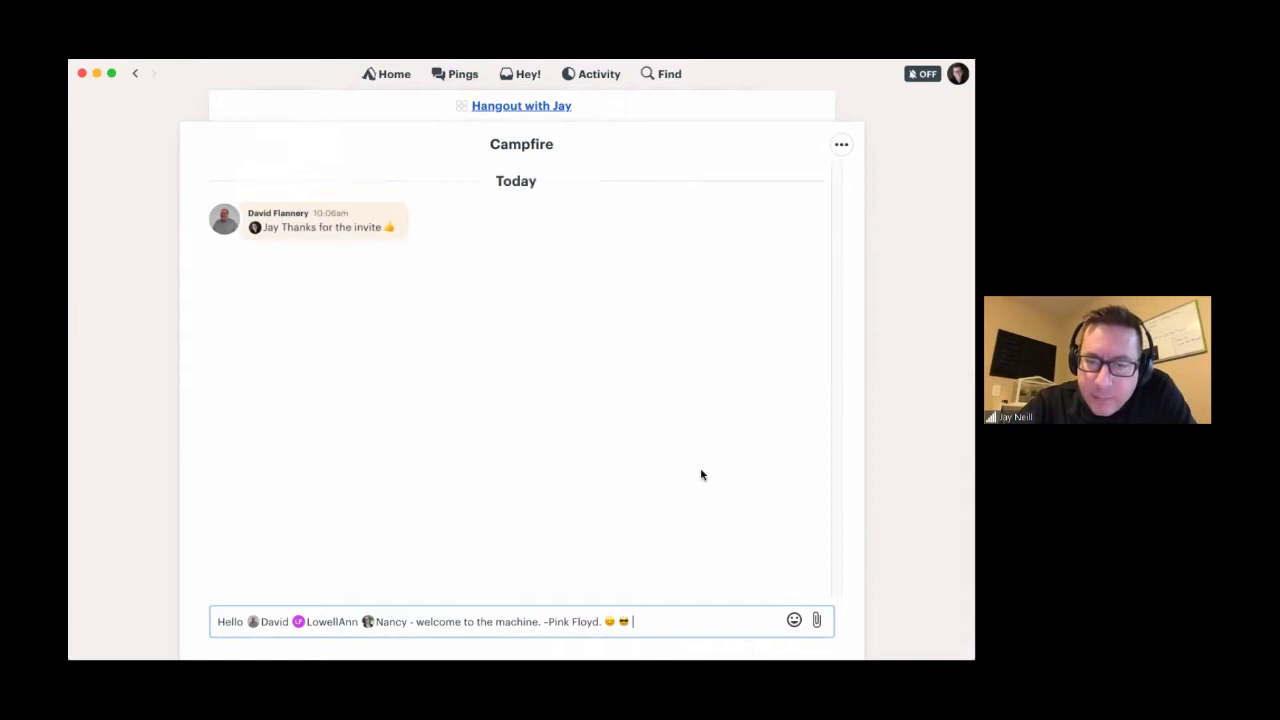
pyautogui.write('🌮')
pyautogui.press('Return')
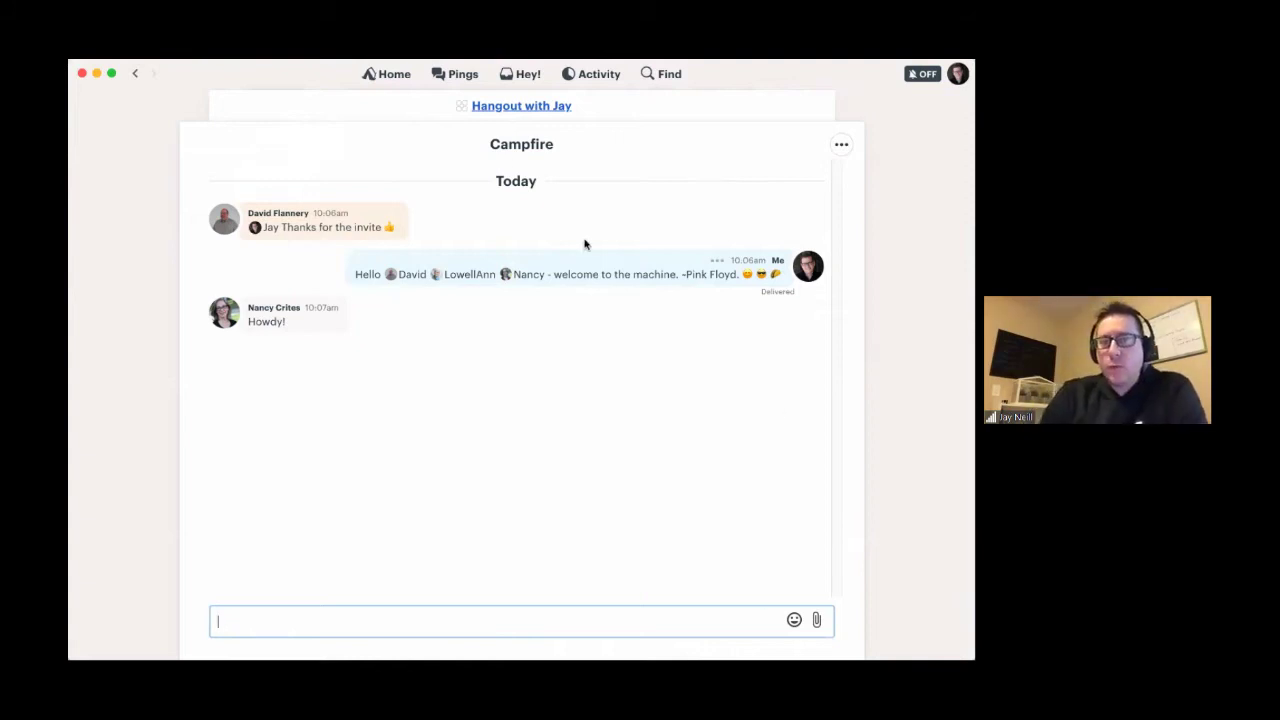
# - Return to the Basecamp home page
pyautogui.click(386, 74)
pyautogui.scroll(-10, 430, 512)
pyautogui.scroll(1, 420, 490)
pyautogui.click(372, 411)
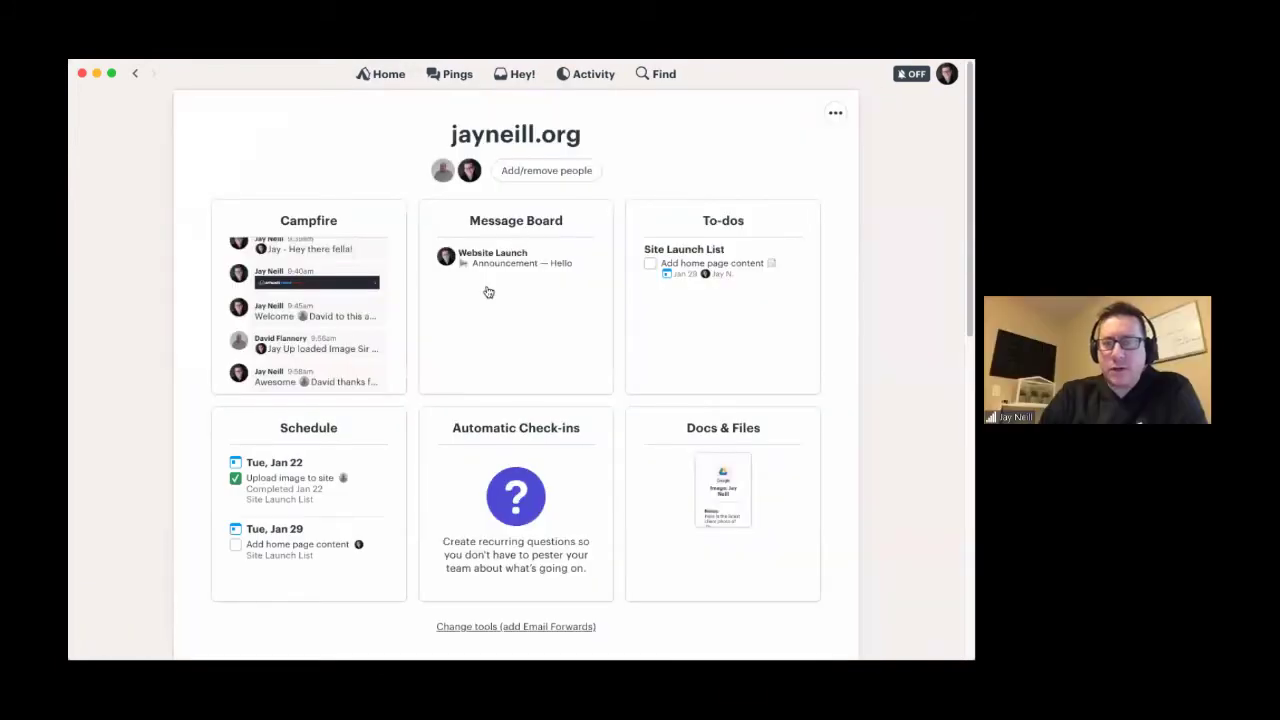
pyautogui.click(488, 290)
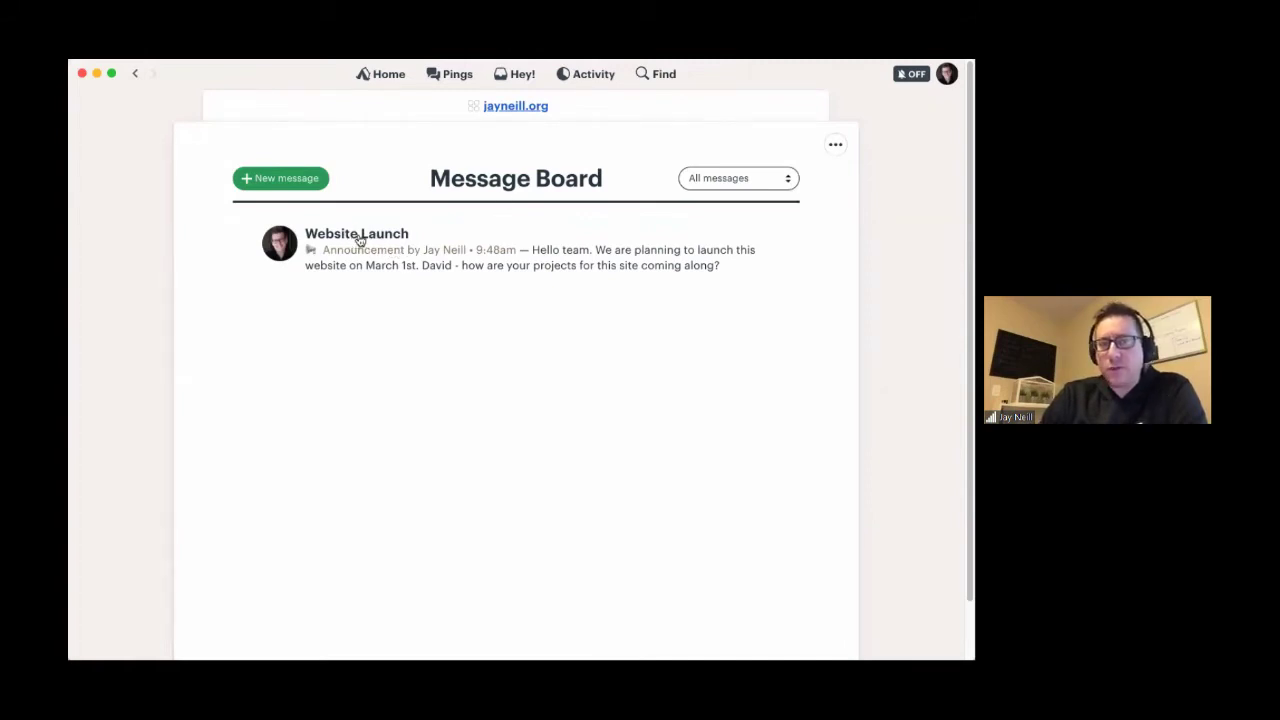
pyautogui.click(371, 238)
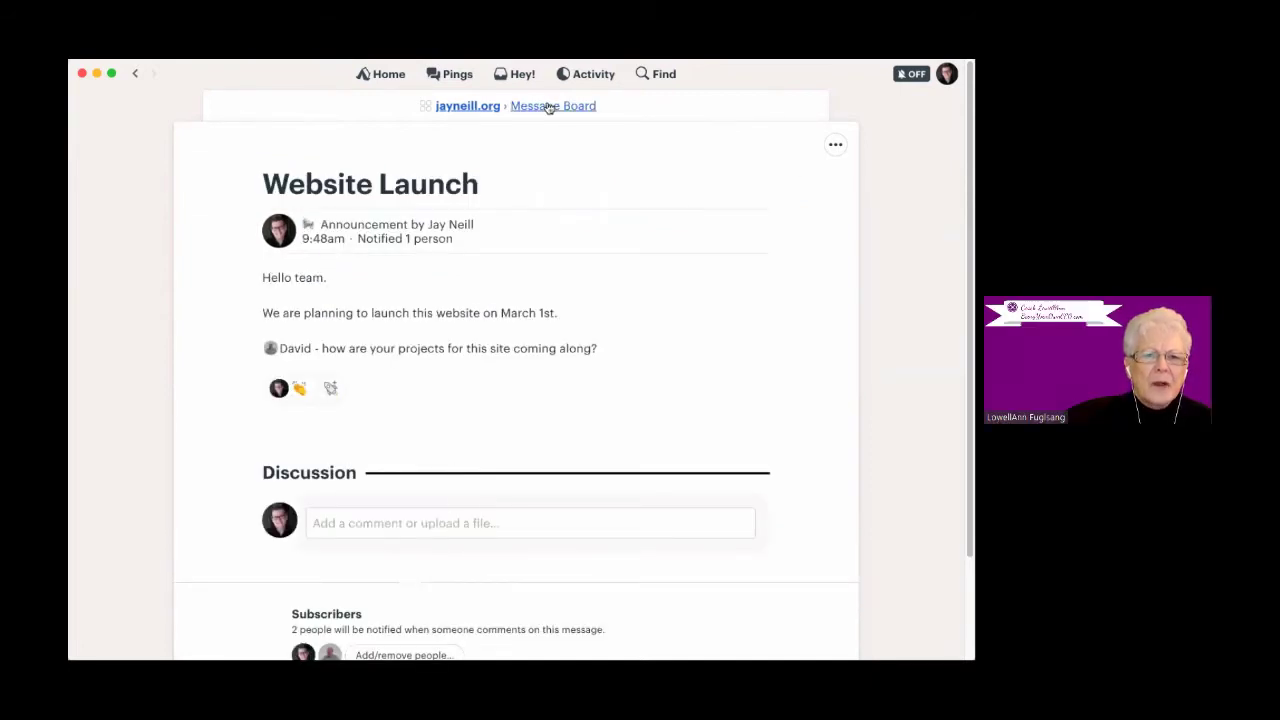
# - Start a new board message, check the category list, and place the caret in the body
pyautogui.click(279, 179)
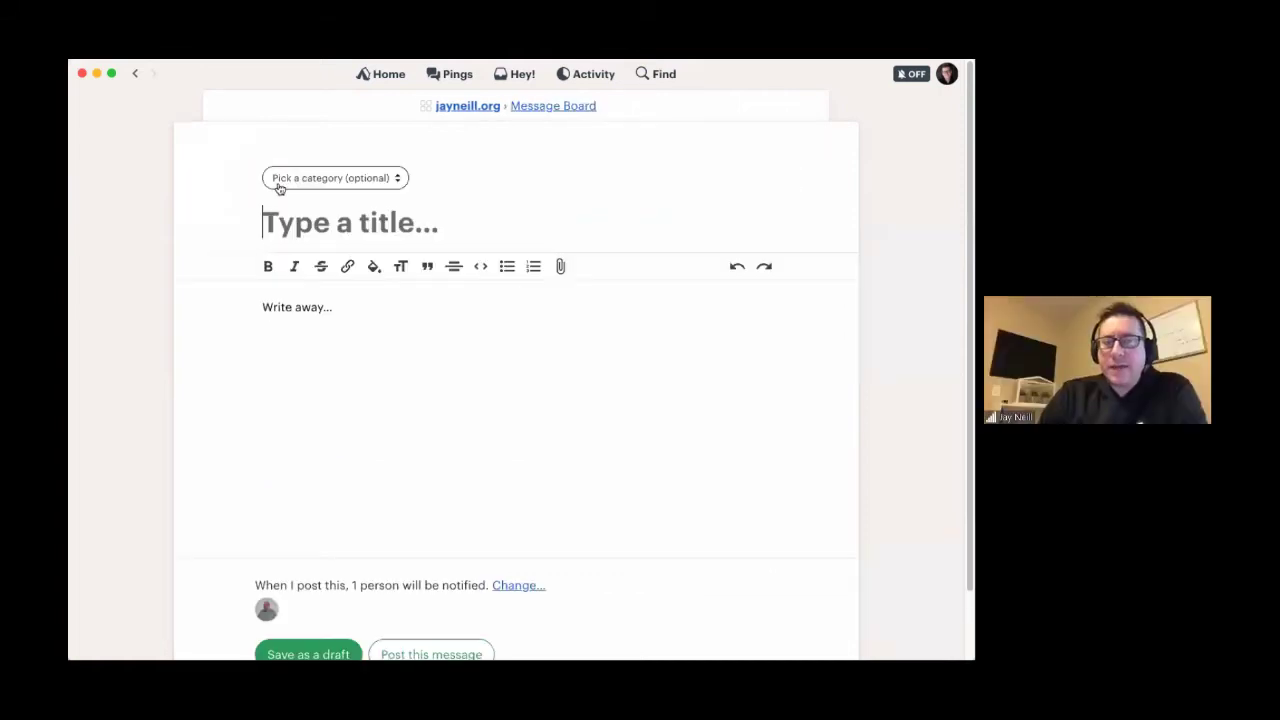
pyautogui.click(303, 178)
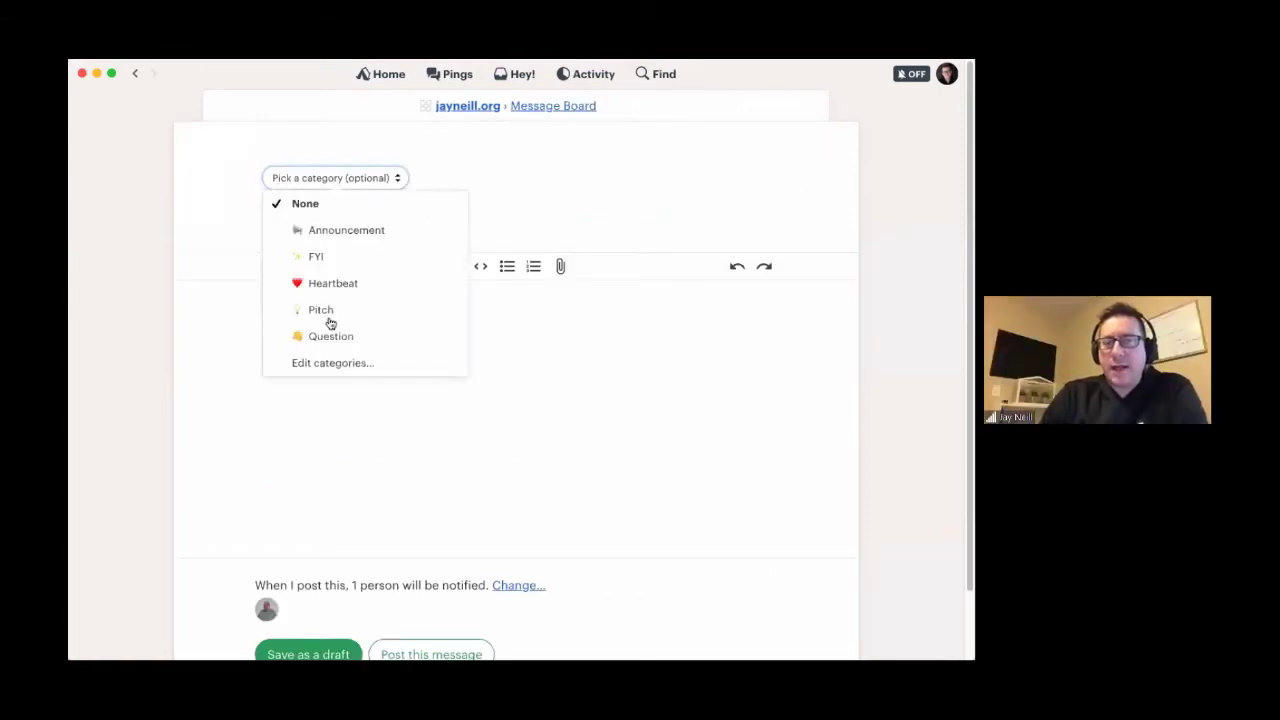
pyautogui.click(486, 206)
pyautogui.click(314, 336)
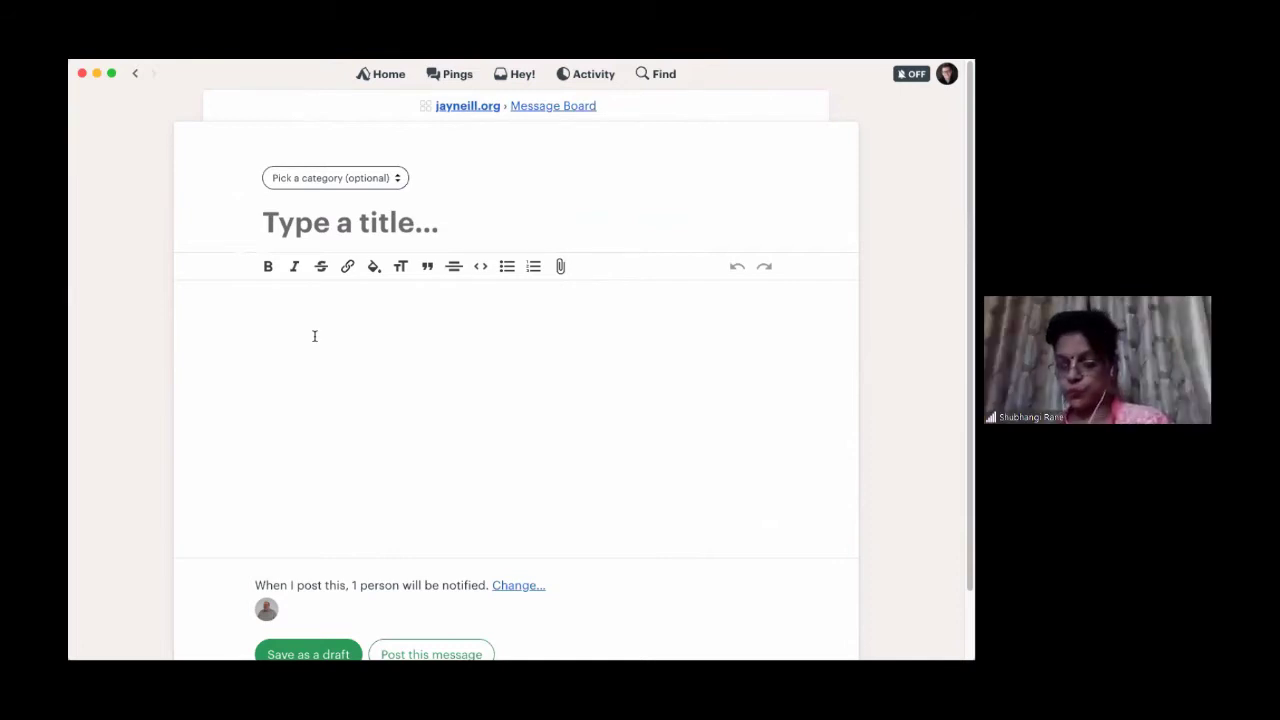
pyautogui.click(314, 336)
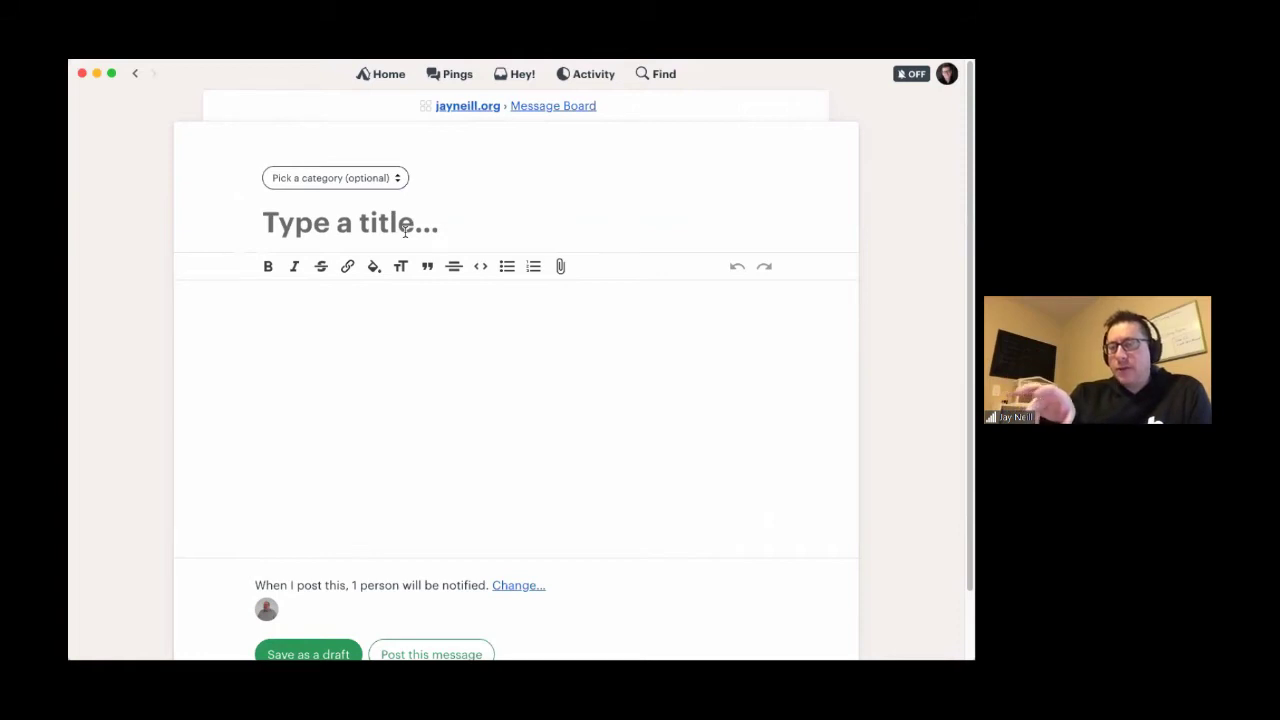
pyautogui.click(465, 106)
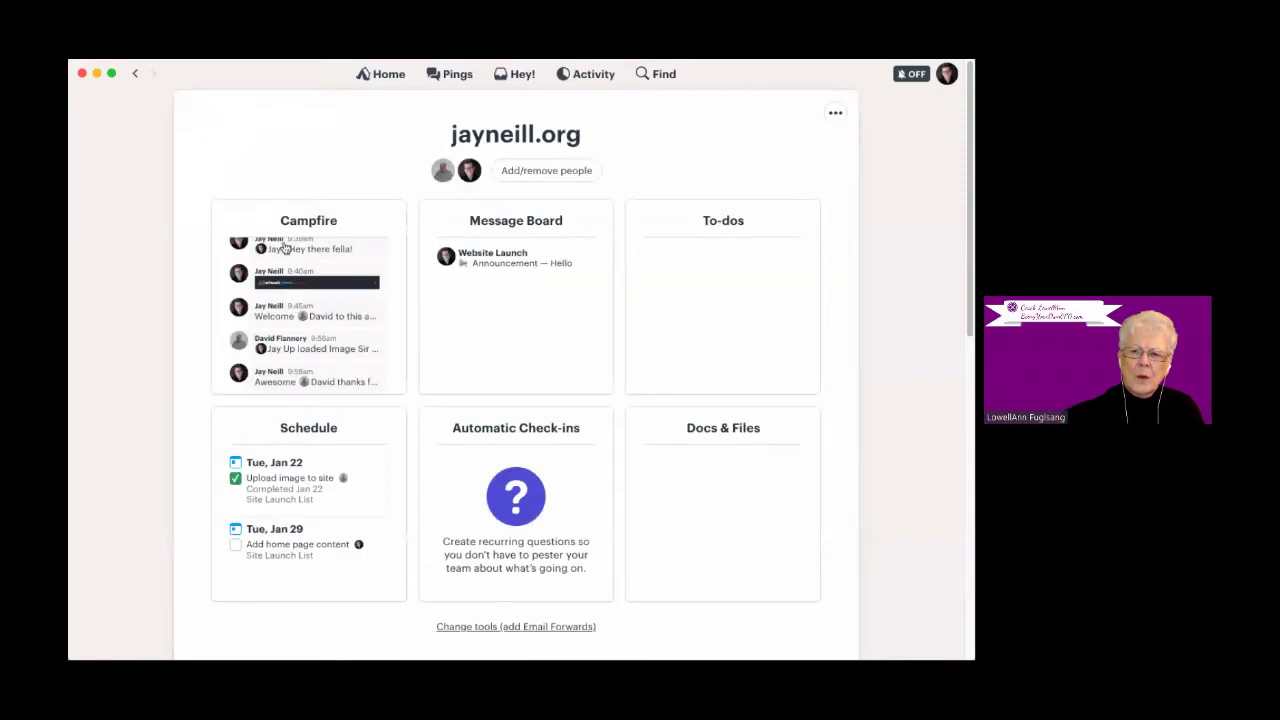
pyautogui.click(309, 224)
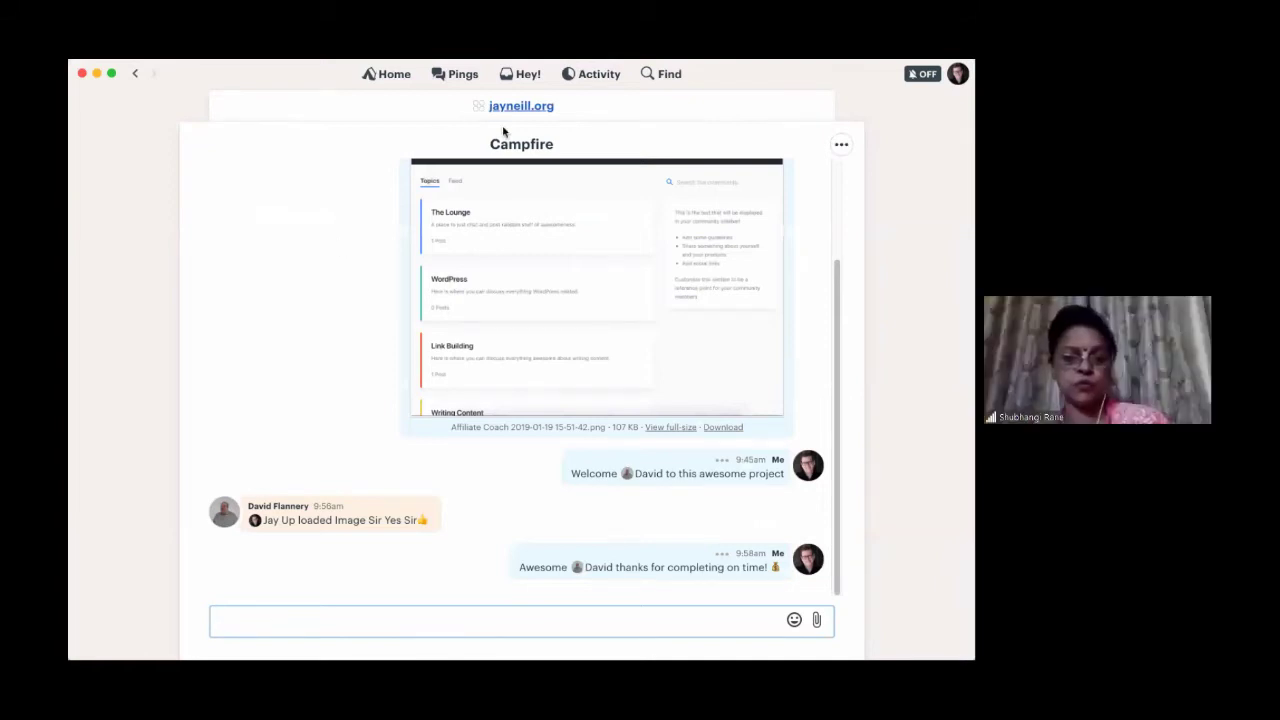
pyautogui.click(386, 74)
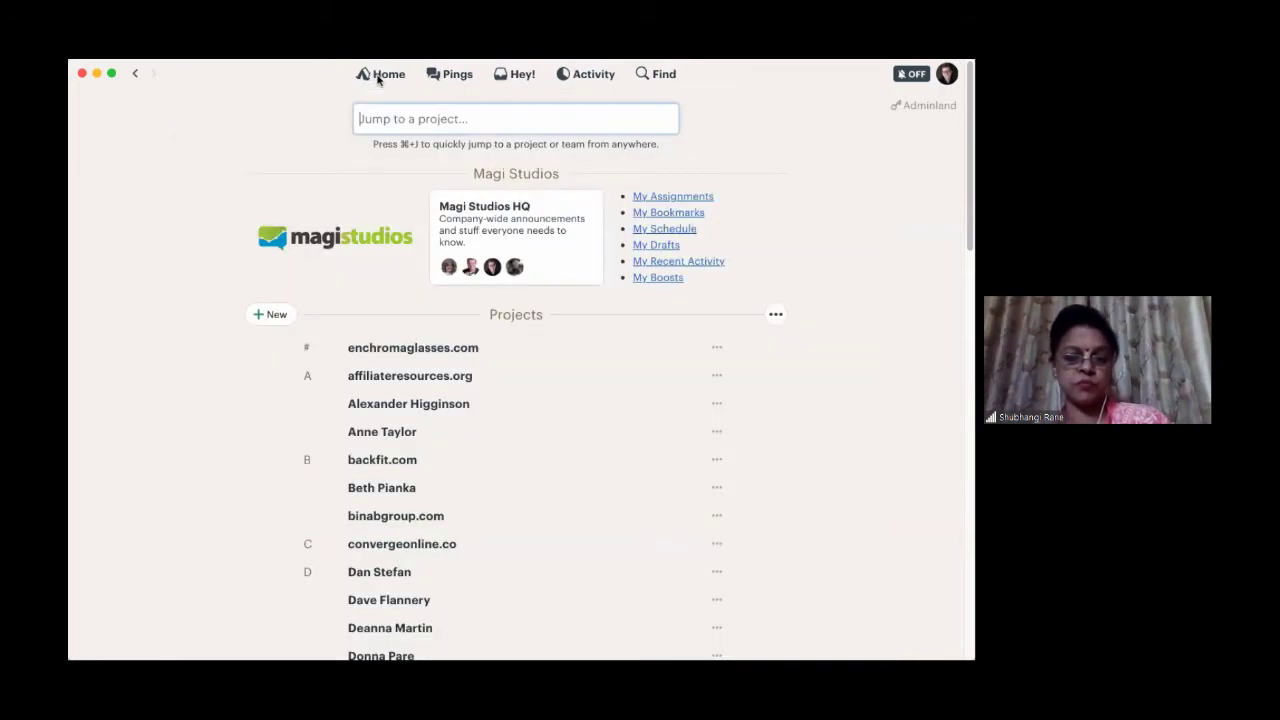
pyautogui.scroll(-1, 141, 558)
pyautogui.scroll(-5, 141, 558)
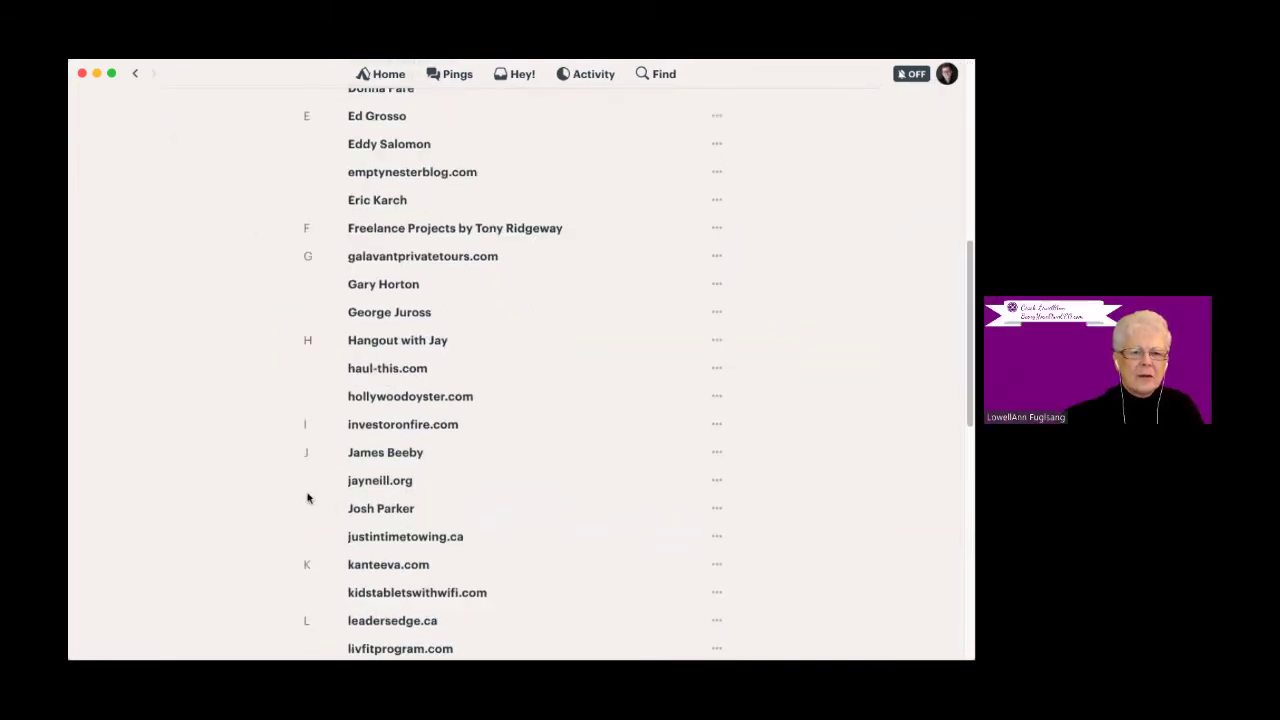
pyautogui.scroll(-5, 273, 578)
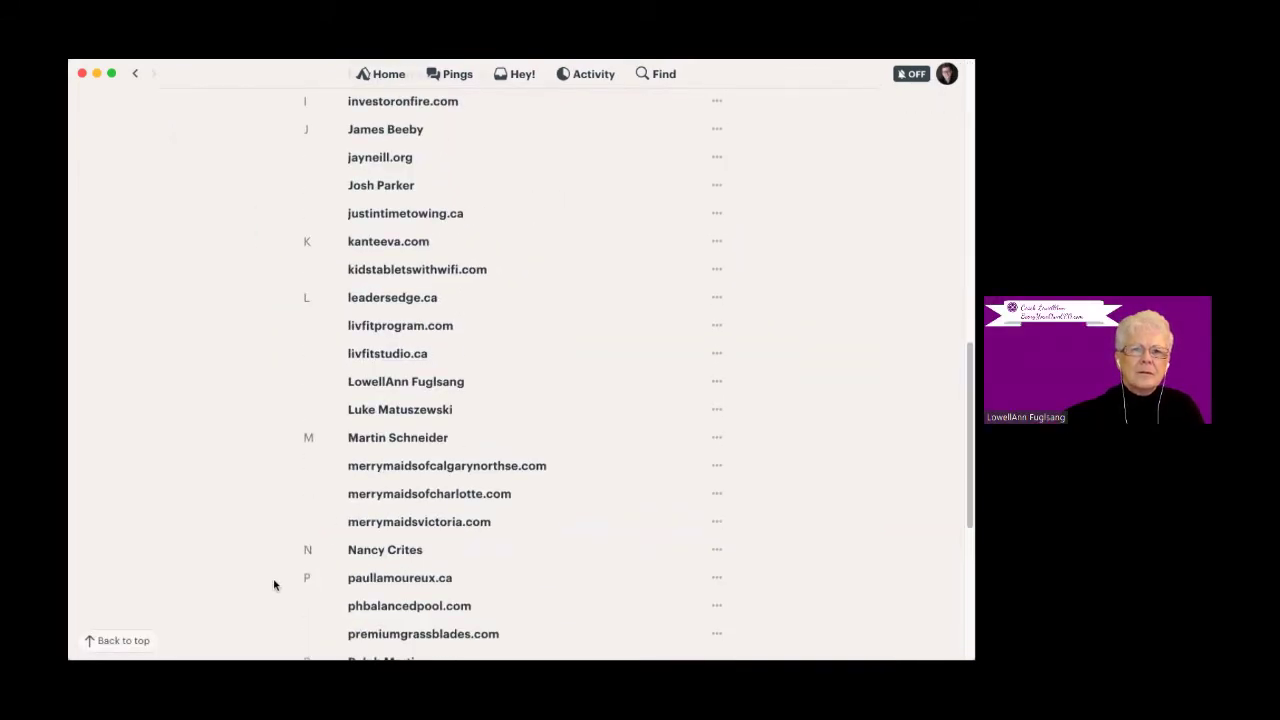
pyautogui.scroll(10, 273, 578)
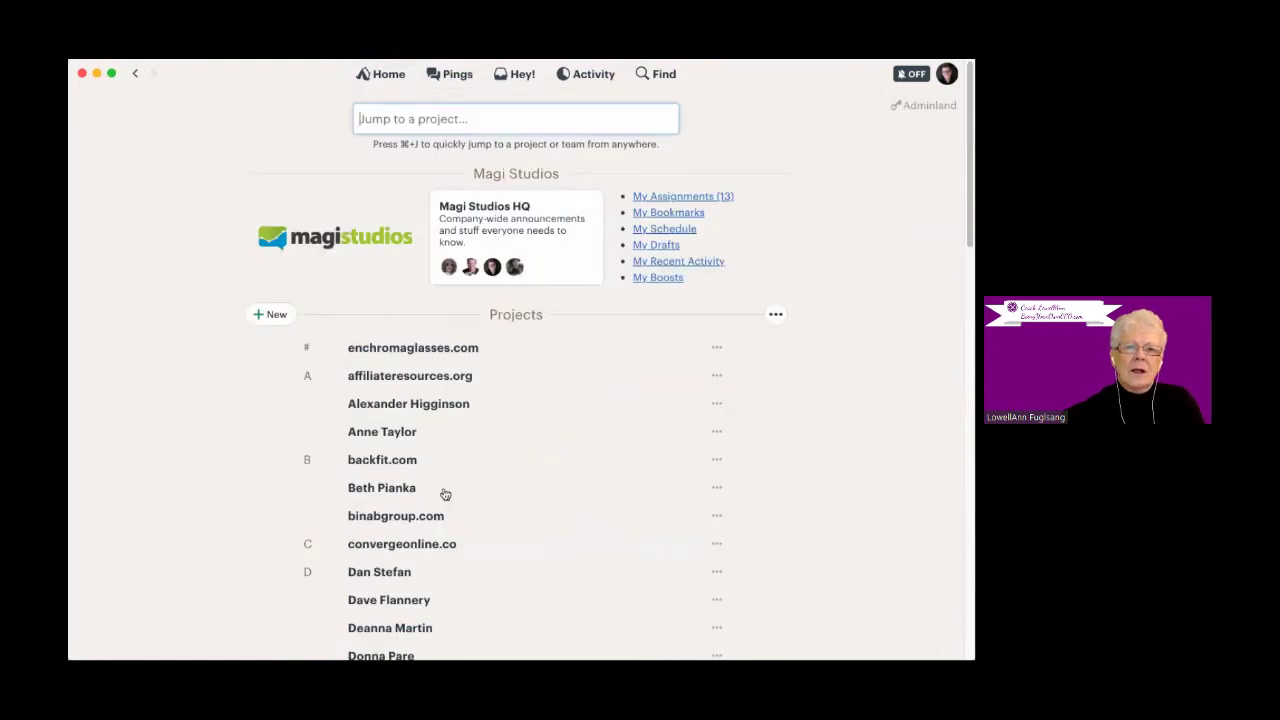
pyautogui.scroll(-8, 445, 494)
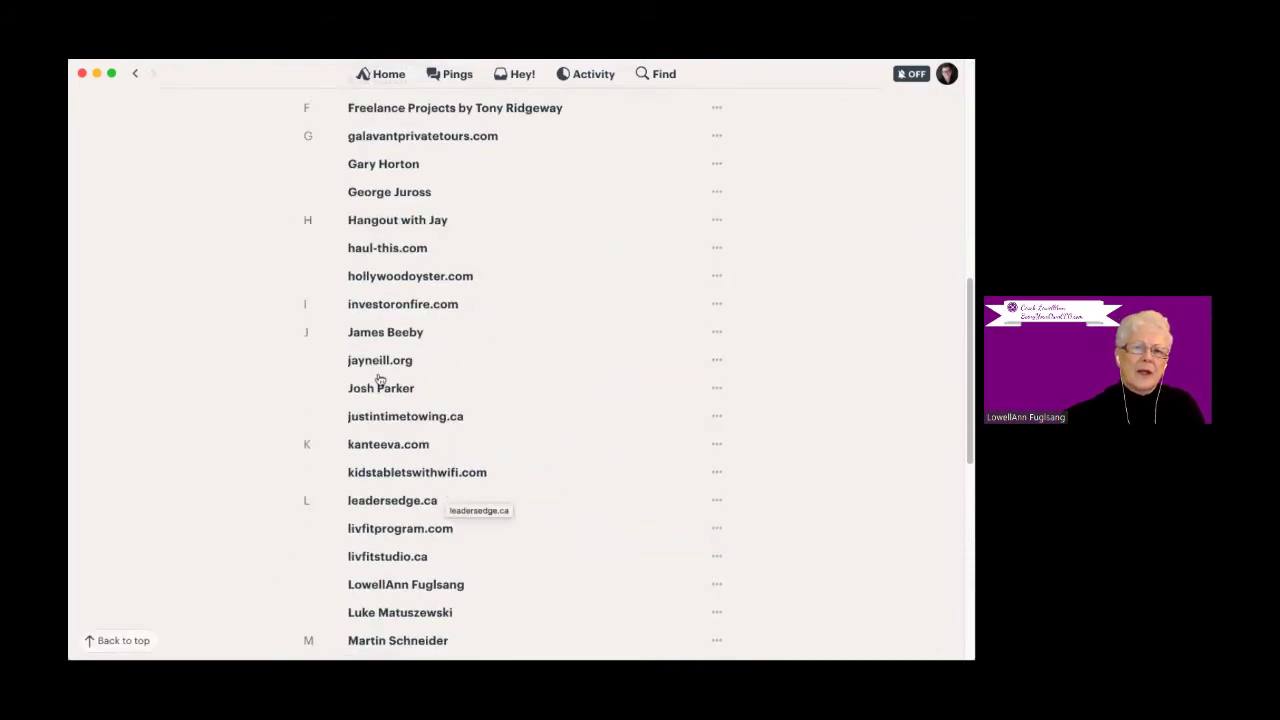
pyautogui.scroll(-4, 160, 495)
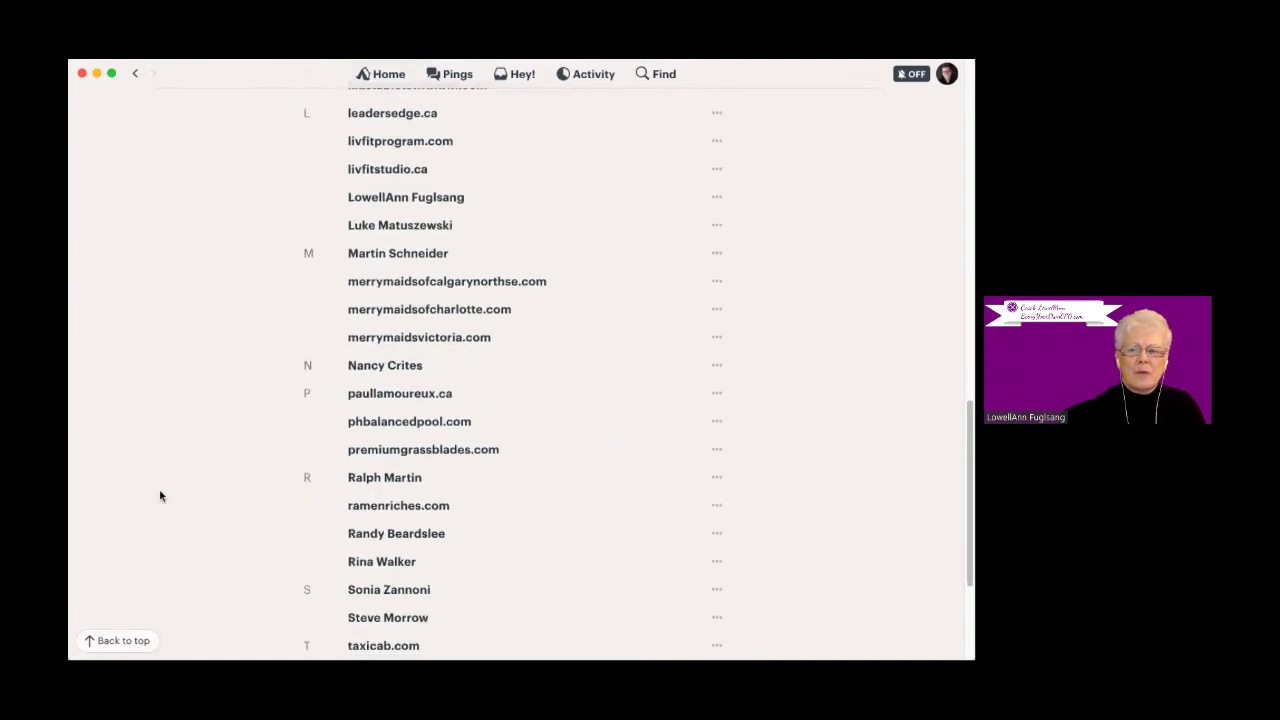
pyautogui.scroll(-2, 160, 495)
pyautogui.scroll(6, 162, 492)
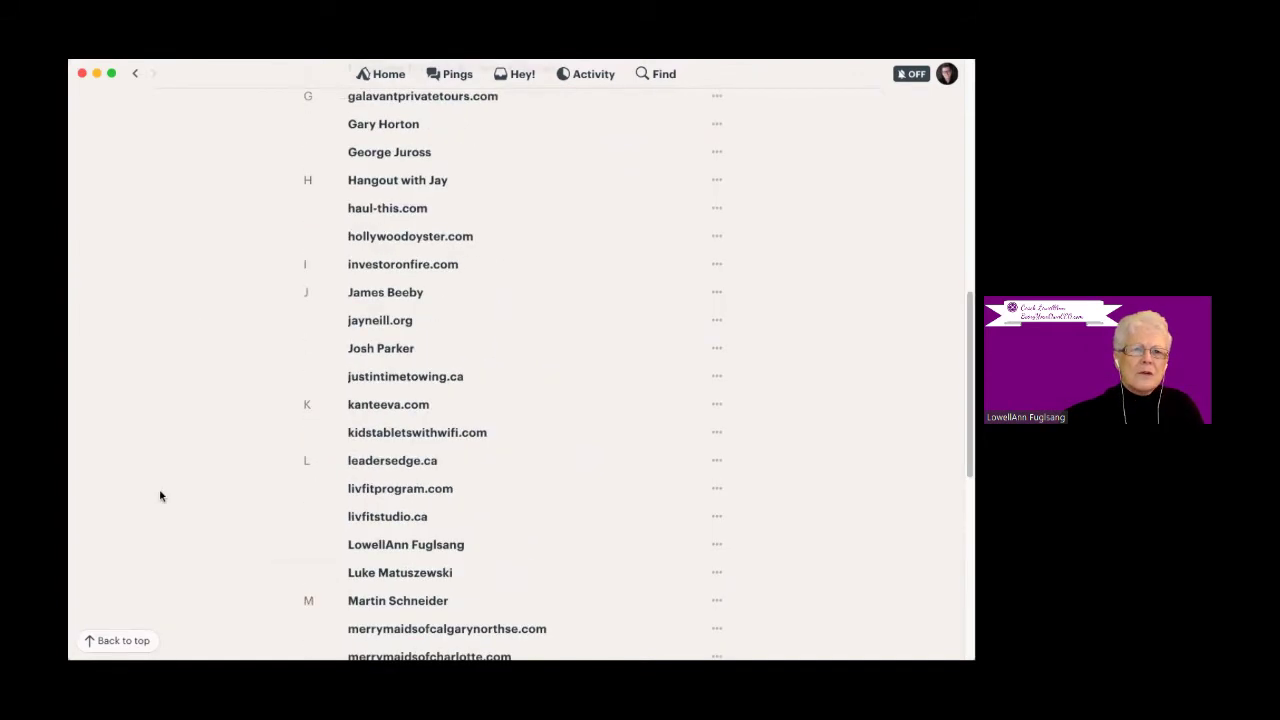
pyautogui.click(378, 214)
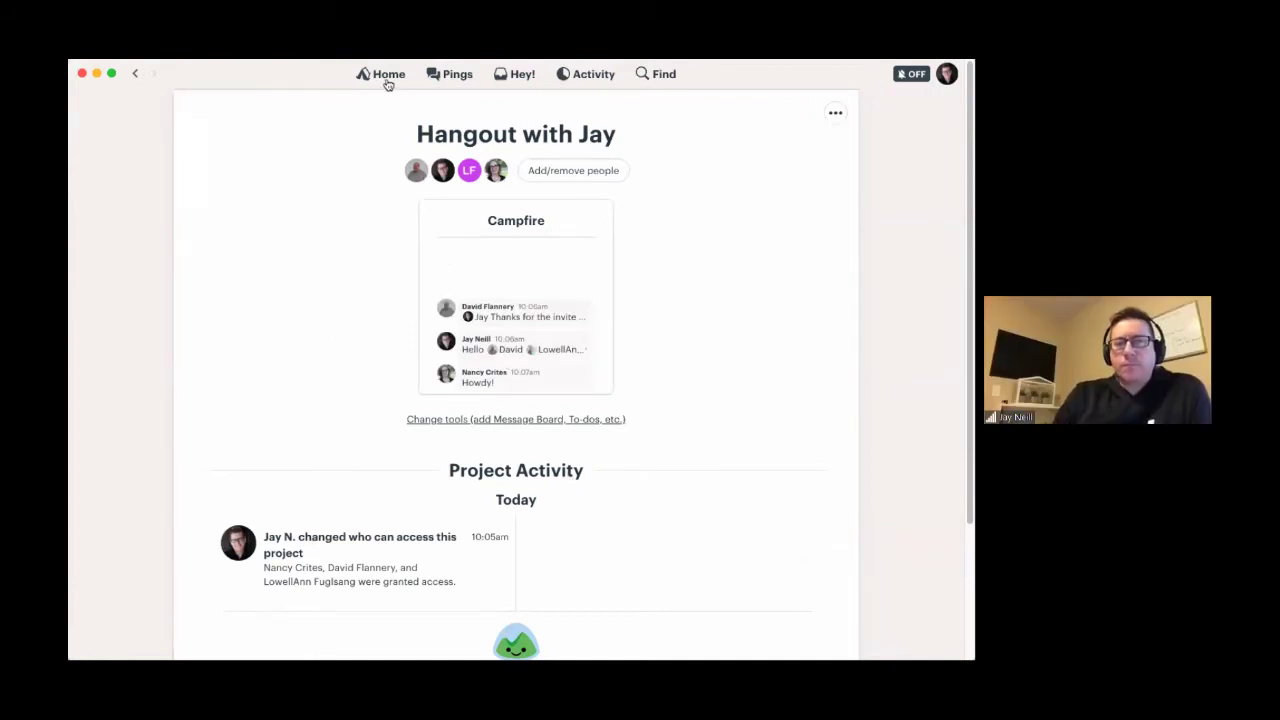
pyautogui.click(531, 226)
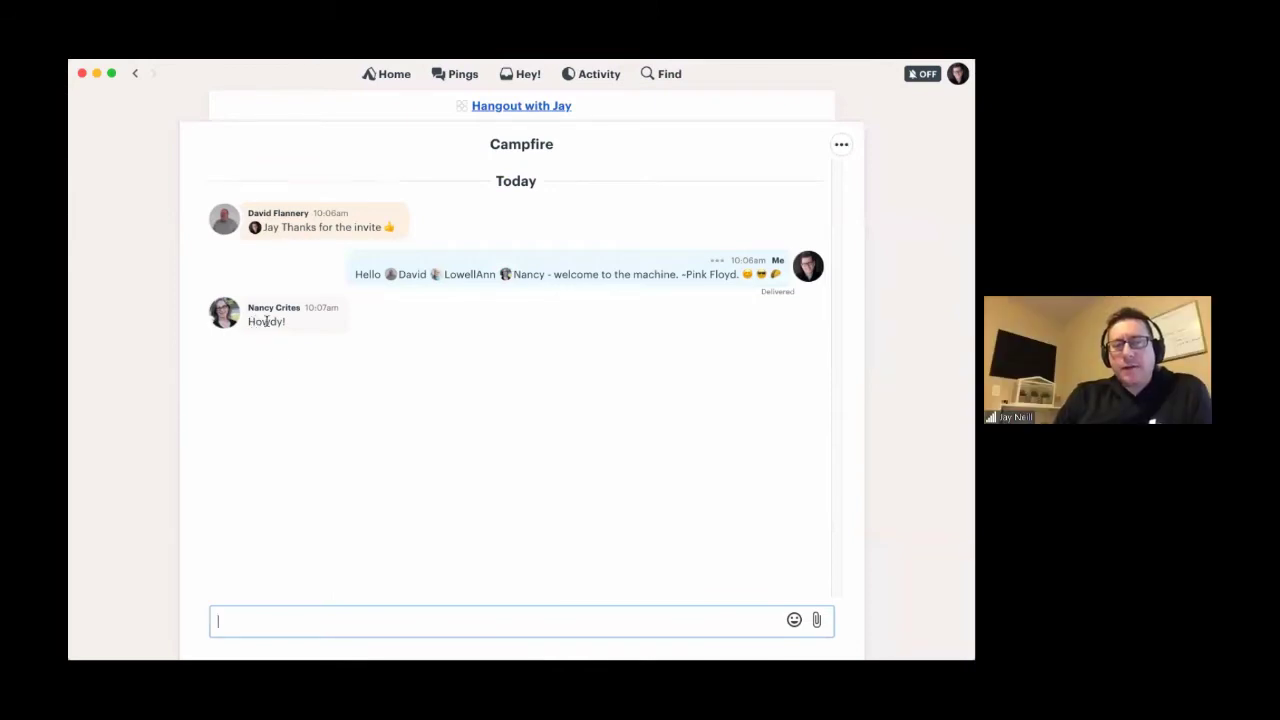